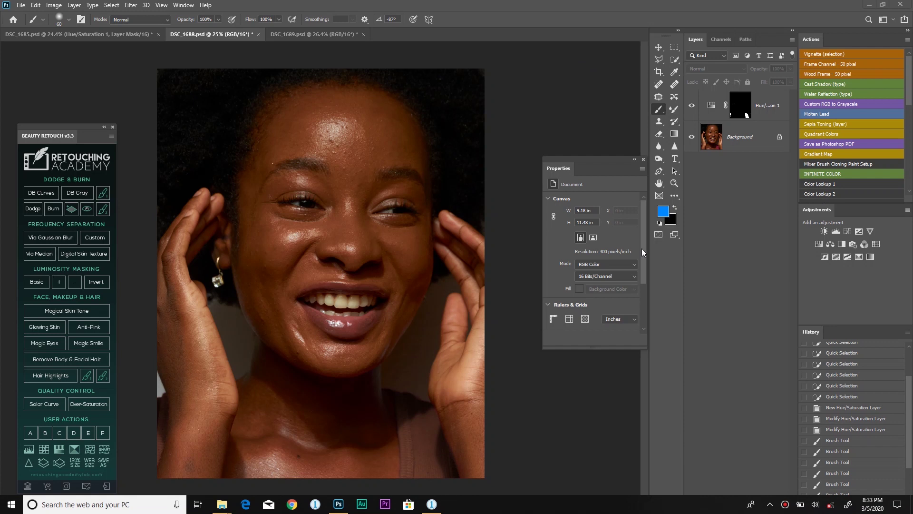
# - Bring the Capture One window forward from the Windows taskbar
pyautogui.click(432, 505)
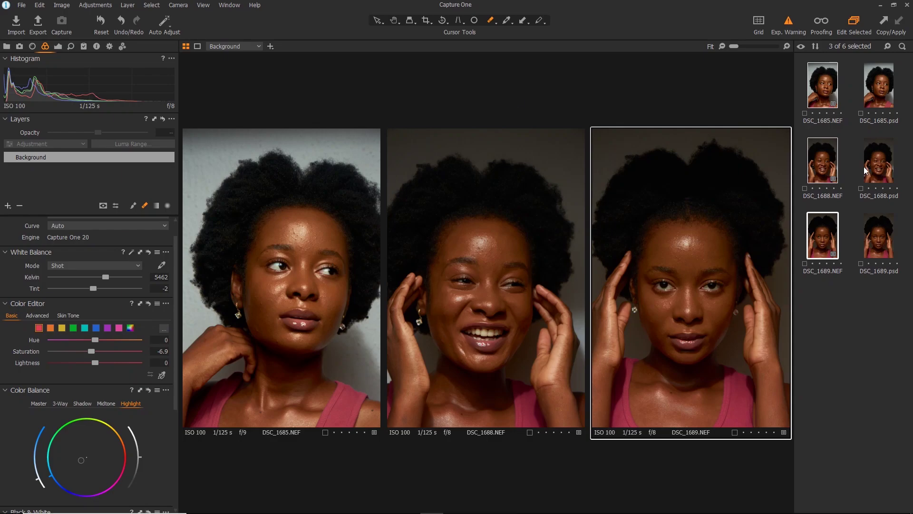
# - Create variant [2] of DSC_1688.NEF and view it beside the original variant [1]
pyautogui.click(838, 188)
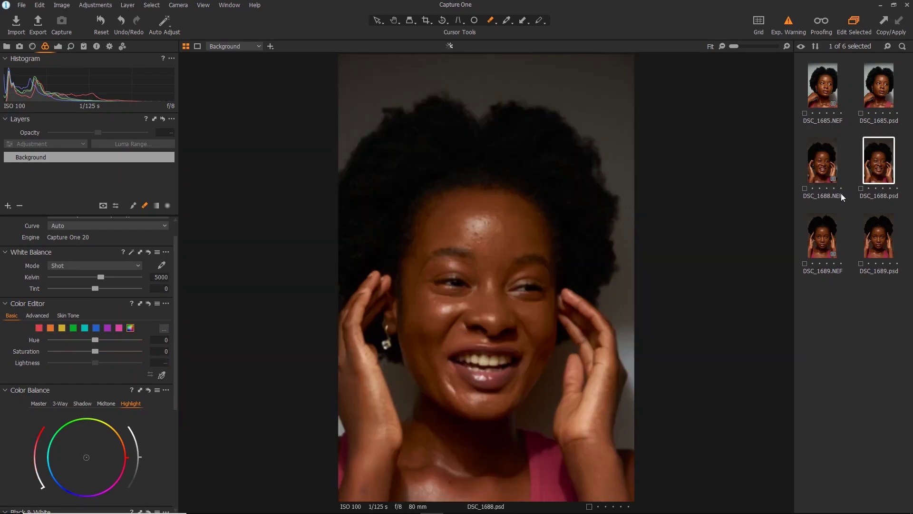
pyautogui.rightClick(824, 168)
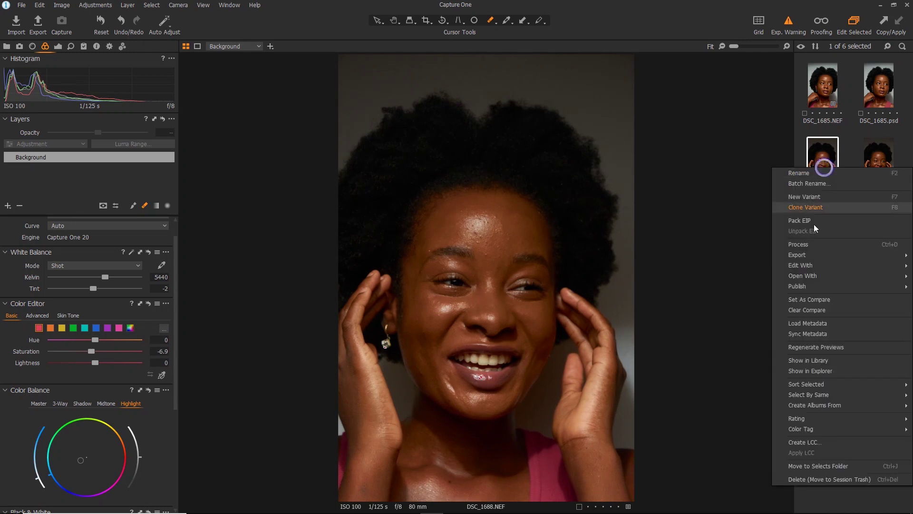
pyautogui.click(814, 199)
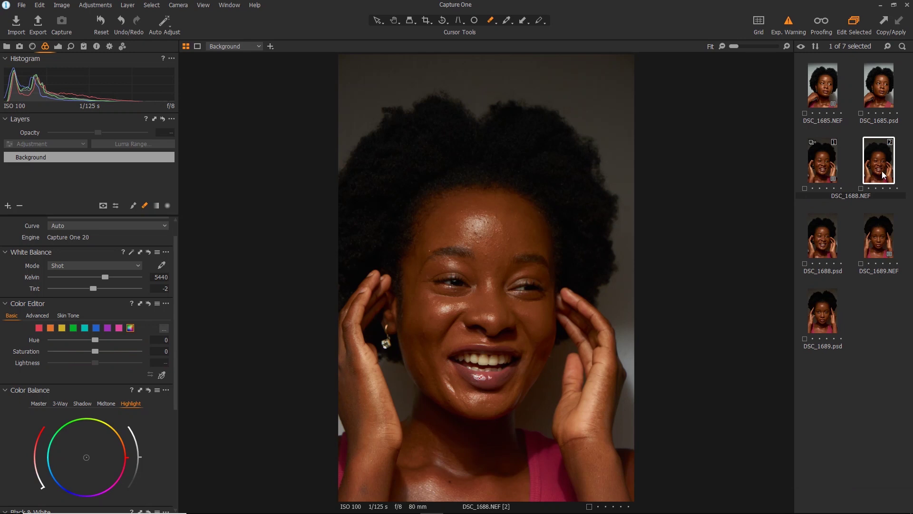
pyautogui.keyDown('ctrl'); pyautogui.click(819, 170); pyautogui.keyUp('ctrl')
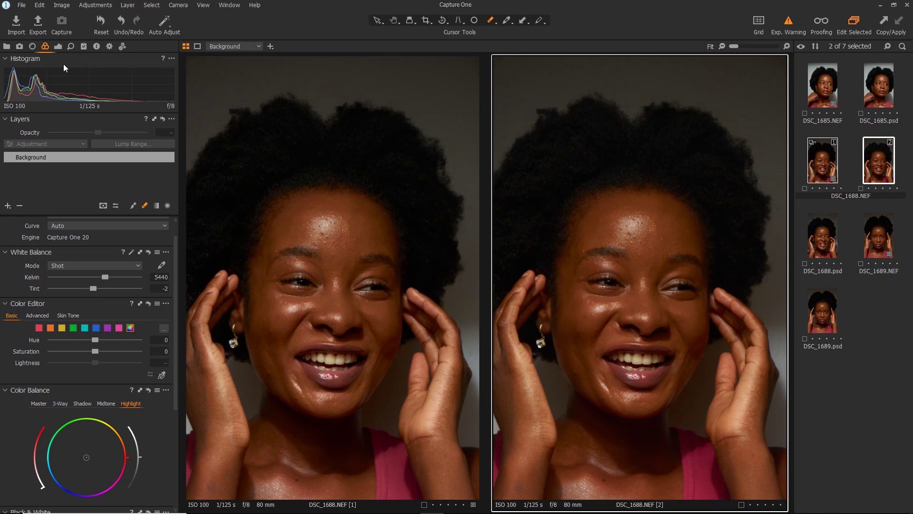
# - Drag variant [1]'s High Dynamic Range Highlight slider down to -23 in the Exposure tab
pyautogui.click(57, 46)
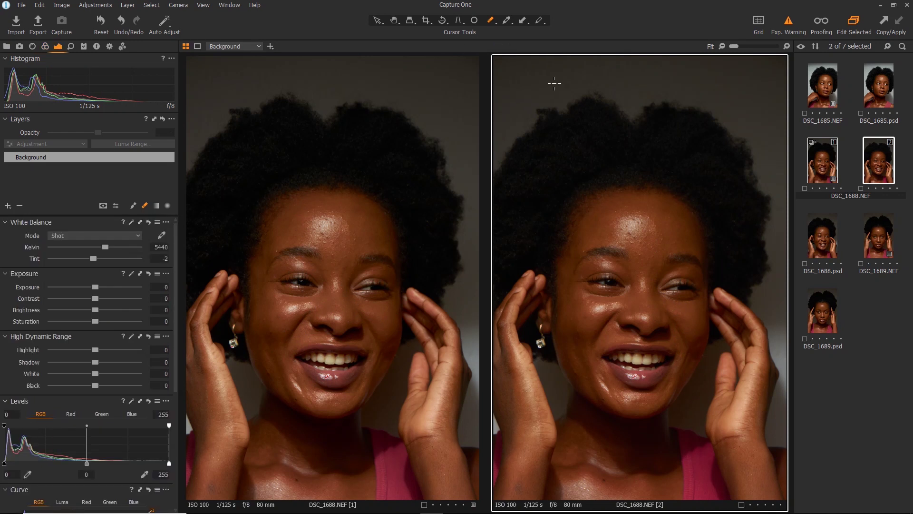
pyautogui.click(824, 164)
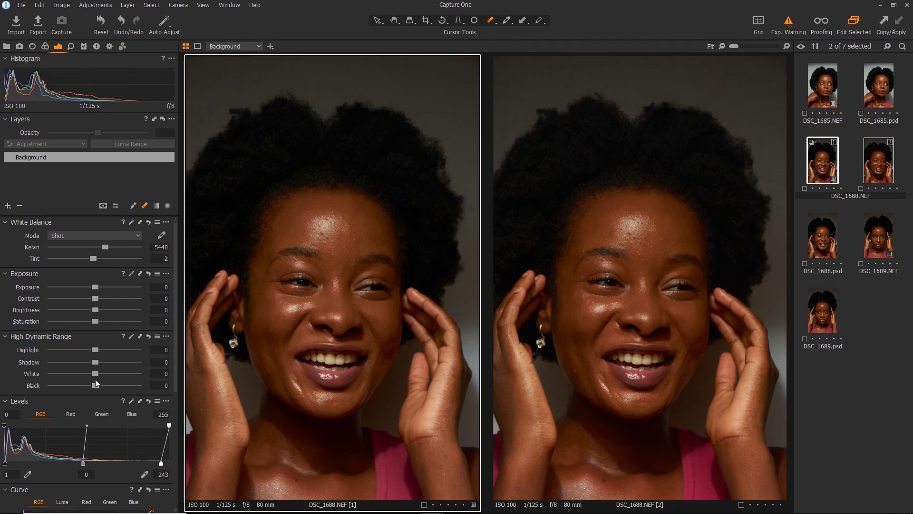
pyautogui.moveTo(95, 350); pyautogui.dragTo(88, 350)
pyautogui.click(45, 46)
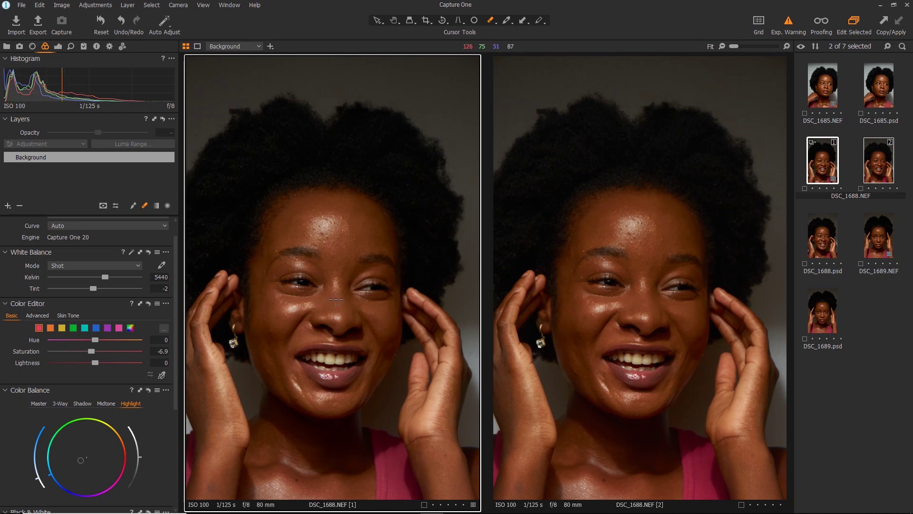
# - Lower yellow saturation in the Color Editor, reset it to 0, then minimise Capture One
pyautogui.click(65, 328)
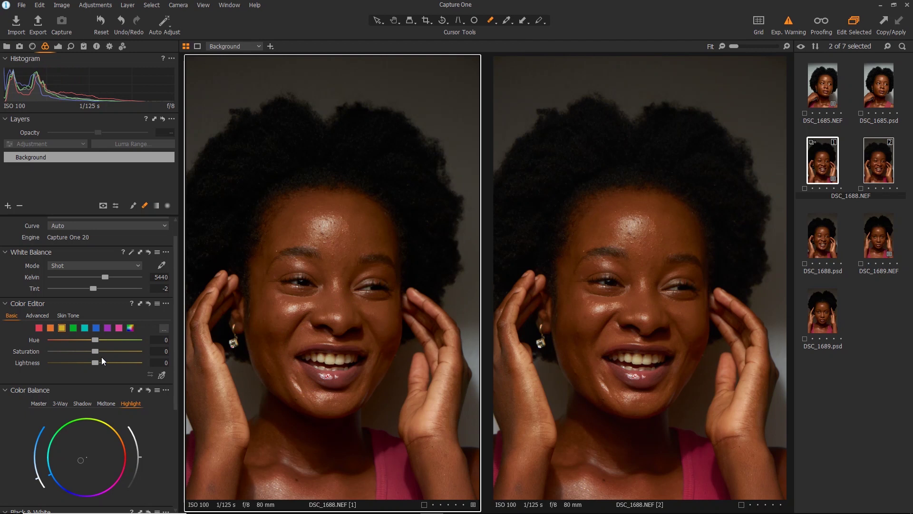
pyautogui.moveTo(96, 353); pyautogui.dragTo(73, 384)
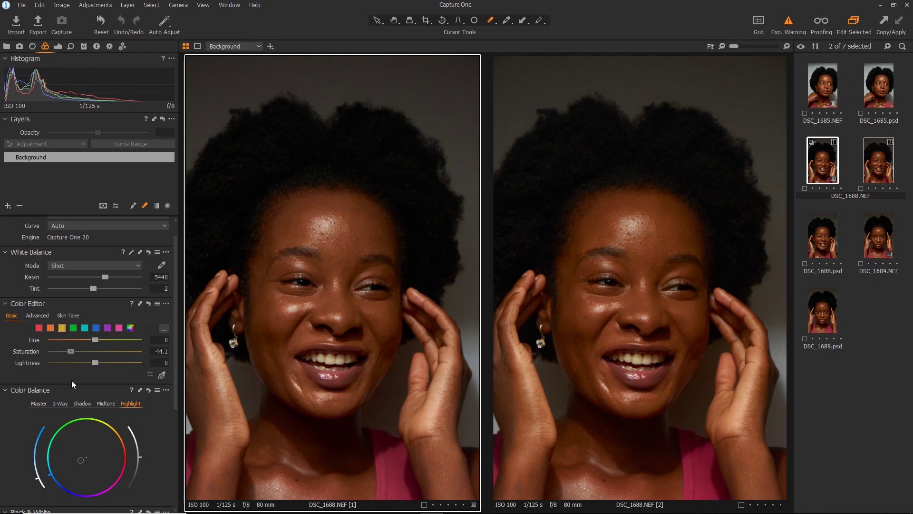
pyautogui.doubleClick(72, 352)
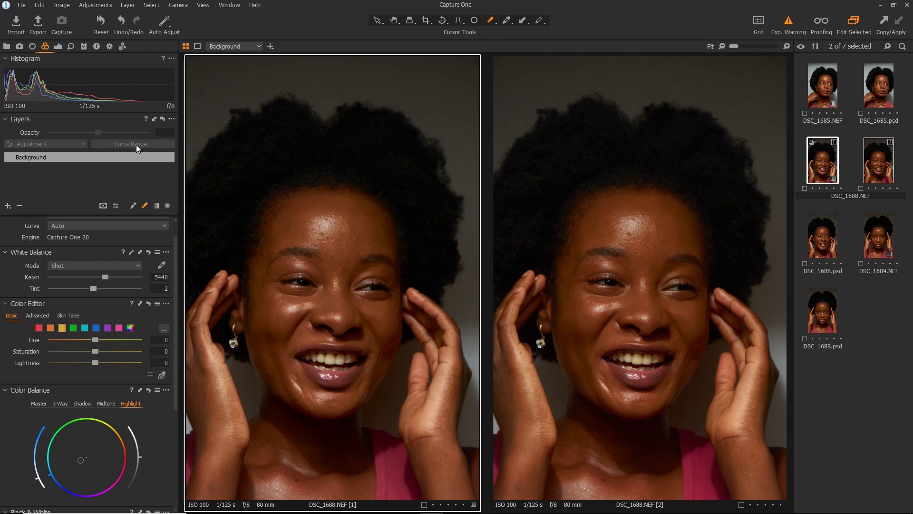
pyautogui.click(880, 6)
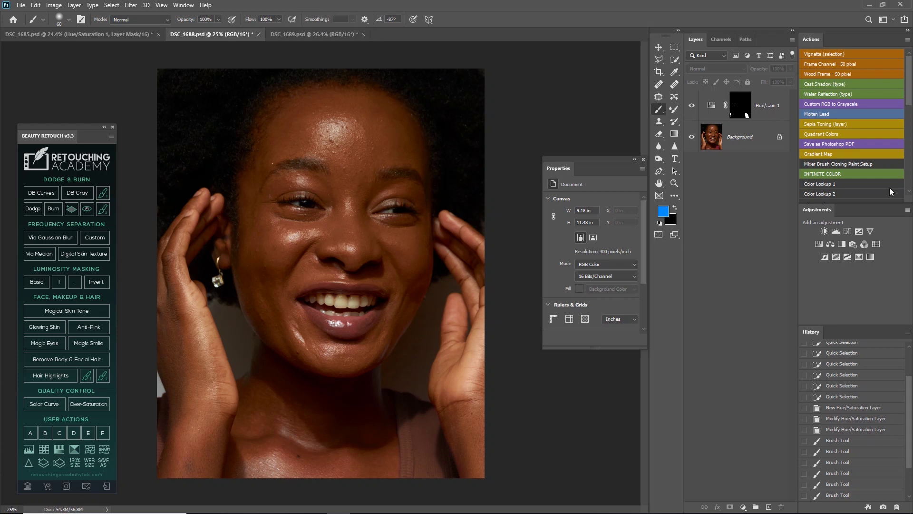
# - Toggle Hue/Saturation 1 on and off to compare the shirt with and without it
pyautogui.click(692, 106)
pyautogui.click(692, 106)
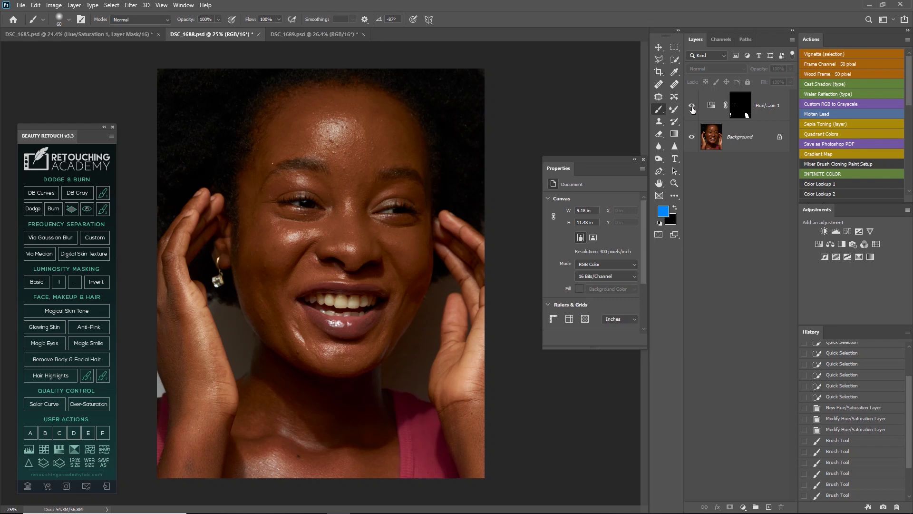
pyautogui.click(692, 105)
pyautogui.click(692, 106)
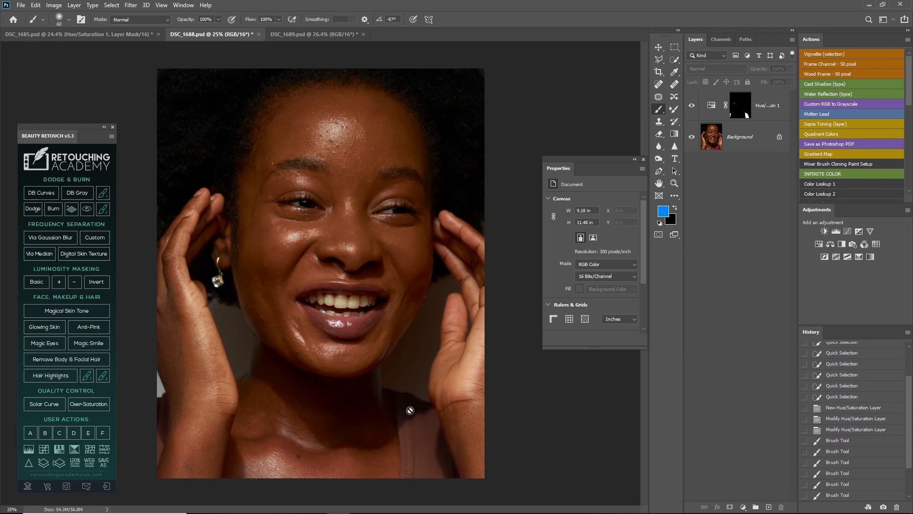
pyautogui.click(692, 105)
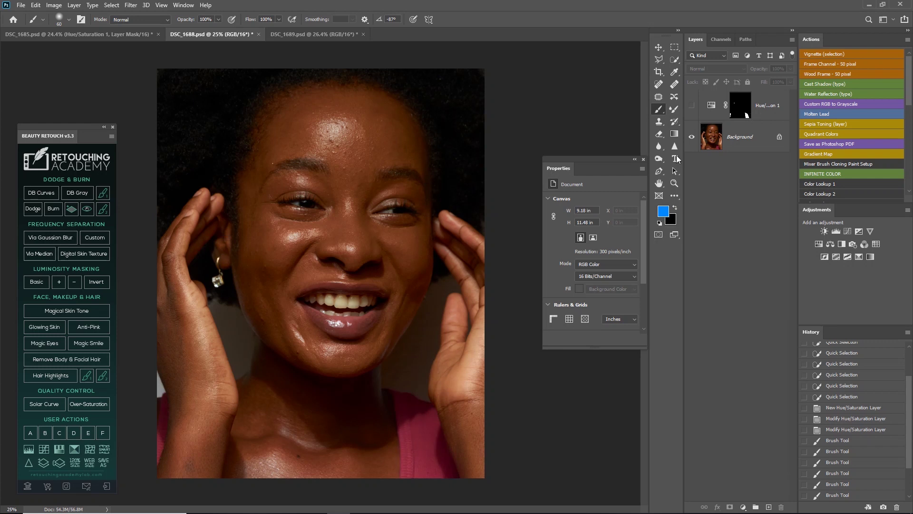
pyautogui.click(692, 106)
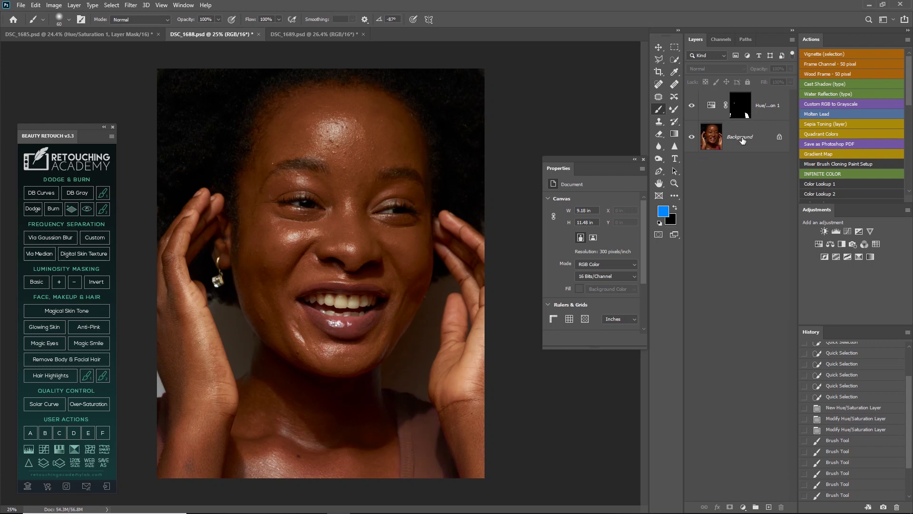
# - Paint the Hue/Saturation 1 mask along the ear, then select it together with Background
pyautogui.click(743, 115)
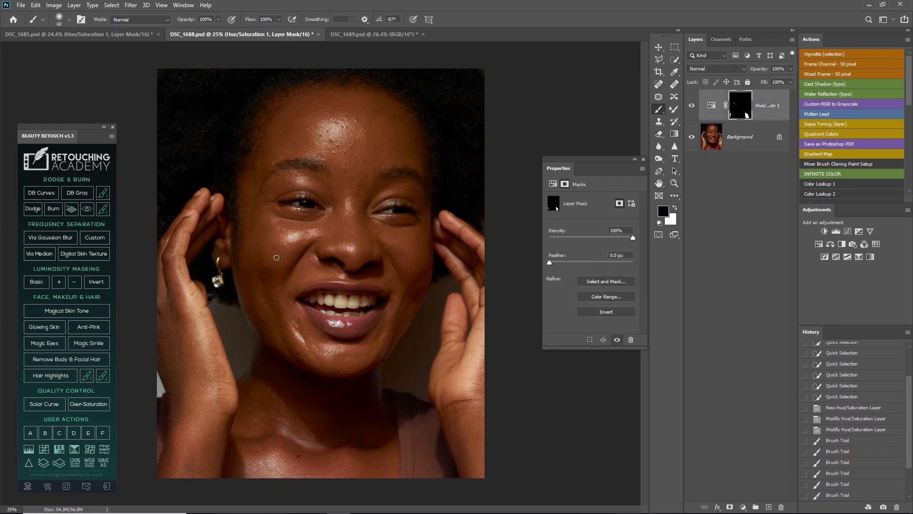
pyautogui.moveTo(220, 247); pyautogui.dragTo(233, 232)
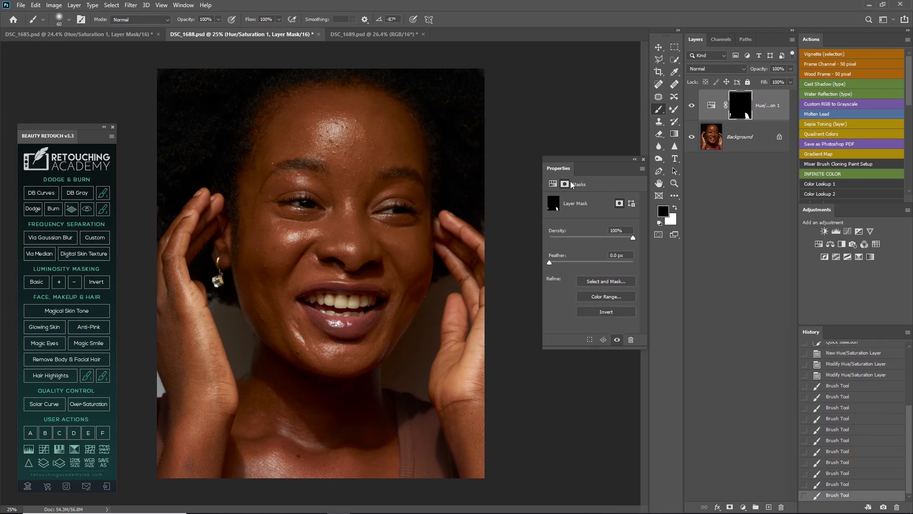
pyautogui.hotkey('ctrl', '-')
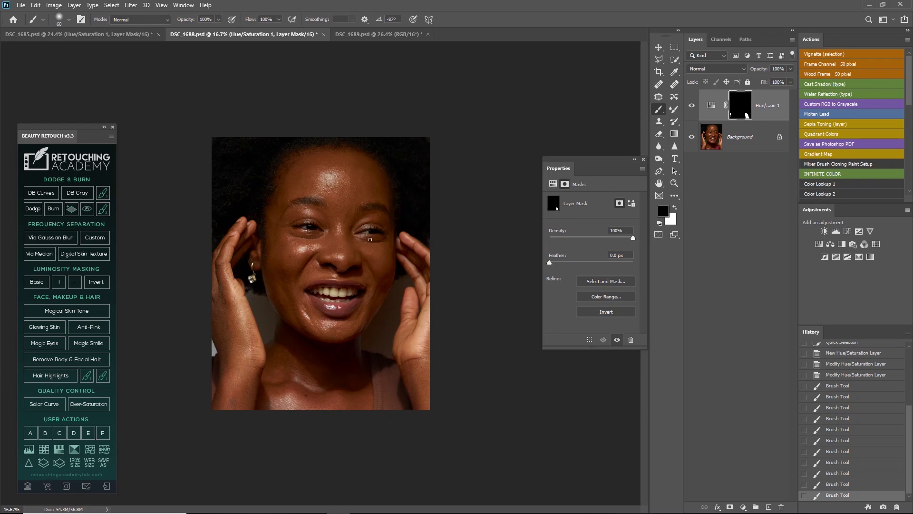
pyautogui.keyDown('shift'); pyautogui.click(756, 143); pyautogui.keyUp('shift')
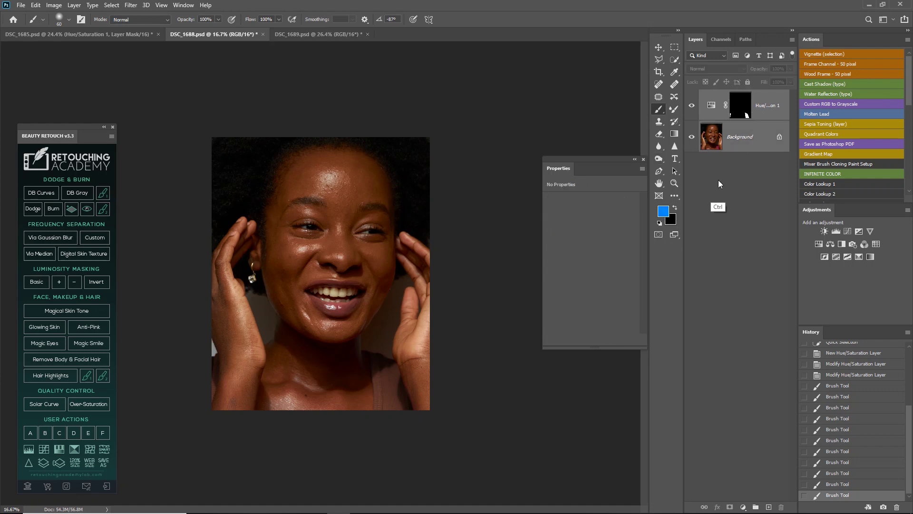
# - Merge into Background, duplicate it as 'fall proof', and add empty Layer 1 above
pyautogui.hotkey('ctrl', 'e')
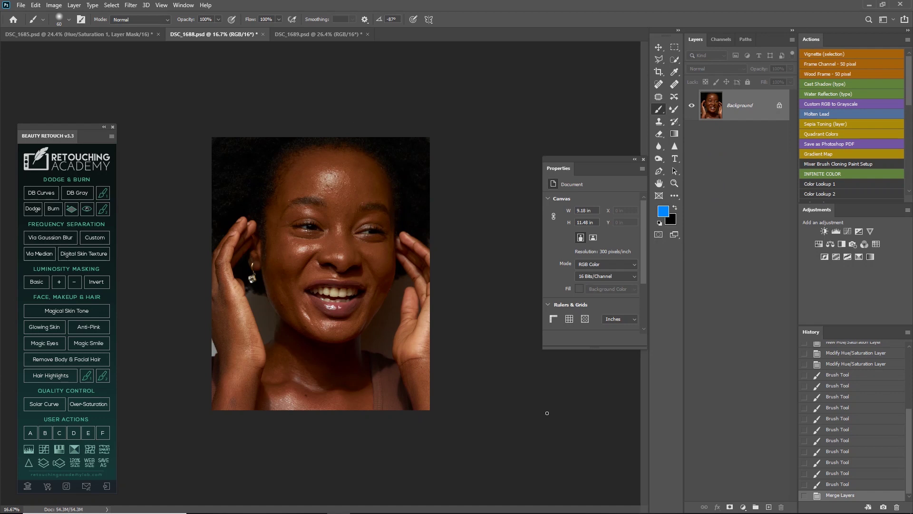
pyautogui.hotkey('ctrl', 'j')
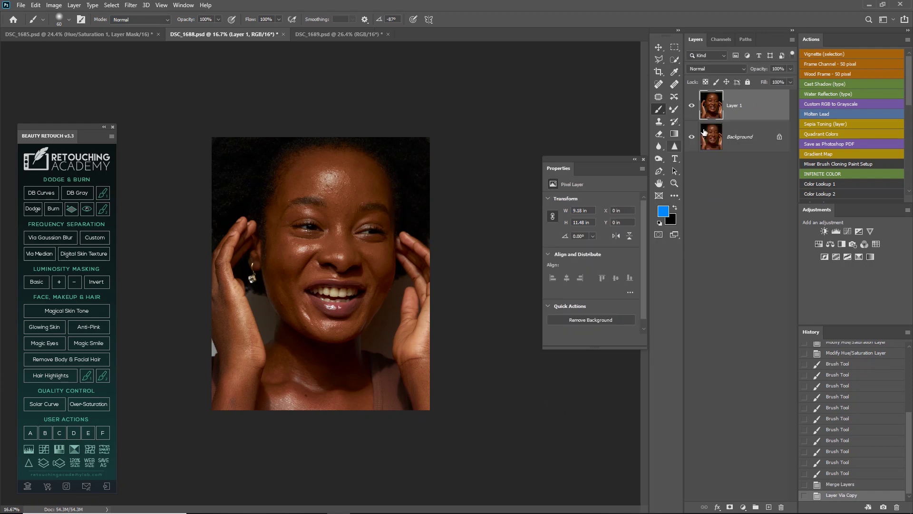
pyautogui.doubleClick(737, 105)
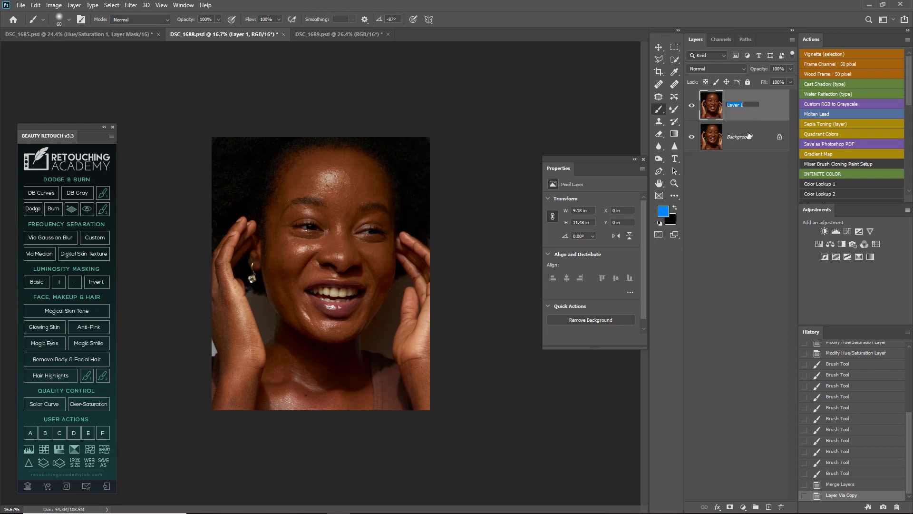
pyautogui.write('fall proof')
pyautogui.press('Return')
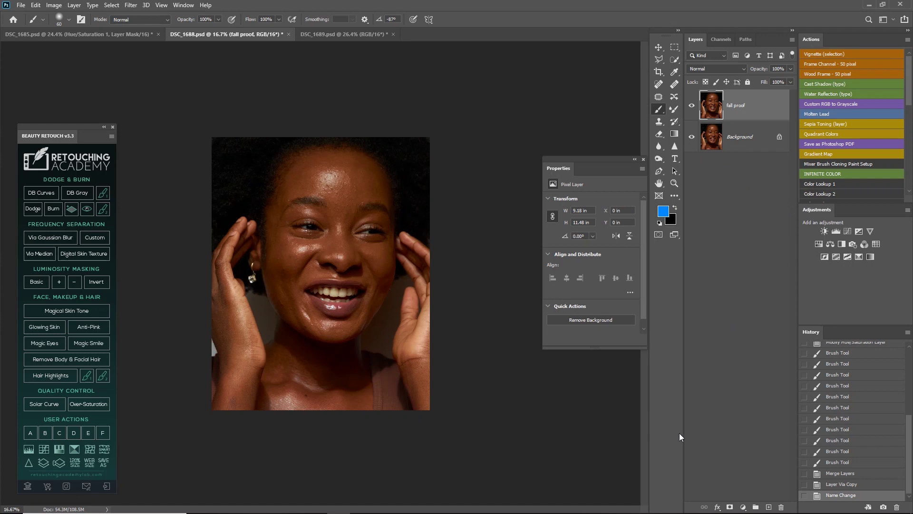
pyautogui.click(769, 507)
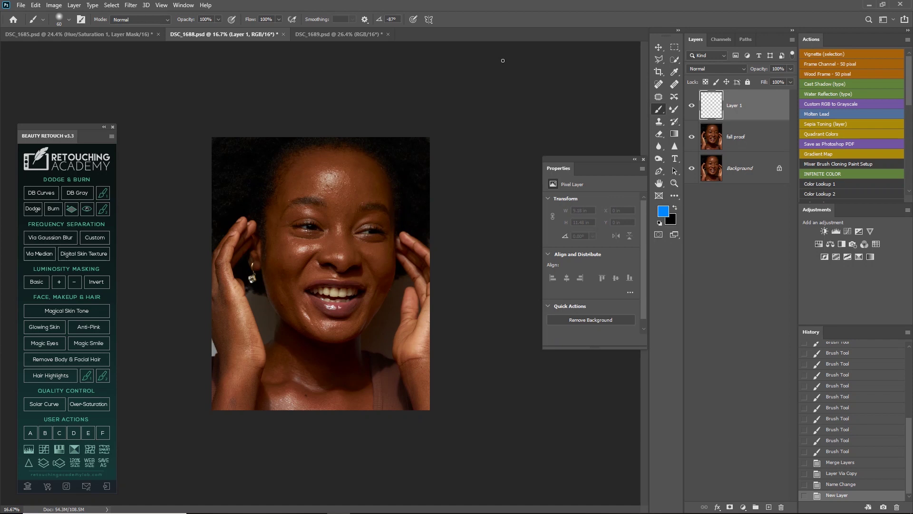
# - Select the Healing Brush with Sample set to Current Layer
pyautogui.click(674, 84)
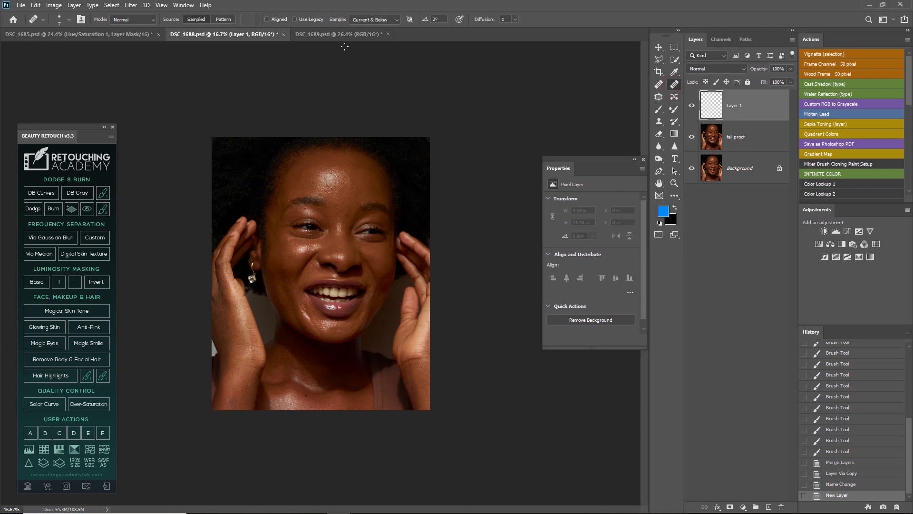
pyautogui.click(373, 19)
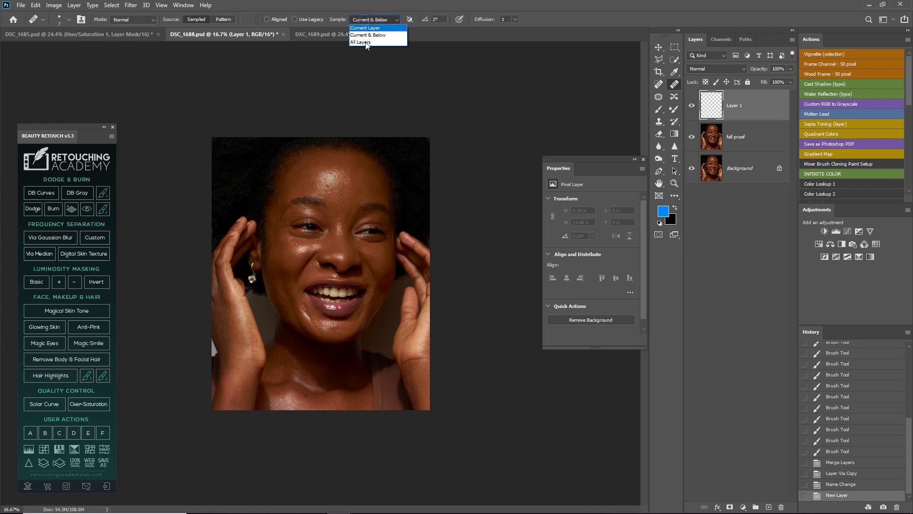
pyautogui.click(373, 29)
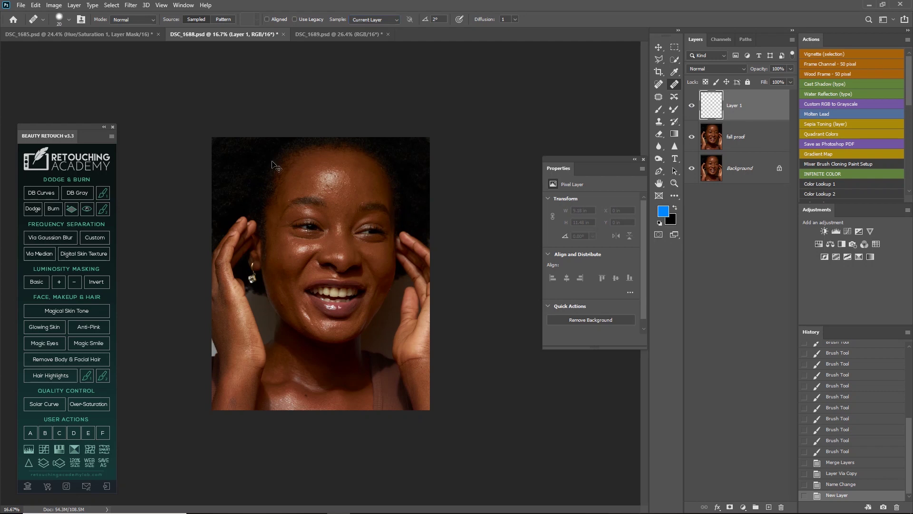
# - Heal a left-cheek spot from a sampled source, then set Sample to Current & Below
pyautogui.hotkey('ctrl', '+')
pyautogui.hotkey('ctrl', '+')
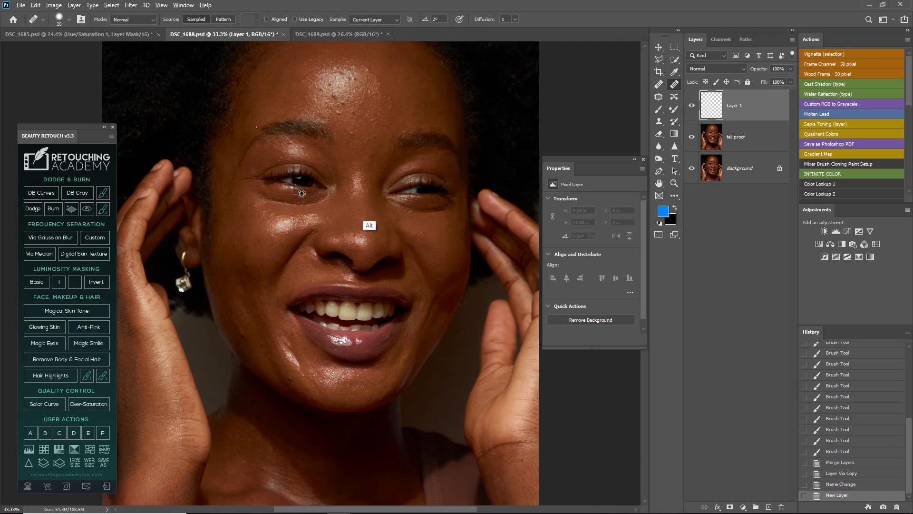
pyautogui.keyDown('alt'); pyautogui.click(301, 194); pyautogui.keyUp('alt')
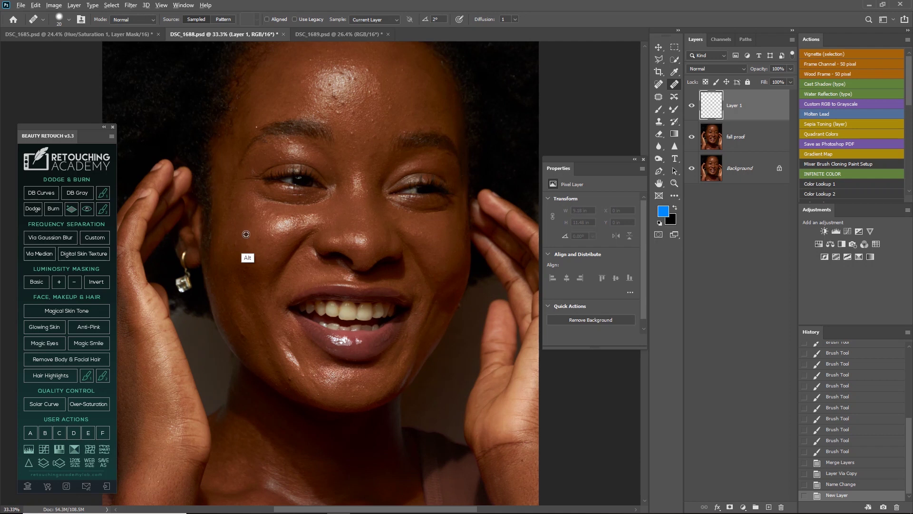
pyautogui.click(244, 276)
pyautogui.click(374, 20)
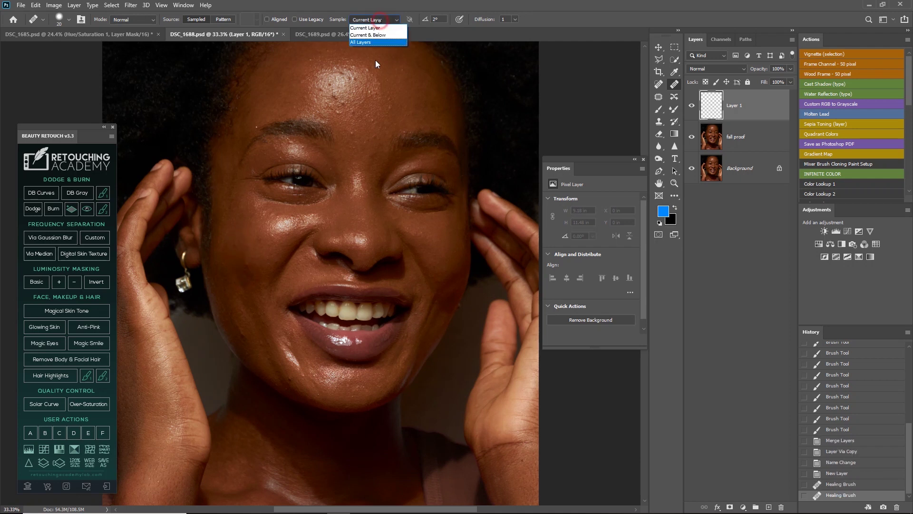
pyautogui.click(371, 37)
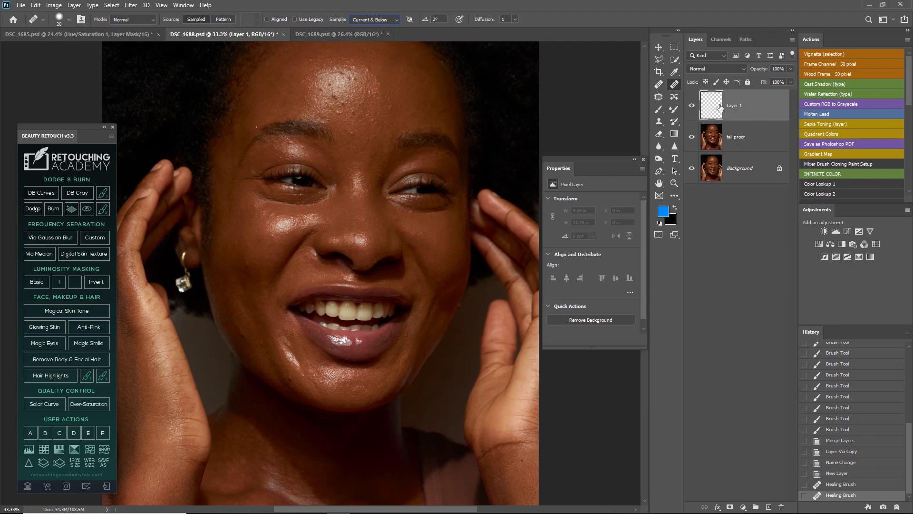
# - Heal the cluster of small blemishes on the upper left cheek from sampled clean skin
pyautogui.keyDown('alt'); pyautogui.click(229, 233); pyautogui.keyUp('alt')
pyautogui.click(236, 231)
pyautogui.click(239, 243)
pyautogui.click(244, 246)
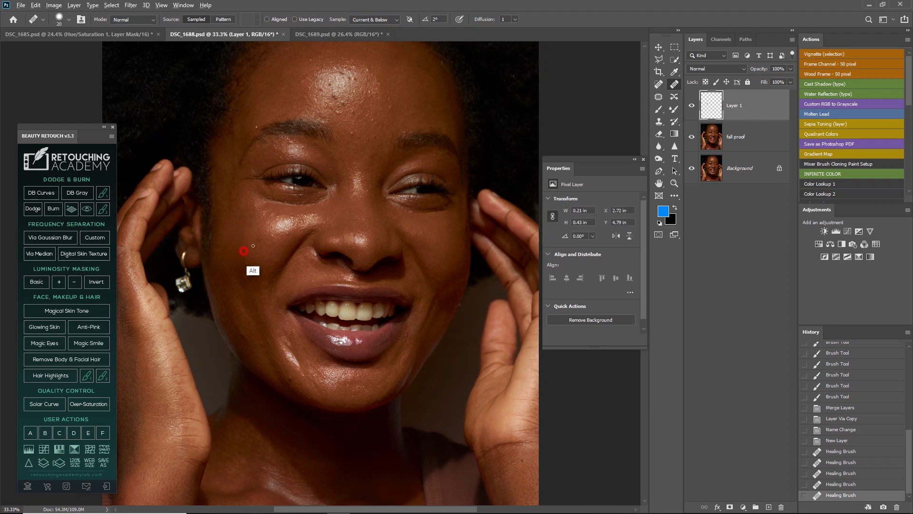
pyautogui.click(245, 244)
pyautogui.click(247, 246)
pyautogui.click(239, 241)
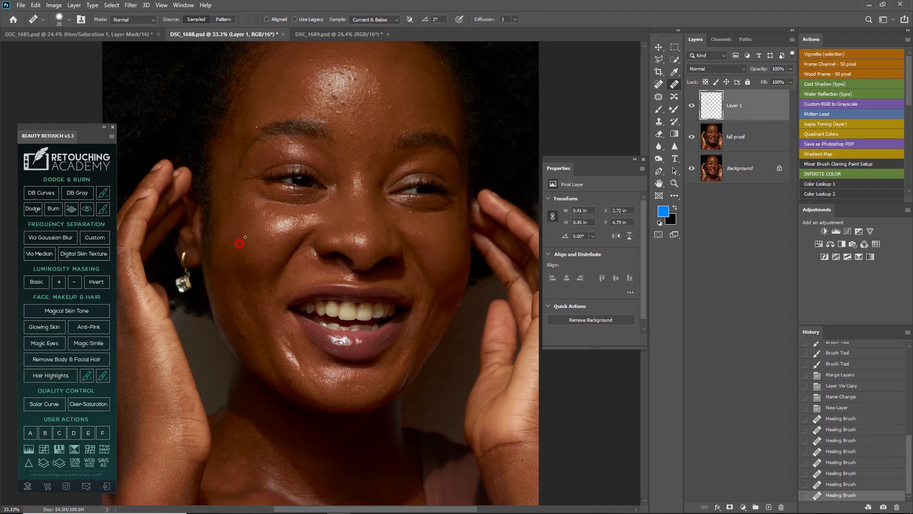
pyautogui.click(236, 249)
pyautogui.keyDown('alt'); pyautogui.click(234, 253); pyautogui.keyUp('alt')
pyautogui.click(226, 245)
pyautogui.click(230, 245)
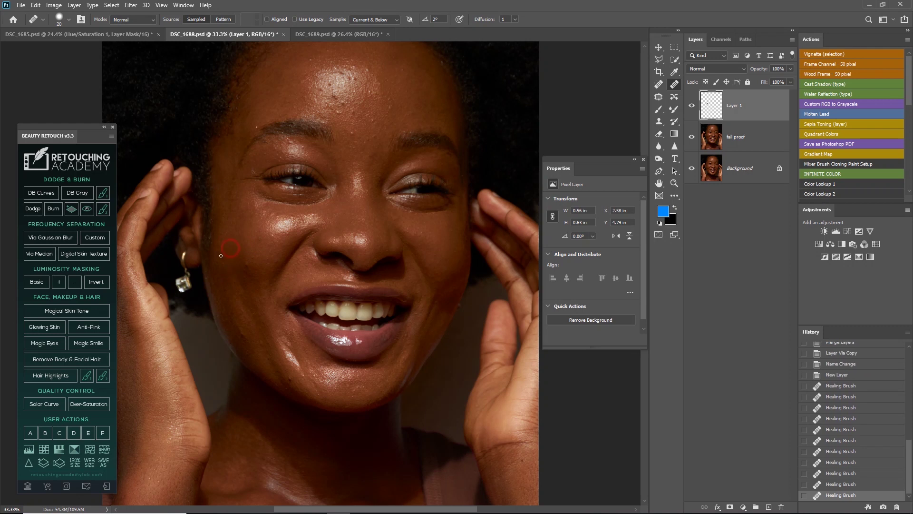
pyautogui.click(220, 242)
pyautogui.click(220, 242)
# - Heal the spots on the lower left cheek, resampling clean skin nearby
pyautogui.click(222, 260)
pyautogui.keyDown('alt'); pyautogui.click(259, 263); pyautogui.keyUp('alt')
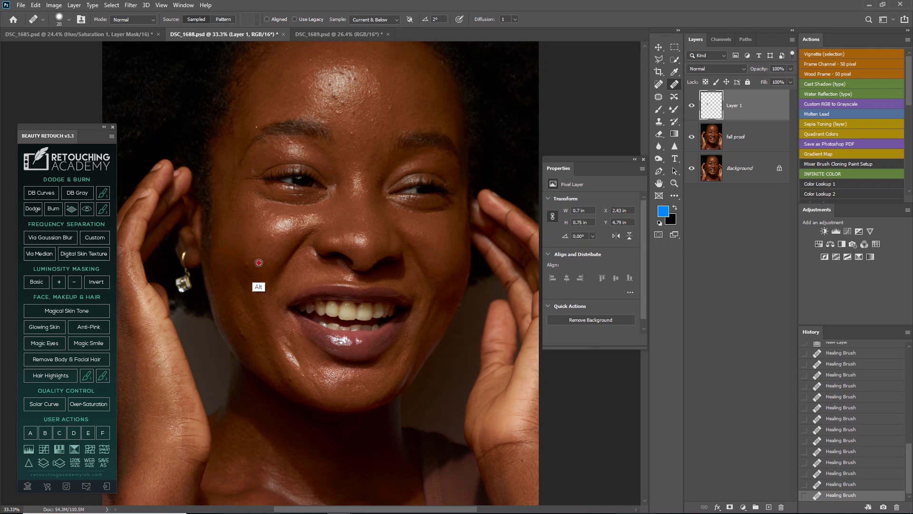
pyautogui.click(237, 255)
pyautogui.click(240, 260)
pyautogui.click(247, 273)
pyautogui.keyDown('alt'); pyautogui.click(252, 258); pyautogui.keyUp('alt')
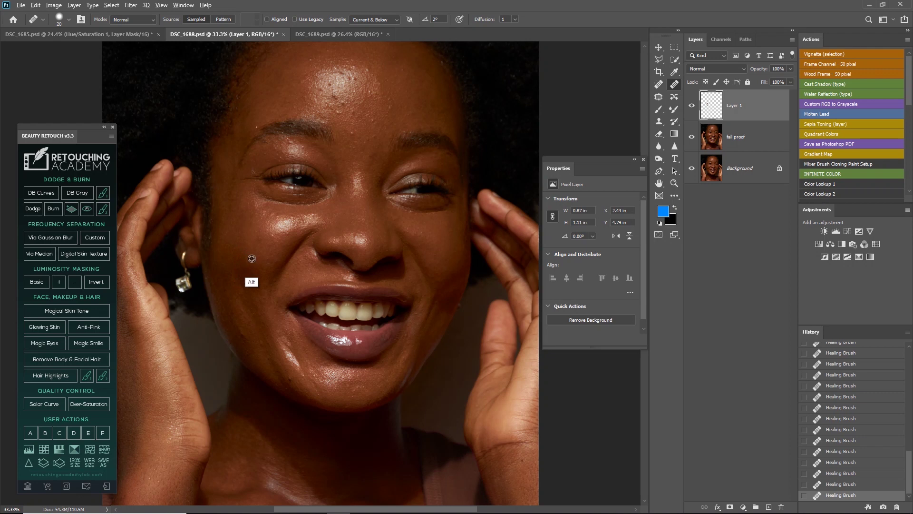
pyautogui.click(223, 262)
# - Heal spots at the left cheek edge, near the chin and on the right cheek
pyautogui.press('alt')
pyautogui.keyDown('alt'); pyautogui.click(221, 240); pyautogui.keyUp('alt')
pyautogui.click(222, 253)
pyautogui.keyDown('alt'); pyautogui.click(246, 317); pyautogui.keyUp('alt')
pyautogui.click(229, 316)
pyautogui.scroll(-1, 333, 205)
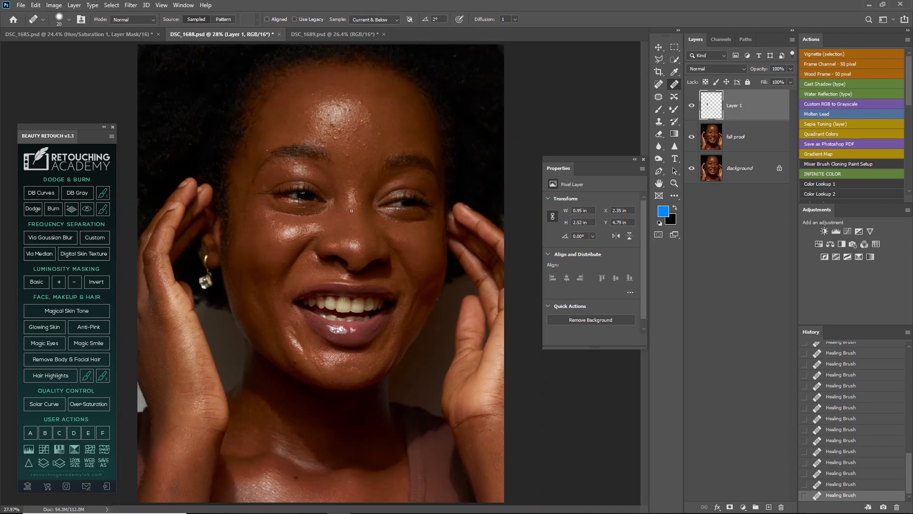
pyautogui.click(276, 322)
pyautogui.keyDown('alt'); pyautogui.click(253, 298); pyautogui.keyUp('alt')
pyautogui.keyDown('alt'); pyautogui.click(274, 334); pyautogui.keyUp('alt')
pyautogui.click(402, 307)
pyautogui.click(423, 319)
pyautogui.click(370, 365)
# - Zoom in, shrink the brush, and heal spots beside the nose and on the cheek
pyautogui.hotkey('ctrl', '+')
pyautogui.hotkey('ctrl', '+')
pyautogui.hotkey('ctrl', '+')
pyautogui.press('[')
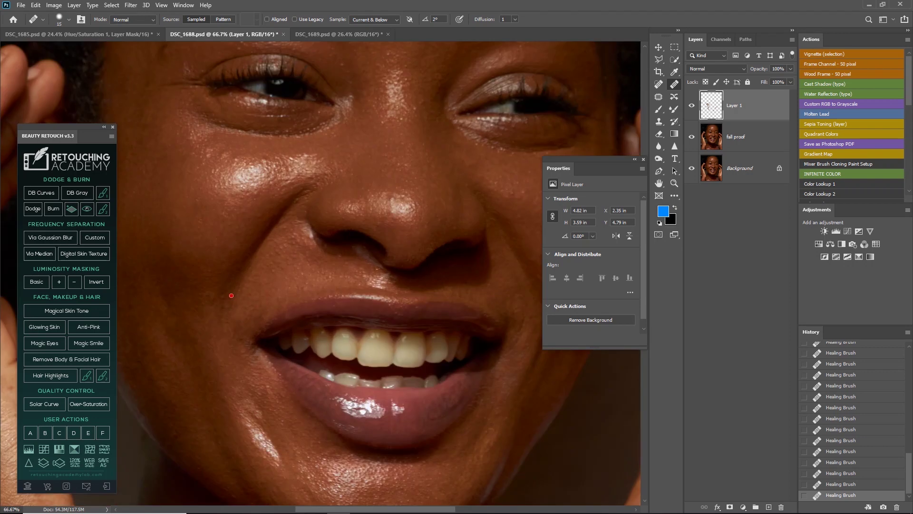
pyautogui.click(231, 296)
pyautogui.scroll(-2, 243, 281)
pyautogui.press('[')
pyautogui.press('[')
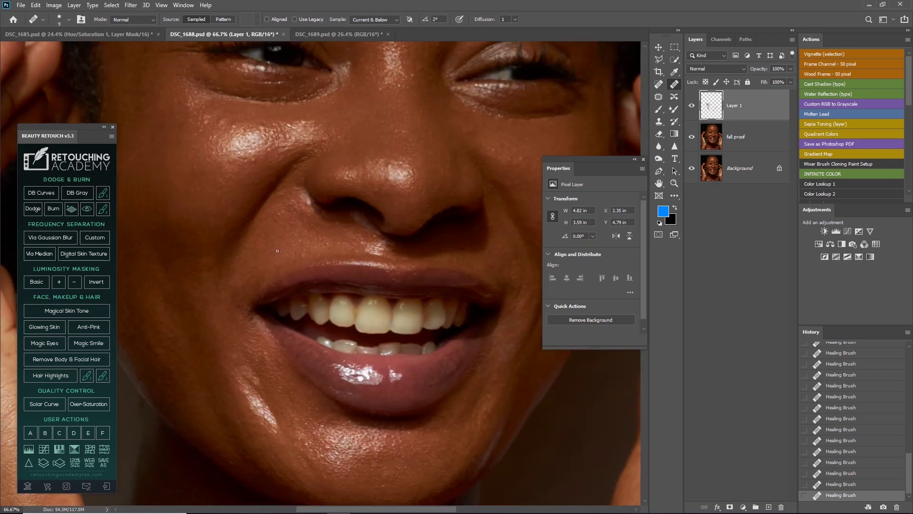
pyautogui.click(268, 251)
# - Shut down Capture One by ending its process in Task Manager
pyautogui.press(']')
pyautogui.press('super')
pyautogui.write('task')
pyautogui.press('Return')
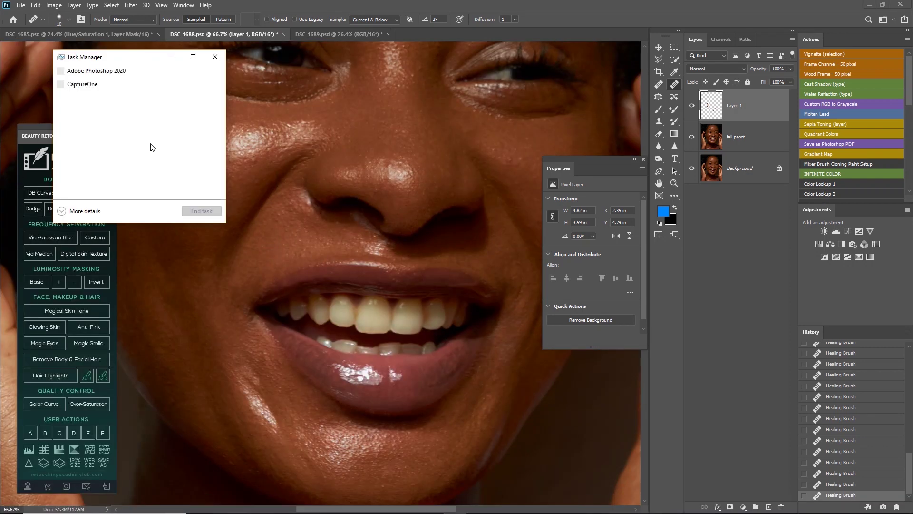
pyautogui.click(82, 84)
pyautogui.click(201, 211)
pyautogui.rightClick(448, 324)
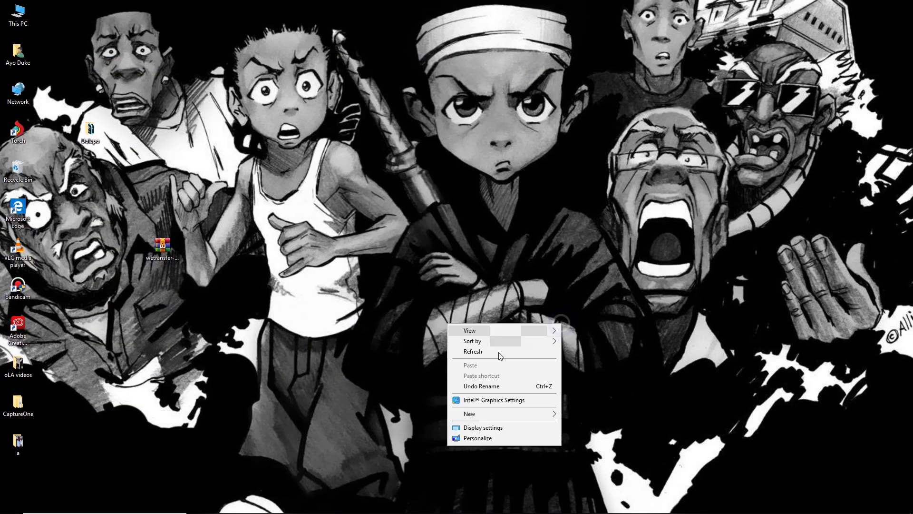
pyautogui.click(499, 352)
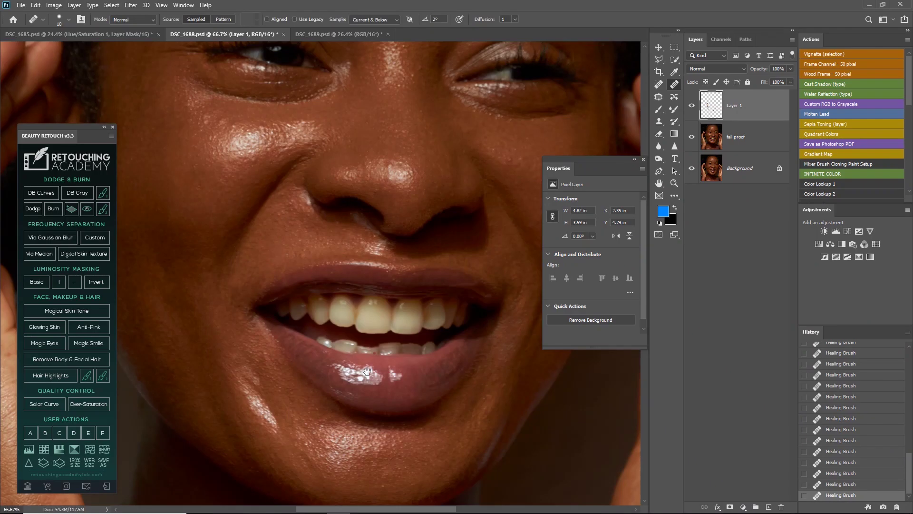
# - Undo and redo the last heal, then heal spots on the chin, right cheek and forehead
pyautogui.scroll(-3, 198, 248)
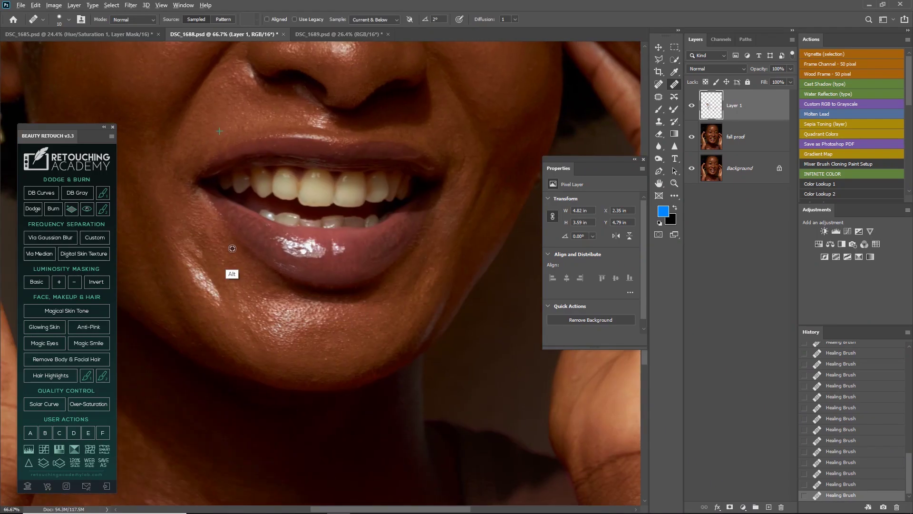
pyautogui.hotkey('ctrl', 'z')
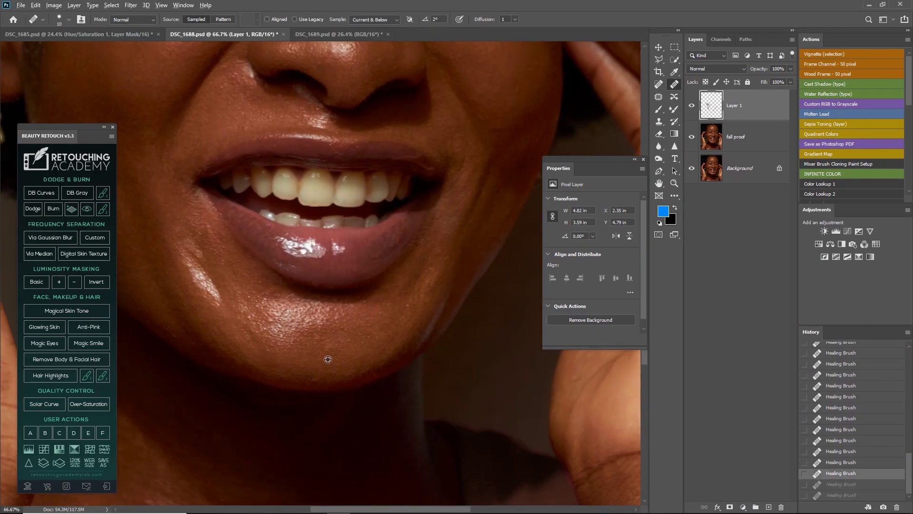
pyautogui.hotkey('ctrl', 'shift', 'z')
pyautogui.hotkey('ctrl', 'shift', 'z')
pyautogui.scroll(3, 224, 351)
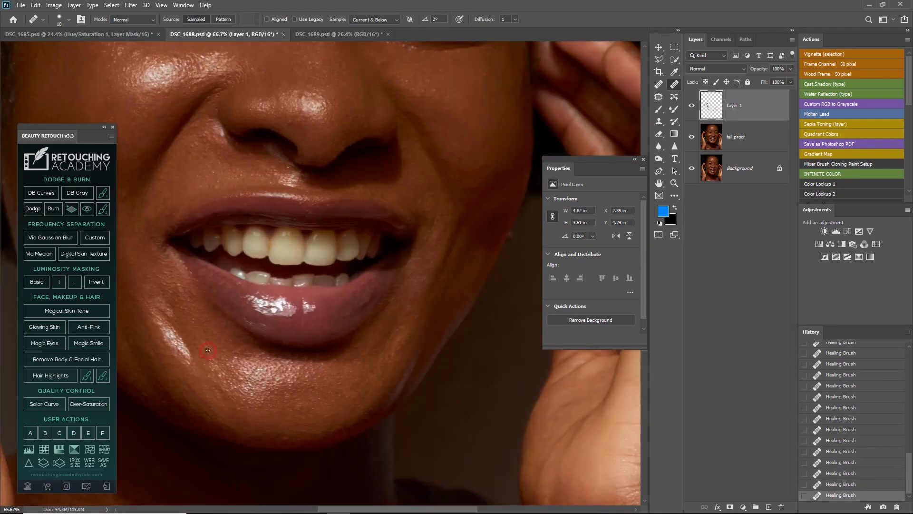
pyautogui.hscroll(3, 319, 359)
pyautogui.scroll(1, 319, 359)
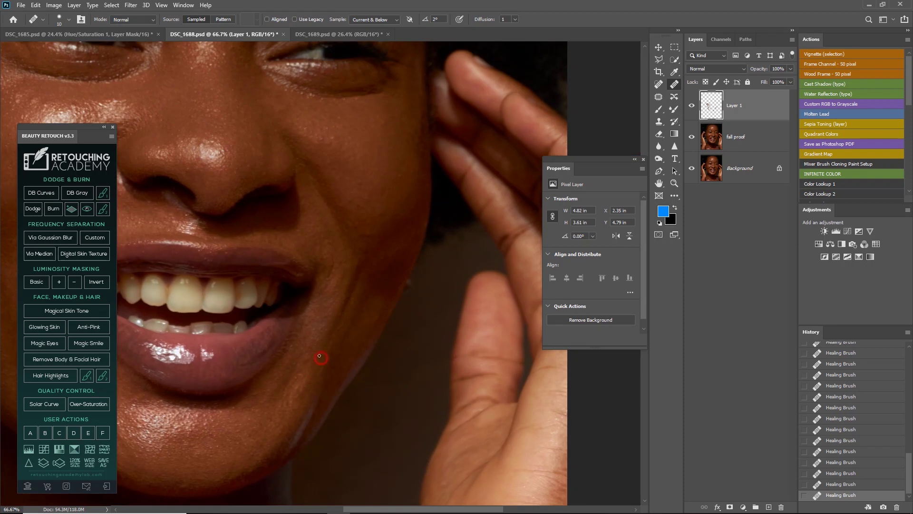
pyautogui.keyDown('alt'); pyautogui.click(304, 374); pyautogui.keyUp('alt')
pyautogui.scroll(2, 418, 255)
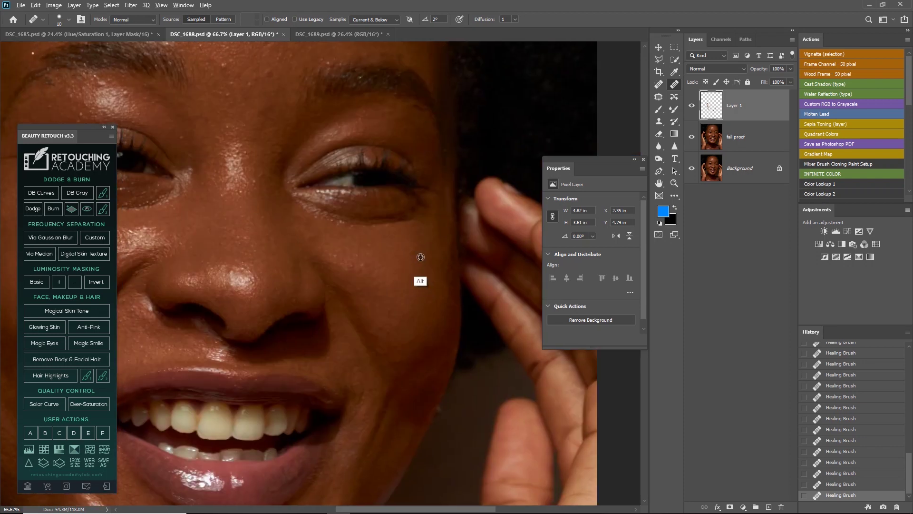
pyautogui.click(418, 256)
pyautogui.click(424, 256)
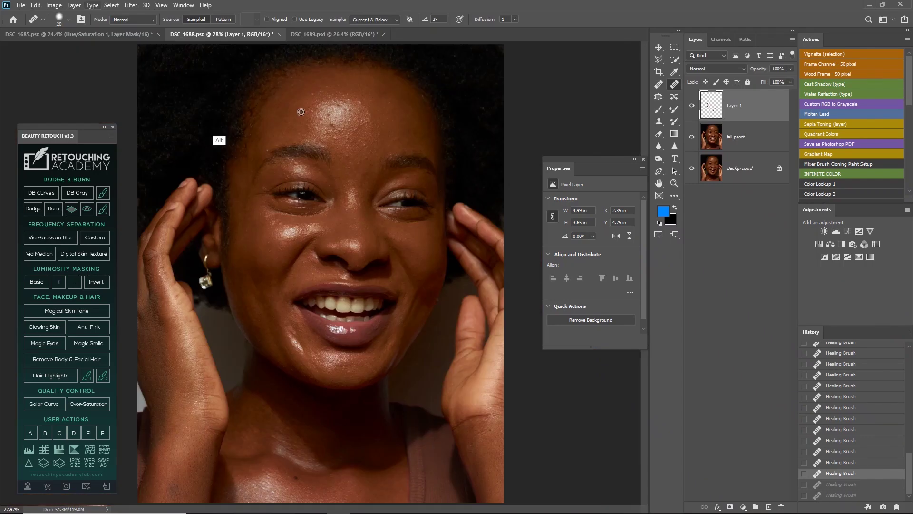
pyautogui.click(311, 95)
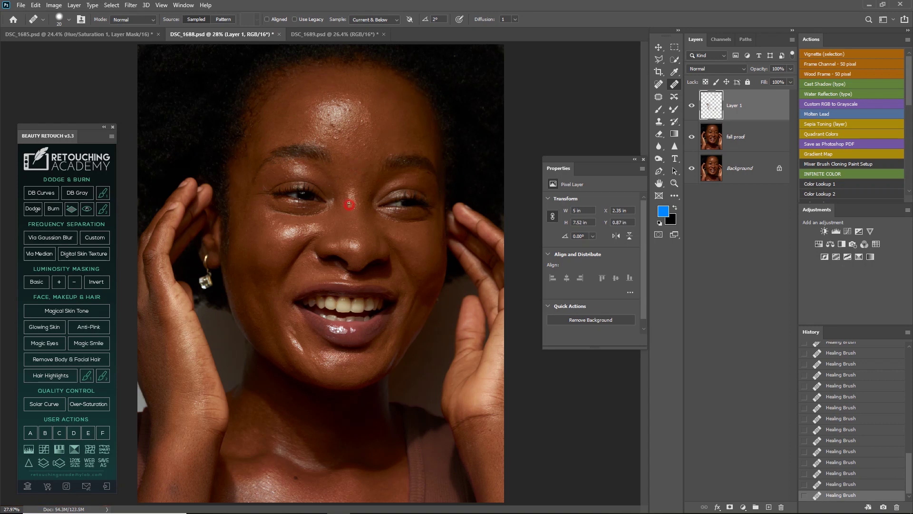
# - At 50% zoom with a smaller brush, heal the first blemishes on the forehead
pyautogui.hotkey('ctrl', '+')
pyautogui.hotkey('ctrl', '+')
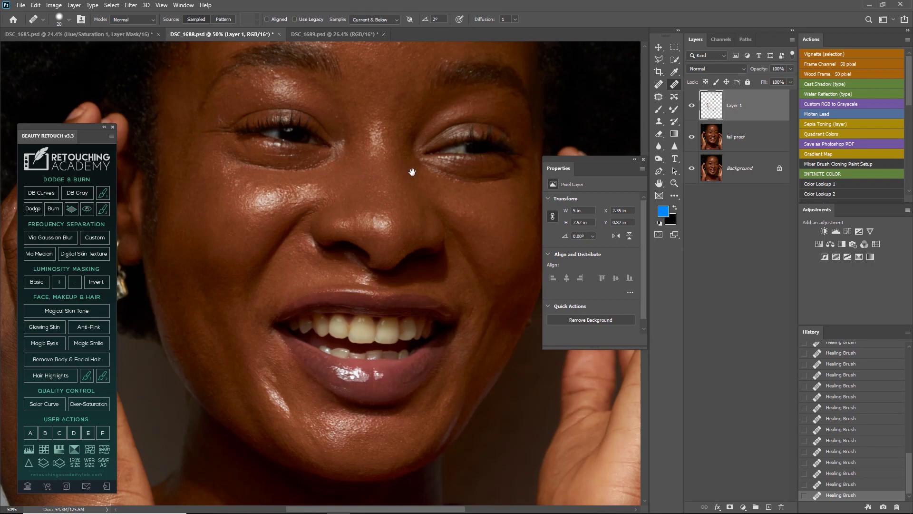
pyautogui.moveTo(412, 172); pyautogui.dragTo(296, 253)
pyautogui.press('[')
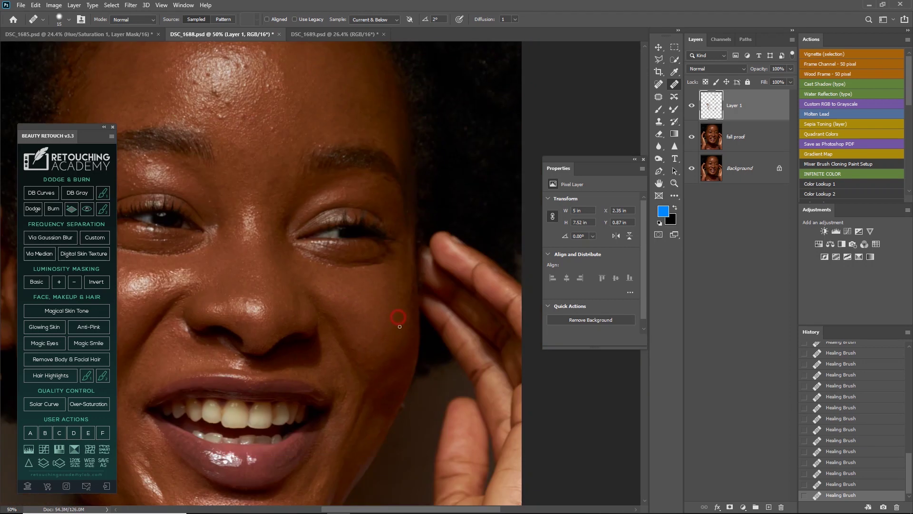
pyautogui.scroll(2, 373, 373)
pyautogui.hscroll(-3, 310, 357)
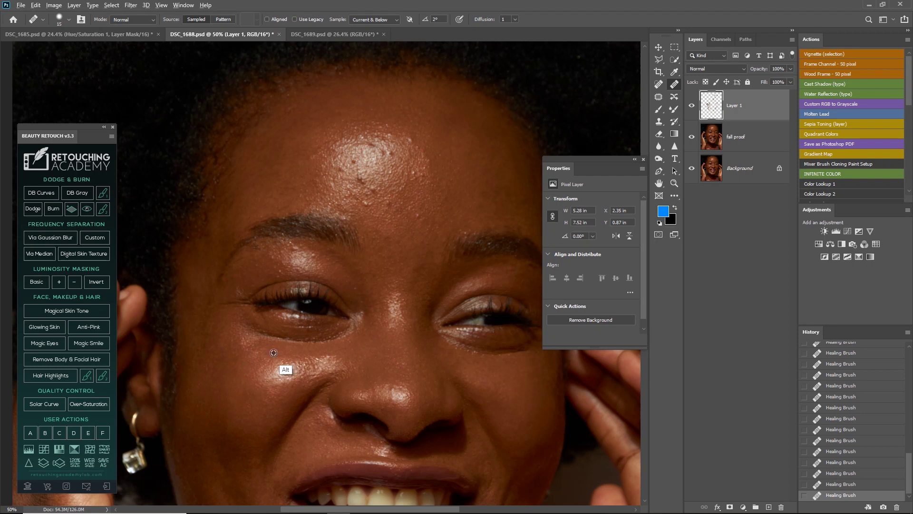
pyautogui.scroll(2, 285, 369)
pyautogui.hscroll(1, 290, 333)
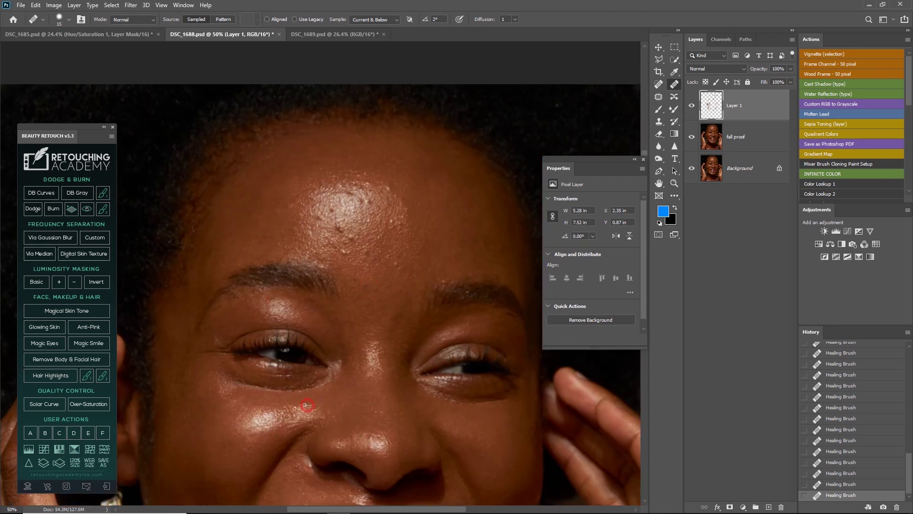
pyautogui.scroll(3, 369, 351)
pyautogui.hscroll(1, 369, 350)
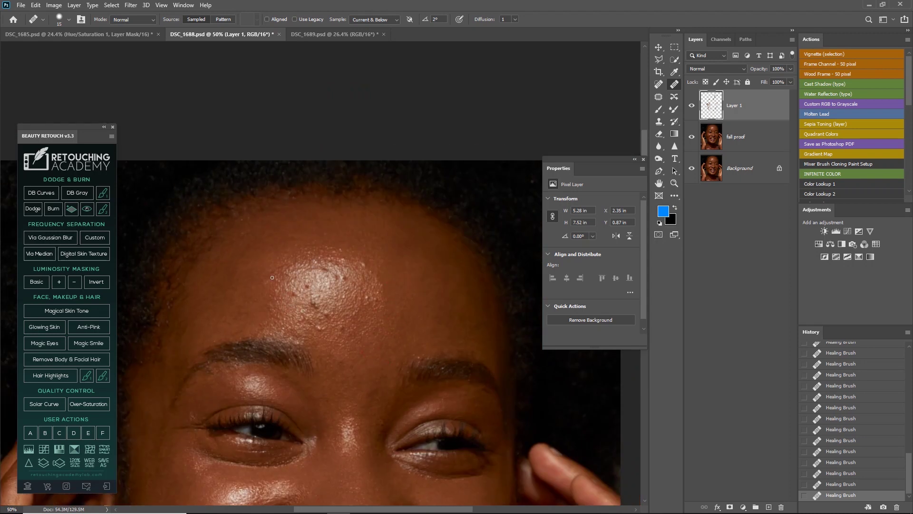
pyautogui.click(340, 281)
pyautogui.click(376, 307)
# - Heal the remaining bumps and blemishes across the forehead from sampled clean skin
pyautogui.keyDown('alt'); pyautogui.click(313, 290); pyautogui.keyUp('alt')
pyautogui.click(315, 281)
pyautogui.keyDown('alt'); pyautogui.click(301, 284); pyautogui.keyUp('alt')
pyautogui.keyDown('alt'); pyautogui.click(318, 296); pyautogui.keyUp('alt')
pyautogui.click(323, 316)
pyautogui.click(344, 327)
pyautogui.keyDown('alt'); pyautogui.click(332, 280); pyautogui.keyUp('alt')
pyautogui.click(310, 265)
pyautogui.click(337, 265)
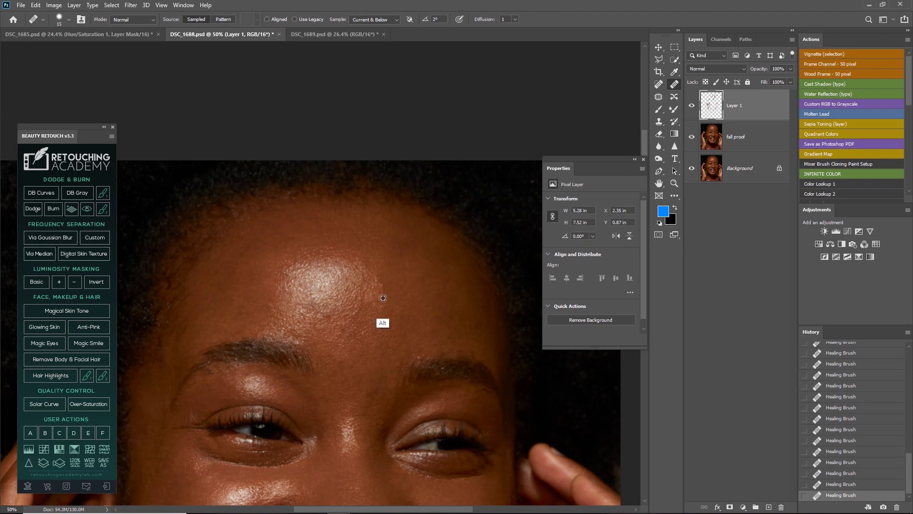
pyautogui.keyDown('alt'); pyautogui.click(360, 307); pyautogui.keyUp('alt')
# - Zoom in to heal a spot beside the nose and sample skin above the upper lip
pyautogui.hotkey('ctrl', '+')
pyautogui.scroll(-5, 285, 266)
pyautogui.click(284, 247)
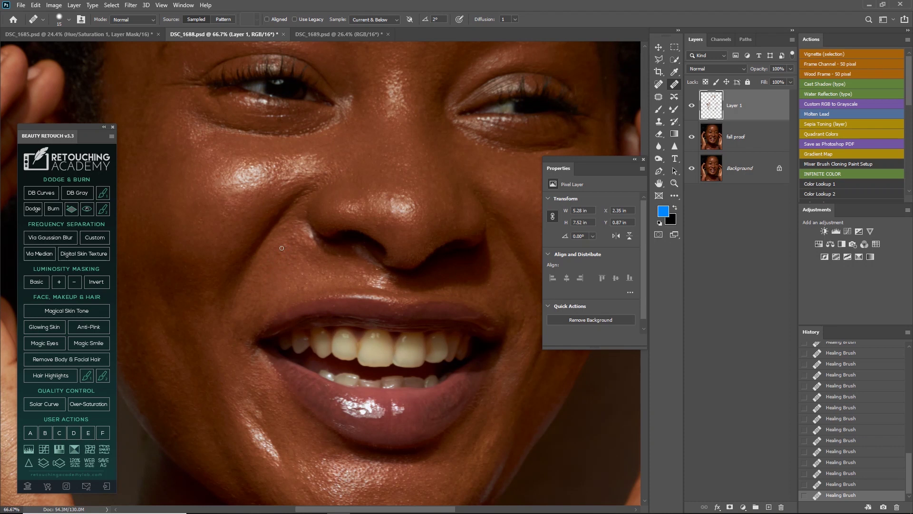
pyautogui.keyDown('alt'); pyautogui.click(312, 289); pyautogui.keyUp('alt')
pyautogui.scroll(-4, 310, 262)
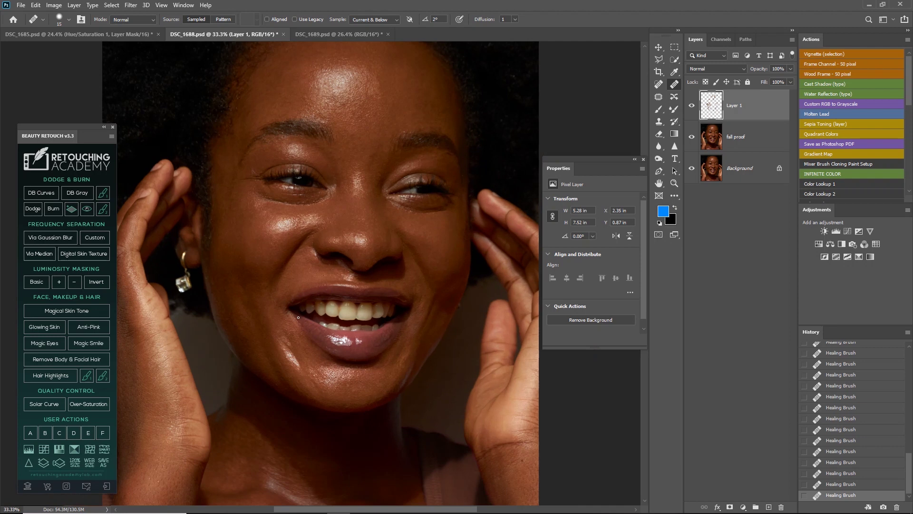
pyautogui.scroll(-2, 298, 317)
pyautogui.scroll(-1, 389, 314)
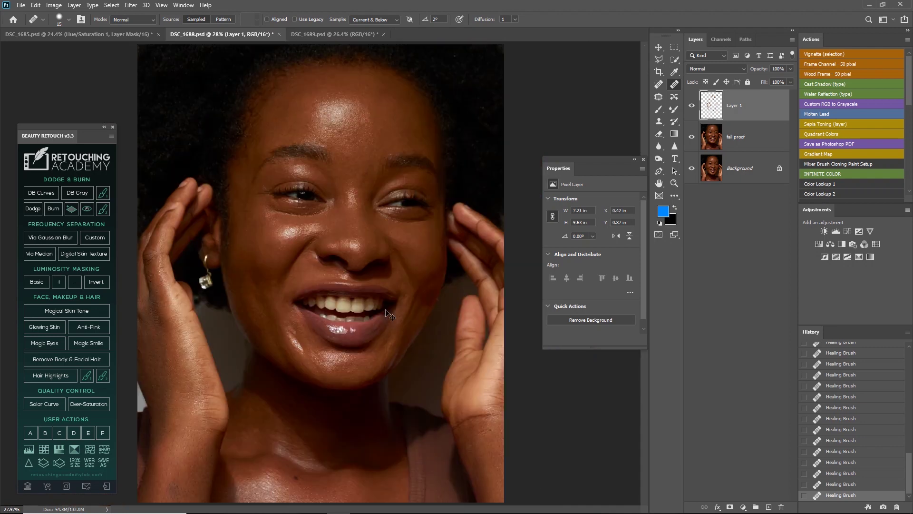
# - Compare Layer 1 on and off, group it as 'Blemishes', then toggle the group to compare
pyautogui.click(692, 107)
pyautogui.click(693, 106)
pyautogui.press('ctrl')
pyautogui.hotkey('ctrl', 'g')
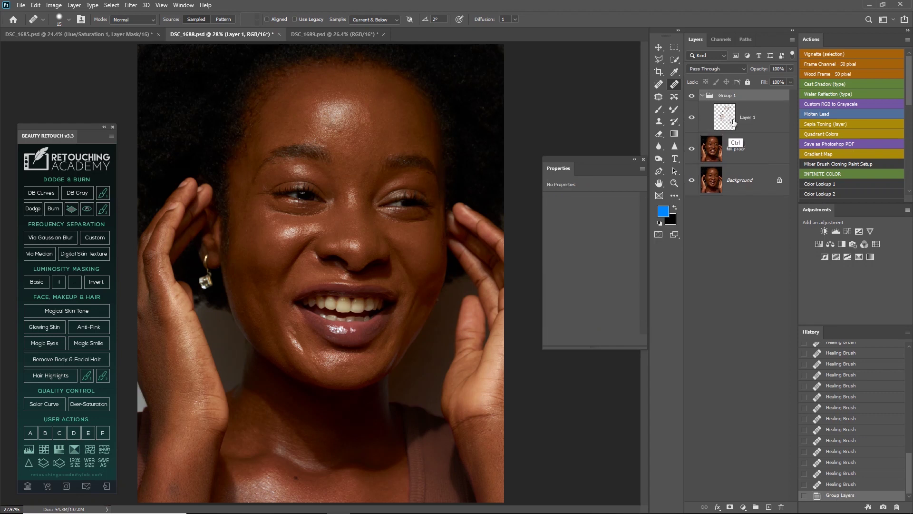
pyautogui.doubleClick(733, 96)
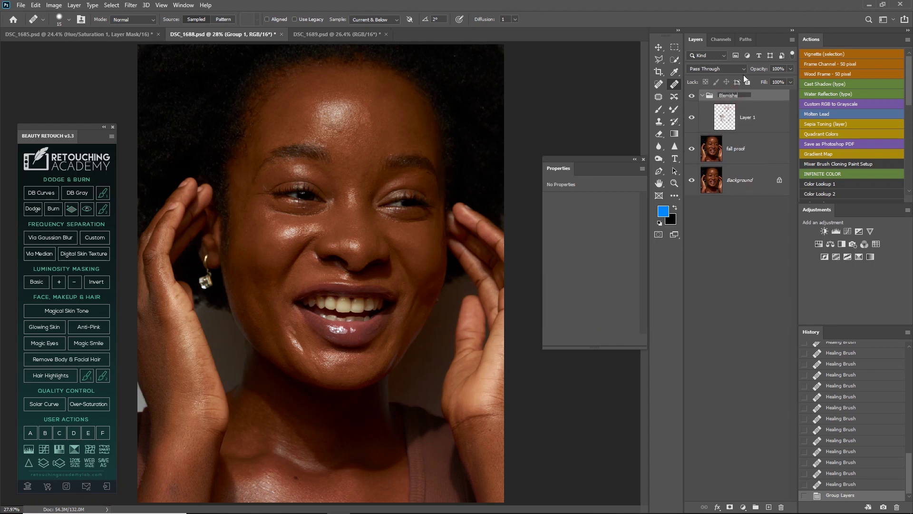
pyautogui.click(703, 95)
pyautogui.click(692, 97)
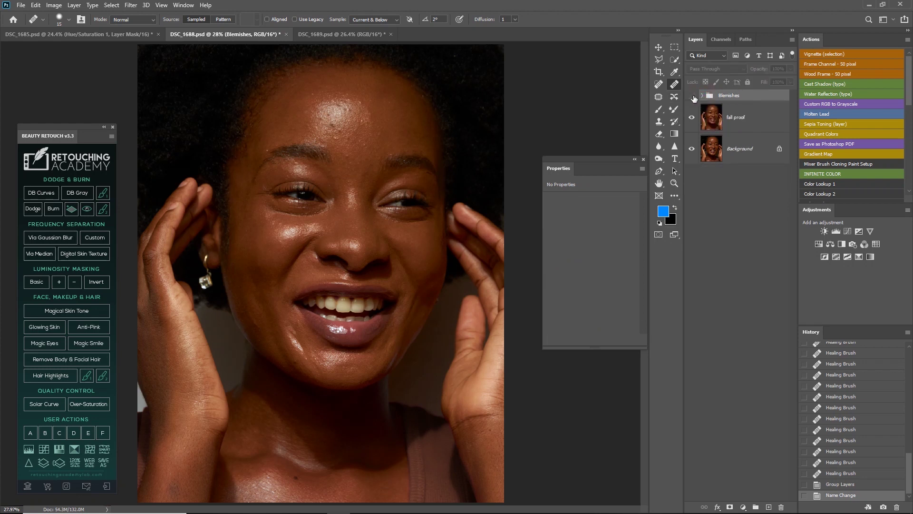
pyautogui.click(692, 97)
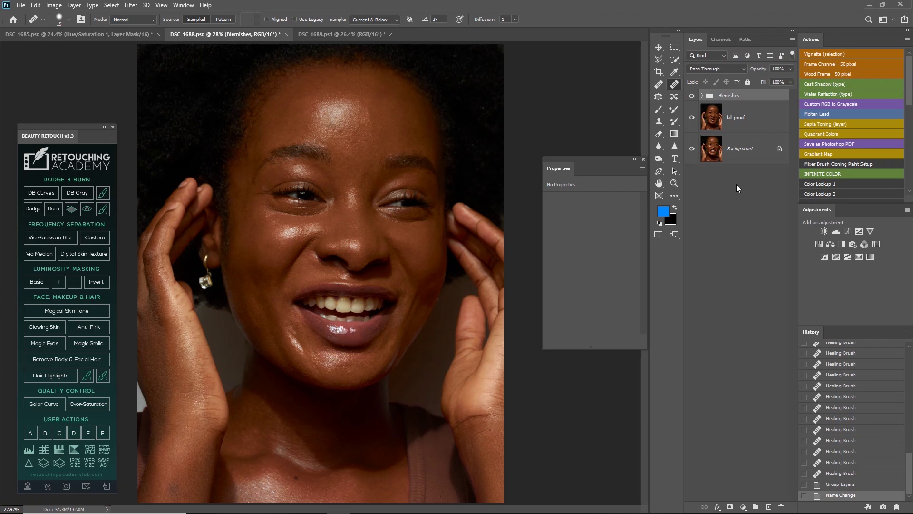
# - Select Layer 1 in the Blemishes group, zoom to 50% and heal the spots on the nose
pyautogui.click(702, 95)
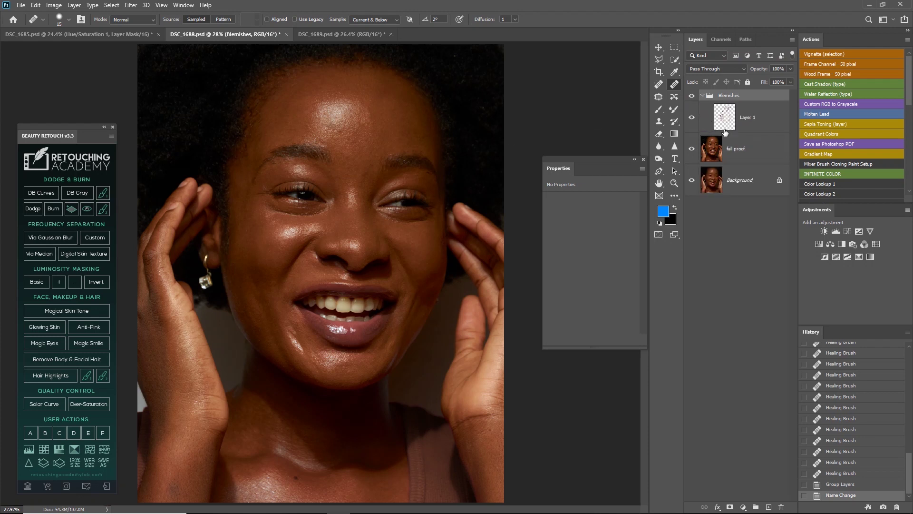
pyautogui.click(725, 130)
pyautogui.hotkey('ctrl', '+')
pyautogui.hotkey('ctrl', '+')
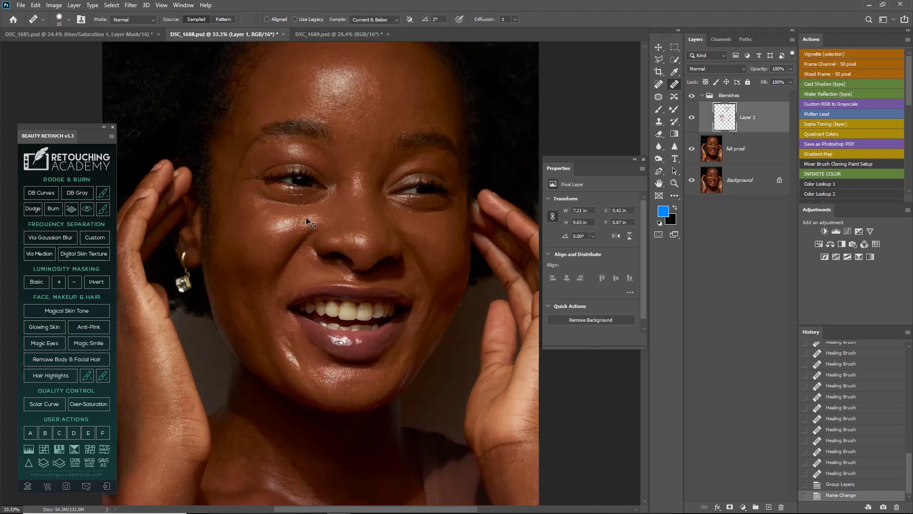
pyautogui.keyDown('alt'); pyautogui.click(368, 235); pyautogui.keyUp('alt')
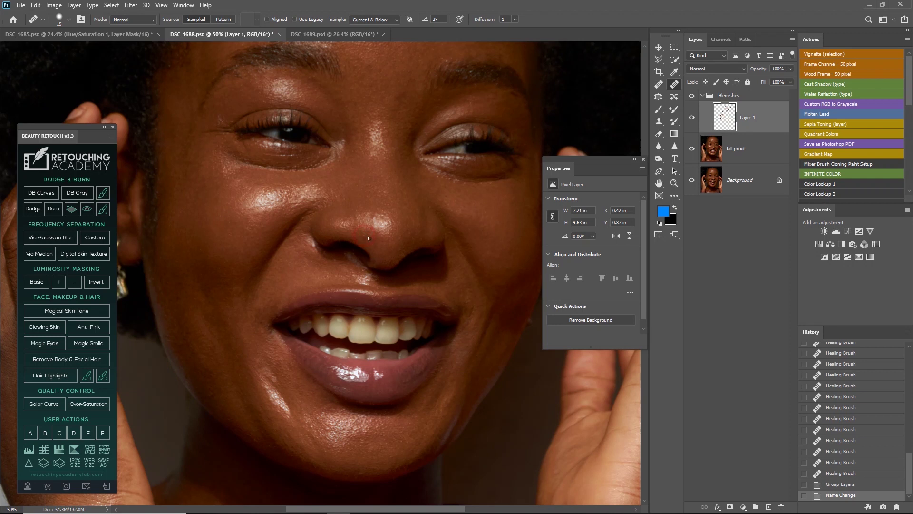
pyautogui.click(369, 237)
pyautogui.click(374, 217)
pyautogui.click(378, 217)
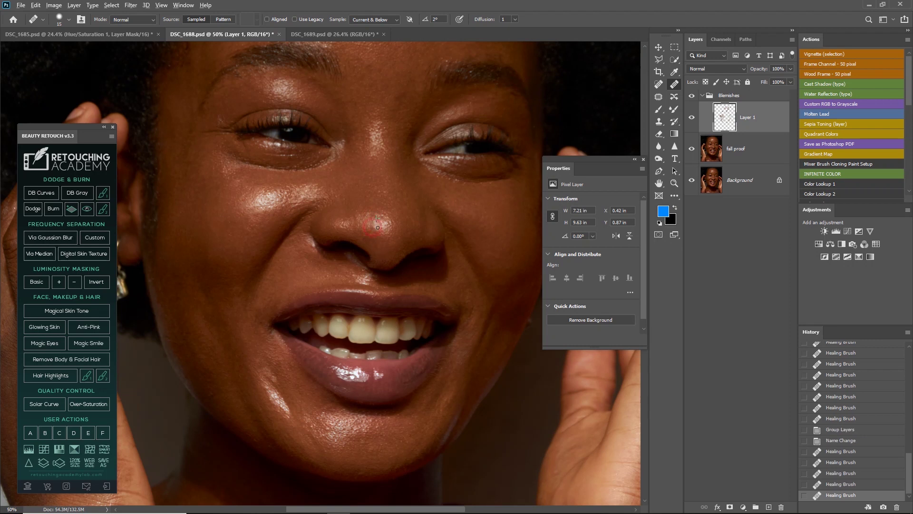
pyautogui.keyDown('alt'); pyautogui.click(381, 217); pyautogui.keyUp('alt')
pyautogui.keyDown('alt'); pyautogui.click(382, 215); pyautogui.keyUp('alt')
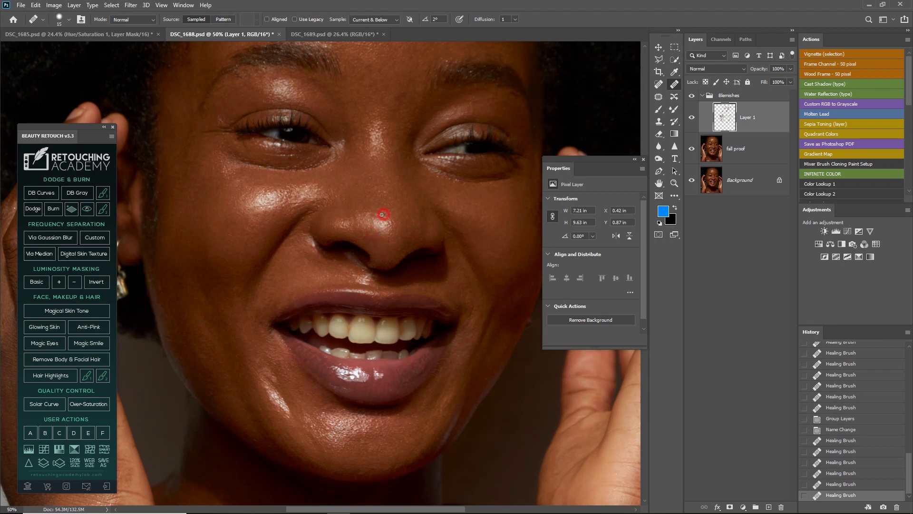
# - Heal the blemishes at the nostril edge using clean skin sampled from the nose tip
pyautogui.click(431, 234)
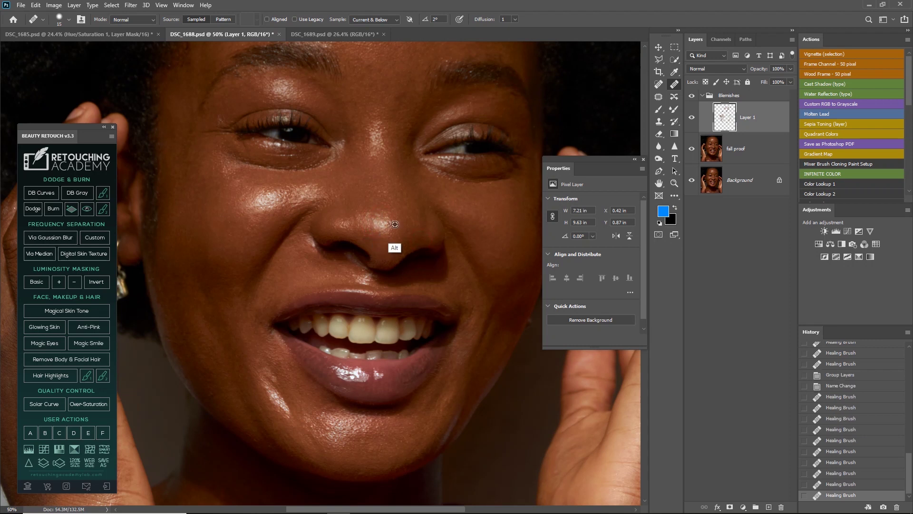
pyautogui.keyDown('alt'); pyautogui.click(395, 224); pyautogui.keyUp('alt')
pyautogui.click(420, 239)
pyautogui.click(428, 234)
pyautogui.keyDown('alt'); pyautogui.click(389, 223); pyautogui.keyUp('alt')
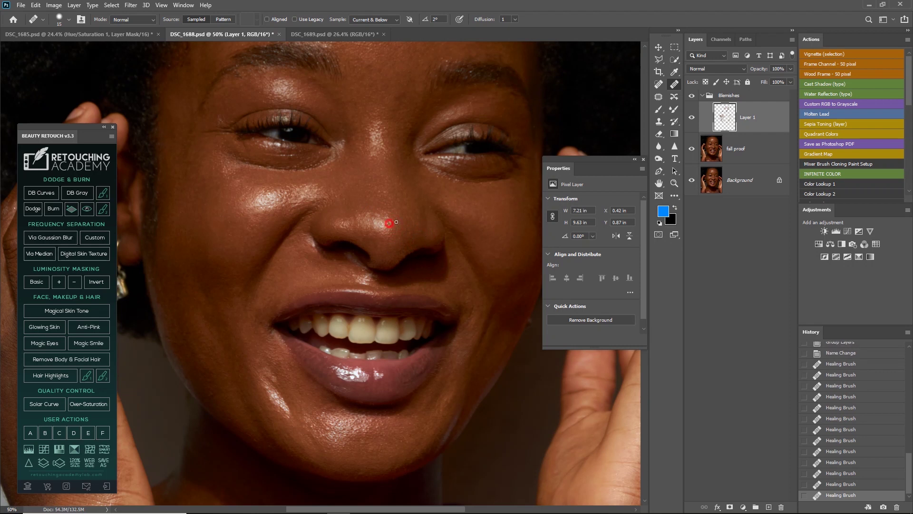
pyautogui.click(393, 222)
# - Fit the whole portrait in the window and heal a blemish on the cheek
pyautogui.hotkey('ctrl', '0')
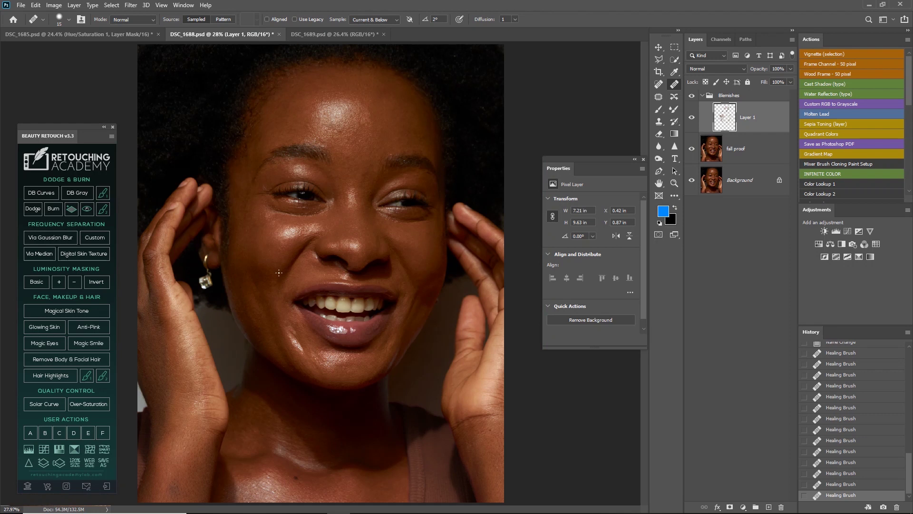
pyautogui.keyDown('alt'); pyautogui.click(318, 267); pyautogui.keyUp('alt')
pyautogui.keyDown('alt'); pyautogui.click(316, 270); pyautogui.keyUp('alt')
pyautogui.click(323, 274)
pyautogui.press('alt')
# - Heal the stray spots along the hairline, then collapse the Blemishes group
pyautogui.click(364, 142)
pyautogui.click(465, 55)
pyautogui.click(467, 74)
pyautogui.click(484, 107)
pyautogui.click(475, 151)
pyautogui.click(703, 95)
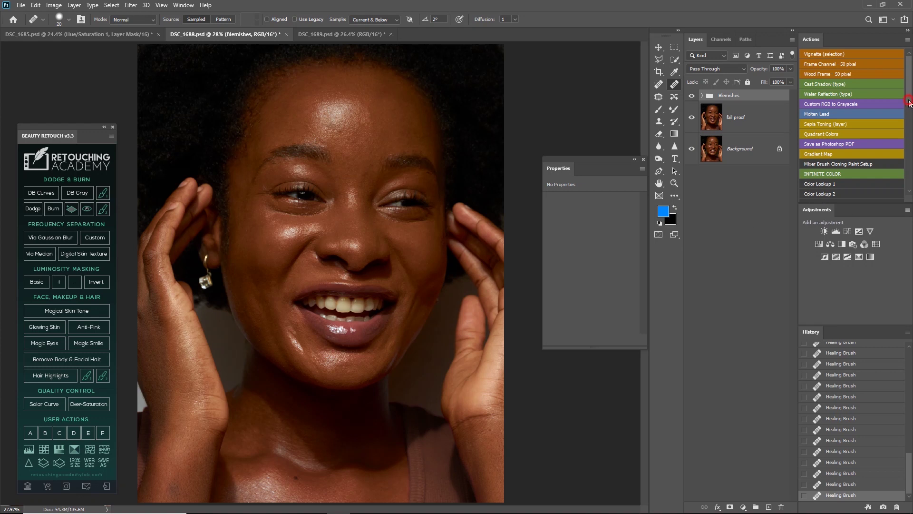
# - Run the Check Layer action and lower its Brightness/Contrast contrast to 14
pyautogui.scroll(-10, 840, 190)
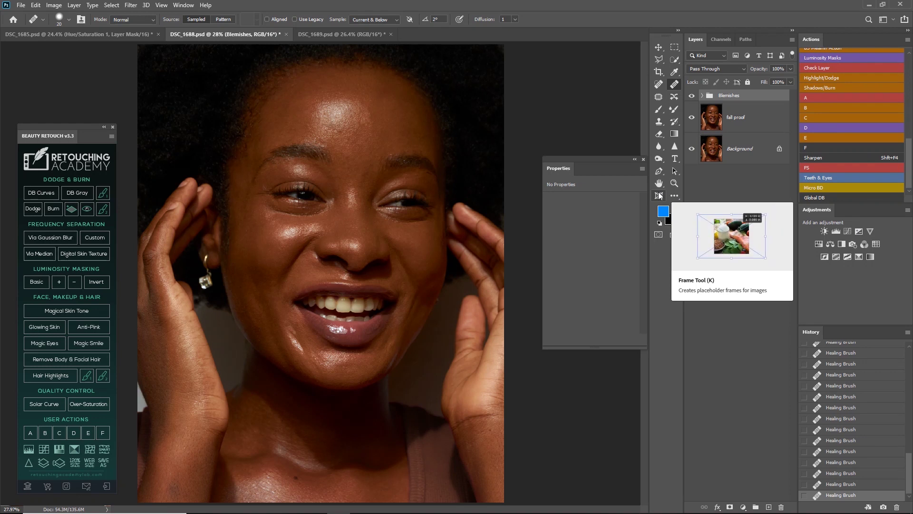
pyautogui.click(824, 68)
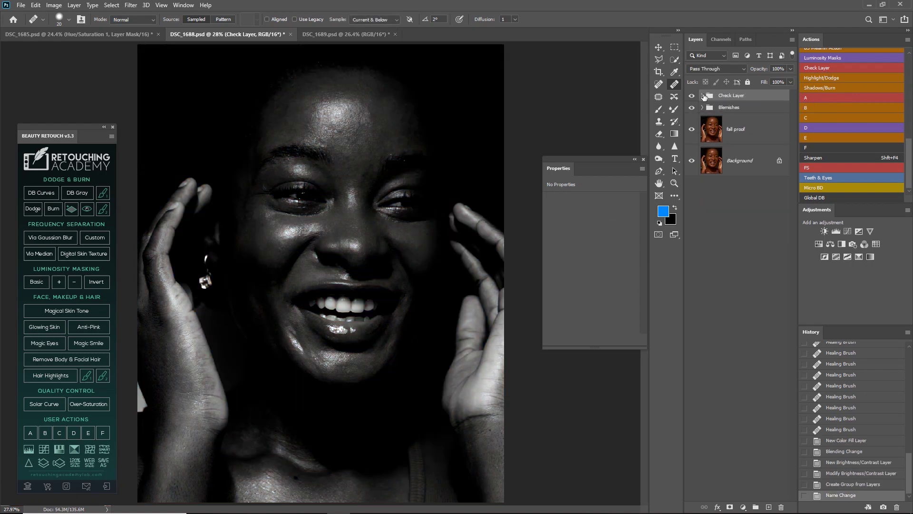
pyautogui.click(702, 95)
pyautogui.click(732, 131)
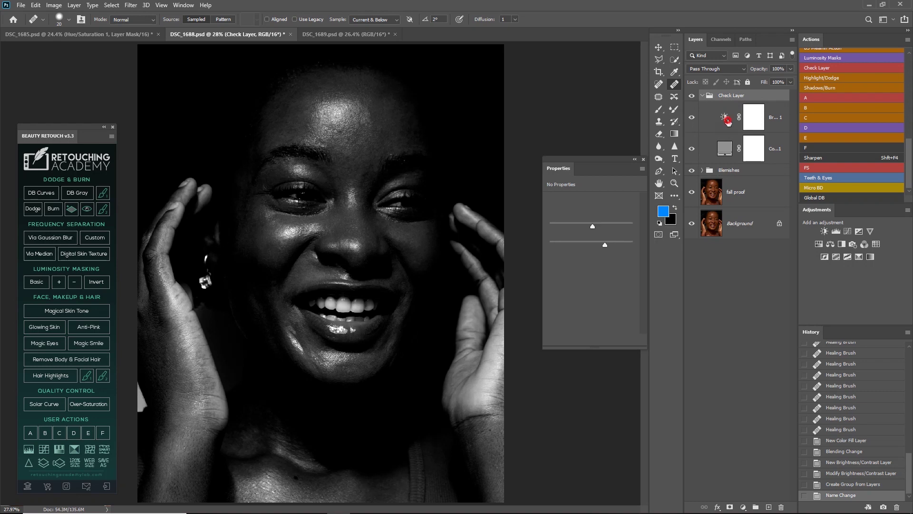
pyautogui.moveTo(606, 245); pyautogui.dragTo(598, 249)
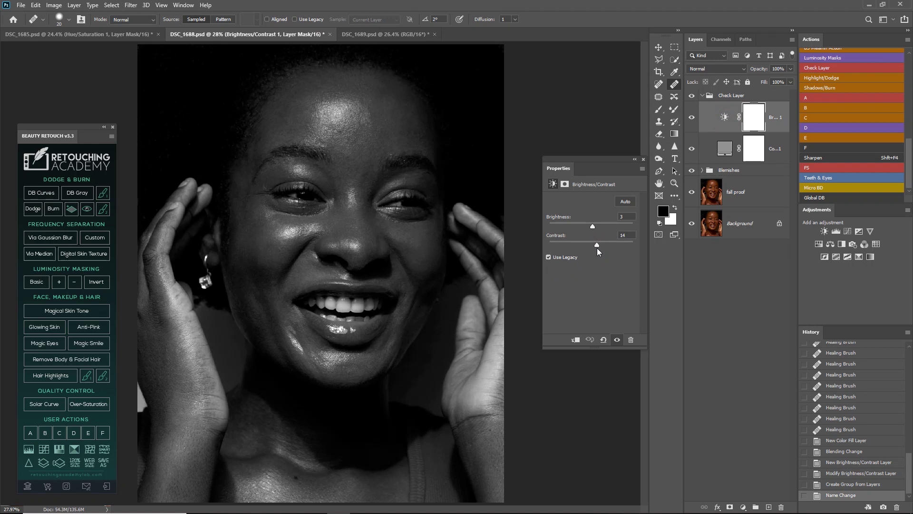
# - Zoom out, toggle the Check Layer group off and on to compare with colour, then collapse it
pyautogui.hotkey('ctrl', '-')
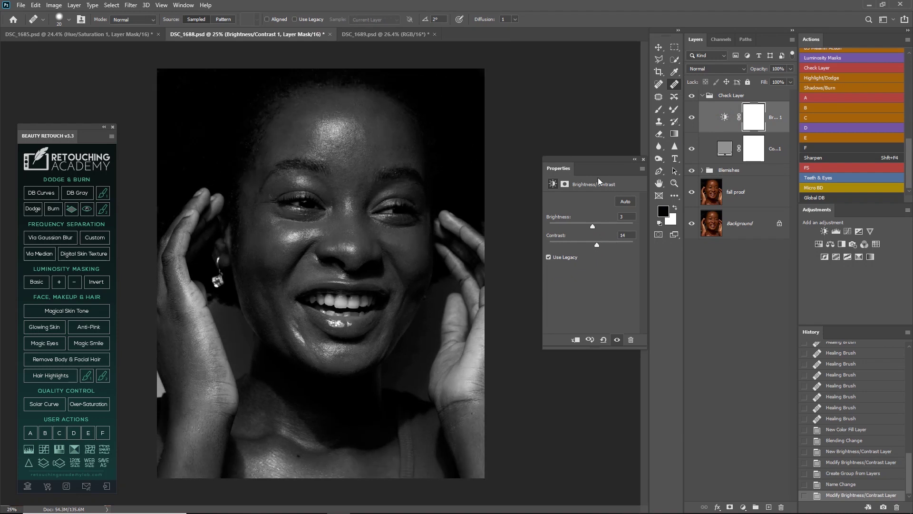
pyautogui.click(692, 96)
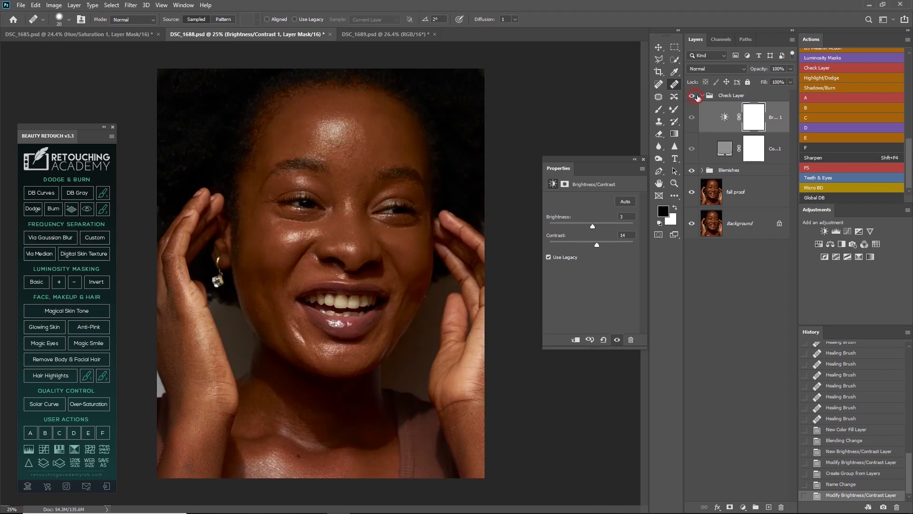
pyautogui.click(692, 96)
pyautogui.click(700, 97)
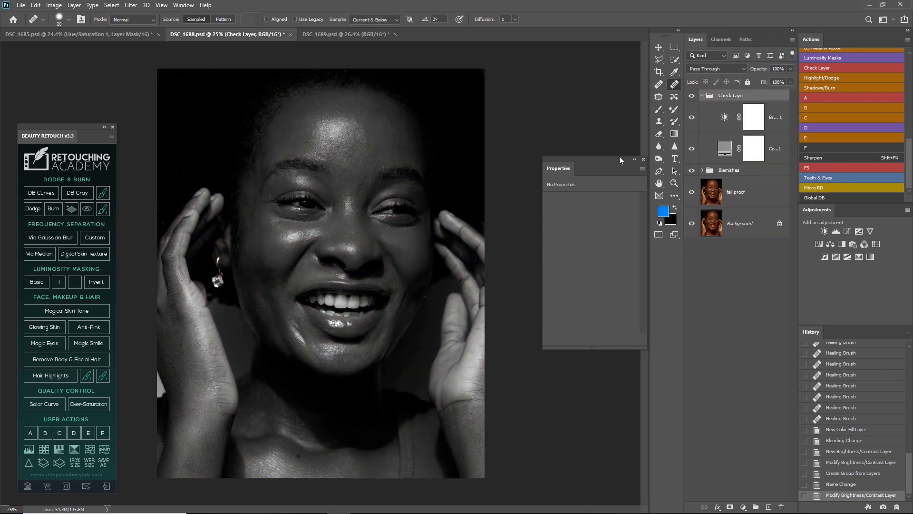
pyautogui.click(702, 96)
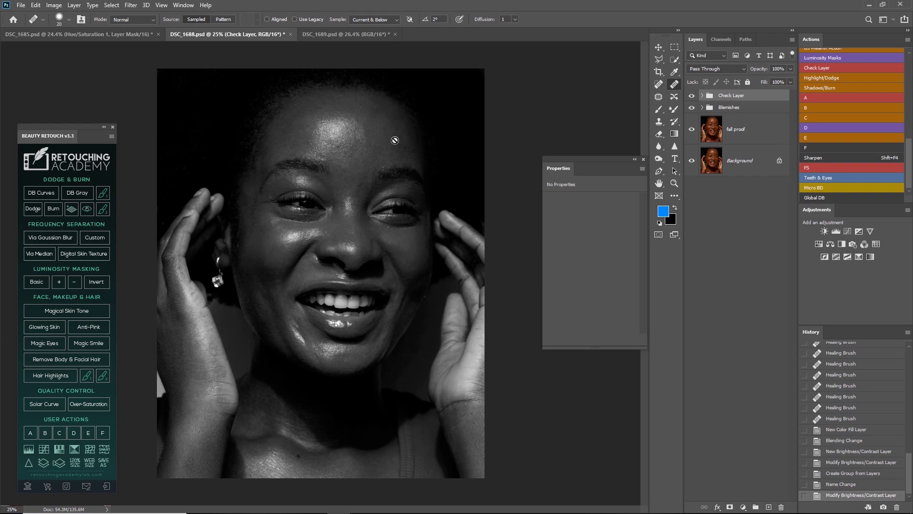
# - Add the Highlight/Dodge and Shadows/Burn curves layers with black masks above Blemishes
pyautogui.click(740, 109)
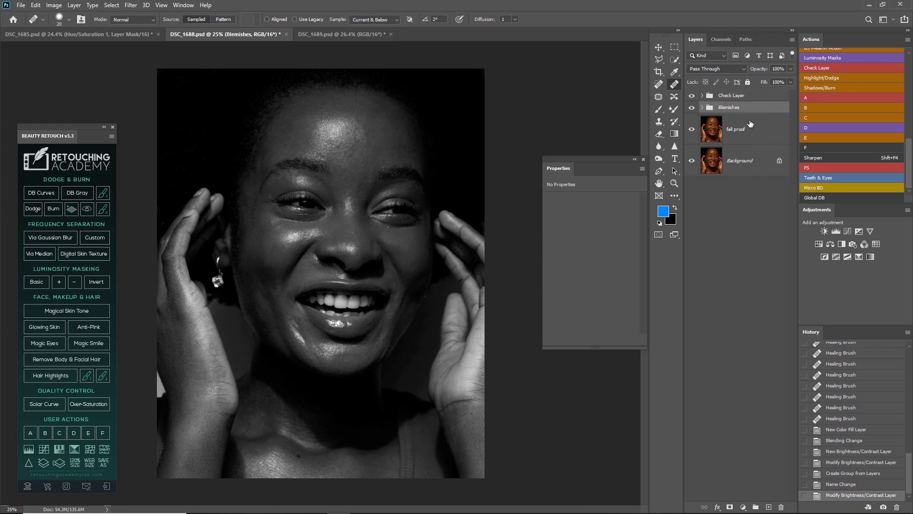
pyautogui.click(820, 79)
pyautogui.click(820, 89)
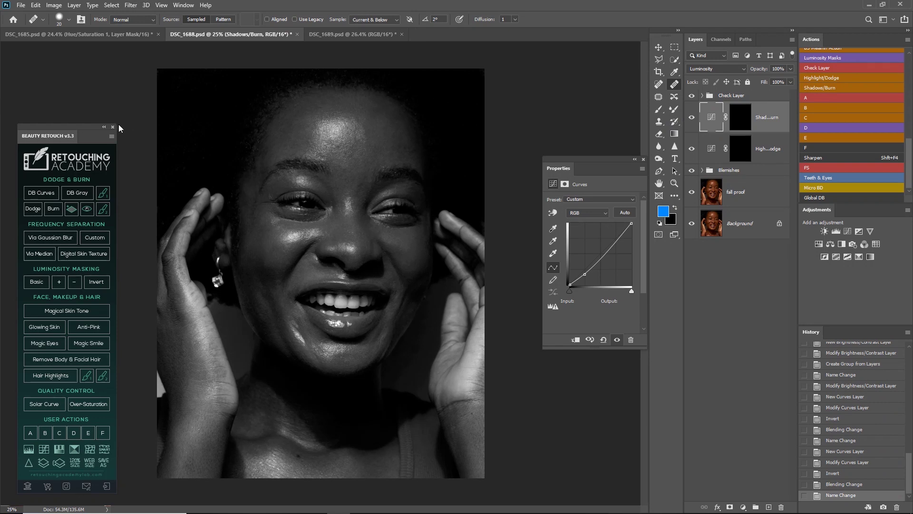
# - Collapse the Beauty Retouch and Properties panels to icons and park them at the top
pyautogui.click(105, 127)
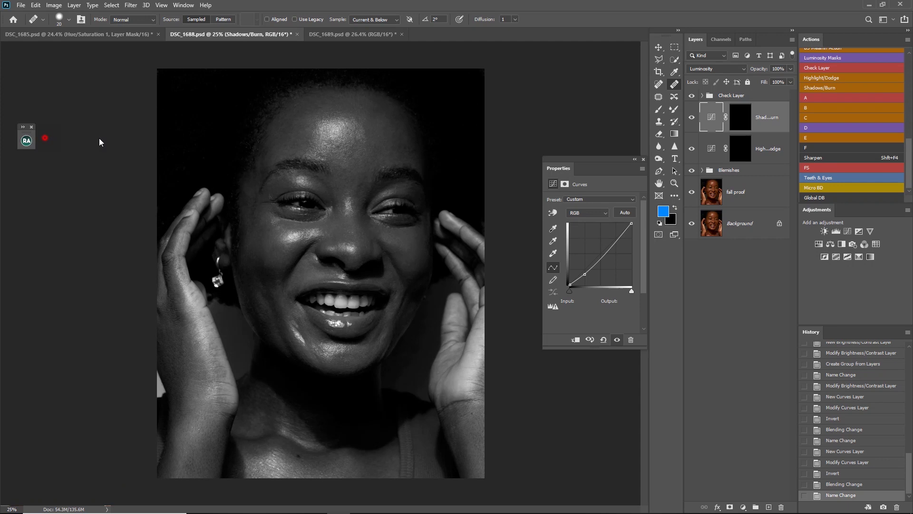
pyautogui.moveTo(22, 127); pyautogui.dragTo(607, 4)
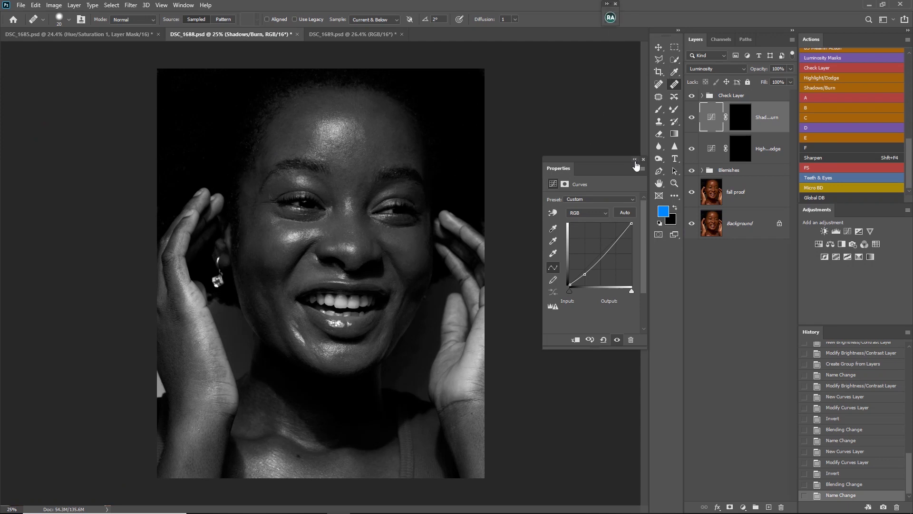
pyautogui.click(635, 159)
pyautogui.moveTo(553, 168); pyautogui.dragTo(635, 14)
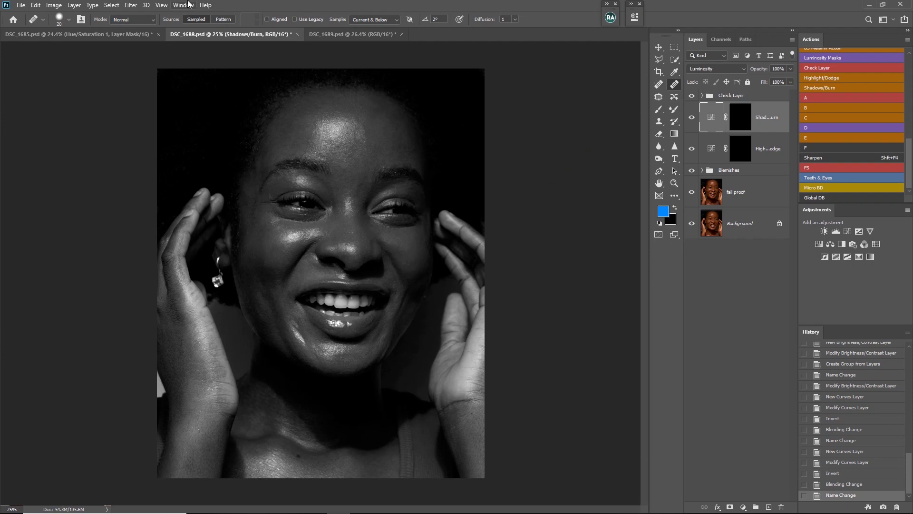
# - Open a New Window of DSC_1688.psd and tile both views 2-up Vertical
pyautogui.click(185, 6)
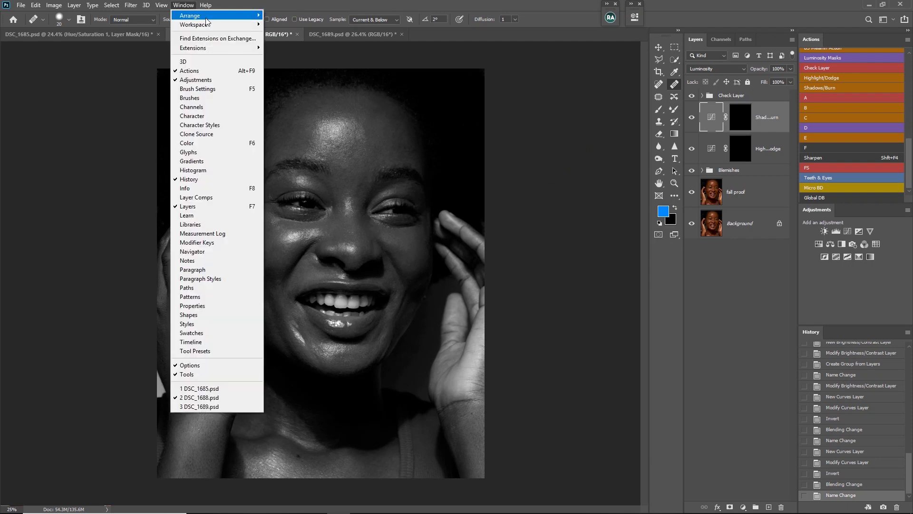
pyautogui.moveTo(210, 16)
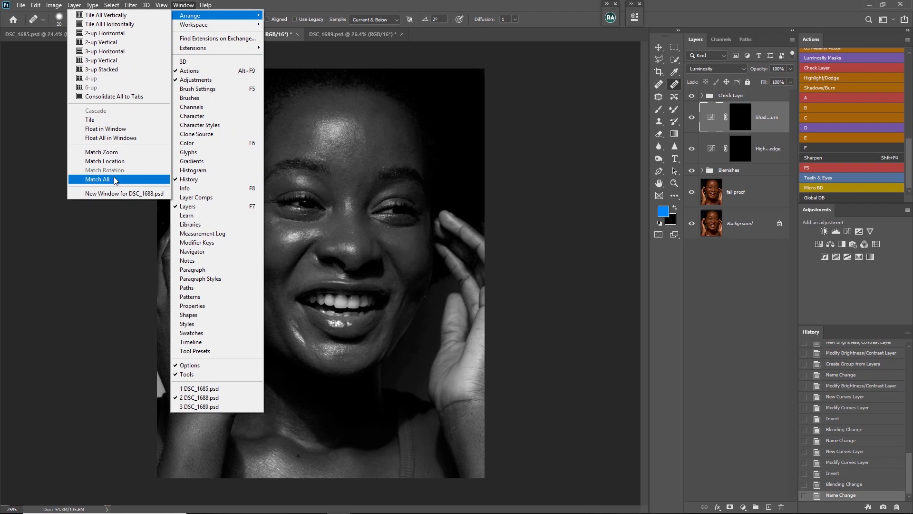
pyautogui.press('Return')
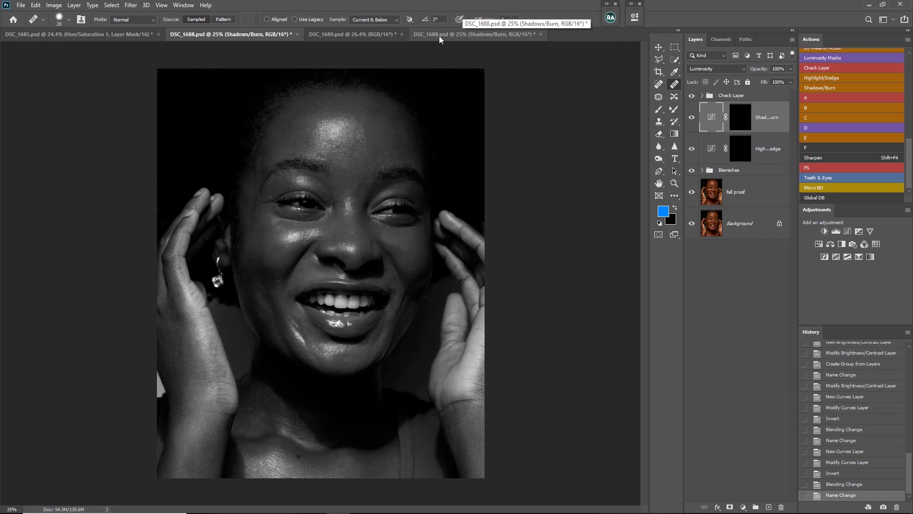
pyautogui.click(186, 5)
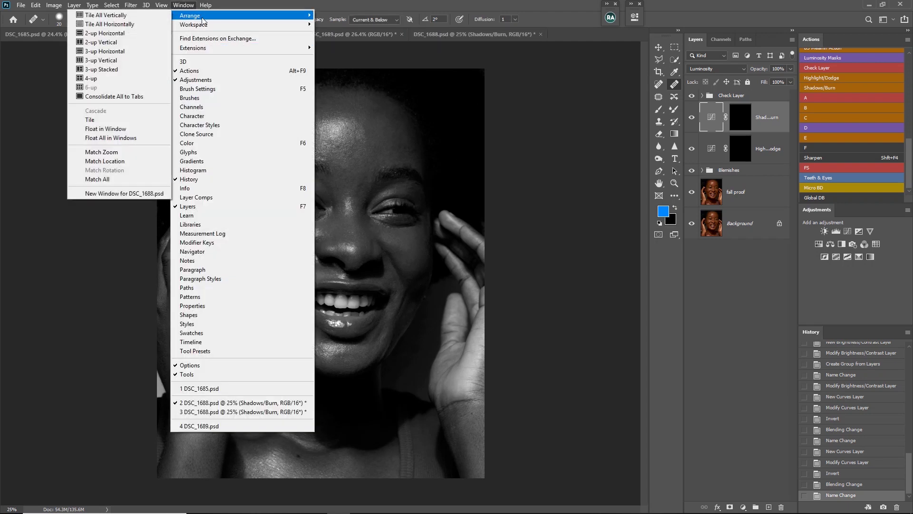
pyautogui.click(112, 44)
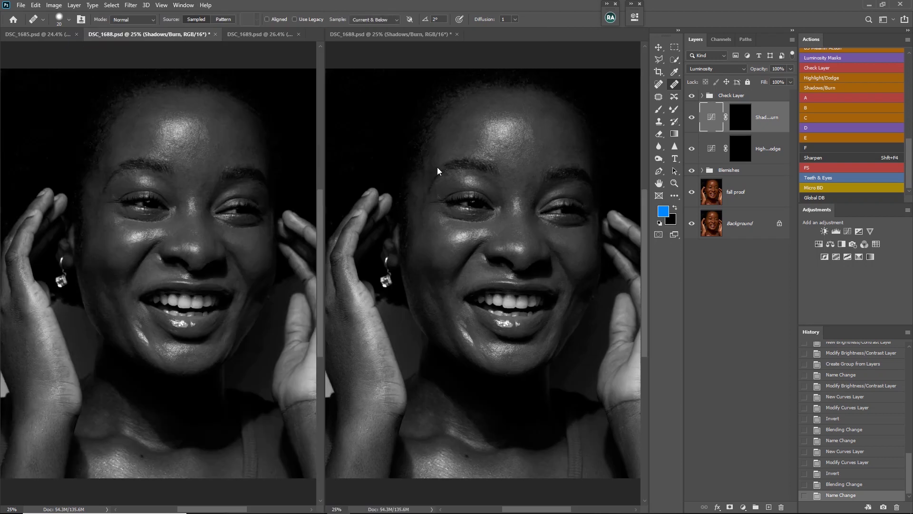
# - Dismiss the warning that the selected layer is not editable
pyautogui.click(212, 191)
pyautogui.press('Return')
pyautogui.scroll(1, 212, 190)
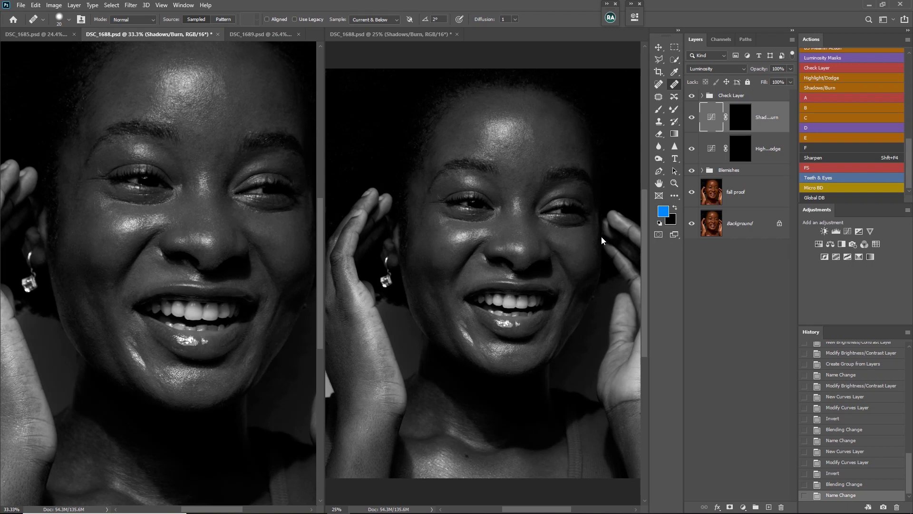
# - Zoom the right view out to 16.7% and widen the left view to show the whole portrait
pyautogui.click(576, 278)
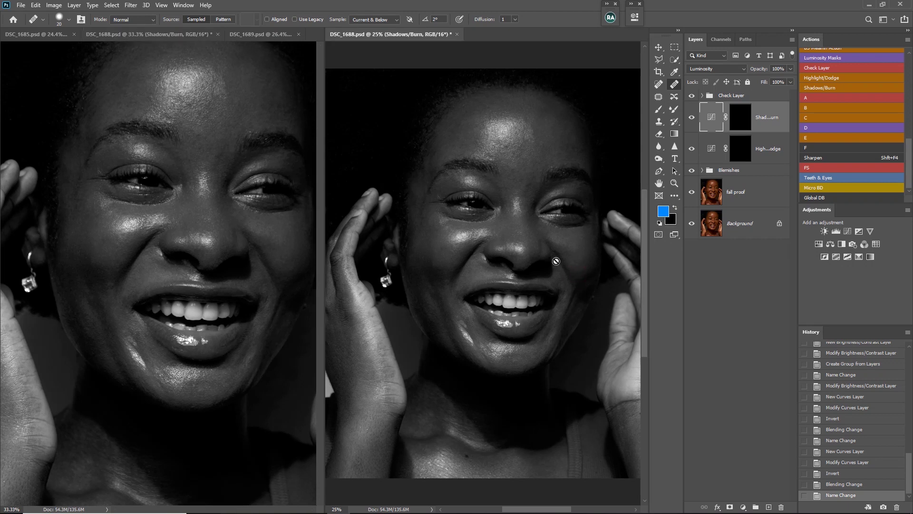
pyautogui.hotkey('ctrl', '-')
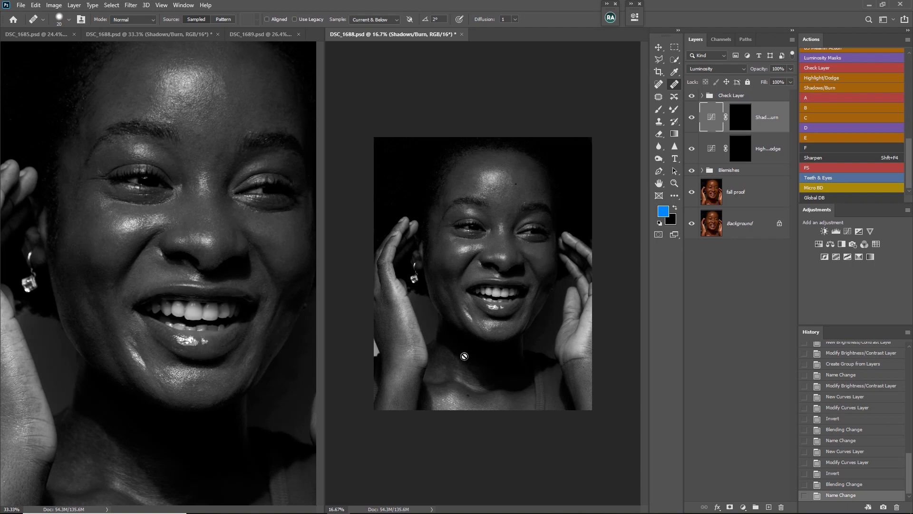
pyautogui.click(324, 281)
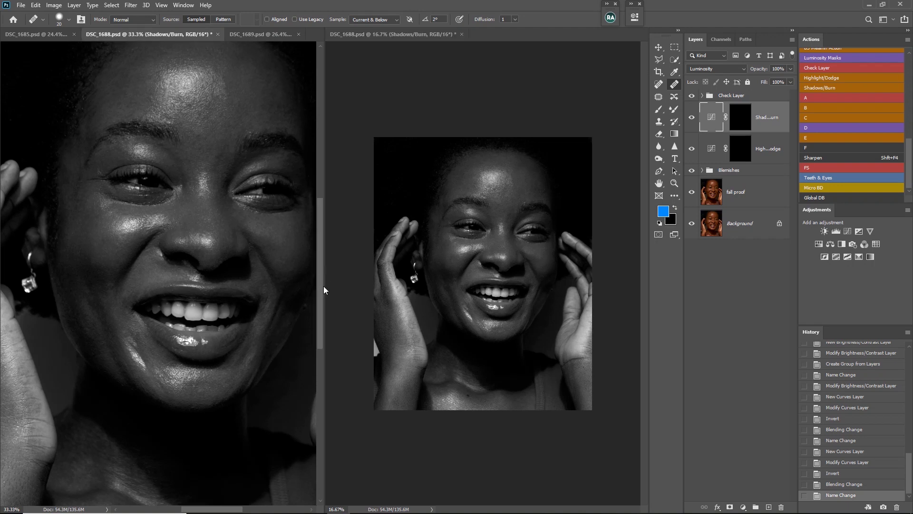
pyautogui.moveTo(325, 287); pyautogui.dragTo(413, 285)
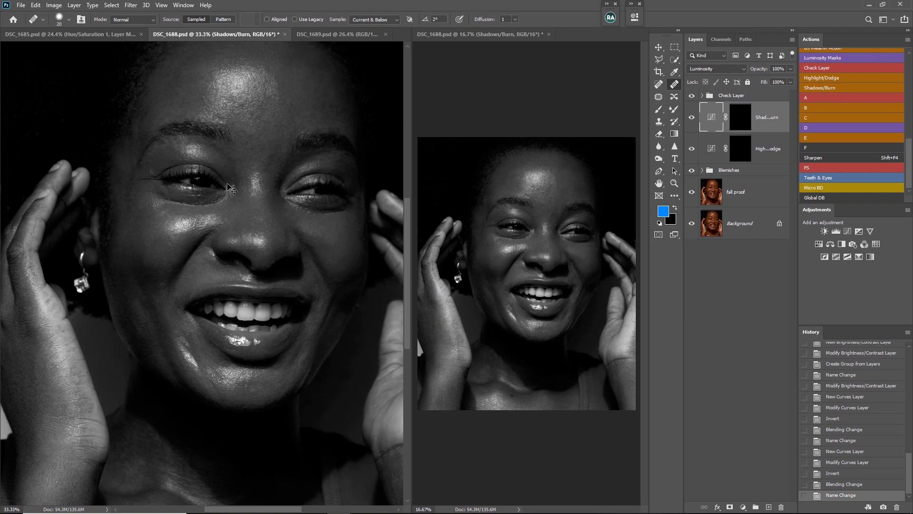
pyautogui.hotkey('ctrl', '-')
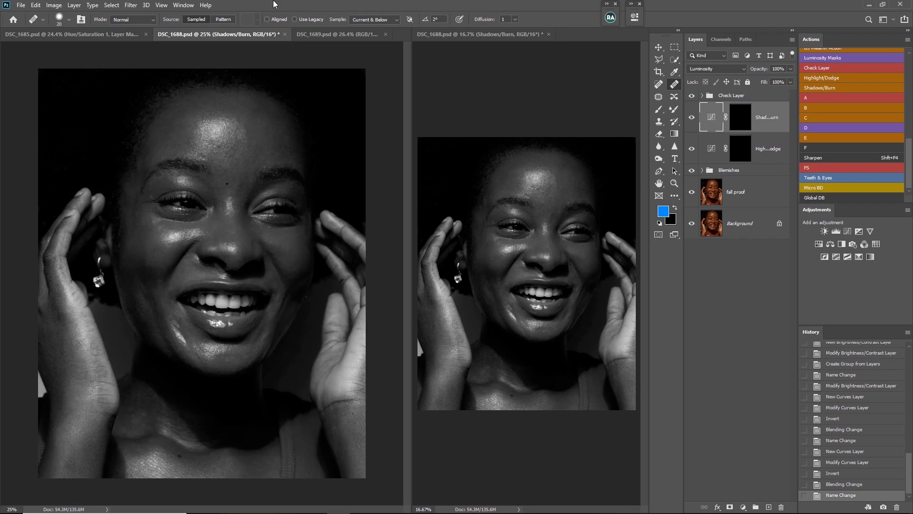
# - Set the Brush to 3% flow with white as the colour on the Highlight/Dodge mask
pyautogui.click(660, 110)
pyautogui.hotkey('shift', '0')
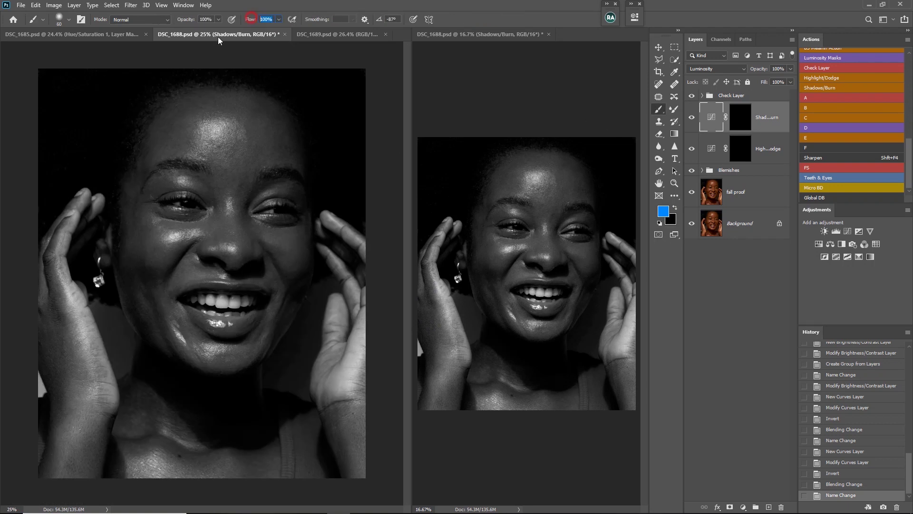
pyautogui.write('3')
pyautogui.press('Return')
pyautogui.click(739, 154)
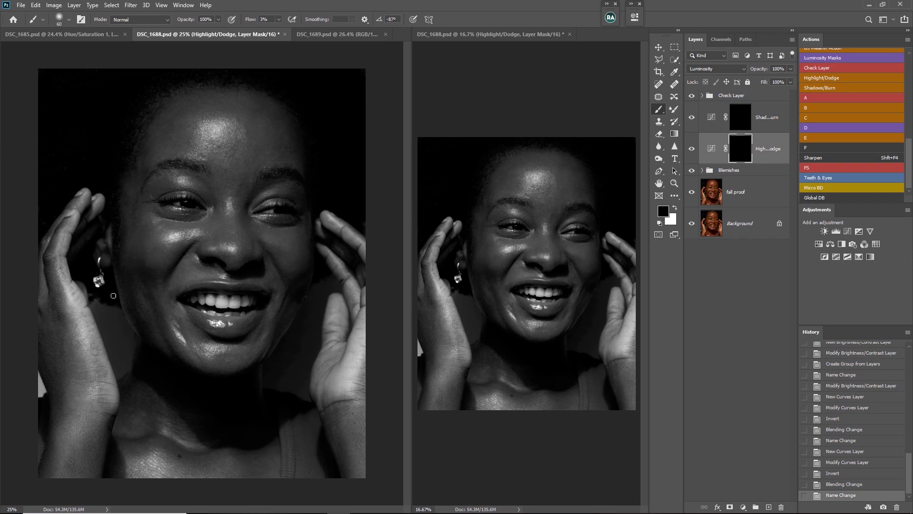
pyautogui.press('x')
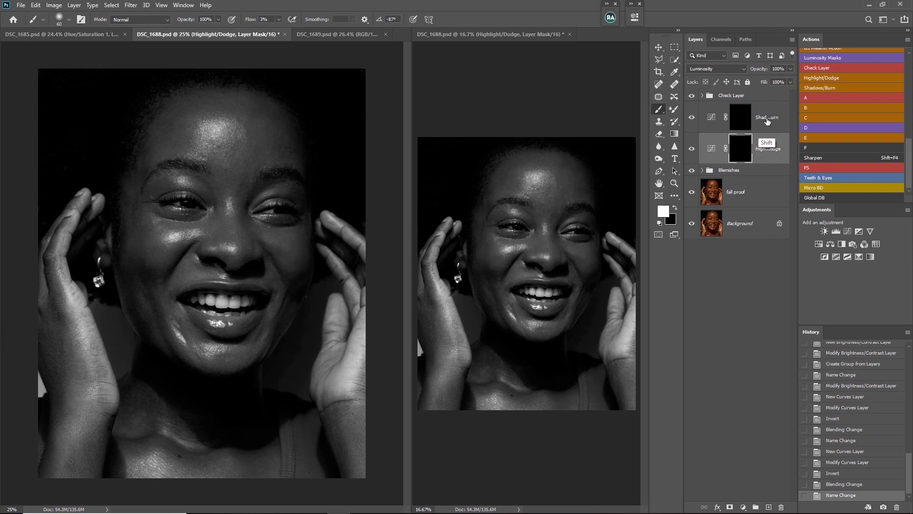
# - Group the Highlight/Dodge and Shadows/Burn curves layers and name the group 'Micro DB'
pyautogui.keyDown('ctrl'); pyautogui.click(766, 117); pyautogui.keyUp('ctrl')
pyautogui.hotkey('ctrl', 'g')
pyautogui.doubleClick(736, 107)
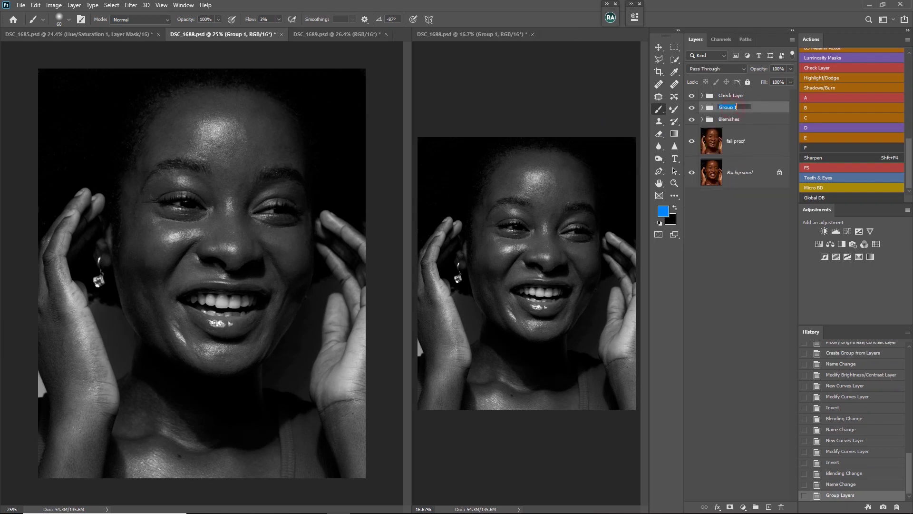
pyautogui.write('Micro DB')
pyautogui.press('Return')
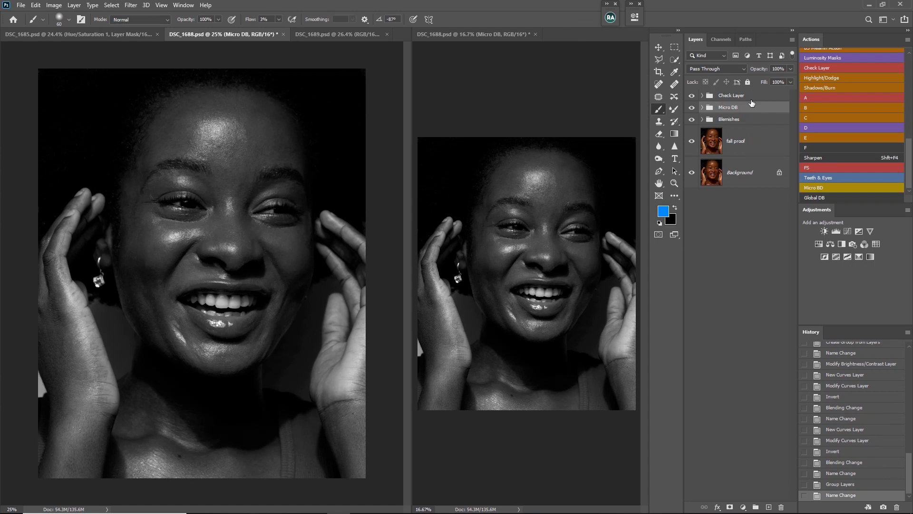
pyautogui.click(703, 108)
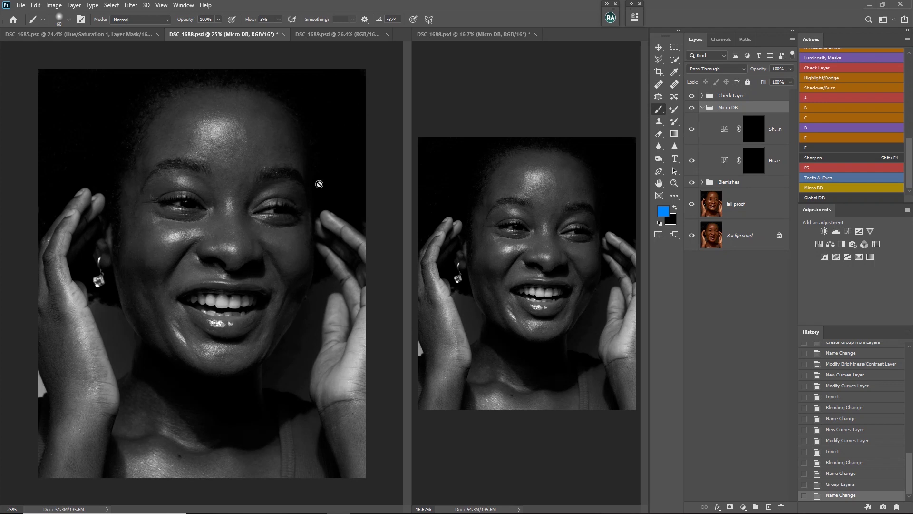
# - Zoom in on the face and ready a small brush on the Highlight/Dodge mask
pyautogui.hotkey('ctrl', '+')
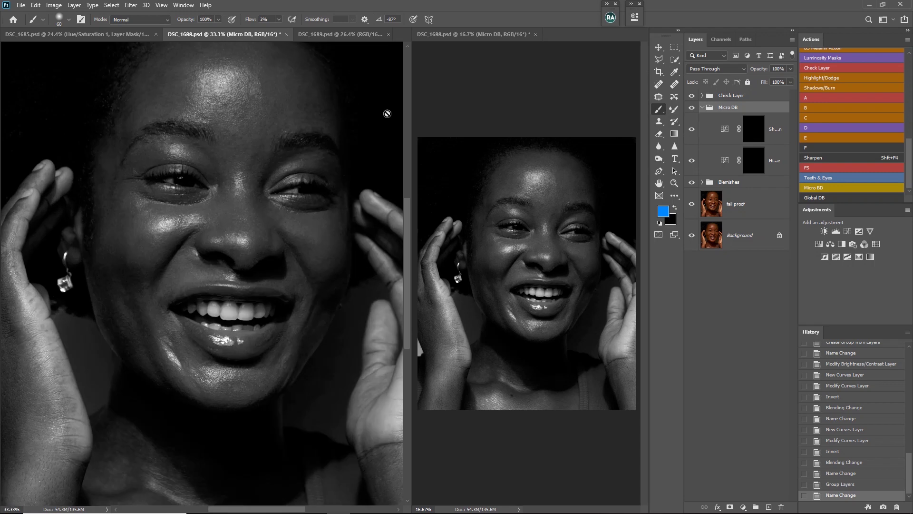
pyautogui.scroll(-1, 297, 206)
pyautogui.press('z')
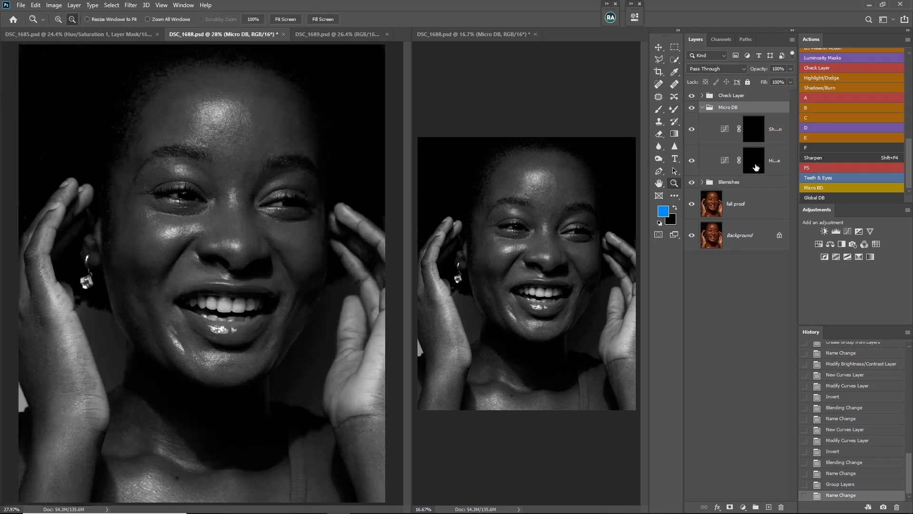
pyautogui.click(754, 162)
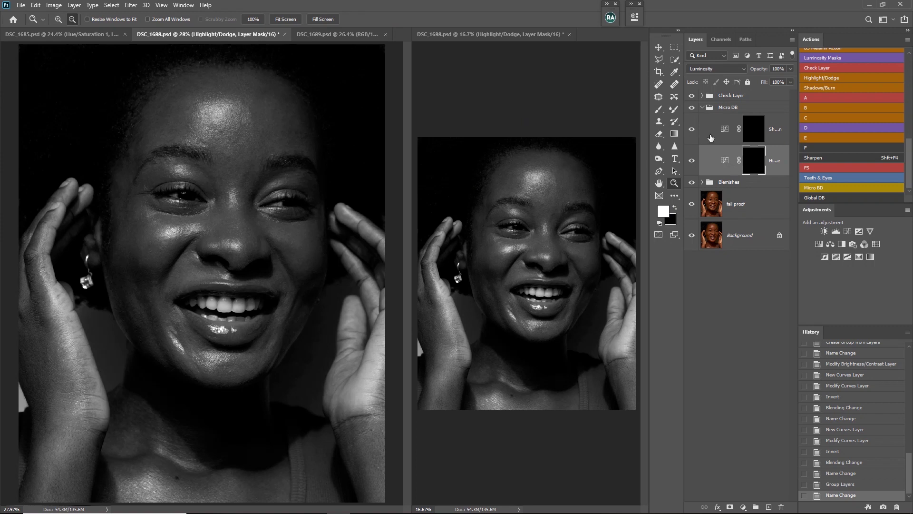
pyautogui.click(659, 109)
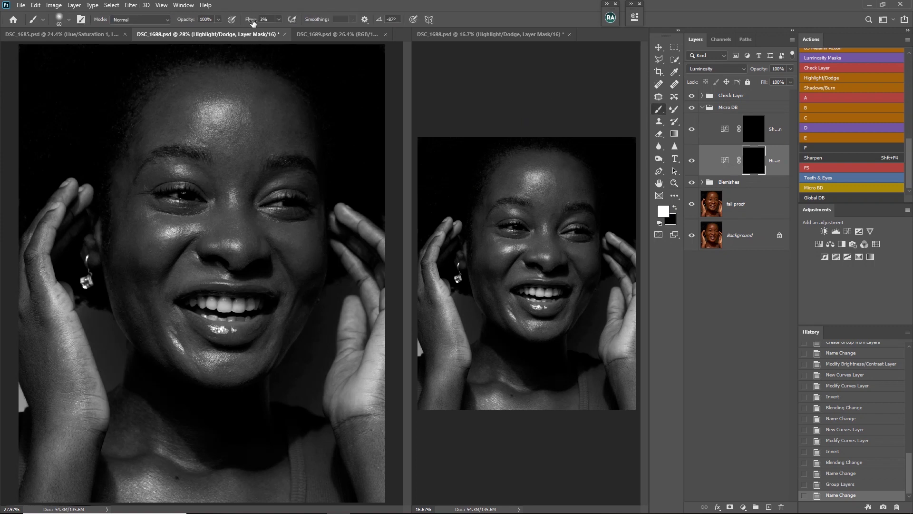
pyautogui.press('[')
# - Dodge the cluster of small dark forehead spots with repeated white dabs
pyautogui.click(161, 104)
pyautogui.click(159, 104)
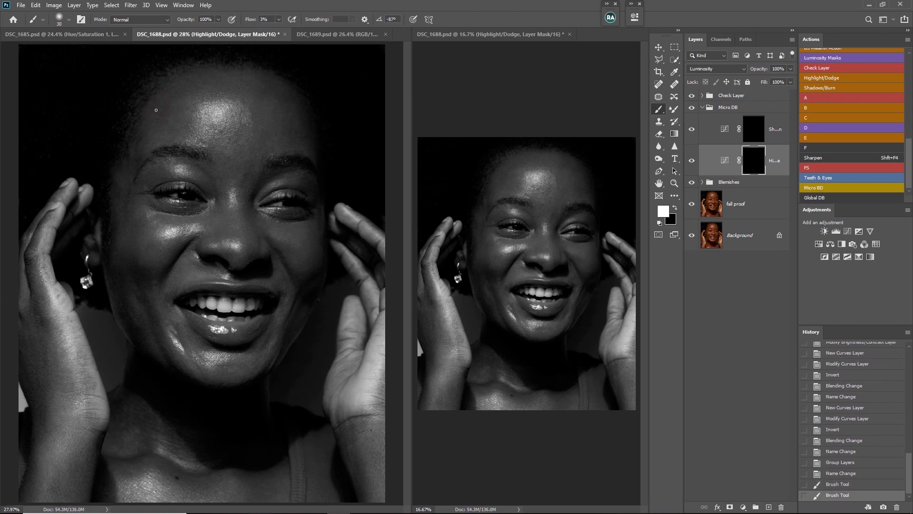
pyautogui.click(158, 104)
pyautogui.click(157, 105)
pyautogui.click(157, 104)
pyautogui.click(158, 105)
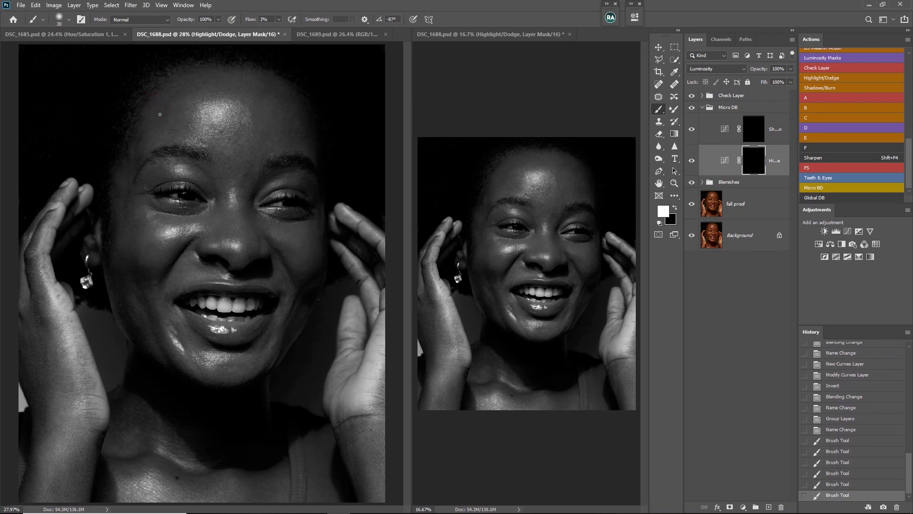
pyautogui.click(160, 106)
pyautogui.click(162, 115)
pyautogui.press(']')
pyautogui.click(161, 115)
pyautogui.click(160, 109)
pyautogui.click(162, 110)
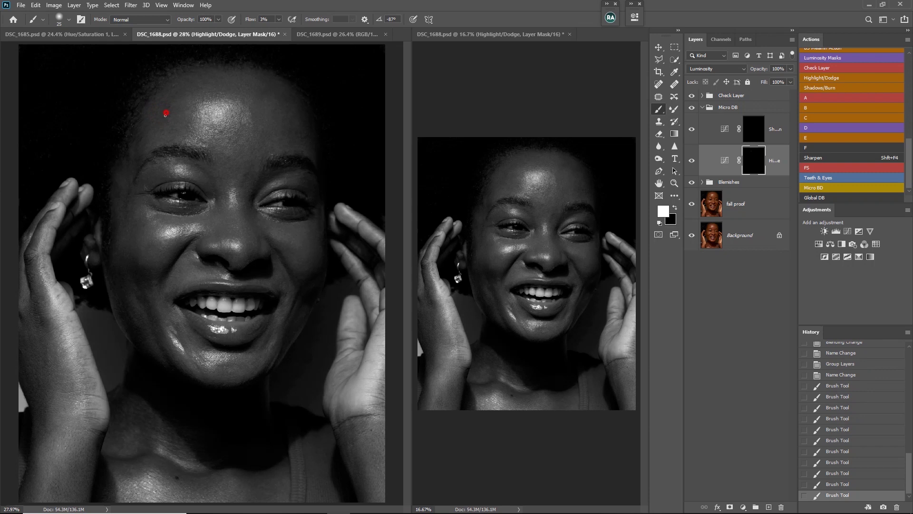
pyautogui.click(165, 110)
pyautogui.click(168, 107)
pyautogui.click(167, 111)
pyautogui.click(166, 116)
pyautogui.click(164, 99)
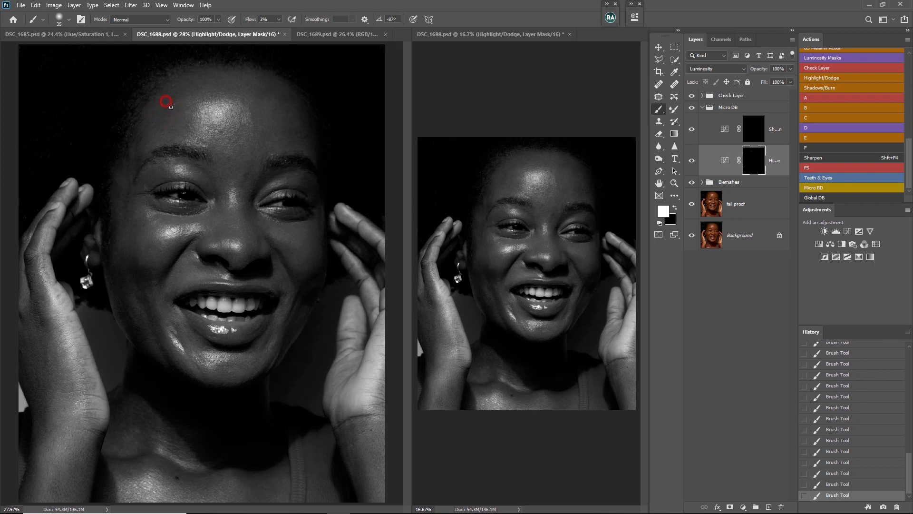
pyautogui.click(162, 118)
# - Continue dodging the remaining dark forehead patches, adding a short stroke and adjusting brush size
pyautogui.press('[')
pyautogui.click(164, 115)
pyautogui.press(']')
pyautogui.press(']')
pyautogui.press(']')
pyautogui.click(189, 109)
pyautogui.press('[')
pyautogui.press(']')
pyautogui.click(173, 98)
pyautogui.click(168, 113)
pyautogui.click(184, 137)
pyautogui.moveTo(179, 145); pyautogui.dragTo(187, 138)
pyautogui.press(']')
pyautogui.press('[')
pyautogui.click(195, 110)
pyautogui.click(193, 93)
# - Paint more low-flow dodge dabs and strokes across the forehead
pyautogui.press('[')
pyautogui.click(172, 97)
pyautogui.moveTo(182, 90)
pyautogui.mouseDown()
pyautogui.moveTo(183, 112)
pyautogui.moveTo(166, 118)
pyautogui.mouseUp()
pyautogui.press('[')
pyautogui.press(']')
pyautogui.click(190, 123)
pyautogui.press(']')
pyautogui.moveTo(182, 130)
pyautogui.mouseDown()
pyautogui.moveTo(189, 126)
pyautogui.moveTo(169, 129)
pyautogui.mouseUp()
pyautogui.press('[')
pyautogui.press(']')
# - Toggle the Highlight/Dodge layer and the check layers off and on to compare in colour
pyautogui.click(691, 162)
pyautogui.press(']')
pyautogui.press(']')
pyautogui.press('[')
pyautogui.moveTo(692, 95); pyautogui.dragTo(693, 109)
pyautogui.click(691, 108)
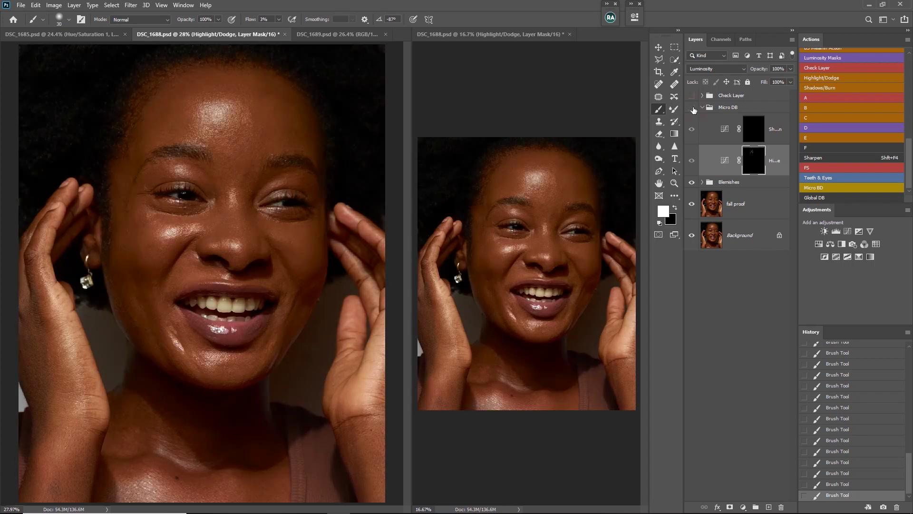
pyautogui.click(691, 95)
# - Dodge a faint stroke and the dark spots lower on the forehead
pyautogui.press('[')
pyautogui.moveTo(213, 126)
pyautogui.mouseDown()
pyautogui.moveTo(191, 121)
pyautogui.moveTo(247, 101)
pyautogui.moveTo(212, 99)
pyautogui.moveTo(187, 74)
pyautogui.moveTo(211, 94)
pyautogui.moveTo(165, 104)
pyautogui.moveTo(208, 88)
pyautogui.mouseUp()
pyautogui.press(']')
pyautogui.press('[')
pyautogui.press('[')
pyautogui.click(226, 126)
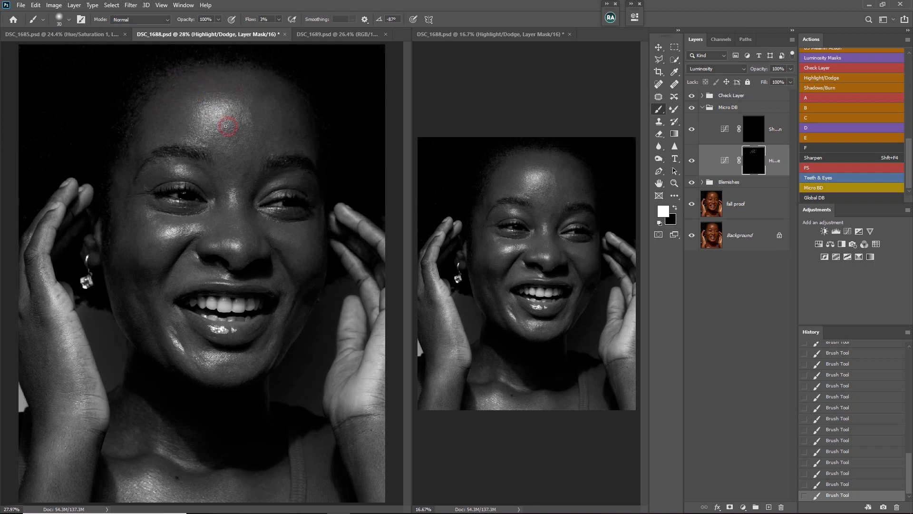
pyautogui.press('[')
pyautogui.click(229, 134)
# - Dodge the upper forehead after a colour check, undo an accidental mask unlink, and expand Check Layer
pyautogui.click(691, 95)
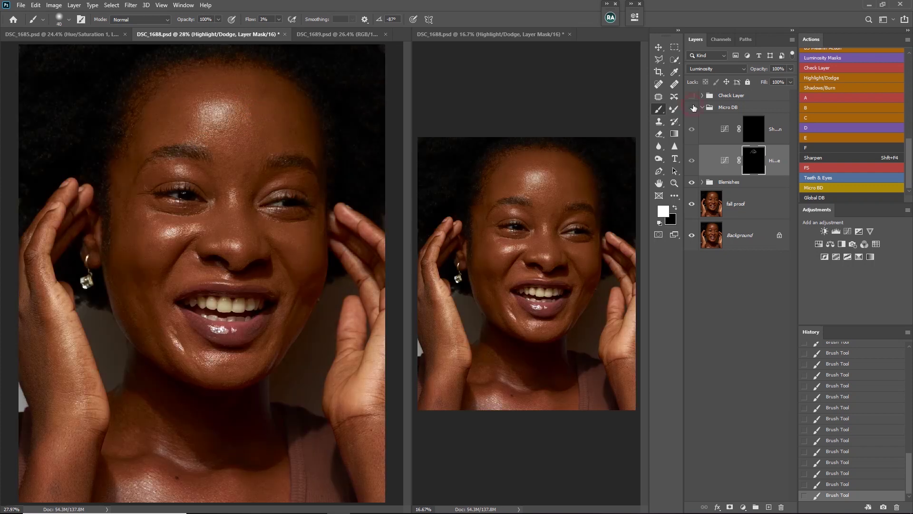
pyautogui.click(692, 95)
pyautogui.press(']')
pyautogui.press(']')
pyautogui.press(']')
pyautogui.press(']')
pyautogui.click(271, 87)
pyautogui.moveTo(272, 86); pyautogui.dragTo(266, 82)
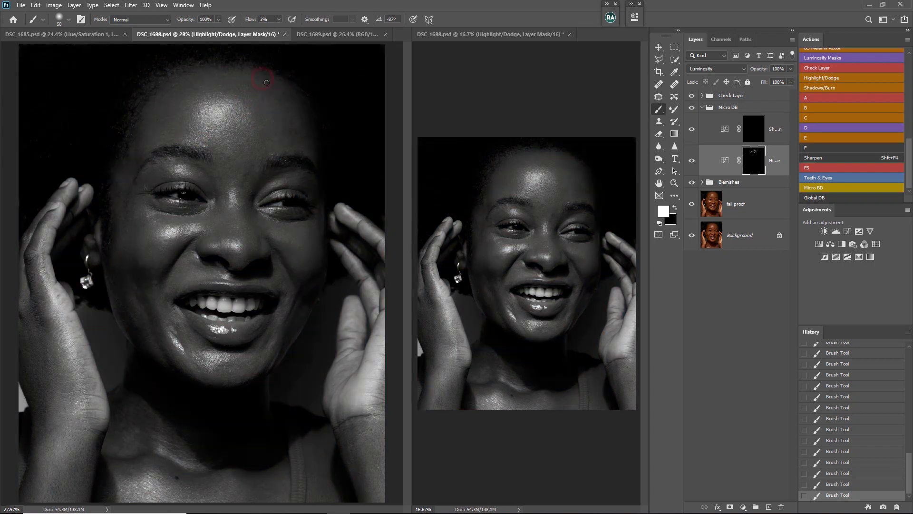
pyautogui.press('[')
pyautogui.press('[')
pyautogui.press('[')
pyautogui.press('[')
pyautogui.press('[')
pyautogui.click(740, 129)
pyautogui.hotkey('ctrl', 'z')
pyautogui.press(']')
pyautogui.press(']')
pyautogui.press(']')
pyautogui.press(']')
pyautogui.press(']')
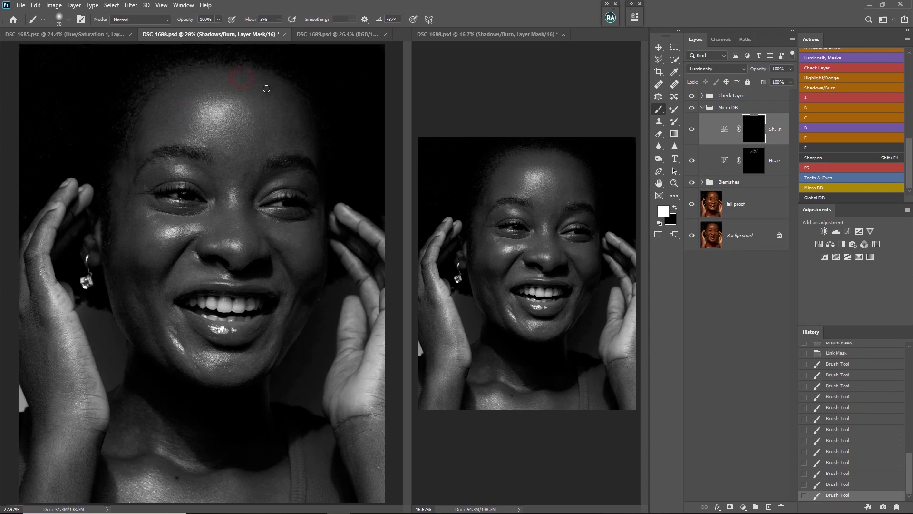
pyautogui.click(265, 98)
# - Raise the brightness of the Brightness/Contrast check layer and target the Shadows/Burn mask
pyautogui.click(702, 95)
pyautogui.doubleClick(724, 117)
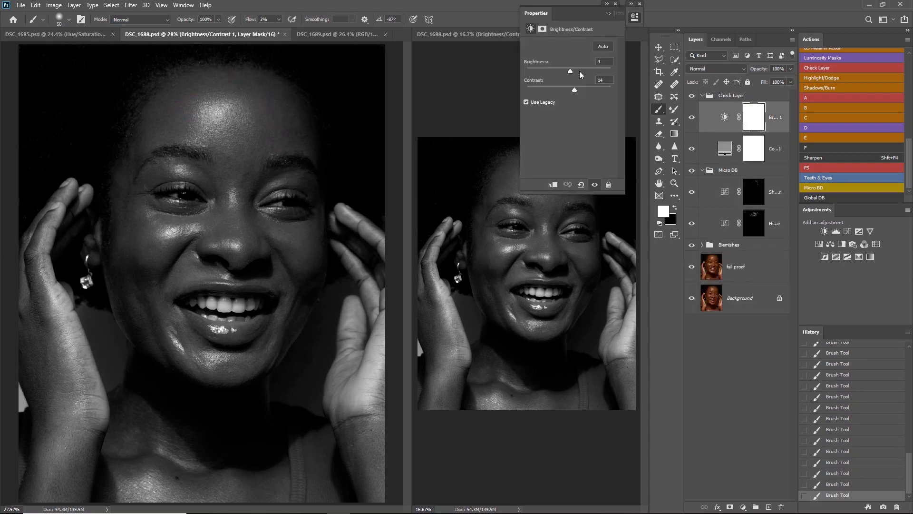
pyautogui.moveTo(580, 70); pyautogui.dragTo(581, 89)
pyautogui.click(756, 191)
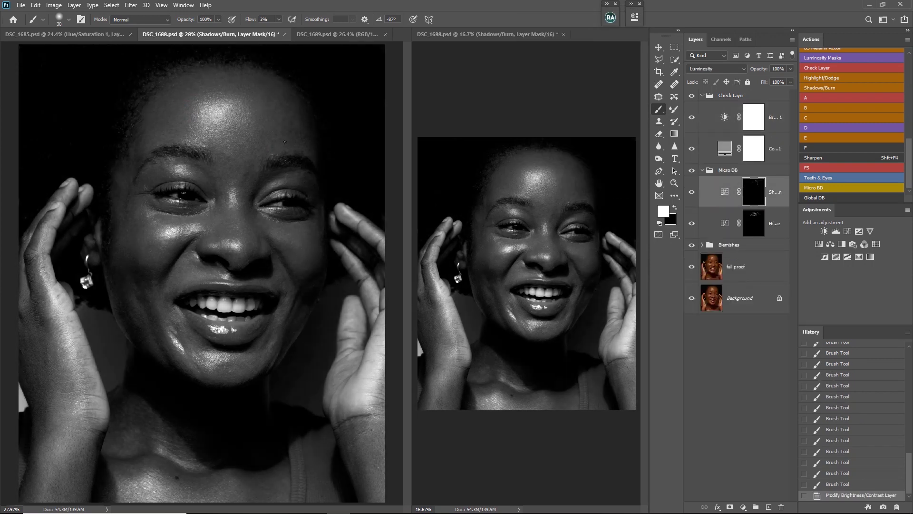
# - Fine-tune the brush size and move painting to the Highlight/Dodge mask
pyautogui.press('[')
pyautogui.press('[')
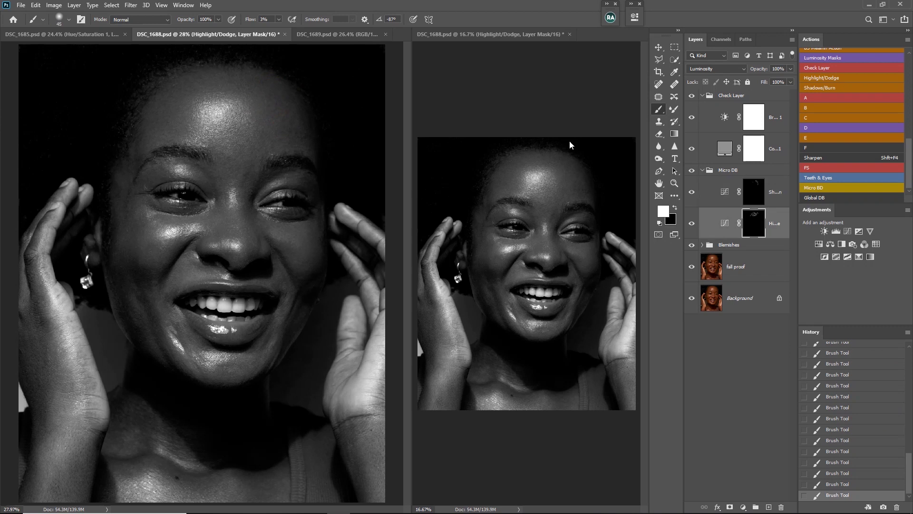
pyautogui.moveTo(275, 137); pyautogui.dragTo(293, 138)
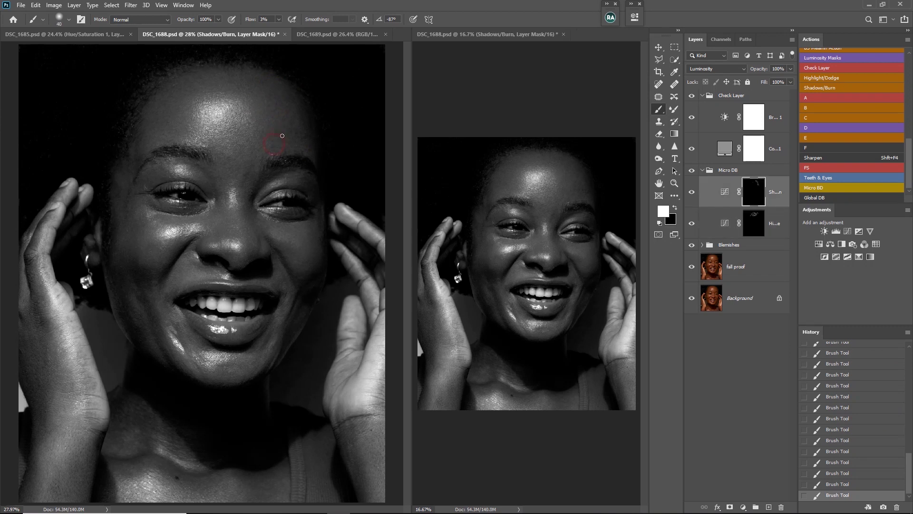
pyautogui.moveTo(273, 97)
pyautogui.mouseDown()
pyautogui.moveTo(272, 114)
pyautogui.moveTo(295, 135)
pyautogui.mouseUp()
pyautogui.hotkey('alt', '[')
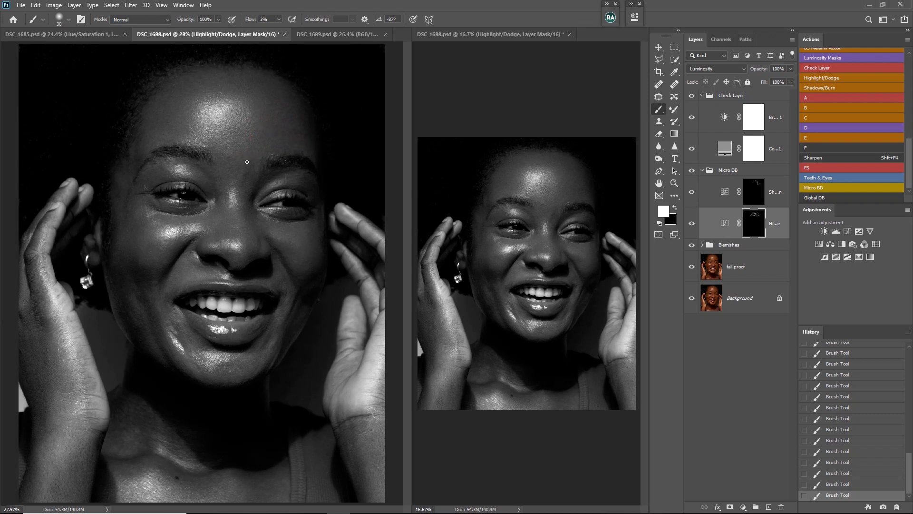
pyautogui.moveTo(225, 157); pyautogui.dragTo(213, 152)
pyautogui.moveTo(231, 115); pyautogui.dragTo(280, 112)
# - Compare before and after by toggling the check layers and the Micro DB group
pyautogui.click(692, 95)
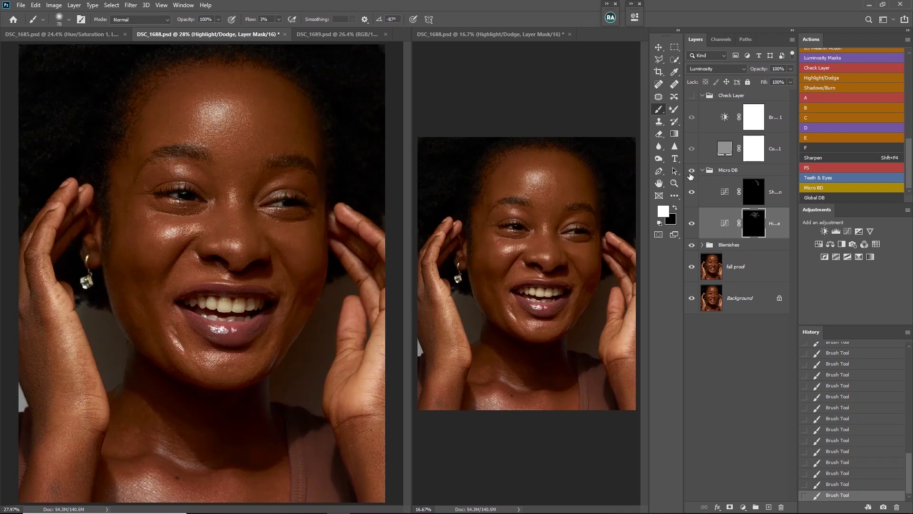
pyautogui.click(692, 171)
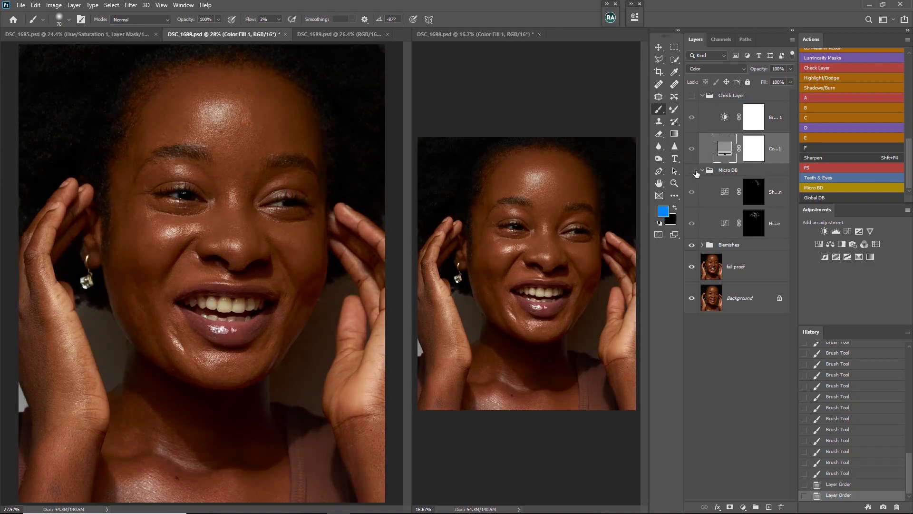
pyautogui.click(691, 170)
pyautogui.click(754, 192)
# - Burn the forehead on the Shadows/Burn mask, working across both views of the photo
pyautogui.moveTo(256, 167); pyautogui.dragTo(311, 147)
pyautogui.hotkey('alt', '[')
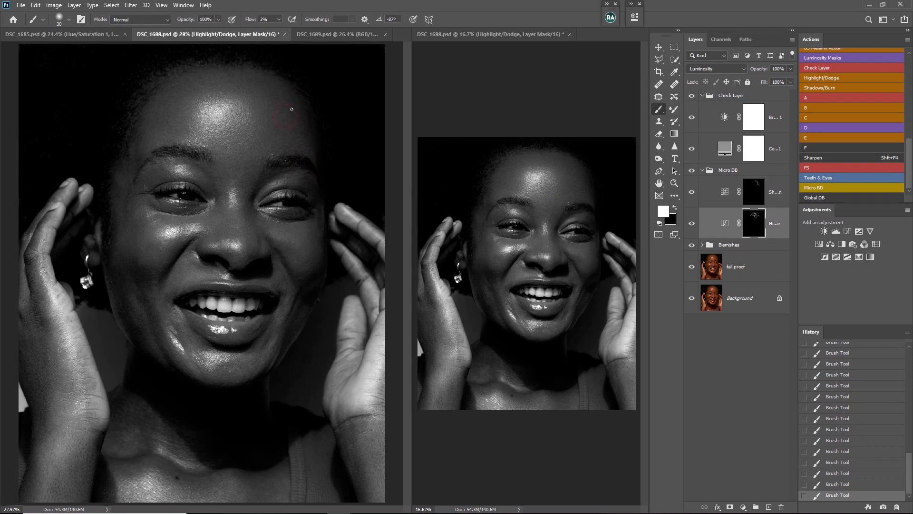
pyautogui.click(577, 177)
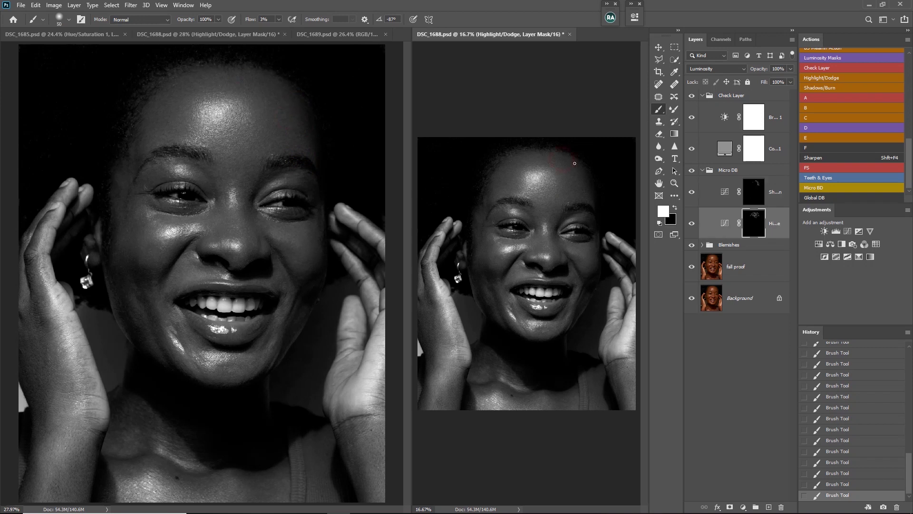
pyautogui.hotkey('alt', ']')
pyautogui.moveTo(590, 201); pyautogui.dragTo(591, 200)
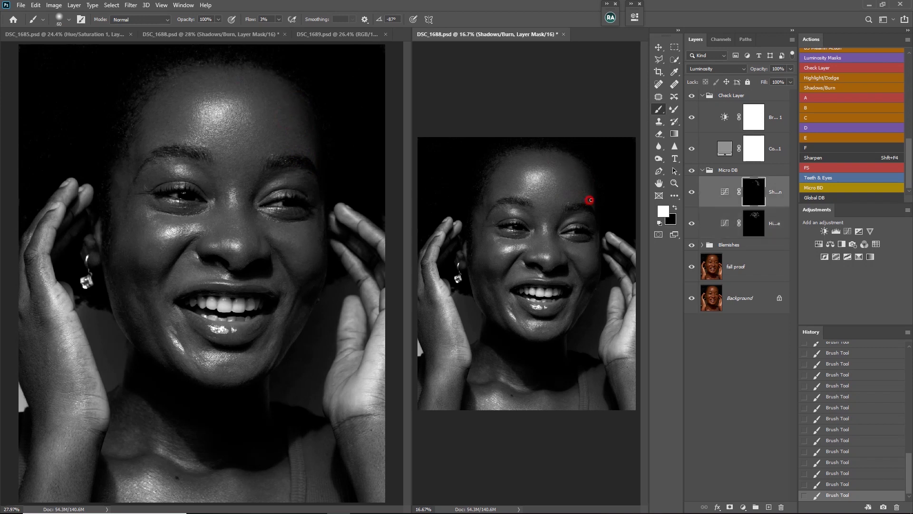
pyautogui.click(306, 109)
pyautogui.moveTo(306, 109); pyautogui.dragTo(289, 140)
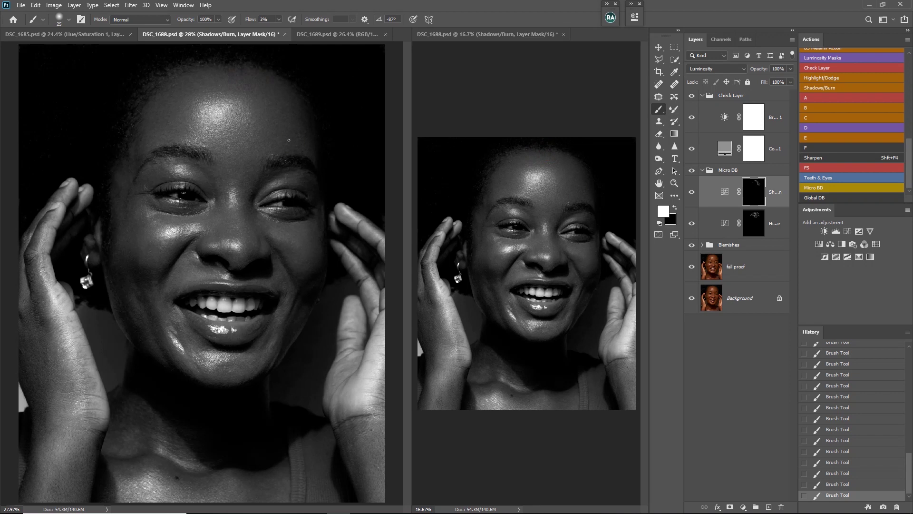
# - Lighten a dark patch on the cheek on the Highlight/Dodge mask
pyautogui.hotkey('alt', '[')
pyautogui.press(']')
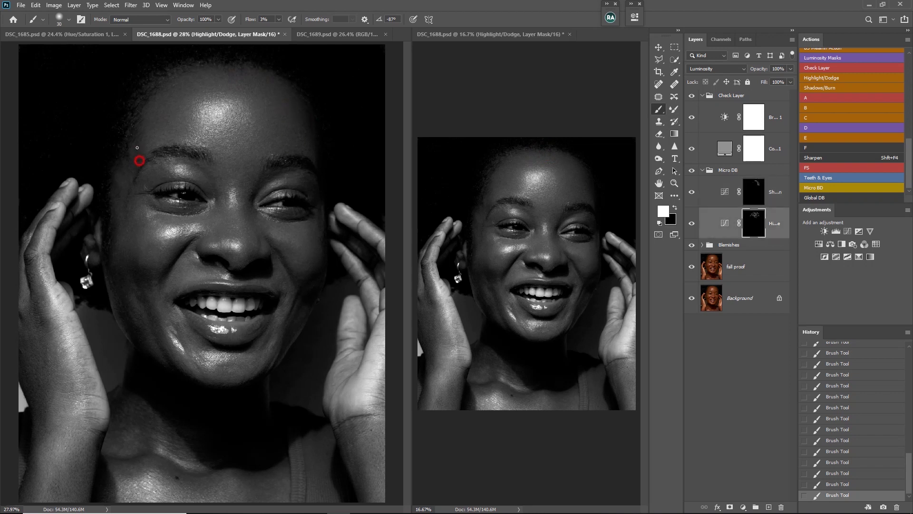
pyautogui.hotkey('alt', ']')
pyautogui.press(']')
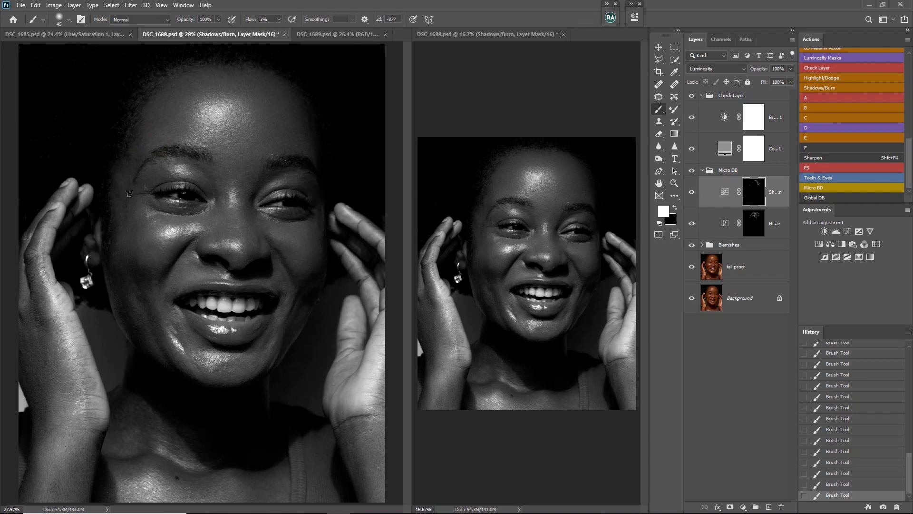
pyautogui.hotkey('alt', '[')
pyautogui.press('[')
pyautogui.press('[')
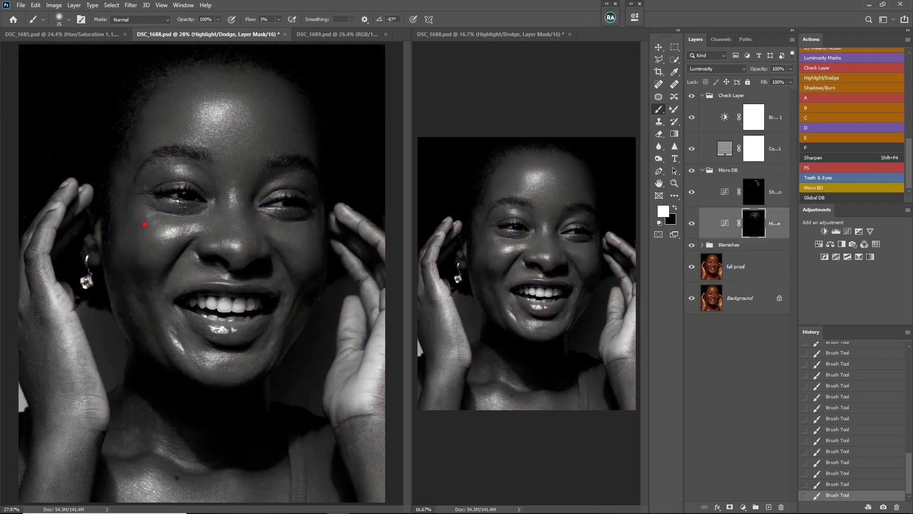
pyautogui.moveTo(149, 224); pyautogui.dragTo(158, 252)
# - Resize the brush on the Shadows/Burn mask, briefly checking the colour view
pyautogui.press('[')
pyautogui.hotkey('alt', ']')
pyautogui.press('[')
pyautogui.press('[')
pyautogui.press('[')
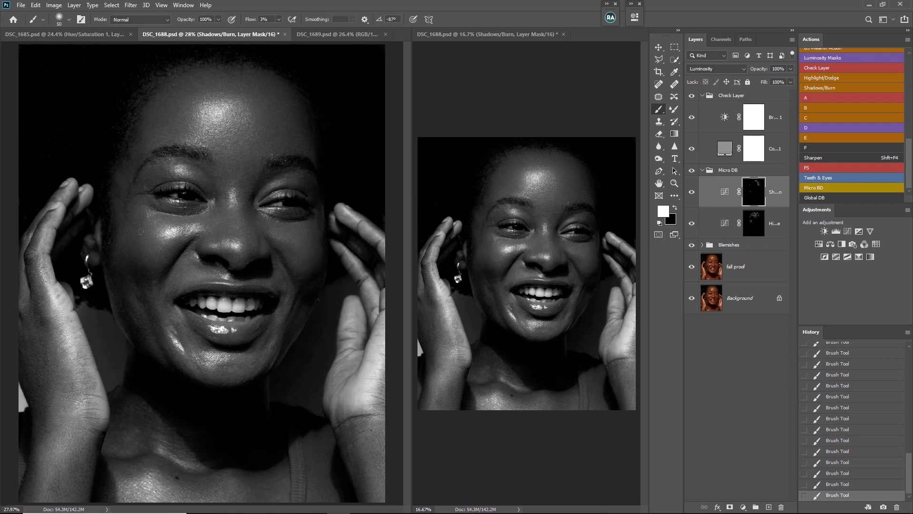
pyautogui.press(']')
pyautogui.click(692, 95)
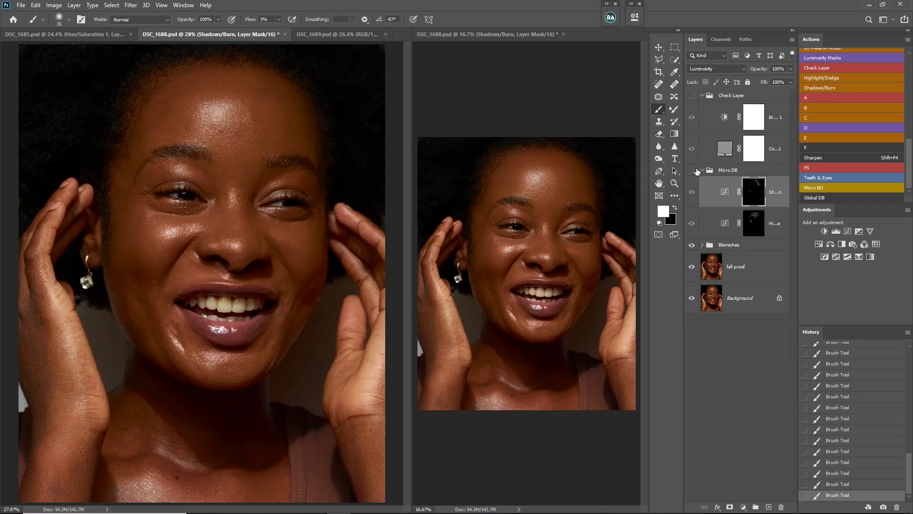
pyautogui.press('[')
pyautogui.press('F2')
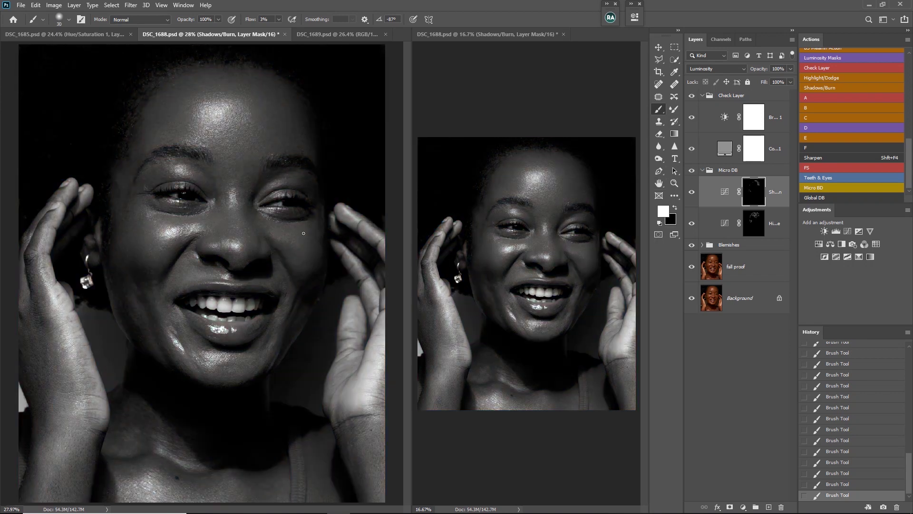
# - Add further dodge strokes on the Highlight/Dodge mask with a fine-tuned brush size
pyautogui.hotkey('alt', '[')
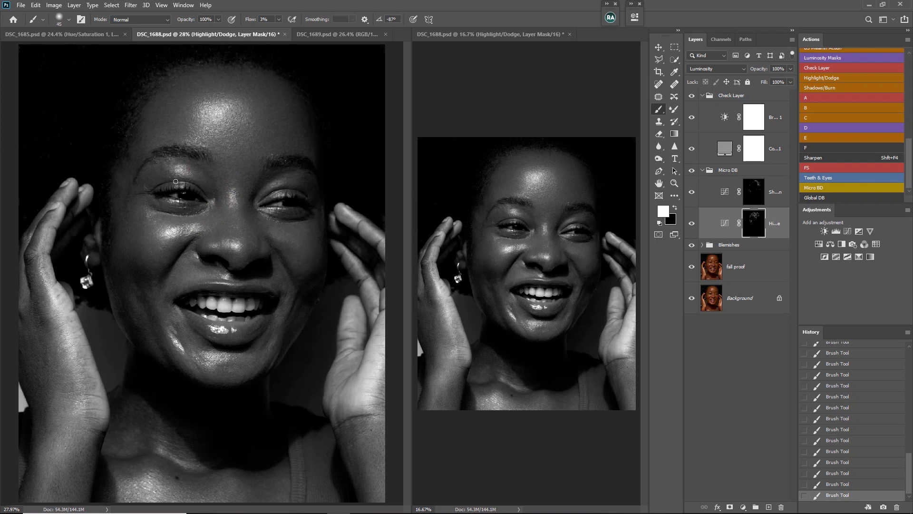
pyautogui.press('[')
pyautogui.press('[')
pyautogui.press(']')
pyautogui.press('[')
pyautogui.press('[')
pyautogui.hotkey('alt', ']')
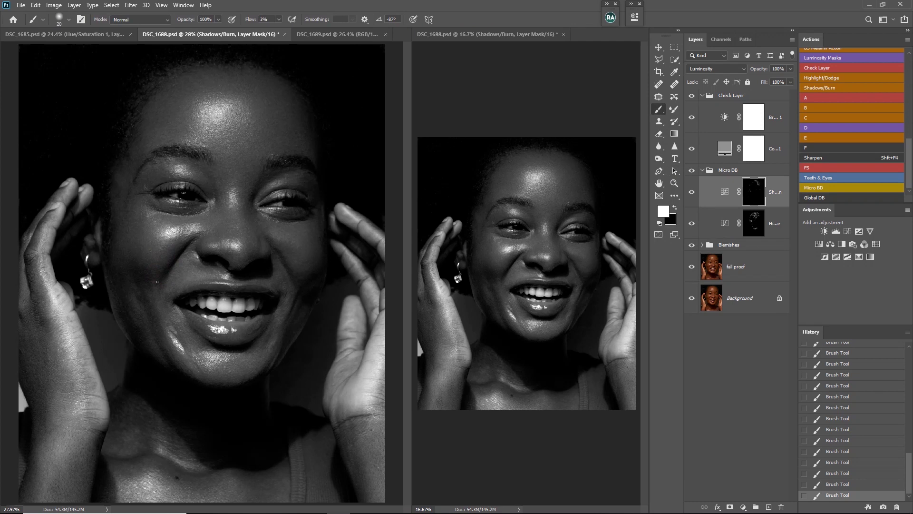
# - Darken four small light spots on the cheek on the Shadows/Burn mask
pyautogui.press(']')
pyautogui.click(143, 259)
pyautogui.click(167, 262)
pyautogui.click(153, 224)
pyautogui.click(188, 231)
# - Lighten a dark spot on the nose on the Highlight/Dodge mask
pyautogui.press('[')
pyautogui.hotkey('alt', '[')
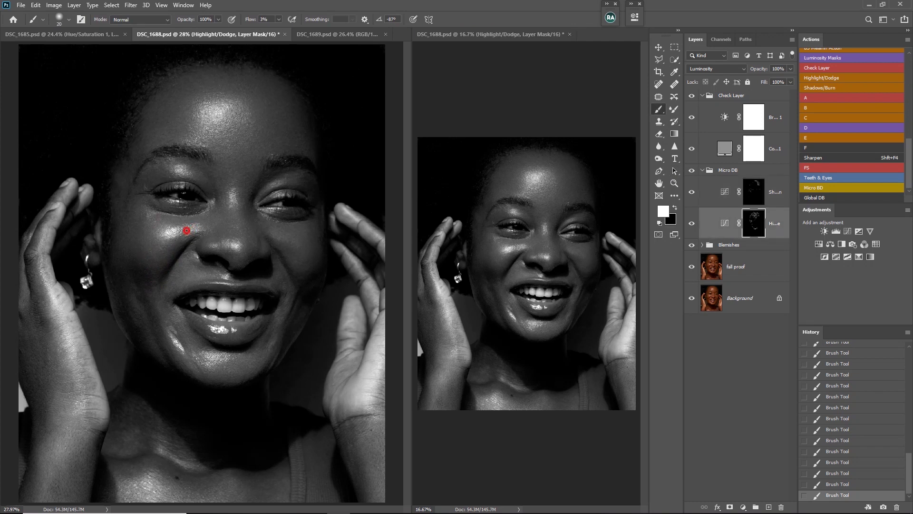
pyautogui.press(']')
pyautogui.press(']')
pyautogui.press(']')
pyautogui.press(']')
pyautogui.press(']')
pyautogui.press(']')
pyautogui.press('[')
pyautogui.press('[')
pyautogui.press('[')
pyautogui.click(231, 243)
pyautogui.press(']')
# - Darken another light cheek spot, then compare it against the colour view
pyautogui.press('[')
pyautogui.press('[')
pyautogui.hotkey('alt', ']')
pyautogui.click(307, 260)
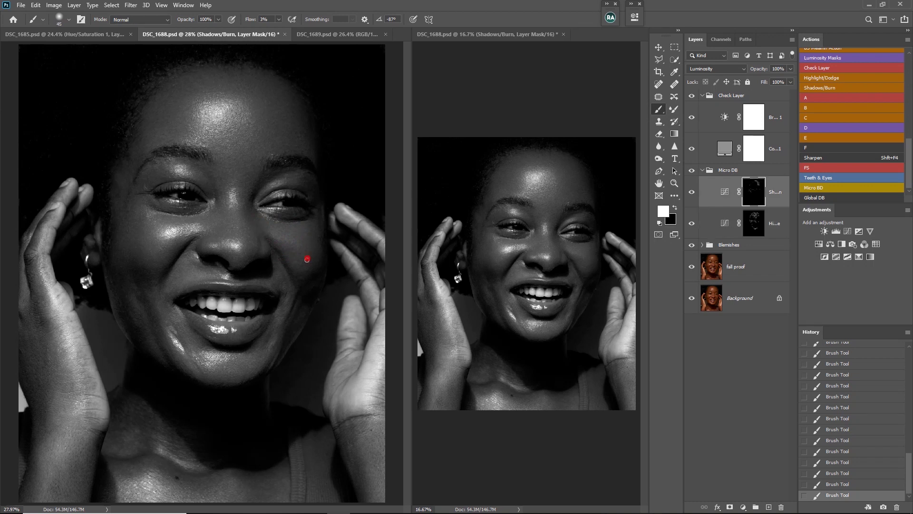
pyautogui.click(692, 95)
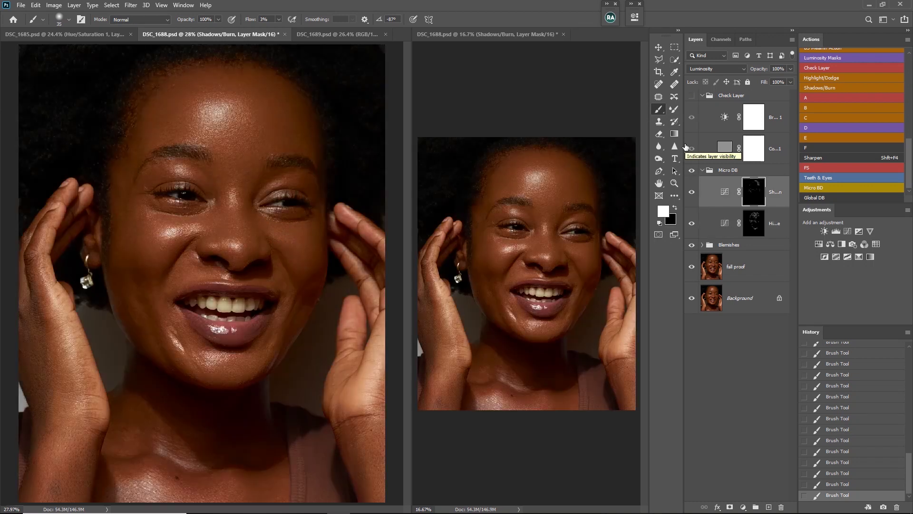
pyautogui.click(692, 95)
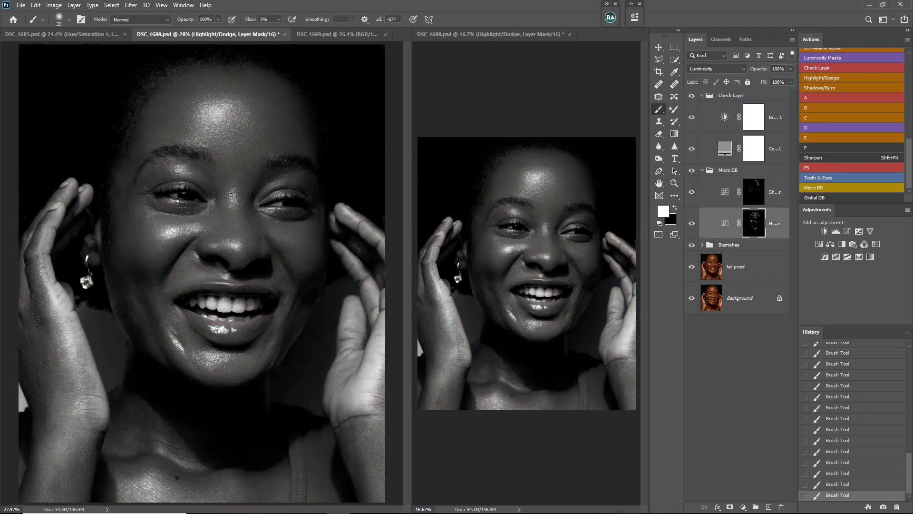
# - Alternate dodge and burn strokes on the cheek with brush sizes 40, 35 and 30
pyautogui.hotkey('alt', '[')
pyautogui.press('[')
pyautogui.moveTo(122, 297)
pyautogui.mouseDown()
pyautogui.moveTo(147, 330)
pyautogui.moveTo(160, 295)
pyautogui.moveTo(148, 289)
pyautogui.moveTo(151, 270)
pyautogui.moveTo(135, 268)
pyautogui.moveTo(141, 286)
pyautogui.moveTo(159, 284)
pyautogui.moveTo(146, 307)
pyautogui.moveTo(160, 282)
pyautogui.moveTo(138, 264)
pyautogui.moveTo(159, 332)
pyautogui.moveTo(175, 275)
pyautogui.moveTo(179, 291)
pyautogui.moveTo(182, 271)
pyautogui.mouseUp()
pyautogui.hotkey('alt', ']')
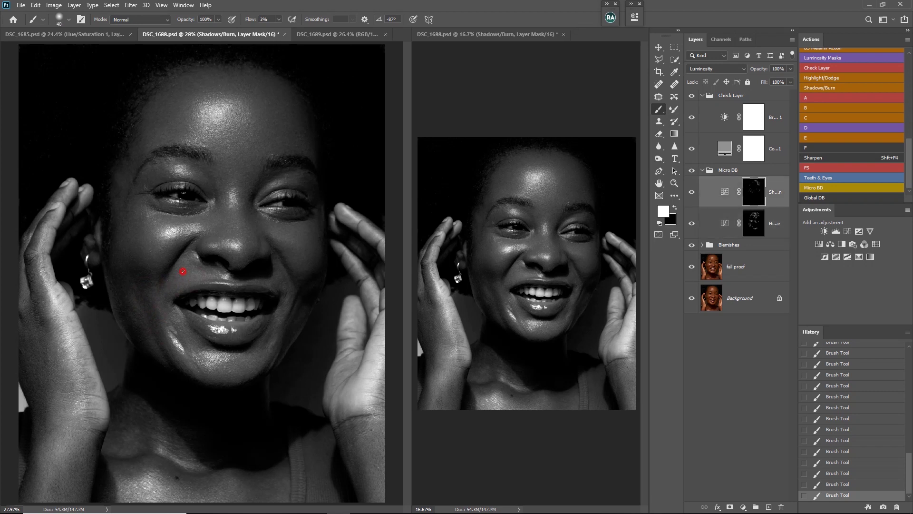
pyautogui.moveTo(162, 314); pyautogui.dragTo(173, 315)
pyautogui.hotkey('alt', '[')
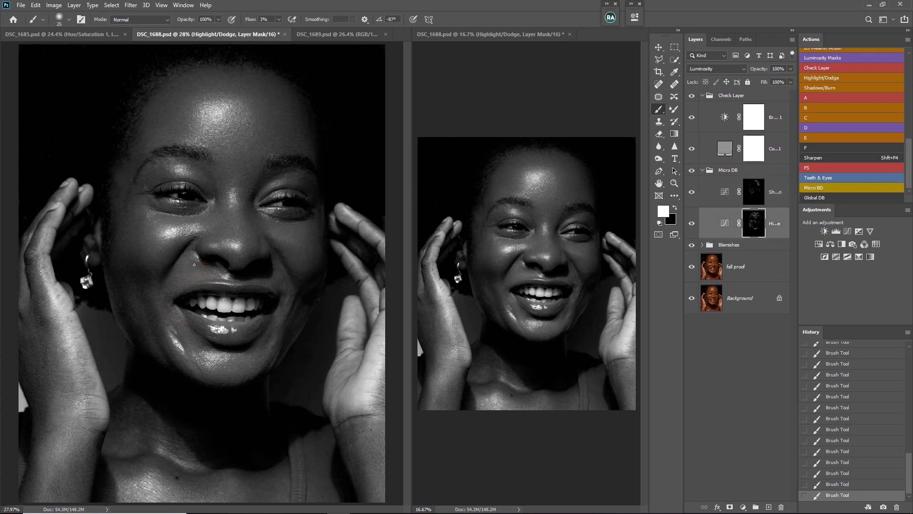
pyautogui.moveTo(219, 275); pyautogui.dragTo(190, 260)
pyautogui.hotkey('alt', ']')
# - Reselect the Micro DB group's Shadows/Burn mask, restore the check view and set white paint
pyautogui.click(694, 171)
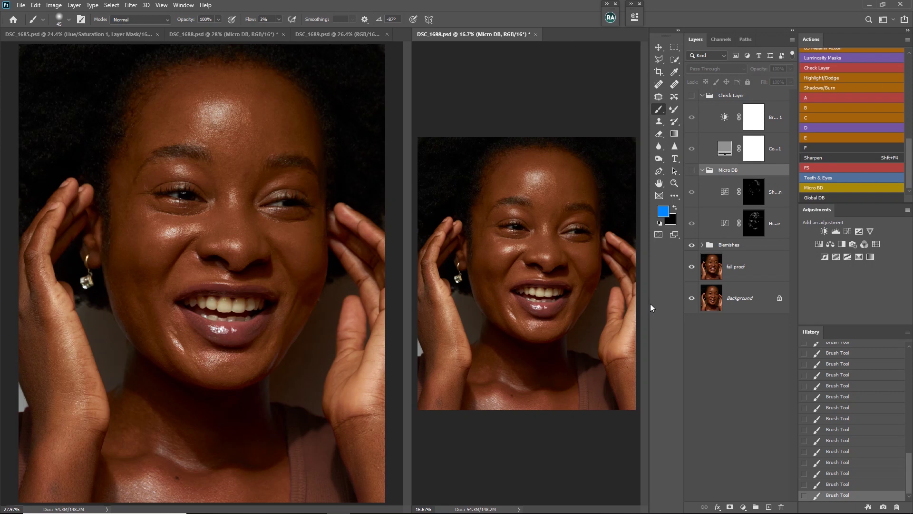
pyautogui.click(691, 95)
pyautogui.click(753, 191)
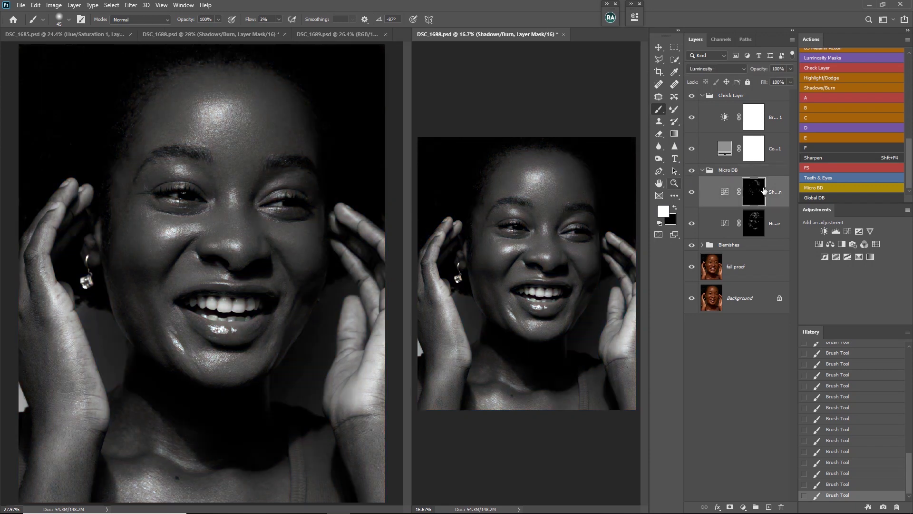
pyautogui.press('d')
pyautogui.press('[')
pyautogui.press('[')
pyautogui.press('[')
pyautogui.press(']')
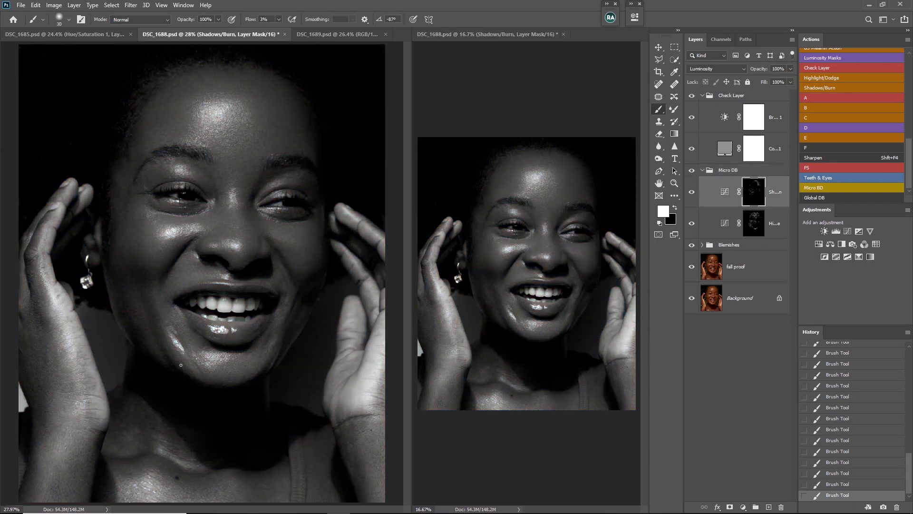
pyautogui.hotkey('alt', '[')
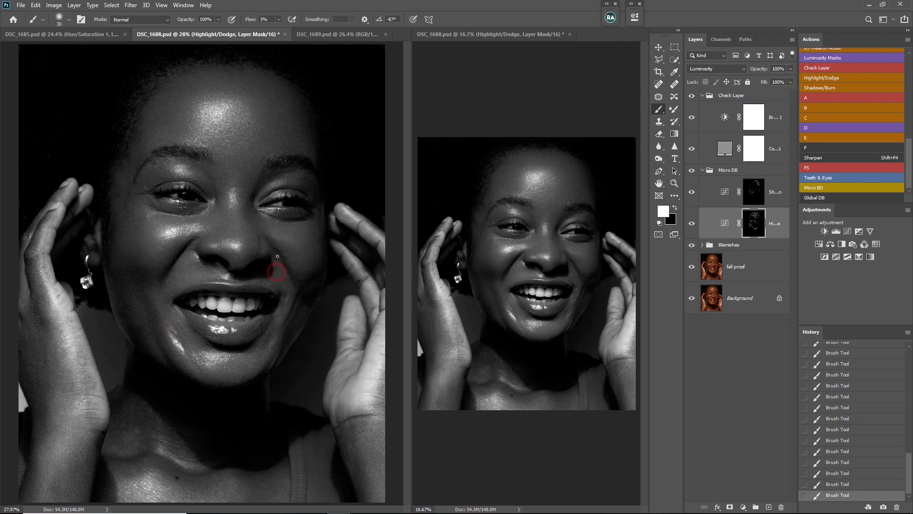
pyautogui.hotkey('alt', ']')
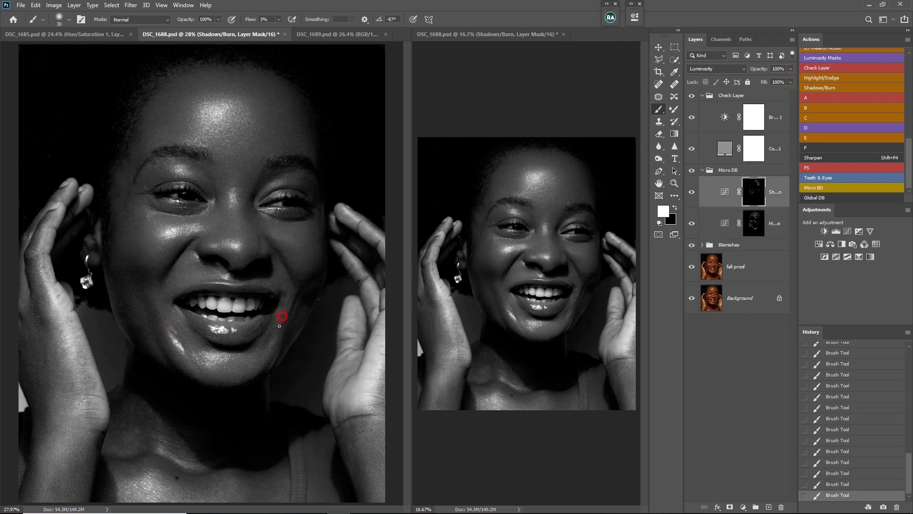
# - Lighten a small dark spot beside the mouth on the Highlight/Dodge mask
pyautogui.press(']')
pyautogui.press('F2')
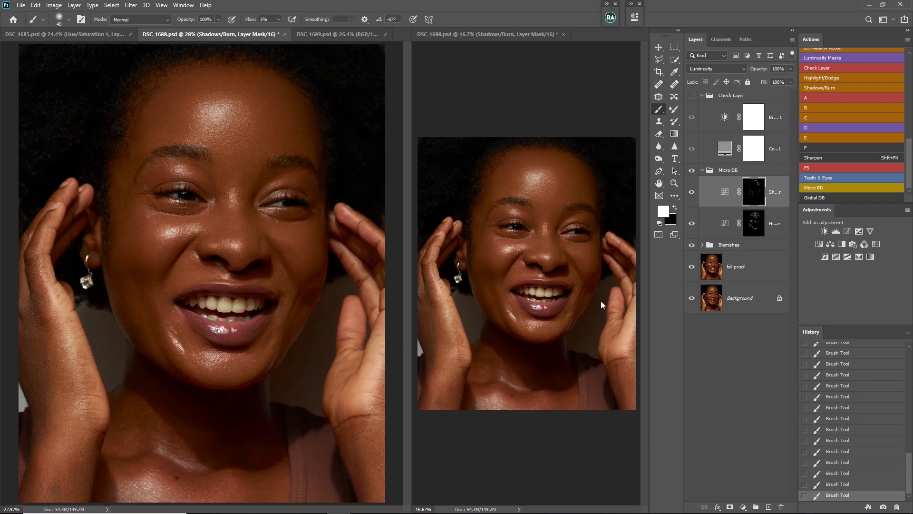
pyautogui.press('F2')
pyautogui.hotkey('alt', '[')
pyautogui.hotkey('alt', ']')
pyautogui.hotkey('alt', '[')
pyautogui.press('[')
pyautogui.press('[')
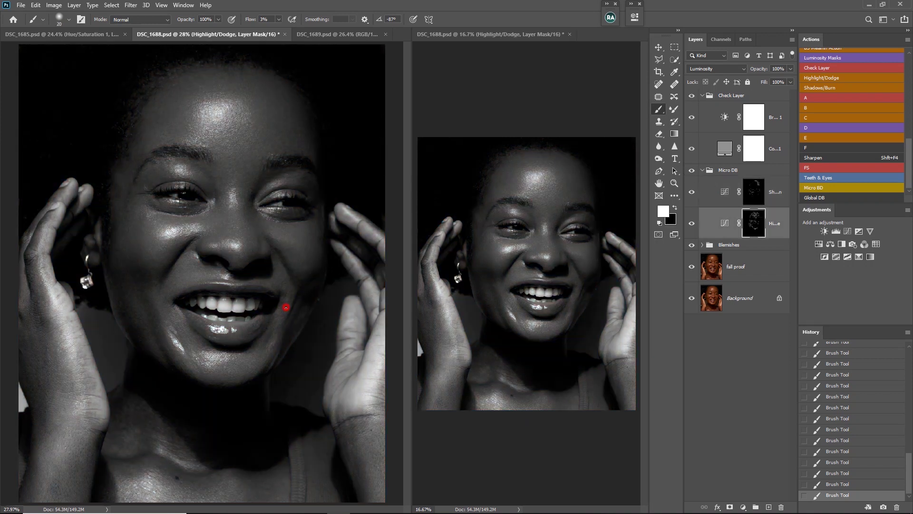
pyautogui.click(272, 354)
pyautogui.press(']')
# - Return to the Shadows/Burn mask, resize the brush and compare colour against the check view
pyautogui.click(753, 192)
pyautogui.press('[')
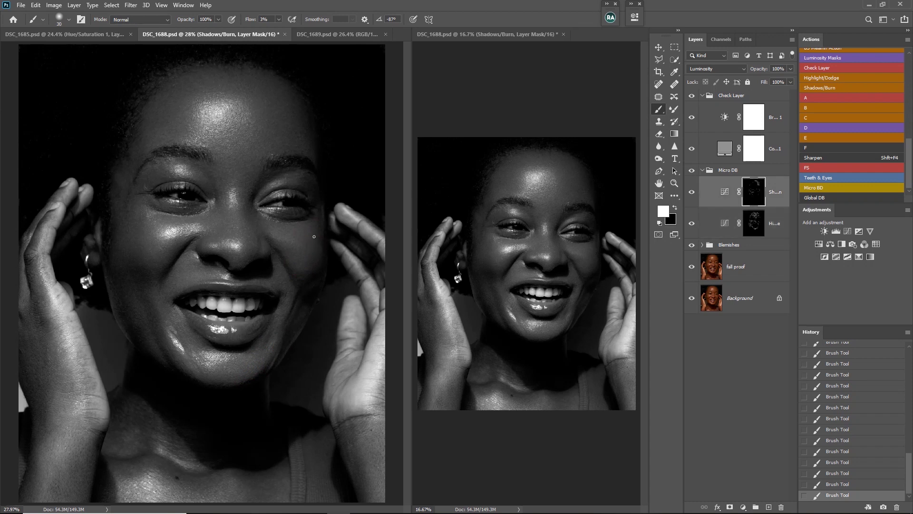
pyautogui.press(']')
pyautogui.press(']')
pyautogui.press('[')
pyautogui.press('[')
pyautogui.click(692, 95)
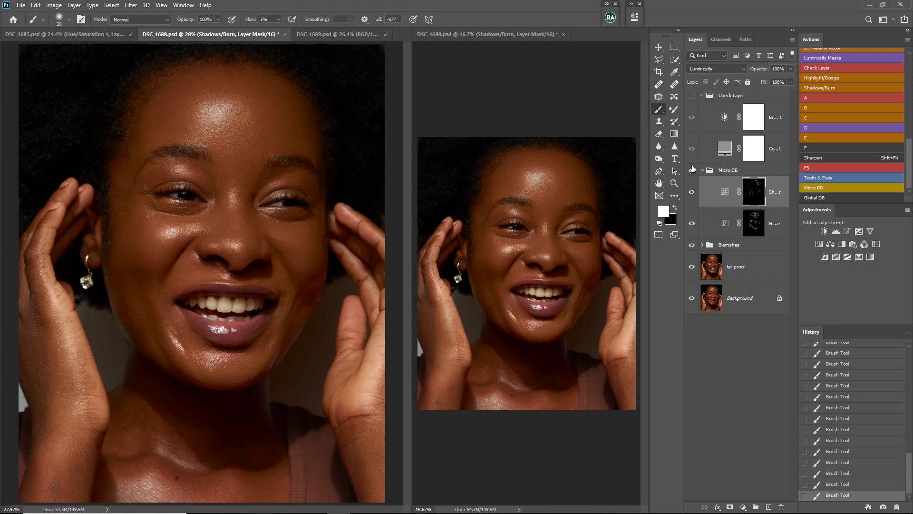
pyautogui.click(691, 96)
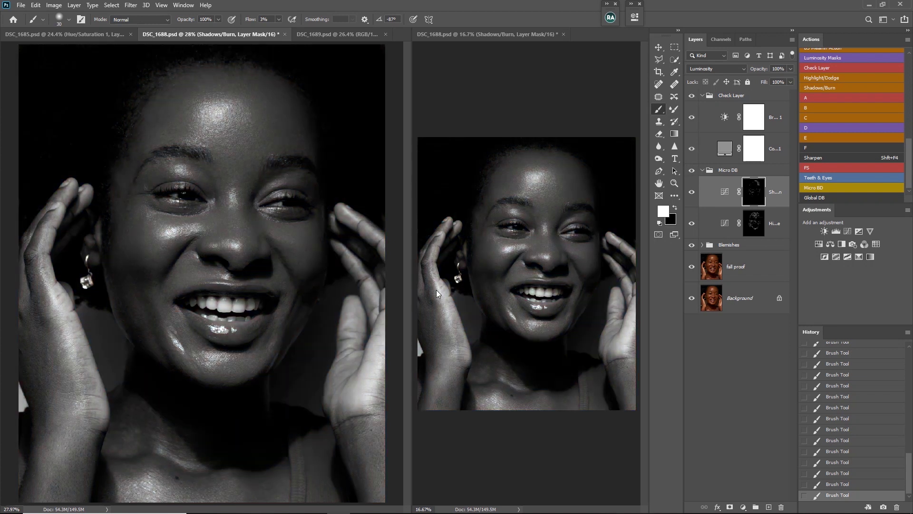
pyautogui.press(']')
# - Zoom in on the neck and dodge its dark gaps and spots on the Highlight/Dodge mask
pyautogui.scroll(2, 143, 428)
pyautogui.moveTo(199, 210); pyautogui.dragTo(205, 188)
pyautogui.press('[')
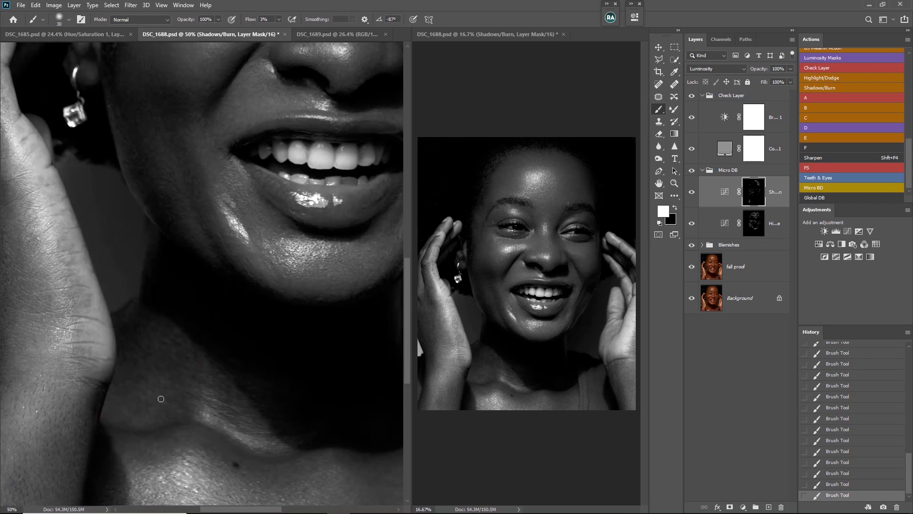
pyautogui.hotkey('alt', '[')
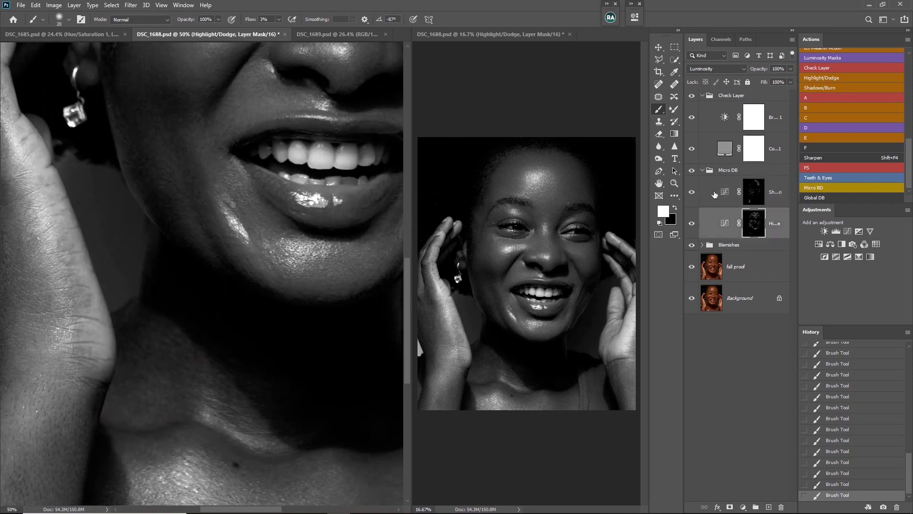
pyautogui.scroll(-3, 264, 331)
pyautogui.click(128, 445)
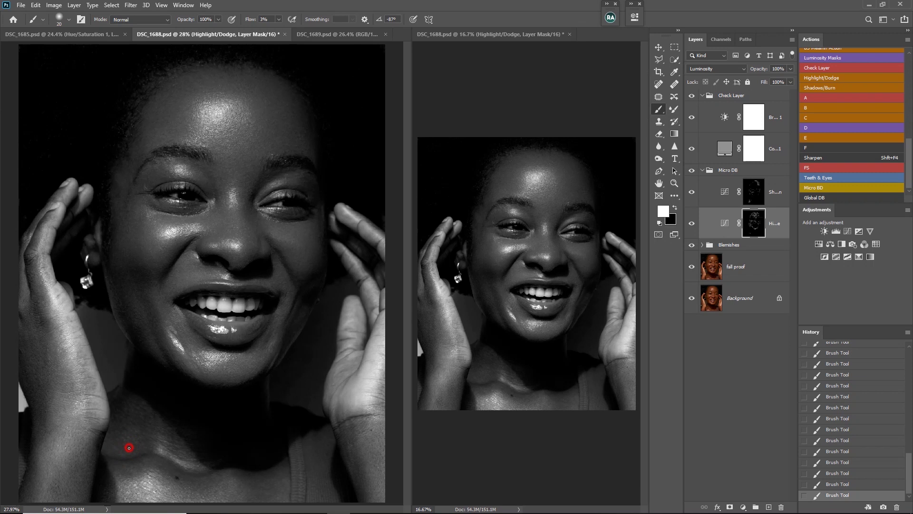
pyautogui.click(127, 429)
pyautogui.press(']')
pyautogui.click(151, 448)
pyautogui.click(144, 424)
pyautogui.click(114, 418)
pyautogui.click(156, 419)
pyautogui.press('[')
# - Check the neck in colour, then burn one light spot and dodge three darker spots
pyautogui.press('F2')
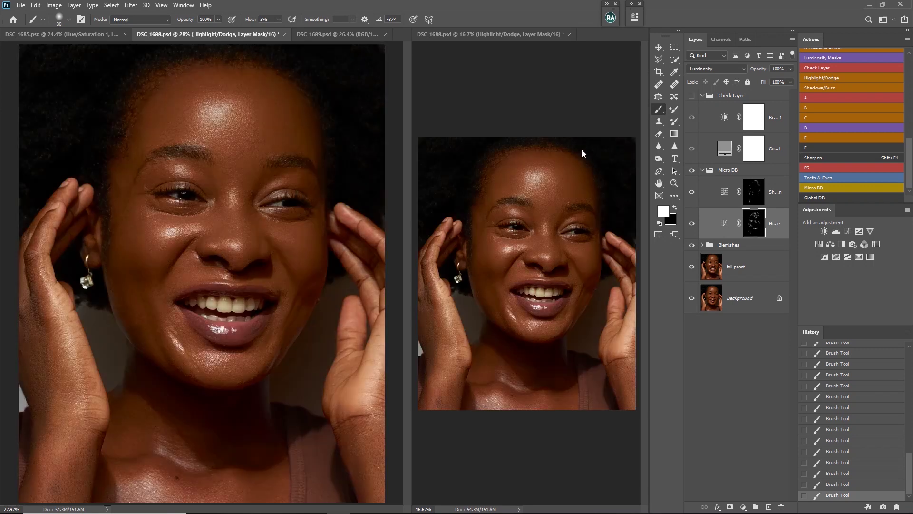
pyautogui.press(']')
pyautogui.press('F2')
pyautogui.press('[')
pyautogui.click(169, 446)
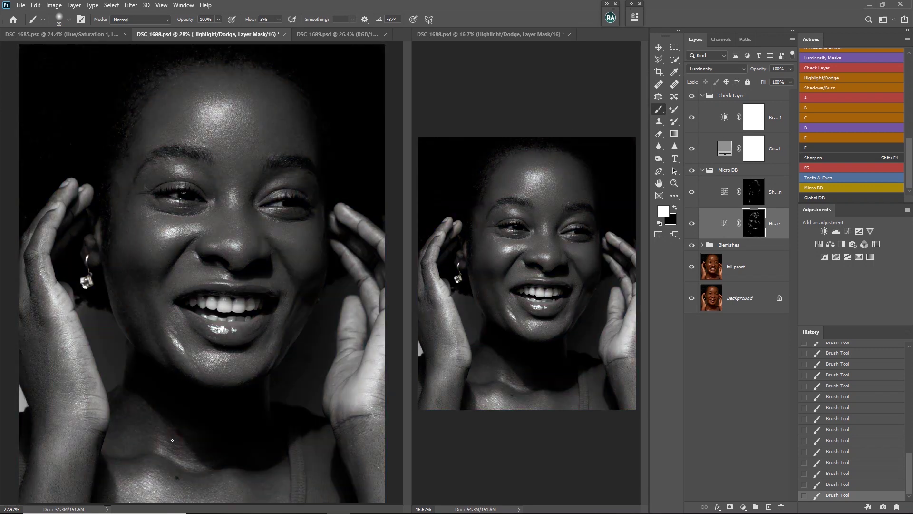
pyautogui.hotkey('alt', ']')
pyautogui.press('[')
pyautogui.click(162, 452)
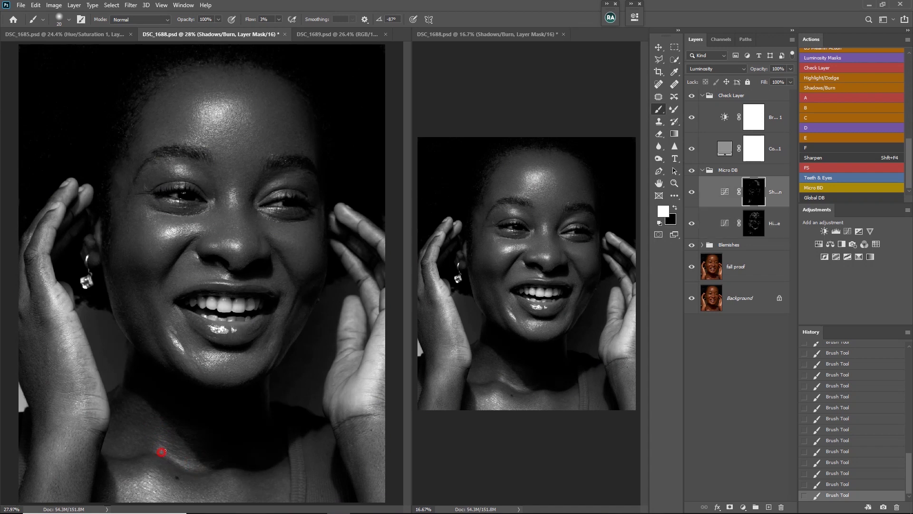
pyautogui.hotkey('alt', '[')
pyautogui.press(']')
pyautogui.press(']')
pyautogui.press(']')
pyautogui.click(131, 473)
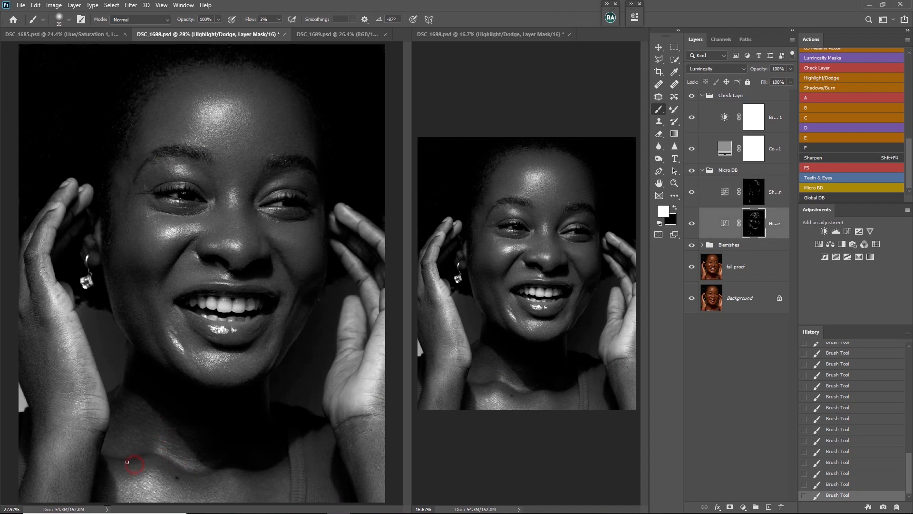
pyautogui.press(']')
pyautogui.click(167, 470)
pyautogui.press(']')
pyautogui.click(187, 472)
# - Burn two light spots low on the neck, dodge a dark one, and compare in colour
pyautogui.hotkey('alt', ']')
pyautogui.press(']')
pyautogui.click(228, 472)
pyautogui.press('[')
pyautogui.click(269, 482)
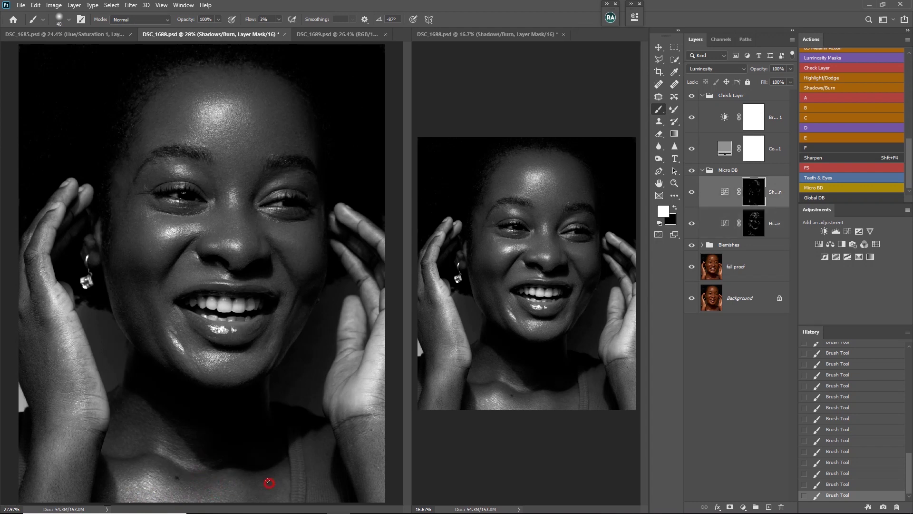
pyautogui.hotkey('alt', '[')
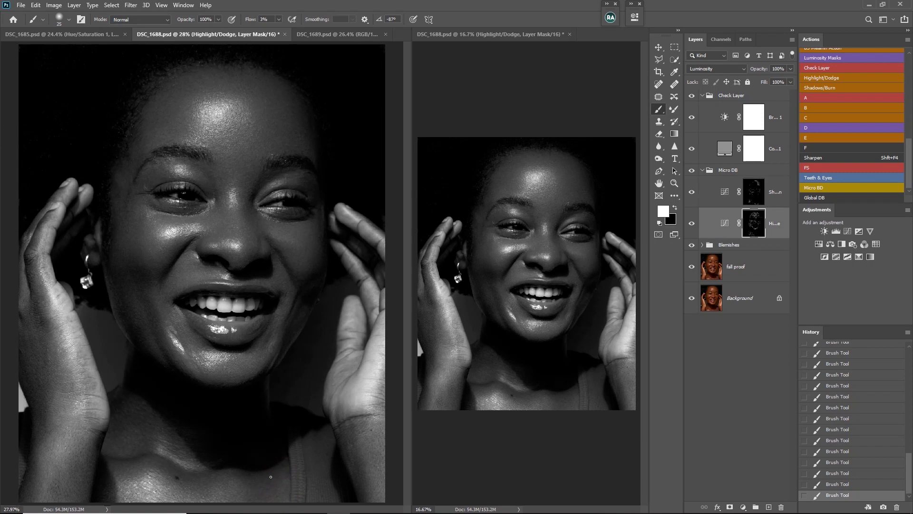
pyautogui.press('[')
pyautogui.press('[')
pyautogui.click(282, 482)
pyautogui.click(692, 95)
pyautogui.click(691, 95)
# - Dodge a small dark skin spot and burn the hand's tones down to the wrist
pyautogui.click(82, 365)
pyautogui.click(692, 95)
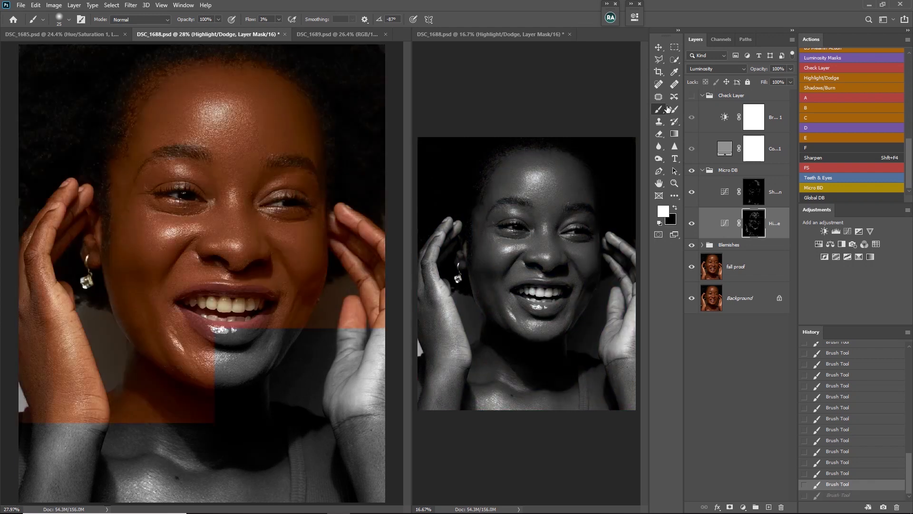
pyautogui.click(692, 95)
pyautogui.click(754, 192)
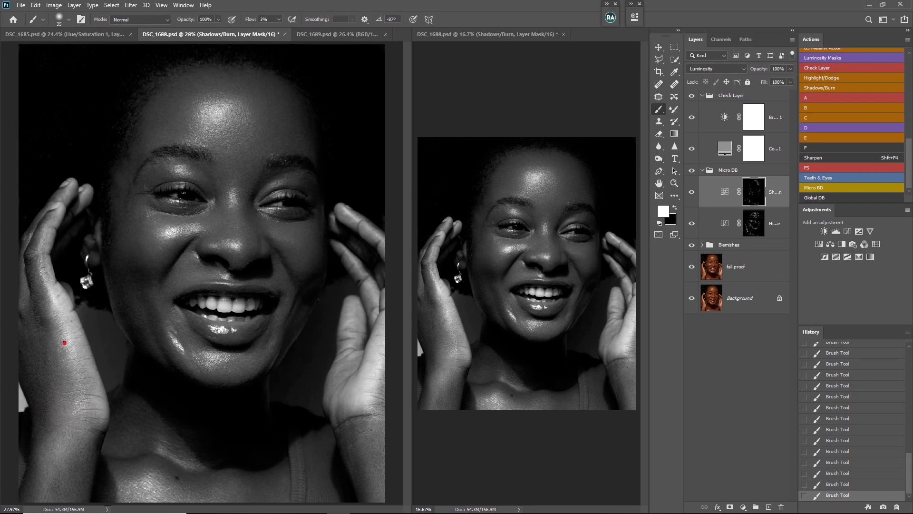
pyautogui.moveTo(49, 310)
pyautogui.mouseDown()
pyautogui.moveTo(78, 407)
pyautogui.moveTo(52, 472)
pyautogui.mouseUp()
# - Return to the Highlight/Dodge mask with white at 3% flow, resizing the brush to 175, 45, 60, then 25
pyautogui.click(750, 228)
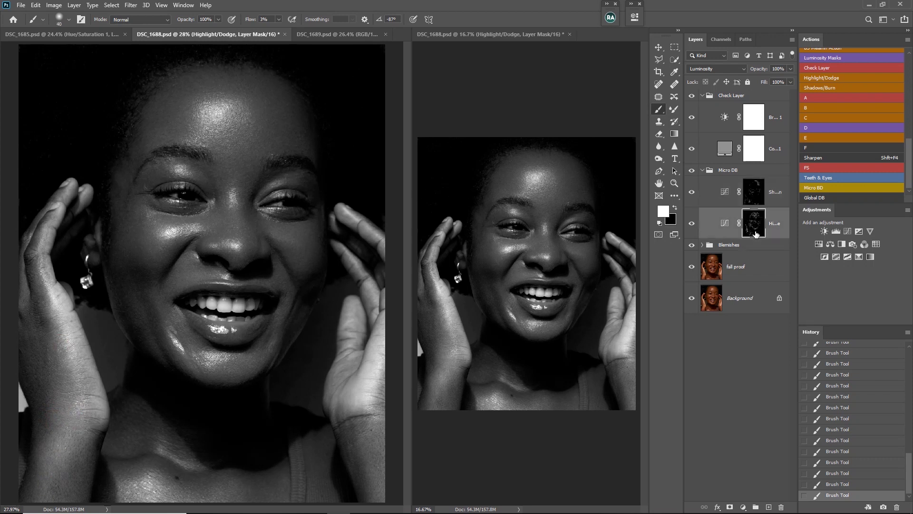
pyautogui.press('x')
pyautogui.click(355, 195)
pyautogui.moveTo(317, 357); pyautogui.dragTo(306, 373)
pyautogui.press('x')
pyautogui.hotkey('shift', '0')
pyautogui.hotkey('shift', '3')
pyautogui.moveTo(71, 487); pyautogui.dragTo(61, 487)
pyautogui.moveTo(83, 455); pyautogui.dragTo(90, 455)
pyautogui.click(692, 95)
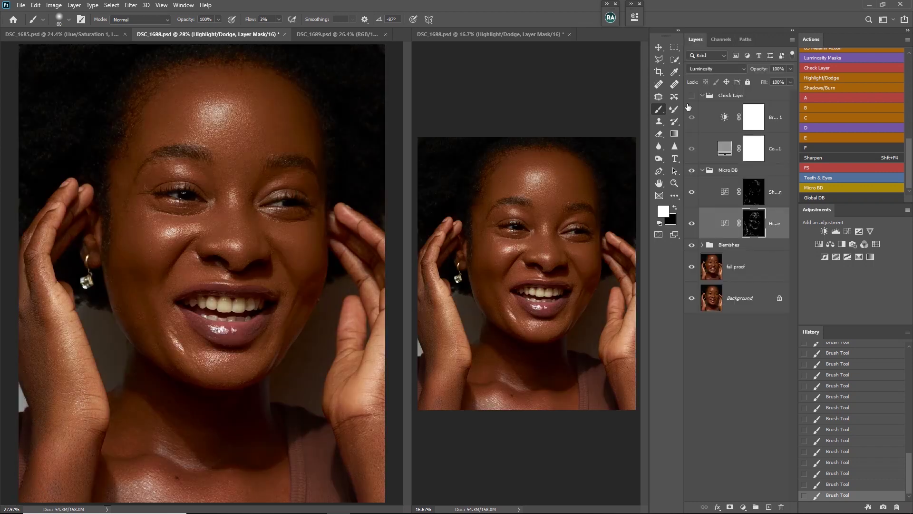
pyautogui.click(692, 95)
pyautogui.click(692, 95)
pyautogui.click(692, 95)
pyautogui.moveTo(76, 190)
pyautogui.mouseDown()
pyautogui.moveTo(28, 238)
pyautogui.moveTo(60, 296)
pyautogui.moveTo(43, 261)
pyautogui.moveTo(48, 271)
pyautogui.moveTo(53, 216)
pyautogui.moveTo(42, 254)
pyautogui.moveTo(59, 293)
pyautogui.mouseUp()
# - Switch between the Shadows/Burn and Highlight/Dodge masks, compare in colour, and select the Check Layer group
pyautogui.hotkey('alt', ']')
pyautogui.hotkey('alt', '[')
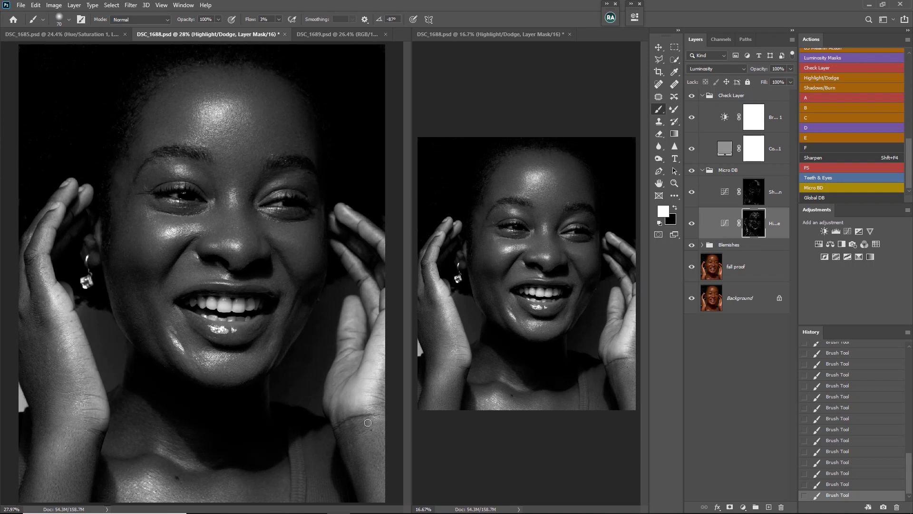
pyautogui.press(']')
pyautogui.press(']')
pyautogui.press('[')
pyautogui.press('[')
pyautogui.hotkey('alt', ']')
pyautogui.press(']')
pyautogui.click(691, 95)
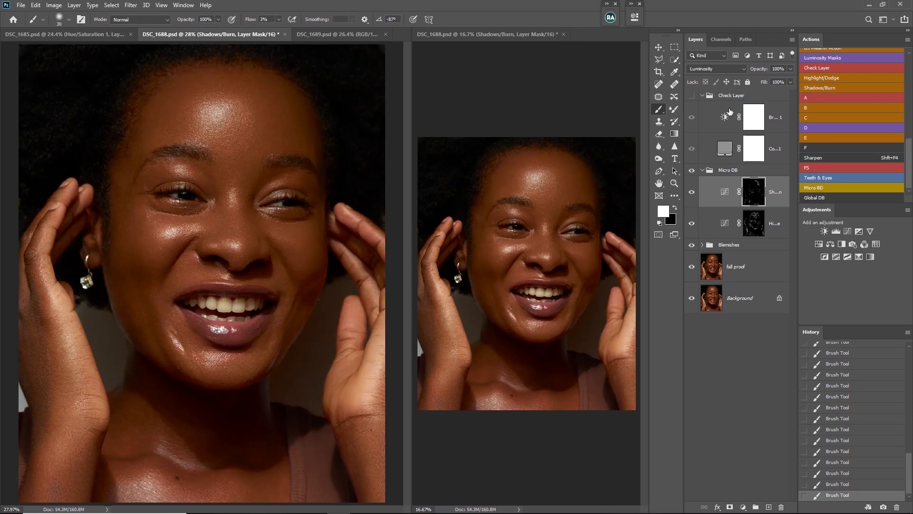
pyautogui.click(692, 96)
pyautogui.click(733, 97)
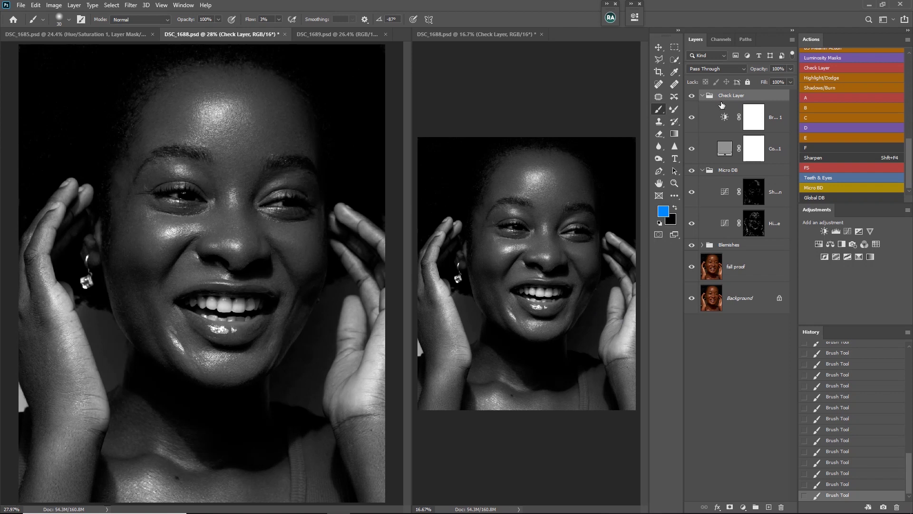
# - Hide the Check Layer group and turn Micro DB off and on to compare the retouch
pyautogui.click(692, 95)
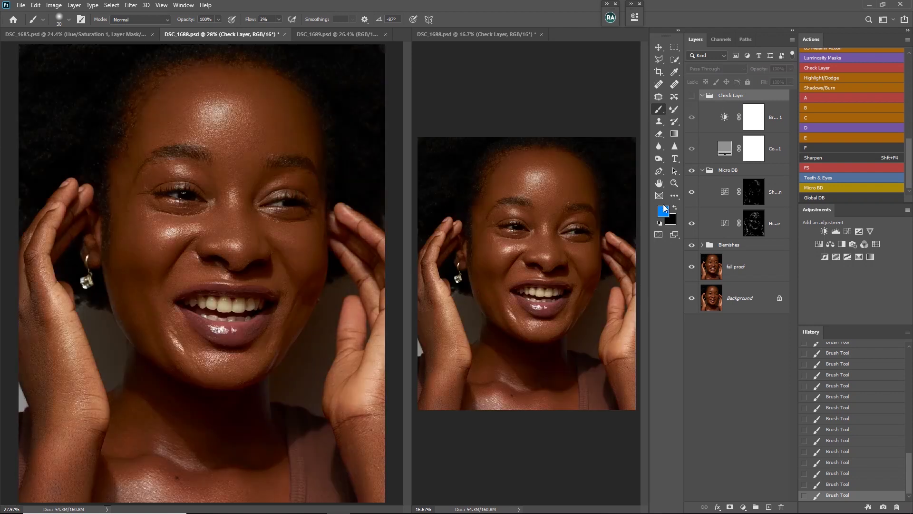
pyautogui.click(692, 171)
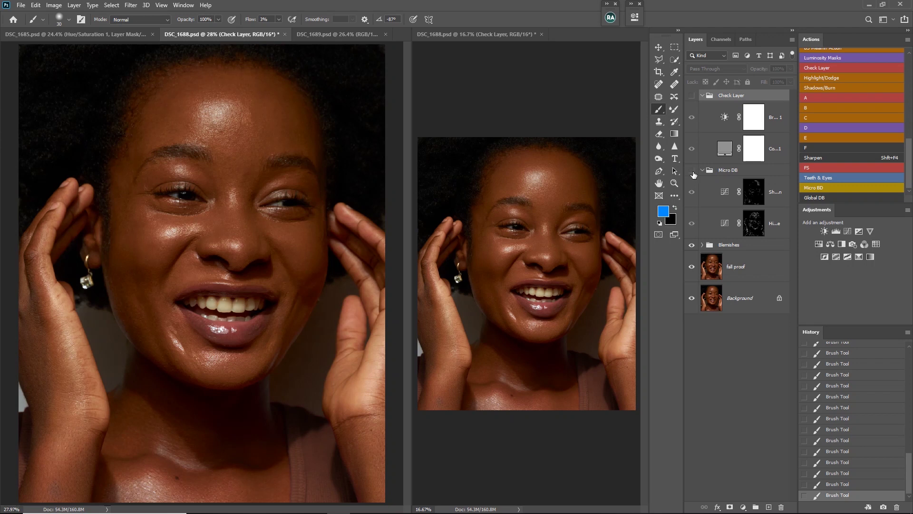
pyautogui.click(692, 171)
pyautogui.click(692, 171)
pyautogui.click(693, 170)
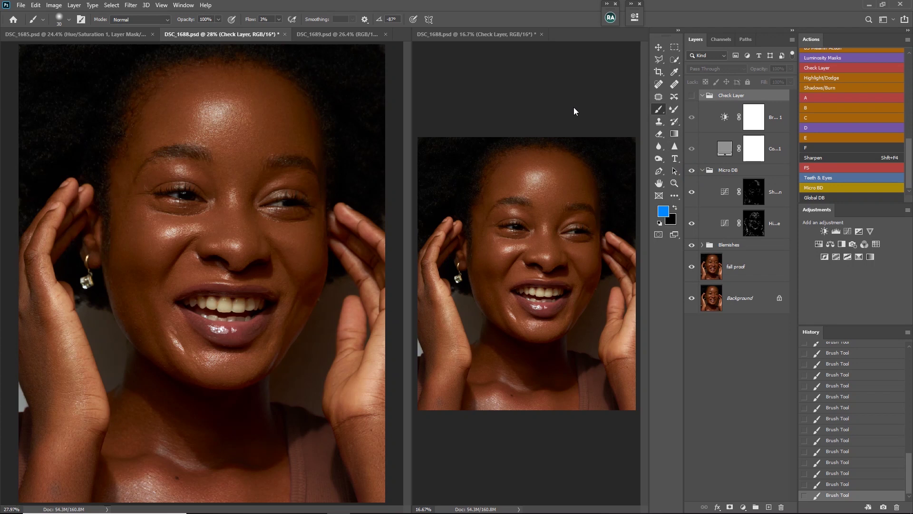
# - Zoom the view out to 25% and delete the Check Layer group
pyautogui.hotkey('ctrl', '-')
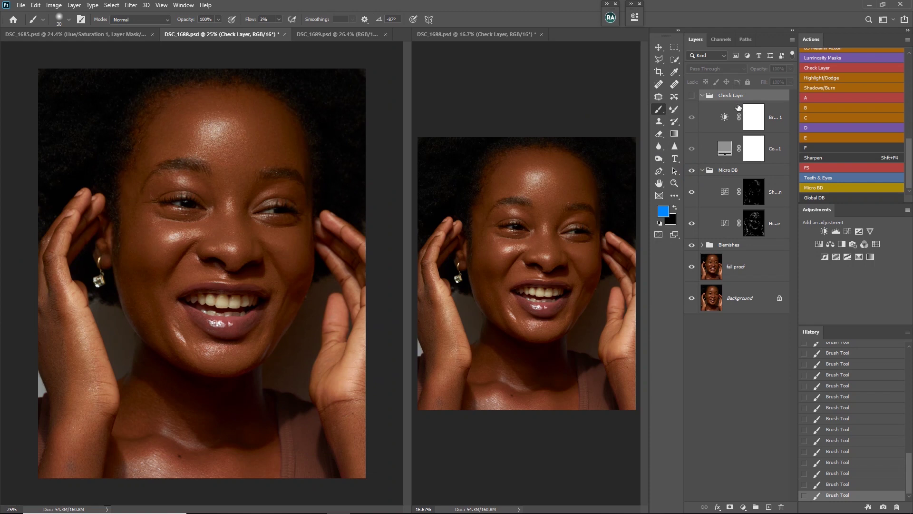
pyautogui.press('Delete')
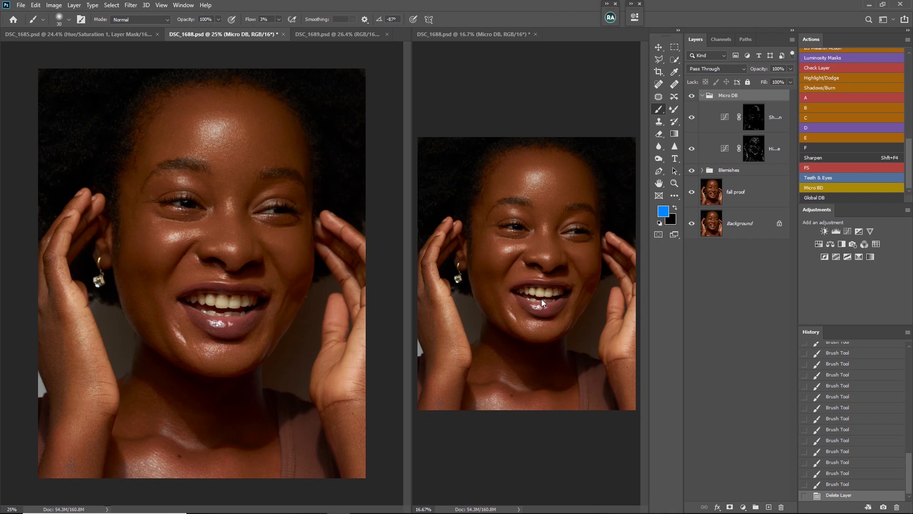
pyautogui.press('alt')
pyautogui.press('alt')
# - Show the Highlight/Dodge mask alone and paint out its first stray lines in black at 100% flow
pyautogui.keyDown('alt'); pyautogui.click(756, 152); pyautogui.keyUp('alt')
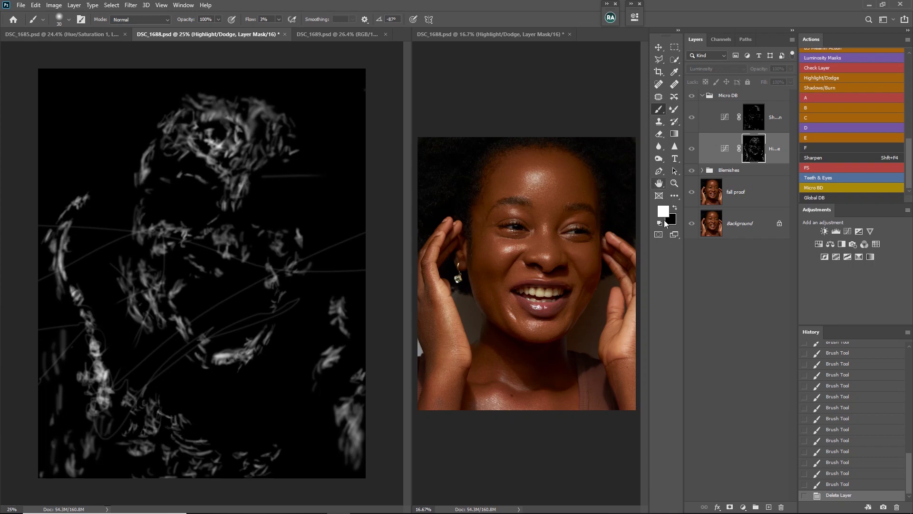
pyautogui.press('x')
pyautogui.hotkey('shift', '0')
pyautogui.moveTo(267, 176)
pyautogui.mouseDown()
pyautogui.moveTo(301, 176)
pyautogui.moveTo(269, 176)
pyautogui.moveTo(271, 186)
pyautogui.mouseUp()
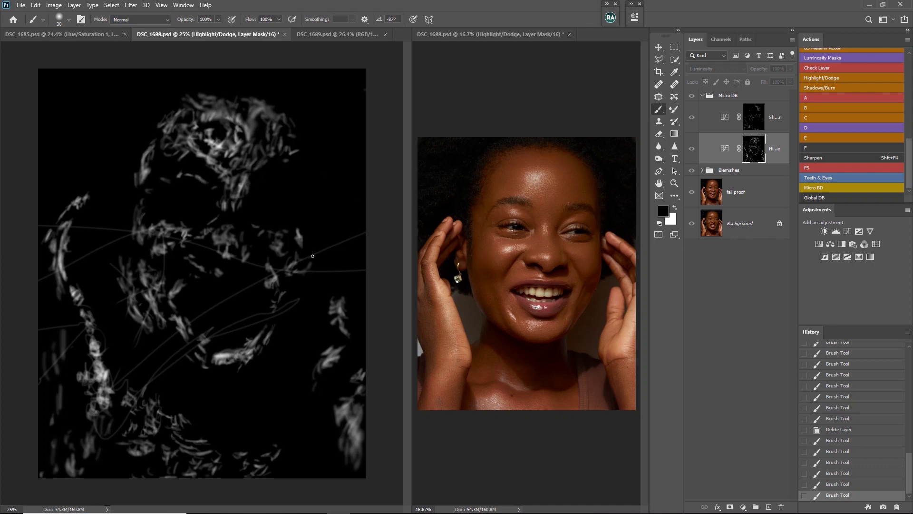
pyautogui.moveTo(312, 256)
pyautogui.mouseDown()
pyautogui.moveTo(381, 229)
pyautogui.moveTo(370, 233)
pyautogui.moveTo(390, 238)
pyautogui.mouseUp()
pyautogui.moveTo(315, 271); pyautogui.dragTo(373, 268)
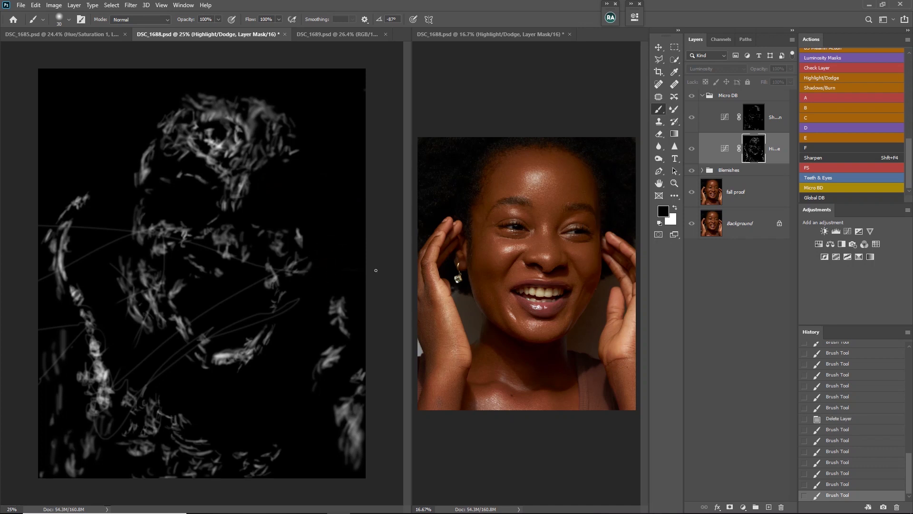
# - Resize the brush and paint out the remaining faint lines and spots across the mask
pyautogui.rightClick(277, 268)
pyautogui.moveTo(277, 269); pyautogui.dragTo(265, 280)
pyautogui.click(209, 326)
pyautogui.click(210, 330)
pyautogui.moveTo(285, 312); pyautogui.dragTo(369, 263)
pyautogui.moveTo(276, 312)
pyautogui.mouseDown()
pyautogui.moveTo(168, 359)
pyautogui.moveTo(153, 381)
pyautogui.moveTo(194, 340)
pyautogui.moveTo(191, 350)
pyautogui.moveTo(176, 332)
pyautogui.moveTo(124, 376)
pyautogui.mouseUp()
pyautogui.moveTo(144, 328); pyautogui.dragTo(123, 300)
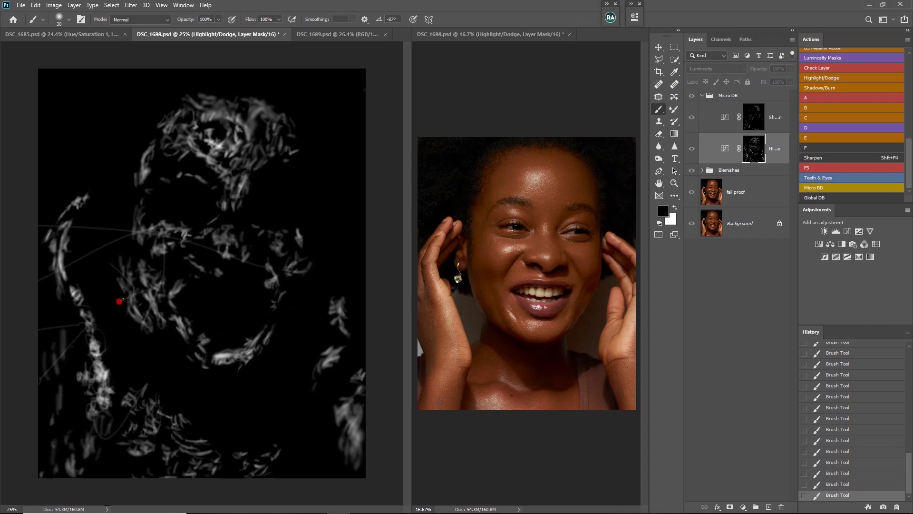
pyautogui.moveTo(132, 229)
pyautogui.mouseDown()
pyautogui.moveTo(104, 249)
pyautogui.moveTo(106, 233)
pyautogui.moveTo(86, 227)
pyautogui.moveTo(90, 244)
pyautogui.moveTo(49, 272)
pyautogui.mouseUp()
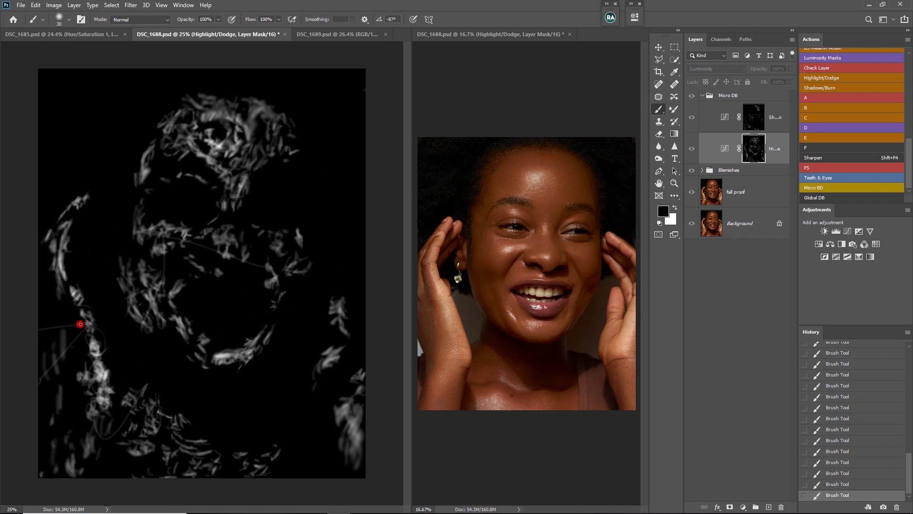
pyautogui.moveTo(80, 324)
pyautogui.mouseDown()
pyautogui.moveTo(34, 338)
pyautogui.moveTo(84, 328)
pyautogui.moveTo(71, 346)
pyautogui.mouseUp()
pyautogui.moveTo(116, 432); pyautogui.dragTo(102, 438)
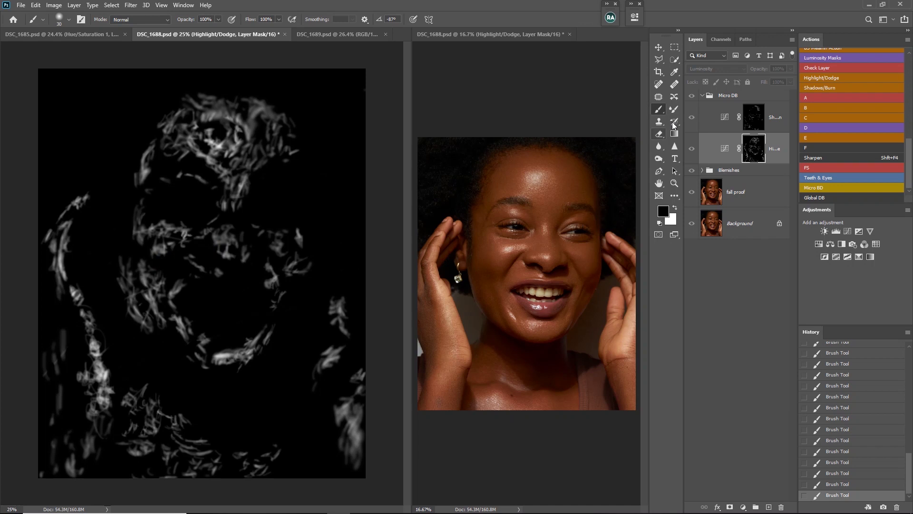
# - Return to the full-colour view and turn Micro DB off and on to compare before and after
pyautogui.hotkey('alt', '\\')
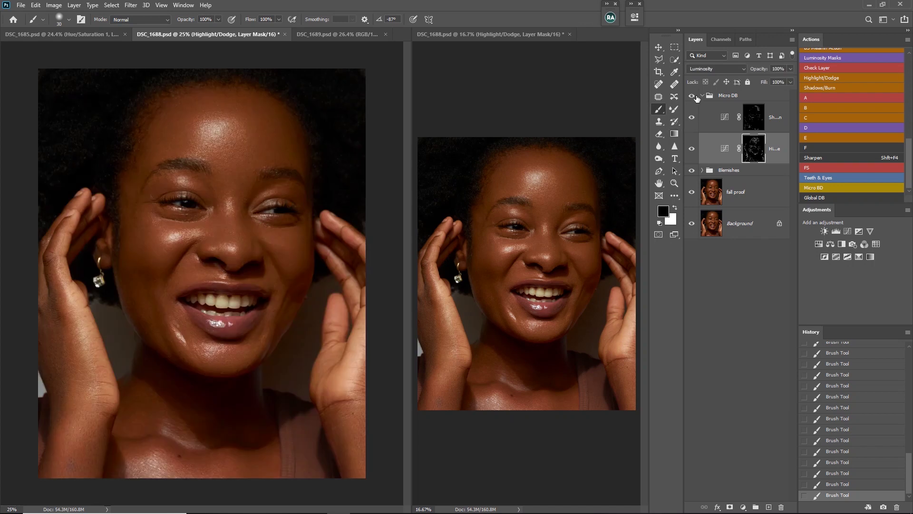
pyautogui.click(692, 96)
pyautogui.click(695, 98)
pyautogui.click(692, 97)
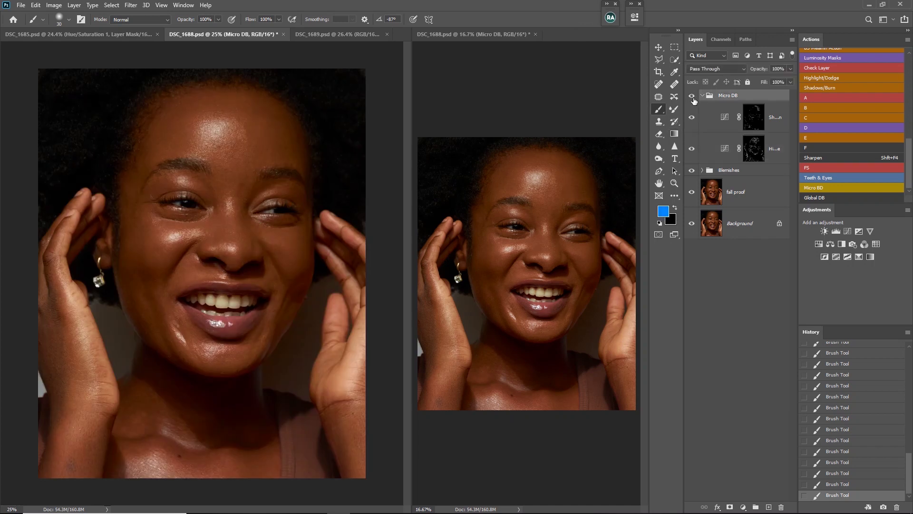
pyautogui.click(693, 97)
pyautogui.click(693, 97)
pyautogui.click(693, 97)
pyautogui.click(693, 97)
# - Collapse the Micro DB group and dismiss the brush error message
pyautogui.click(703, 96)
pyautogui.click(243, 286)
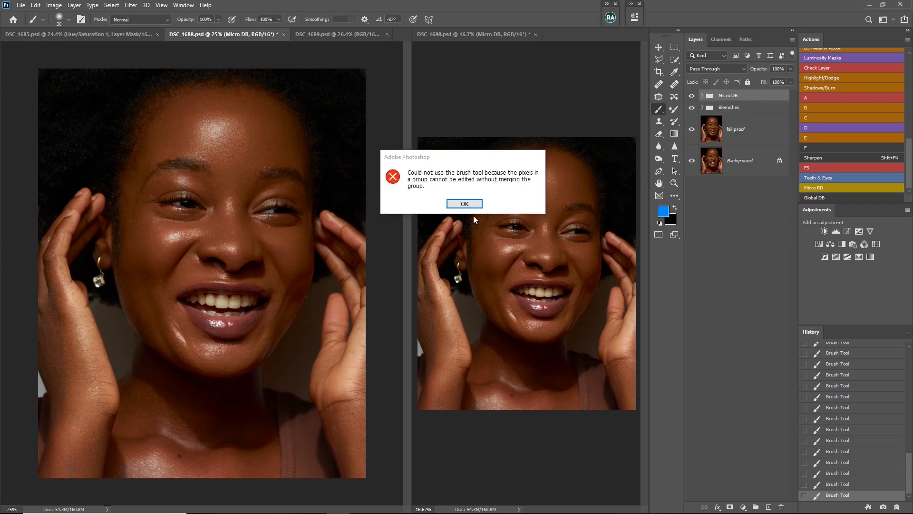
pyautogui.click(464, 204)
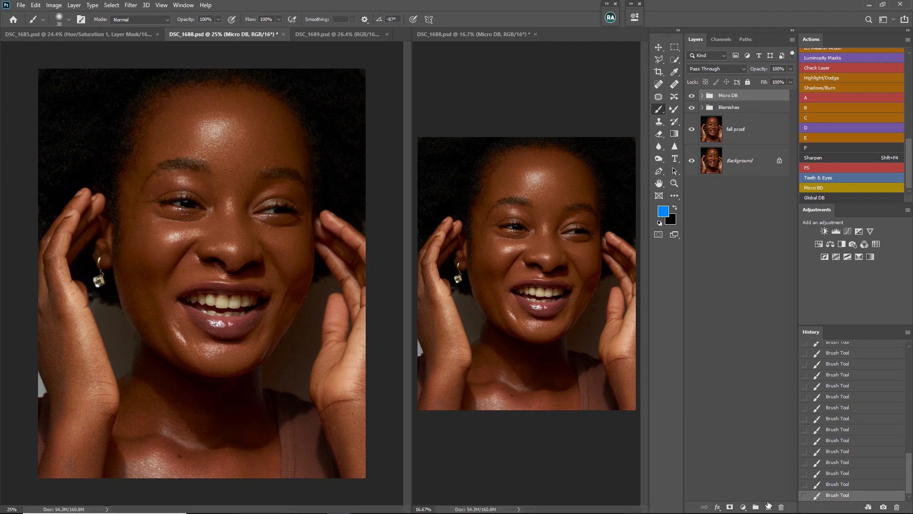
# - Add a new Layer 2 in Color blend mode and set the brush flow to 10%
pyautogui.click(769, 507)
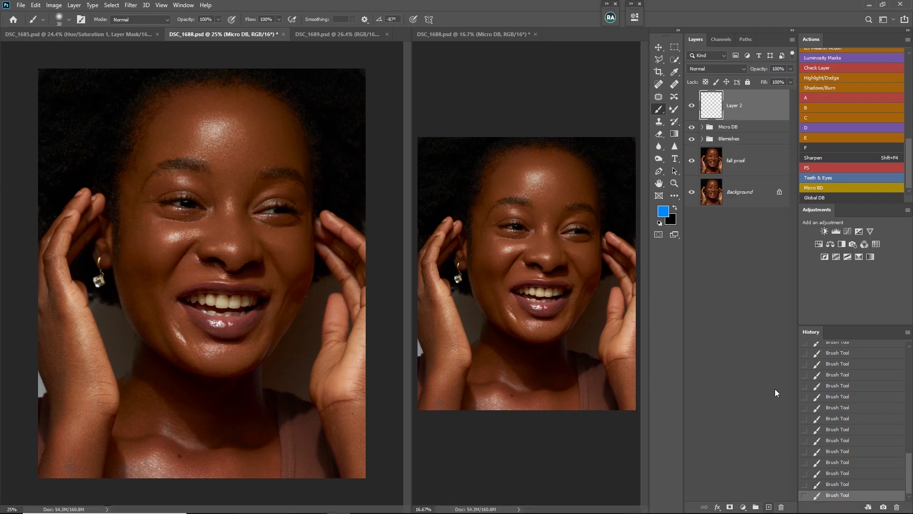
pyautogui.click(721, 70)
pyautogui.click(698, 295)
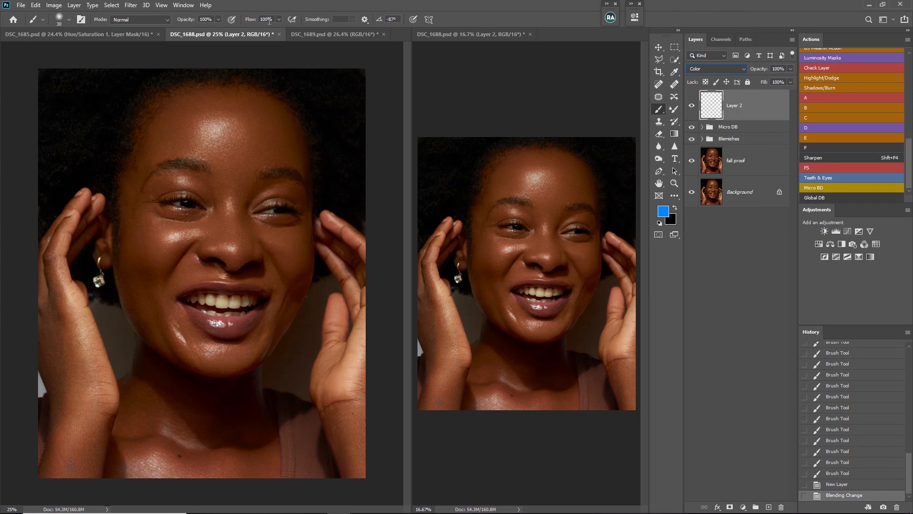
pyautogui.click(247, 19)
pyautogui.write('10')
pyautogui.press('Return')
# - Sample the brown skin tone from the wrist with a 5 by 5 Average eyedropper size
pyautogui.press('alt')
pyautogui.keyDown('alt'); pyautogui.click(80, 454); pyautogui.keyUp('alt')
pyautogui.click(675, 72)
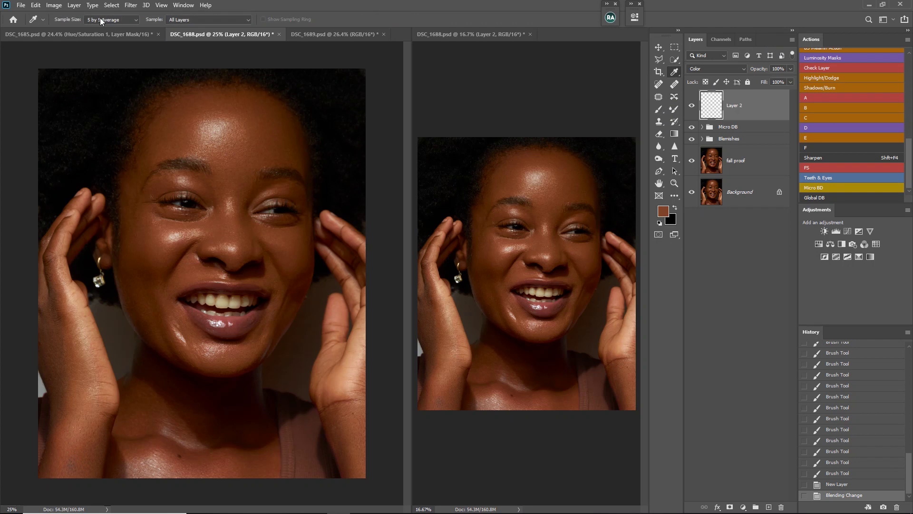
pyautogui.click(112, 20)
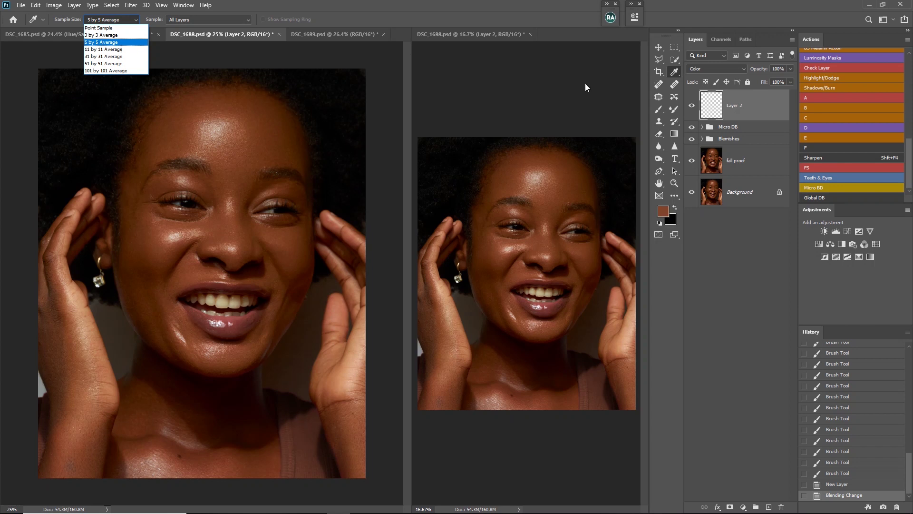
pyautogui.click(570, 172)
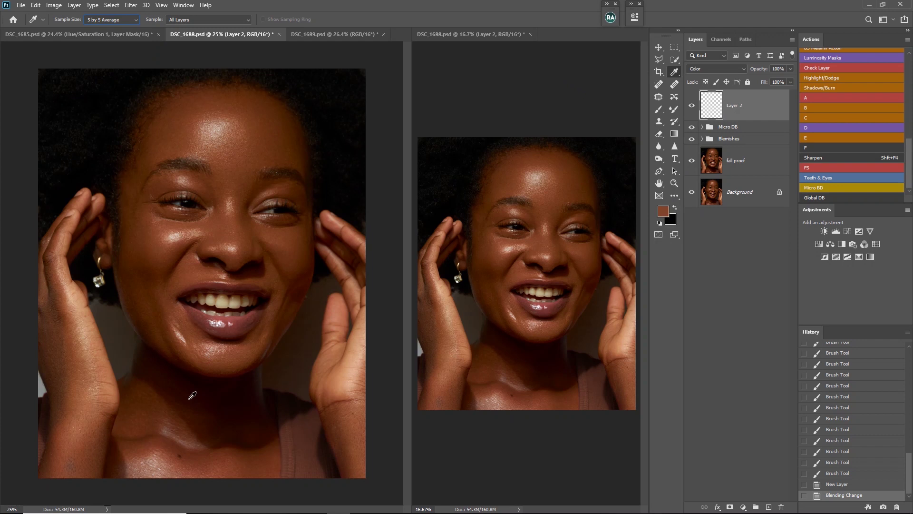
pyautogui.press('super')
pyautogui.press('super')
# - Dab skin colour over the lower-left hand area and wrist on Layer 2
pyautogui.click(80, 456)
pyautogui.click(659, 109)
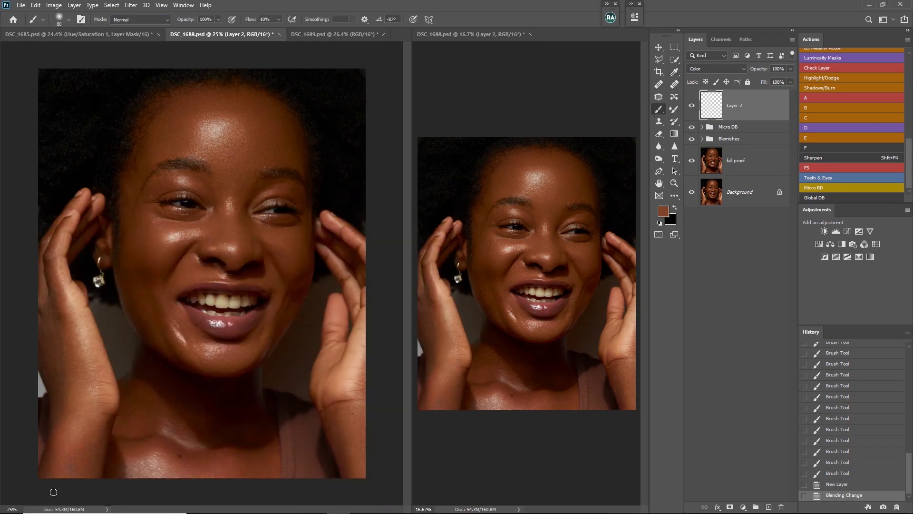
pyautogui.click(72, 461)
pyautogui.click(72, 465)
pyautogui.click(71, 465)
pyautogui.click(72, 464)
pyautogui.click(72, 463)
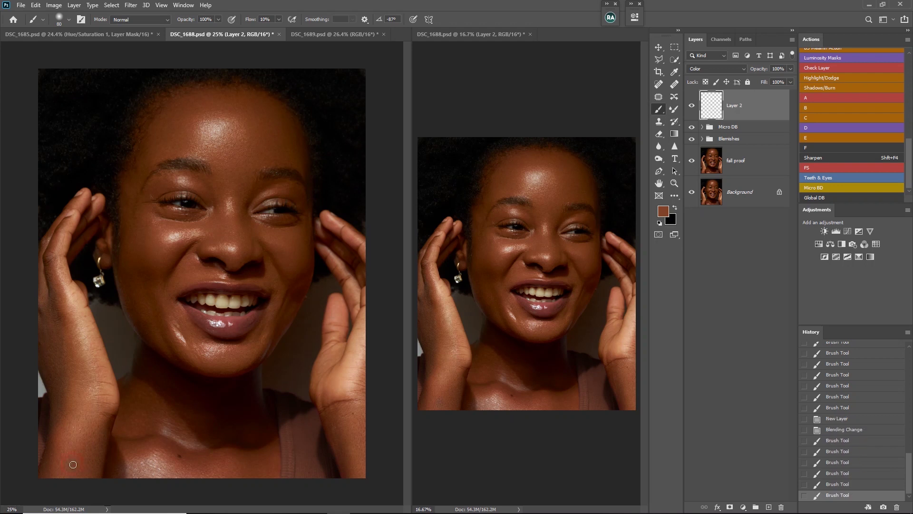
pyautogui.click(76, 466)
pyautogui.click(80, 469)
pyautogui.click(72, 464)
pyautogui.click(72, 464)
pyautogui.click(69, 462)
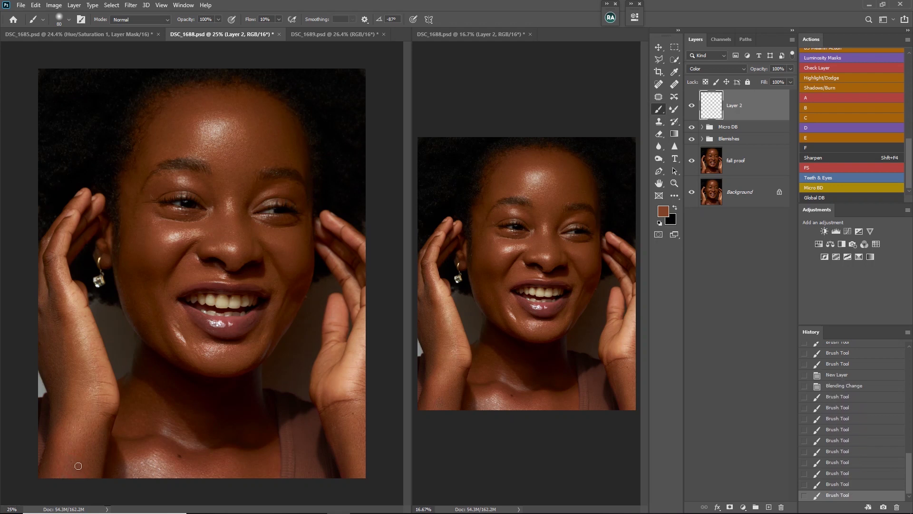
pyautogui.click(72, 461)
pyautogui.click(73, 461)
pyautogui.click(102, 446)
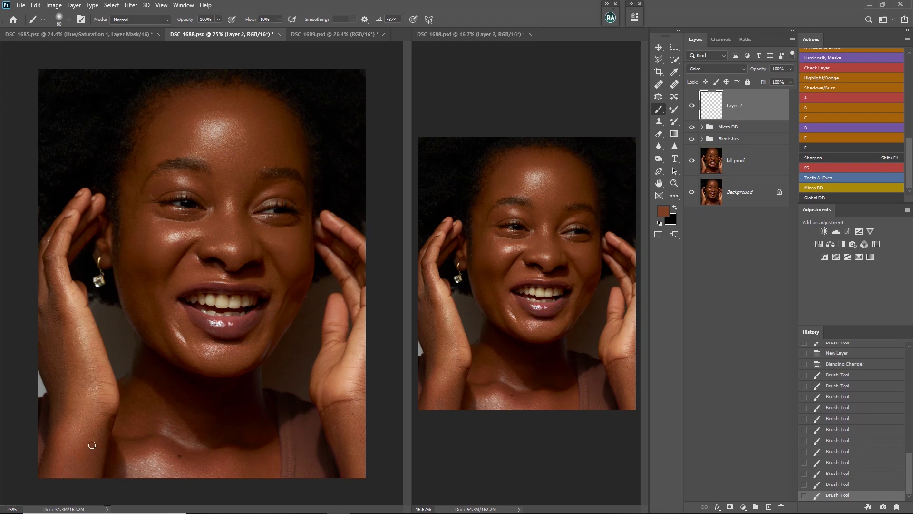
pyautogui.click(91, 446)
pyautogui.click(97, 438)
# - Resample a wrist skin tone, paint over the wrist, and enlarge the brush to 100
pyautogui.click(57, 423)
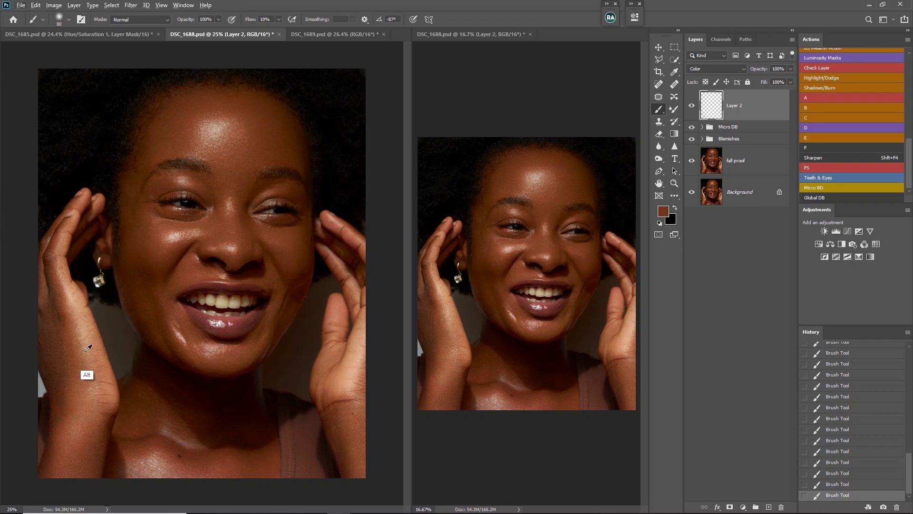
pyautogui.keyDown('alt'); pyautogui.click(72, 345); pyautogui.keyUp('alt')
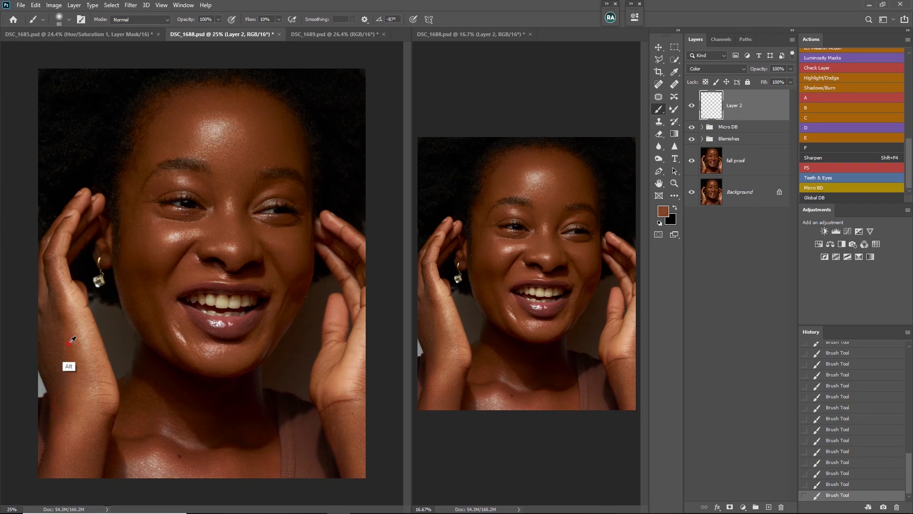
pyautogui.moveTo(46, 320)
pyautogui.mouseDown()
pyautogui.moveTo(59, 323)
pyautogui.moveTo(60, 344)
pyautogui.moveTo(47, 346)
pyautogui.moveTo(63, 339)
pyautogui.moveTo(58, 376)
pyautogui.moveTo(48, 346)
pyautogui.moveTo(55, 386)
pyautogui.moveTo(40, 337)
pyautogui.moveTo(69, 383)
pyautogui.moveTo(54, 396)
pyautogui.moveTo(54, 305)
pyautogui.moveTo(60, 333)
pyautogui.moveTo(48, 287)
pyautogui.moveTo(41, 318)
pyautogui.moveTo(40, 280)
pyautogui.moveTo(51, 297)
pyautogui.moveTo(51, 271)
pyautogui.moveTo(64, 366)
pyautogui.moveTo(64, 303)
pyautogui.moveTo(56, 321)
pyautogui.moveTo(45, 306)
pyautogui.moveTo(66, 366)
pyautogui.mouseUp()
pyautogui.press(']')
# - Lower Layer 2's opacity to 67% and paint colour over the left hand
pyautogui.moveTo(761, 70); pyautogui.dragTo(744, 71)
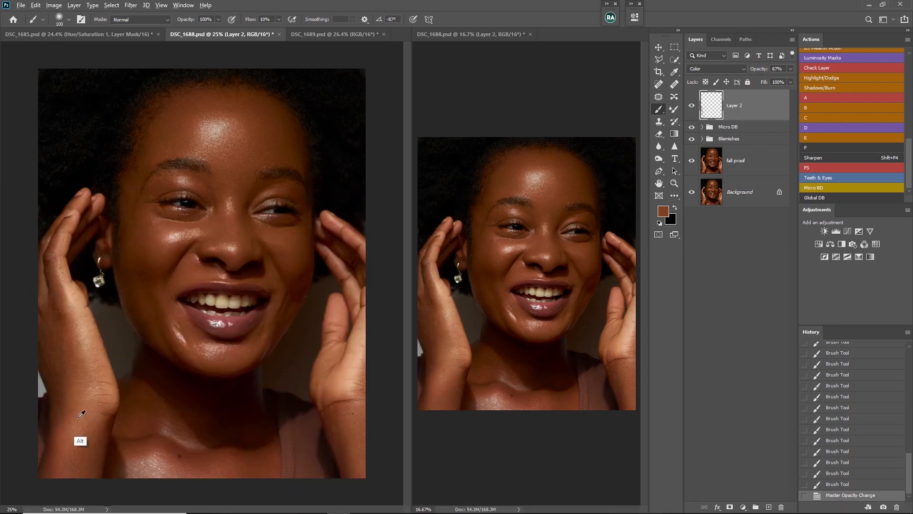
pyautogui.moveTo(77, 434)
pyautogui.mouseDown()
pyautogui.moveTo(63, 451)
pyautogui.moveTo(67, 396)
pyautogui.moveTo(54, 428)
pyautogui.moveTo(70, 376)
pyautogui.moveTo(65, 450)
pyautogui.moveTo(95, 469)
pyautogui.mouseUp()
pyautogui.click(71, 461)
pyautogui.click(69, 461)
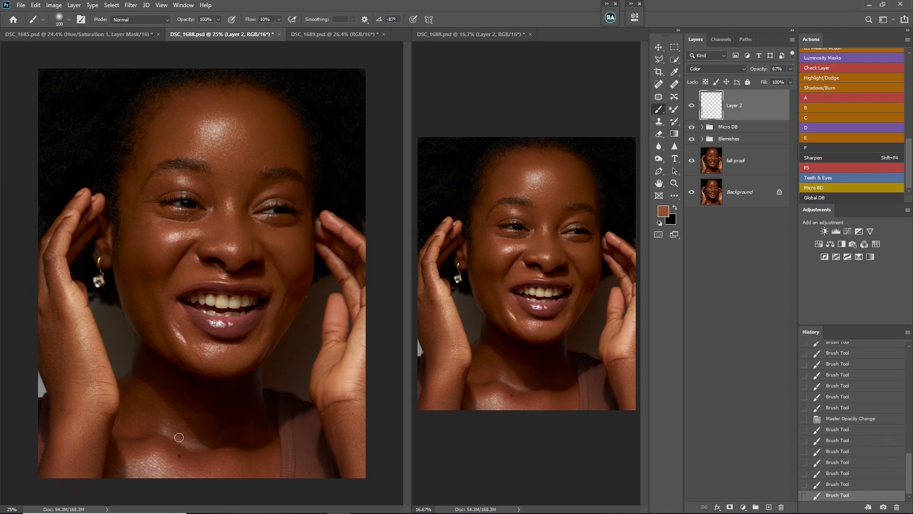
# - Sample a darker brown from the neck and even out the neck's skin tone
pyautogui.keyDown('alt'); pyautogui.click(147, 421); pyautogui.keyUp('alt')
pyautogui.click(134, 431)
pyautogui.click(127, 405)
pyautogui.click(144, 393)
pyautogui.click(134, 414)
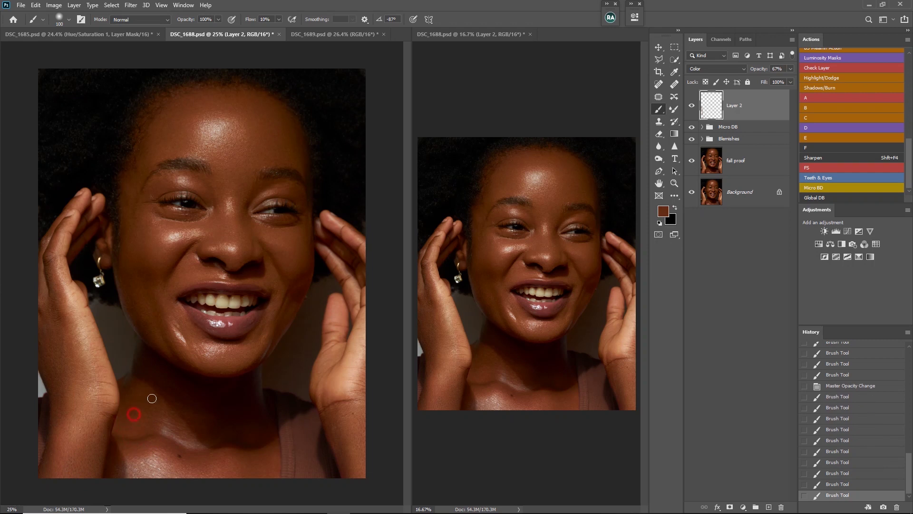
pyautogui.click(136, 412)
pyautogui.click(152, 413)
pyautogui.click(142, 418)
pyautogui.click(130, 402)
# - Paint skin colour over the neck and add a faint dab on the collarbone
pyautogui.click(160, 404)
pyautogui.click(148, 408)
pyautogui.click(150, 407)
pyautogui.click(163, 412)
pyautogui.click(154, 445)
# - Zoom the left view out to 16.67% and bring up the Beauty Retouch v3.3 panel
pyautogui.hotkey('ctrl', '-')
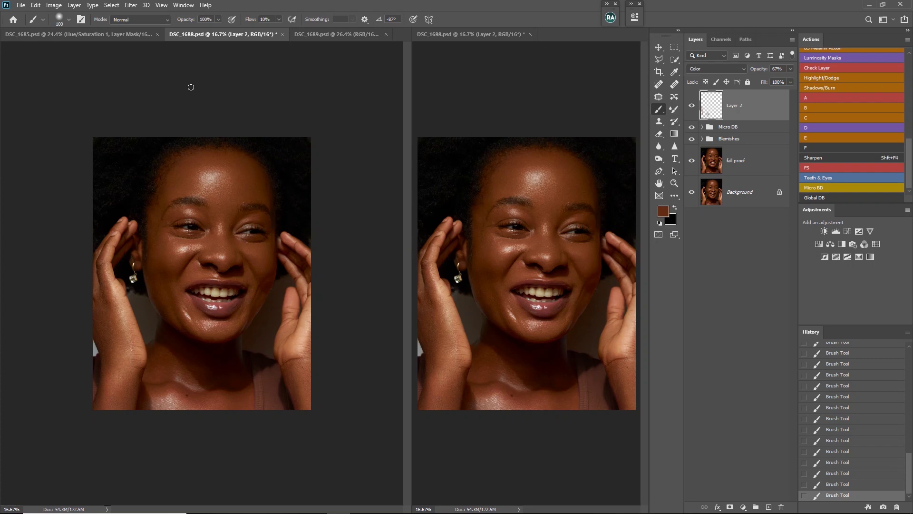
pyautogui.click(611, 18)
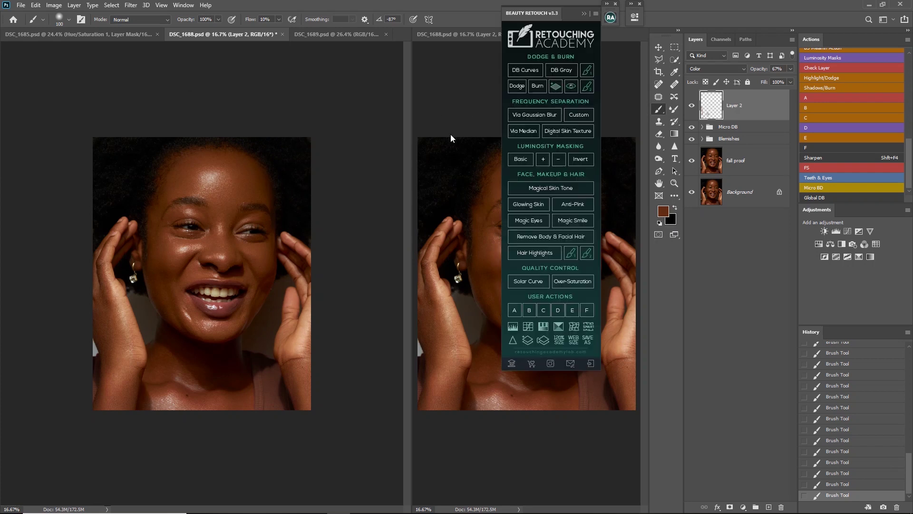
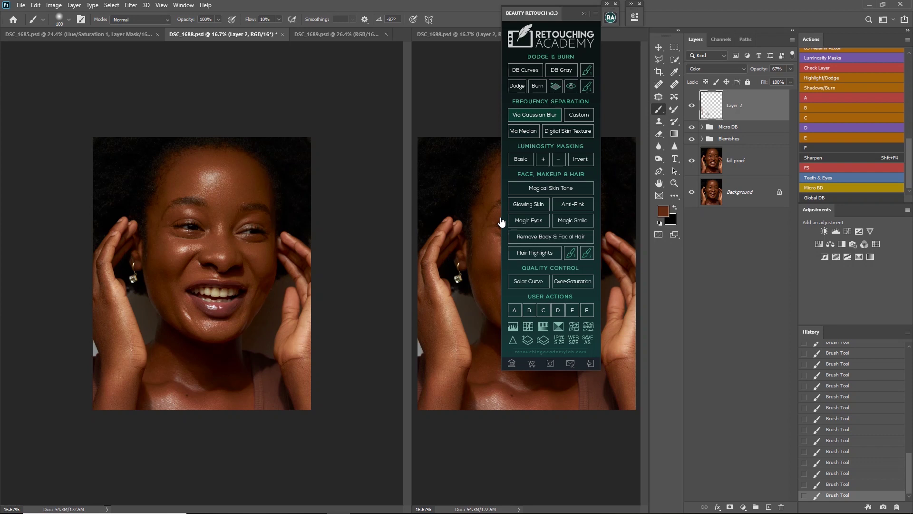
# - Add a layer and split the portrait into frequency-separation layers with an 8-pixel Gaussian Blur radius
pyautogui.hotkey('ctrl', 'shift', 'alt', 'n')
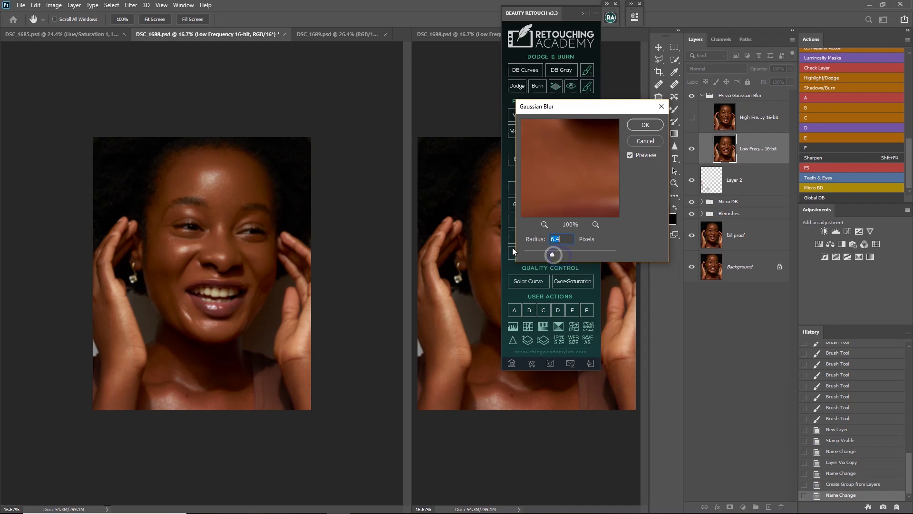
pyautogui.write('8')
pyautogui.click(643, 125)
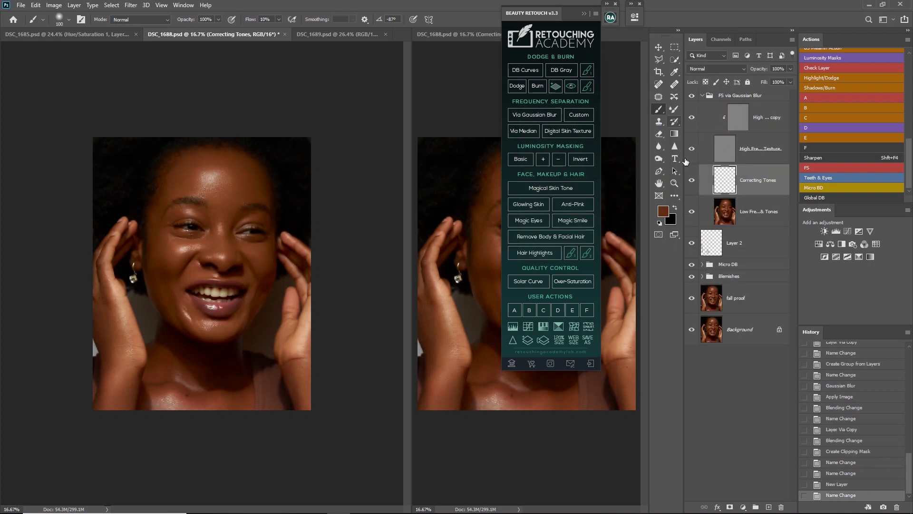
pyautogui.click(674, 110)
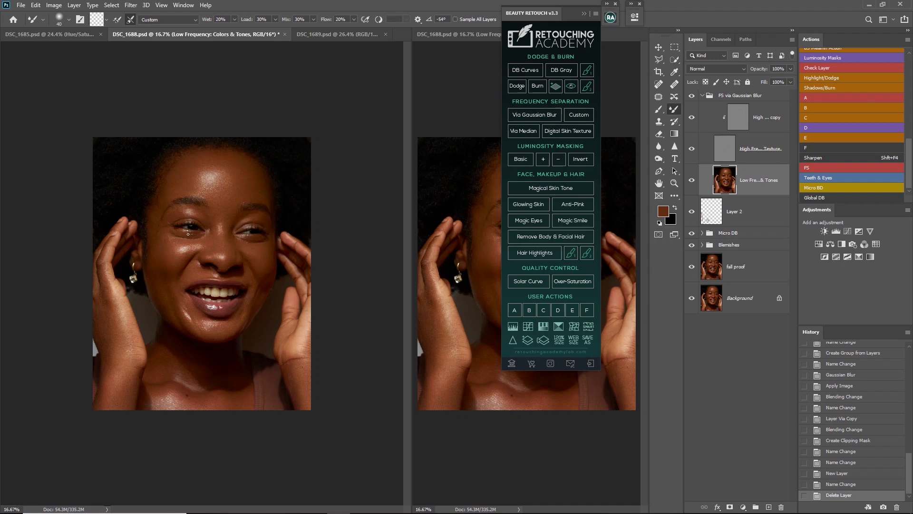
# - Blend the forehead tones with the Mixer Brush, from the left brow up to the upper forehead
pyautogui.hotkey('ctrl', '+')
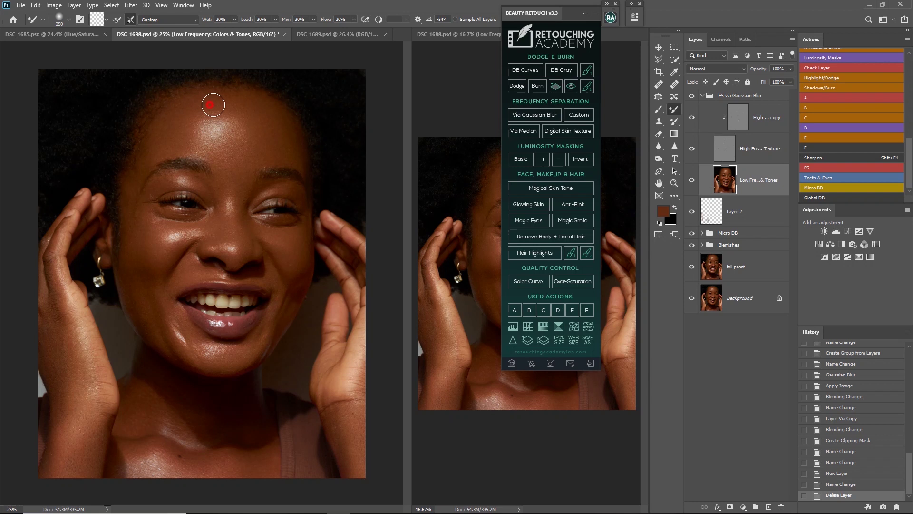
pyautogui.moveTo(210, 106)
pyautogui.mouseDown()
pyautogui.moveTo(222, 117)
pyautogui.moveTo(196, 142)
pyautogui.mouseUp()
pyautogui.moveTo(196, 143); pyautogui.dragTo(199, 147)
pyautogui.click(203, 147)
pyautogui.click(216, 150)
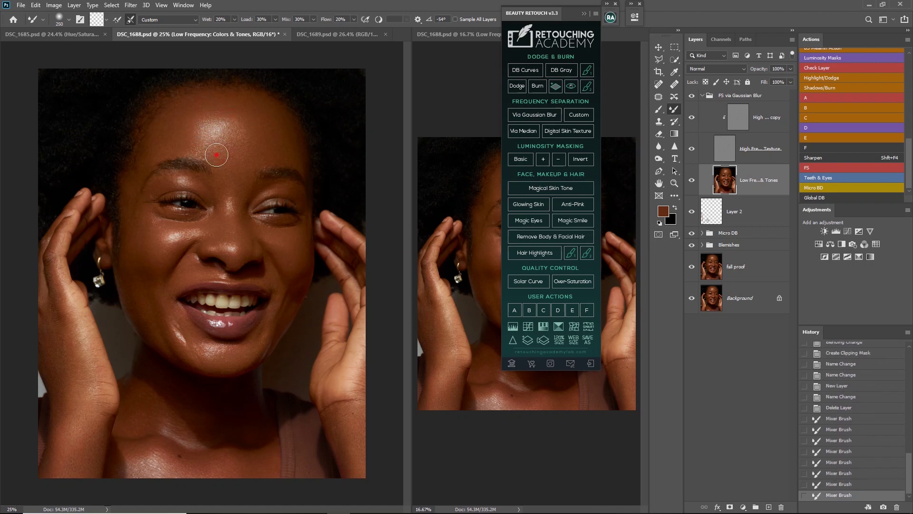
pyautogui.press(']')
pyautogui.press(']')
pyautogui.click(246, 146)
pyautogui.click(244, 139)
pyautogui.click(253, 122)
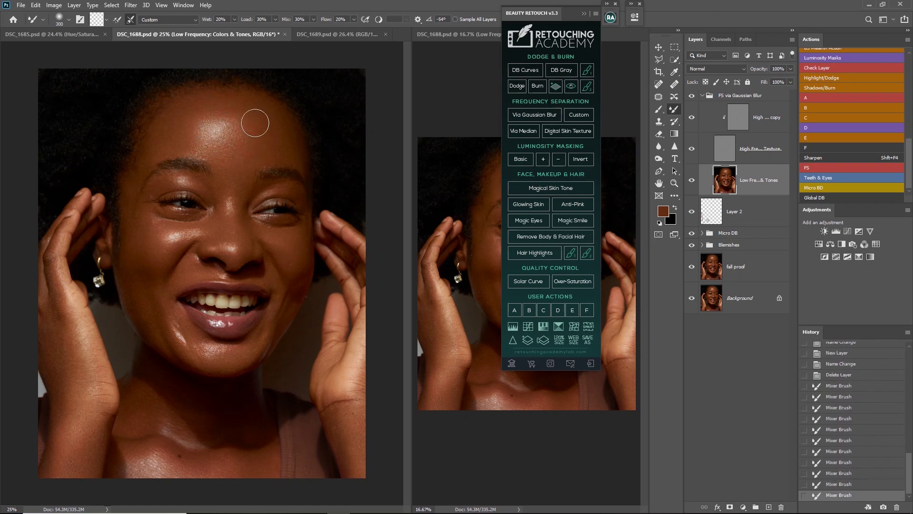
pyautogui.click(235, 112)
pyautogui.press('[')
pyautogui.click(218, 125)
# - Blend the upper right forehead with the brush enlarged to 300–400
pyautogui.press(']')
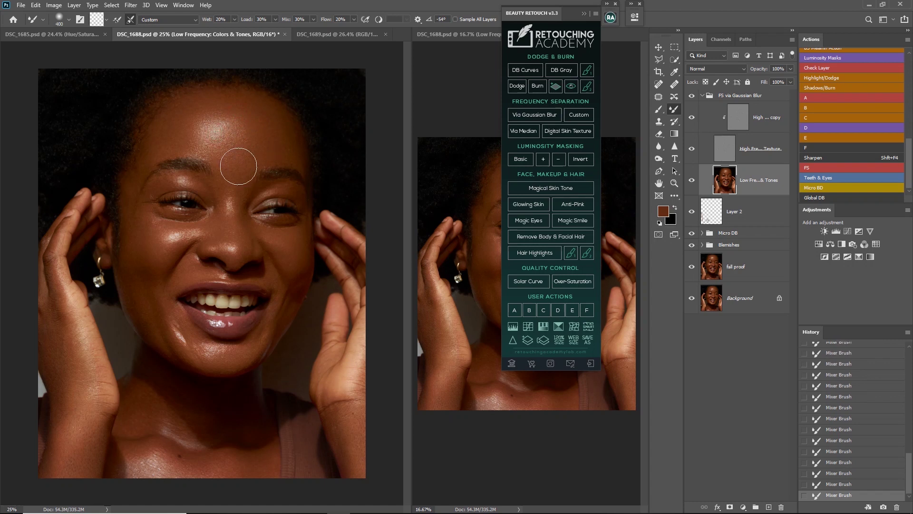
pyautogui.click(283, 145)
pyautogui.click(287, 128)
pyautogui.press(']')
pyautogui.press(']')
pyautogui.click(266, 106)
pyautogui.click(276, 135)
pyautogui.press('[')
pyautogui.press('[')
pyautogui.press('[')
# - Blend the upper-left forehead and down the left temple with a 250 brush
pyautogui.click(160, 123)
pyautogui.moveTo(156, 131)
pyautogui.mouseDown()
pyautogui.moveTo(139, 142)
pyautogui.moveTo(132, 183)
pyautogui.mouseUp()
pyautogui.press(']')
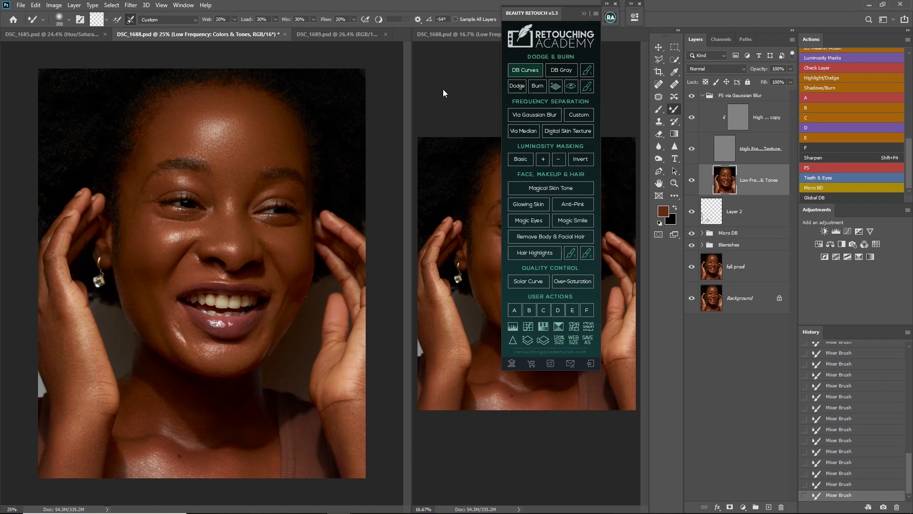
pyautogui.hotkey('ctrl', '-')
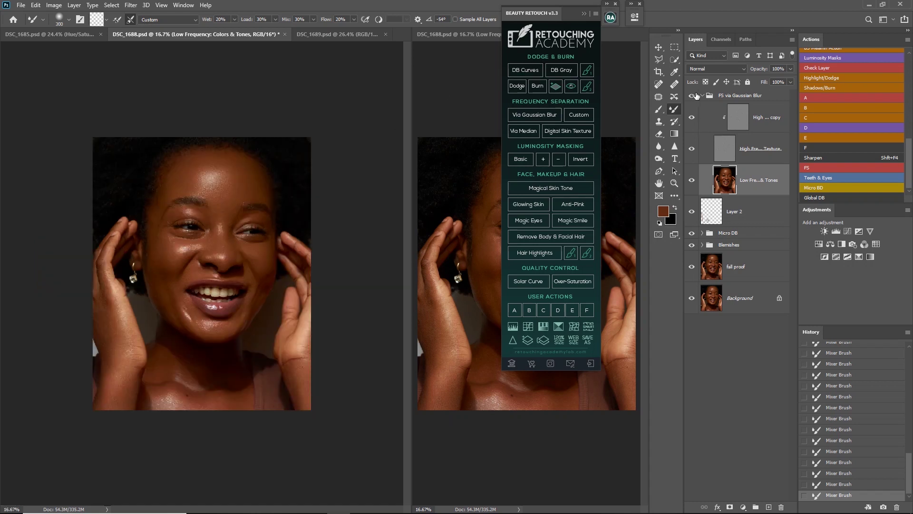
# - Toggle the frequency-separation group for a before/after check, then select the Low Frequency: Colors & Tones layer
pyautogui.click(692, 96)
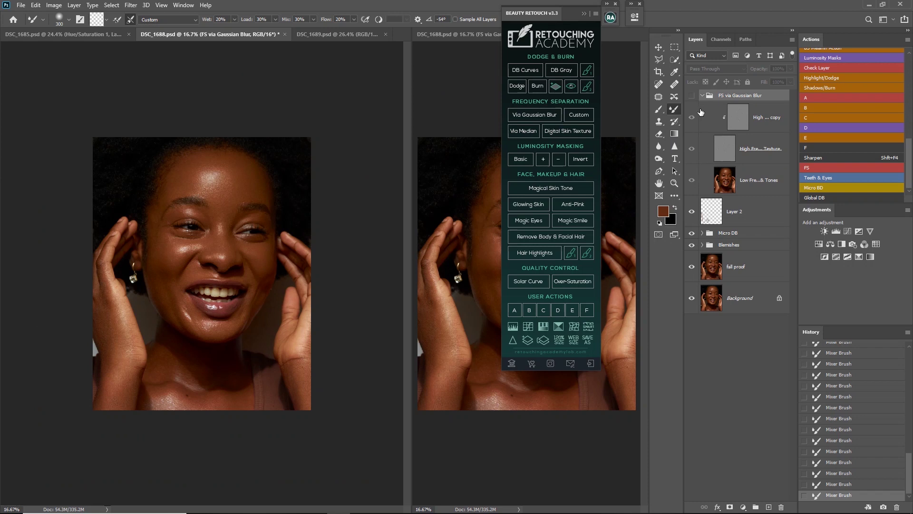
pyautogui.click(692, 96)
pyautogui.click(692, 96)
pyautogui.click(692, 96)
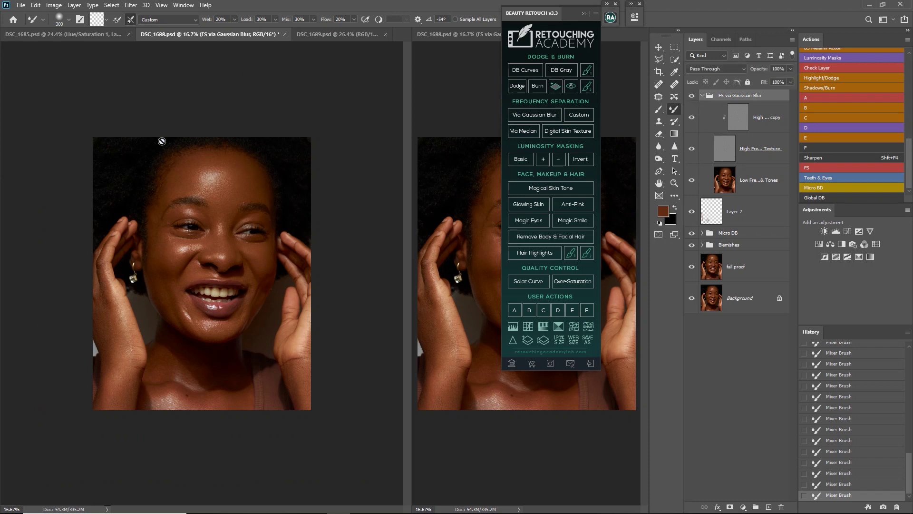
pyautogui.hotkey('ctrl', '+')
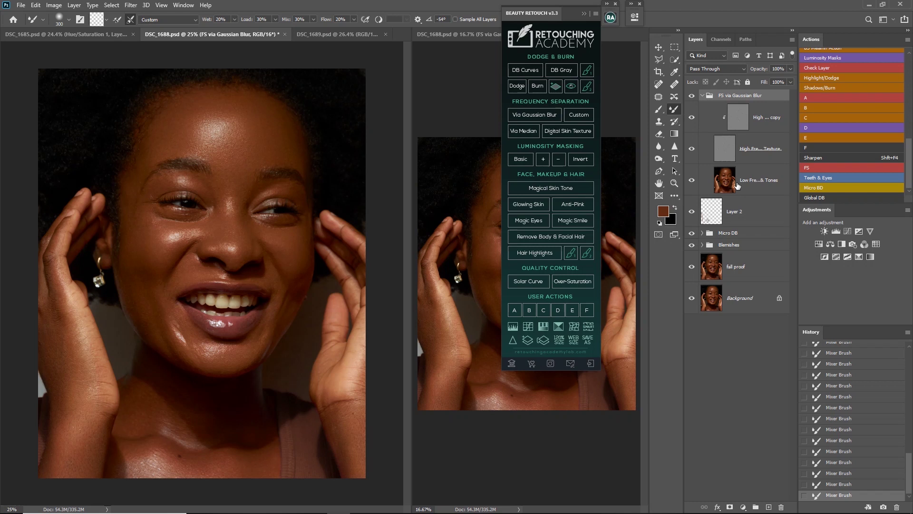
pyautogui.click(727, 191)
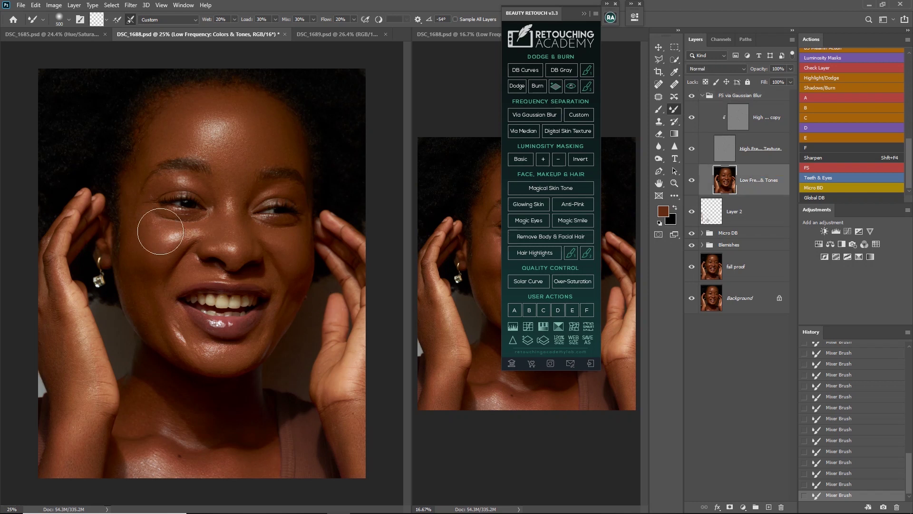
# - Blend the tones on the chin and beside the nose with a 150 brush
pyautogui.press('[')
pyautogui.press('[')
pyautogui.press('[')
pyautogui.press('[')
pyautogui.press('[')
pyautogui.press('[')
pyautogui.press('[')
pyautogui.press('[')
pyautogui.press(']')
pyautogui.press(']')
pyautogui.click(180, 335)
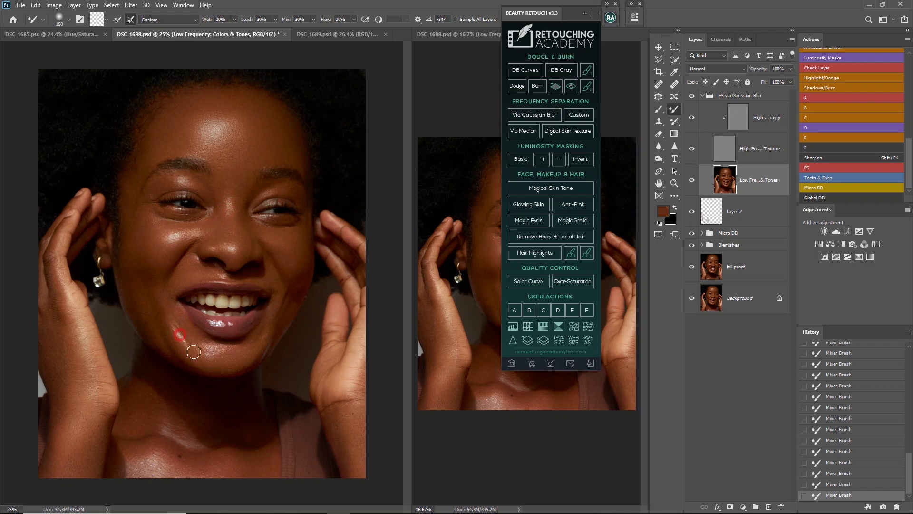
pyautogui.press('[')
pyautogui.press('[')
pyautogui.click(190, 268)
pyautogui.press(']')
pyautogui.press(']')
# - Blend the upper chin and the skin below and near the lower lip
pyautogui.click(251, 352)
pyautogui.click(214, 359)
pyautogui.click(228, 369)
pyautogui.click(238, 352)
pyautogui.hotkey('ctrl', '+')
pyautogui.hotkey('ctrl', '-')
pyautogui.hotkey('ctrl', '-')
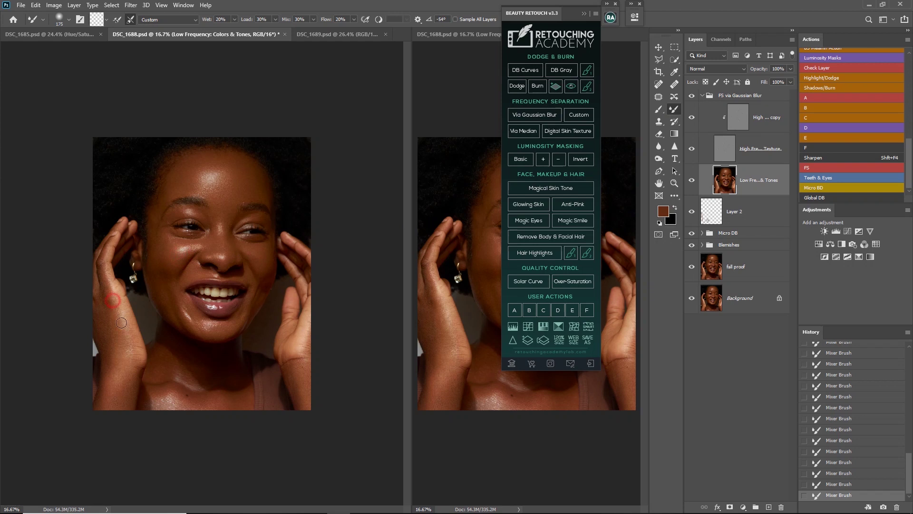
# - Blend the hair edges around the forehead and beside the ear with a 200 brush
pyautogui.press(']')
pyautogui.press(']')
pyautogui.press(']')
pyautogui.hotkey('ctrl', '-')
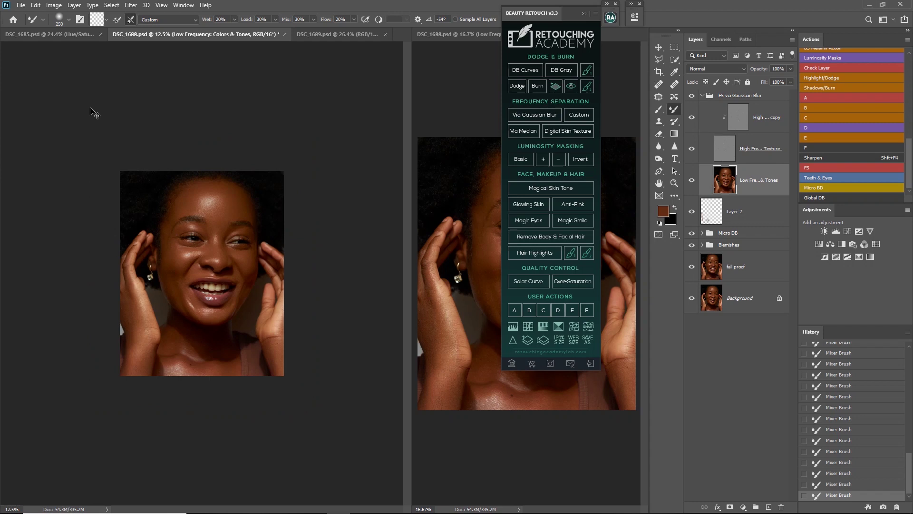
pyautogui.hotkey('ctrl', '0')
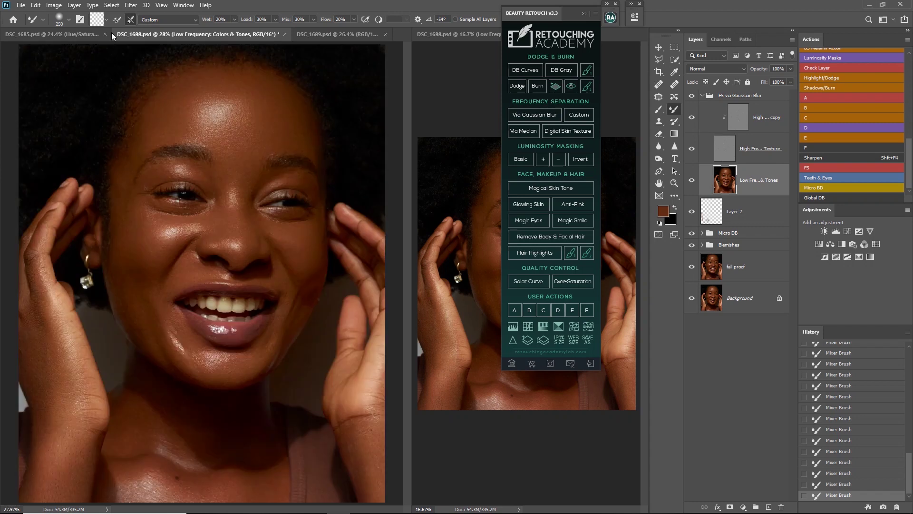
pyautogui.hotkey('ctrl', '-')
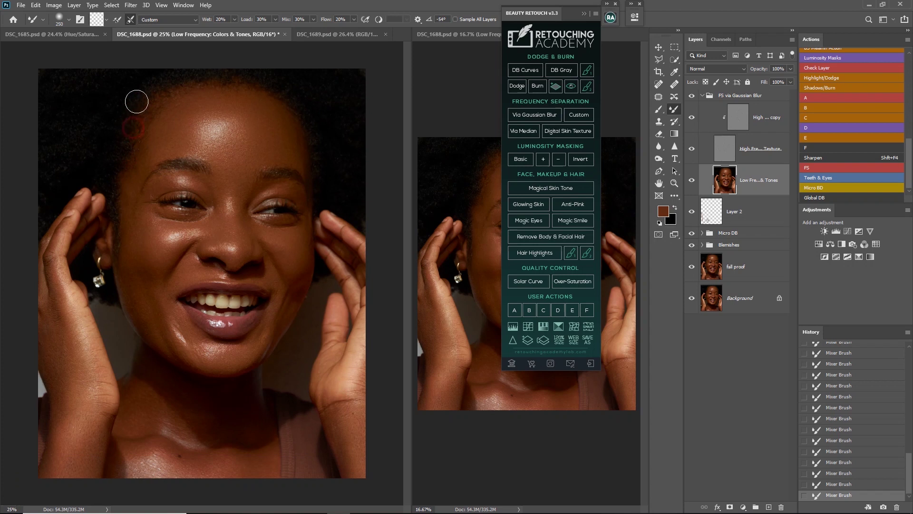
pyautogui.moveTo(152, 98)
pyautogui.mouseDown()
pyautogui.moveTo(164, 78)
pyautogui.moveTo(171, 92)
pyautogui.moveTo(188, 84)
pyautogui.moveTo(143, 100)
pyautogui.mouseUp()
pyautogui.click(298, 103)
pyautogui.moveTo(319, 108)
pyautogui.mouseDown()
pyautogui.moveTo(324, 169)
pyautogui.moveTo(323, 132)
pyautogui.moveTo(336, 145)
pyautogui.moveTo(324, 151)
pyautogui.moveTo(300, 92)
pyautogui.moveTo(295, 107)
pyautogui.moveTo(266, 87)
pyautogui.mouseUp()
pyautogui.moveTo(108, 161)
pyautogui.mouseDown()
pyautogui.moveTo(118, 163)
pyautogui.moveTo(122, 185)
pyautogui.mouseUp()
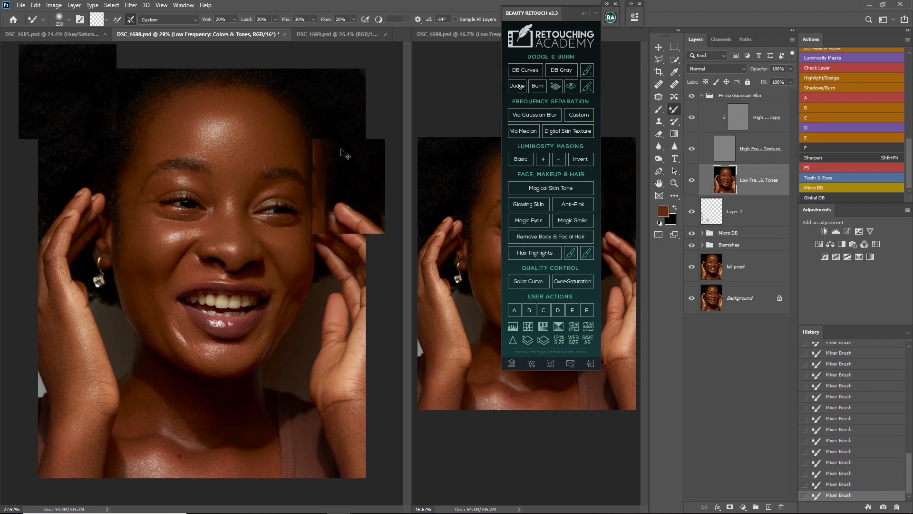
# - Blend the chin and neck down beside the hand with a 150–175 brush
pyautogui.hotkey('ctrl', '-')
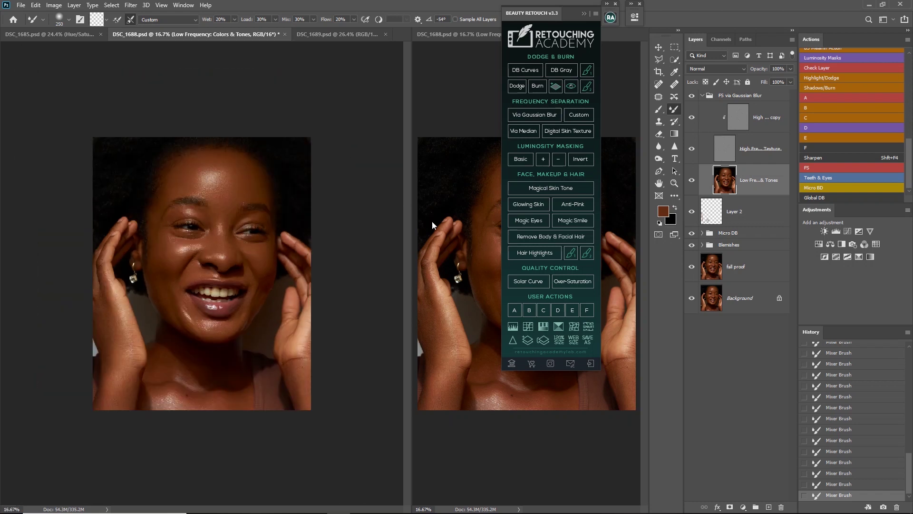
pyautogui.press('[')
pyautogui.press('[')
pyautogui.scroll(3, 235, 309)
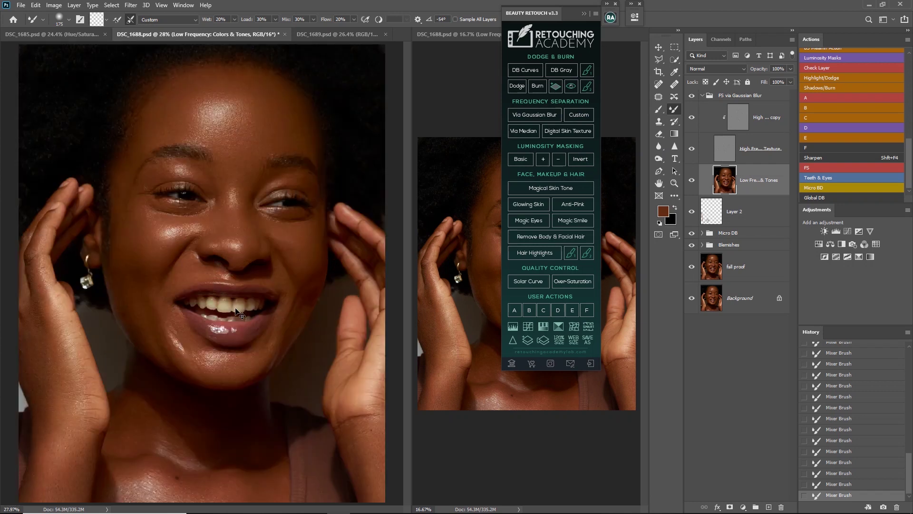
pyautogui.moveTo(289, 383)
pyautogui.mouseDown()
pyautogui.moveTo(300, 387)
pyautogui.moveTo(292, 381)
pyautogui.mouseUp()
pyautogui.press('[')
pyautogui.moveTo(292, 369)
pyautogui.mouseDown()
pyautogui.moveTo(314, 397)
pyautogui.moveTo(322, 337)
pyautogui.moveTo(344, 282)
pyautogui.mouseUp()
pyautogui.press(']')
pyautogui.hotkey('ctrl', '-')
pyautogui.hotkey('ctrl', '-')
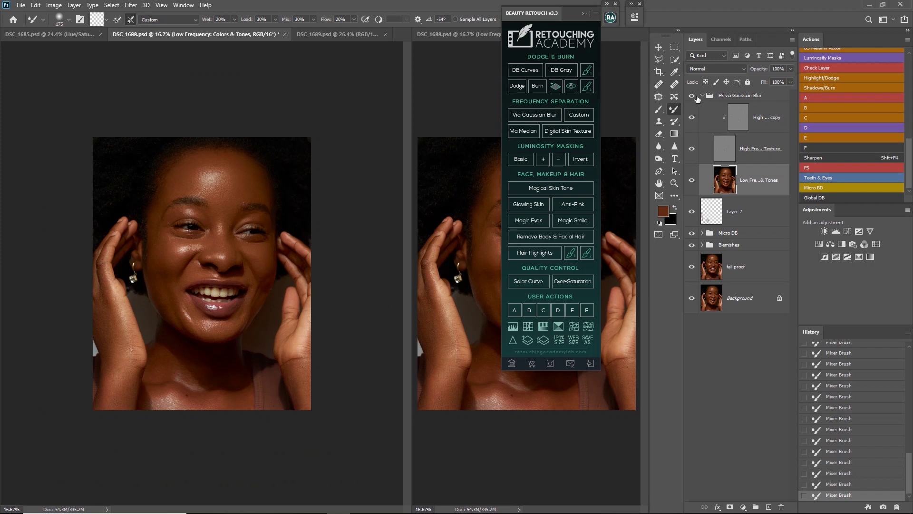
# - Set the frequency-separation group's opacity to 70%
pyautogui.click(695, 97)
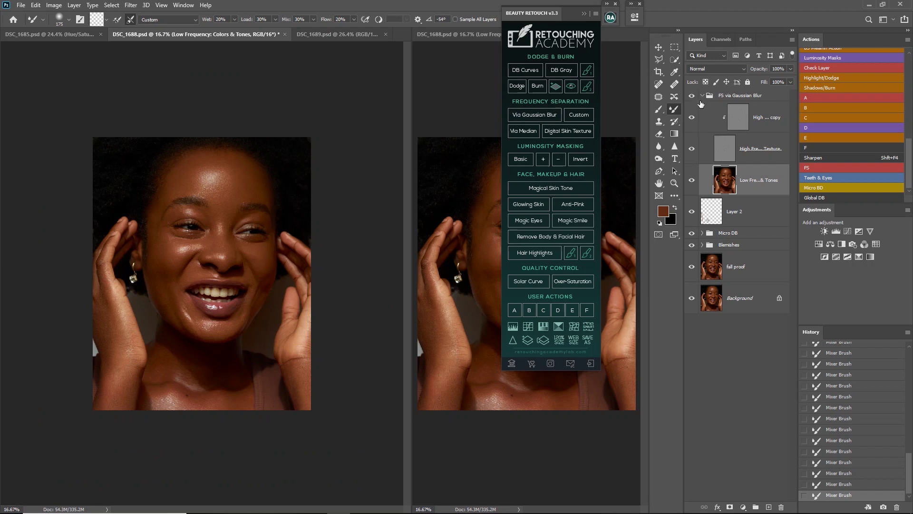
pyautogui.click(756, 95)
pyautogui.click(775, 72)
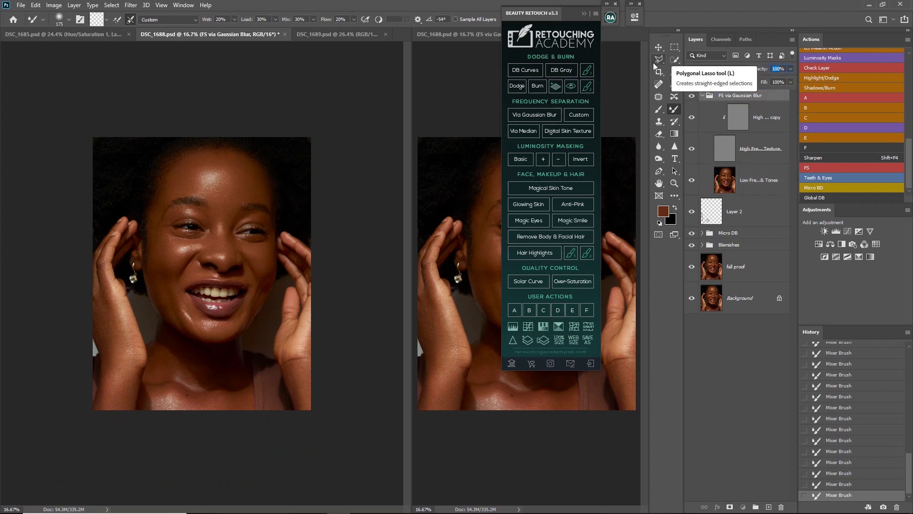
pyautogui.write('0')
pyautogui.press('Return')
pyautogui.write('70')
pyautogui.hotkey('ctrl', '-')
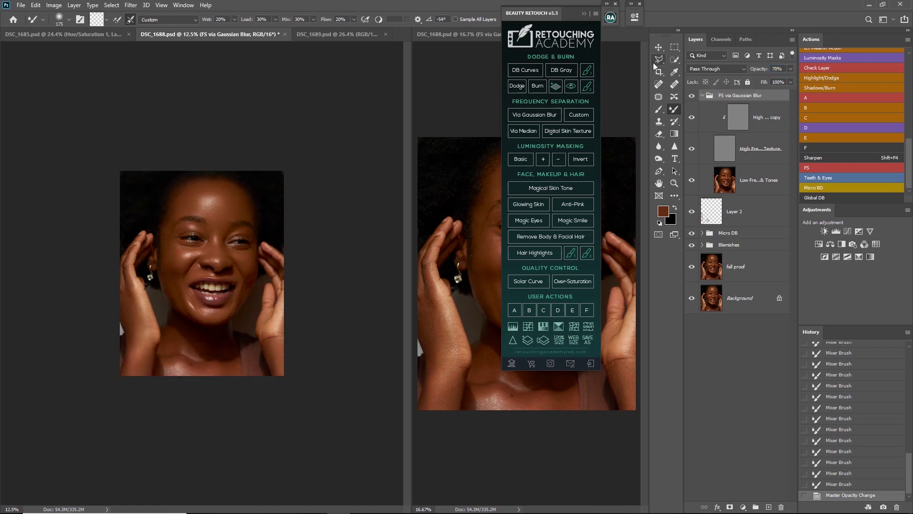
# - Compare the original Background layer alone against the full retouch, twice
pyautogui.keyDown('alt'); pyautogui.click(691, 304); pyautogui.keyUp('alt')
pyautogui.hotkey('ctrl', '0')
pyautogui.keyDown('alt'); pyautogui.click(692, 302); pyautogui.keyUp('alt')
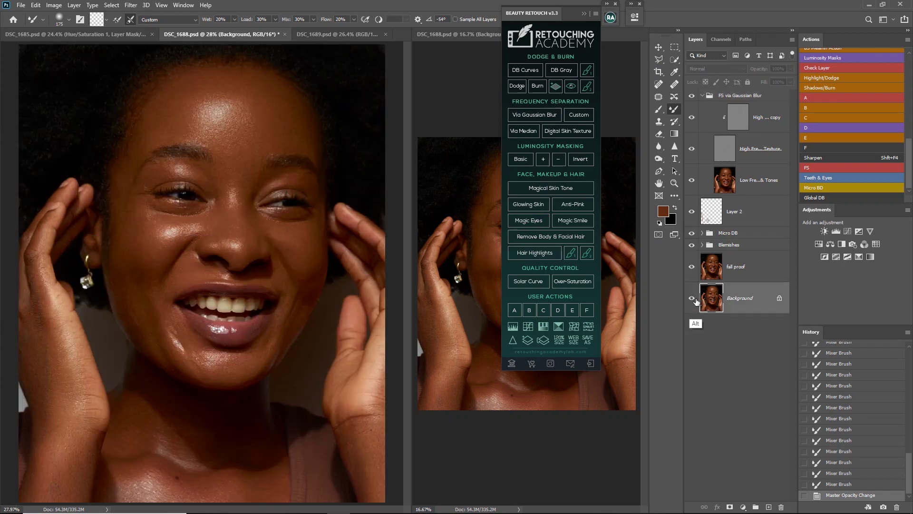
pyautogui.keyDown('alt'); pyautogui.click(695, 301); pyautogui.keyUp('alt')
pyautogui.keyDown('alt'); pyautogui.click(696, 299); pyautogui.keyUp('alt')
pyautogui.hotkey('ctrl', '-')
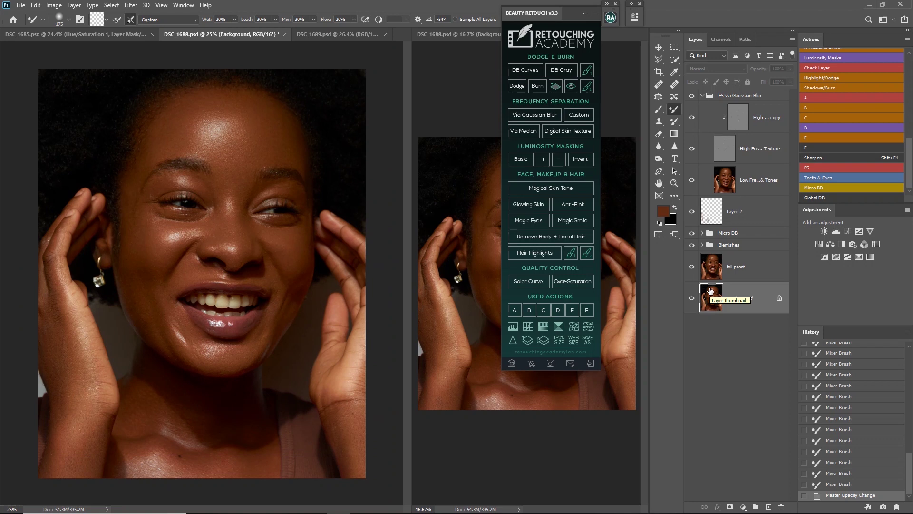
pyautogui.hotkey('ctrl', '-')
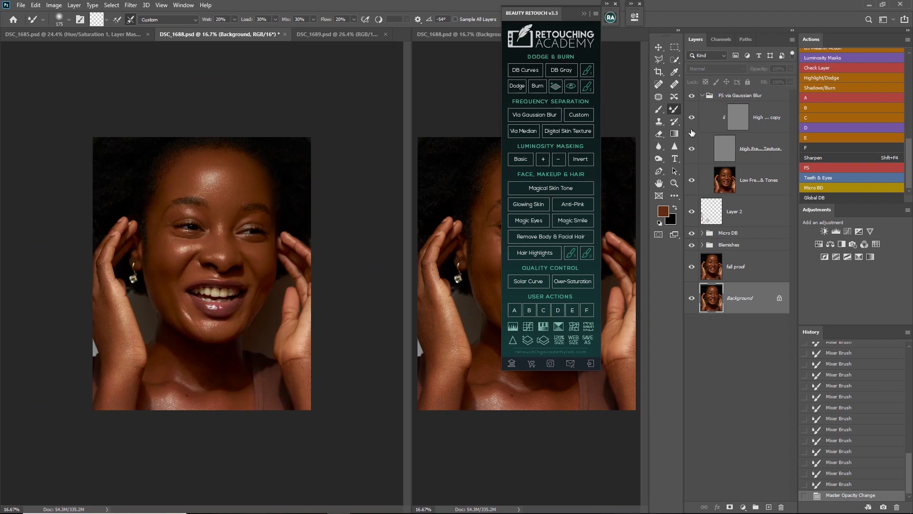
# - Hide and collapse the frequency-separation group
pyautogui.click(695, 99)
pyautogui.hotkey('ctrl', '-')
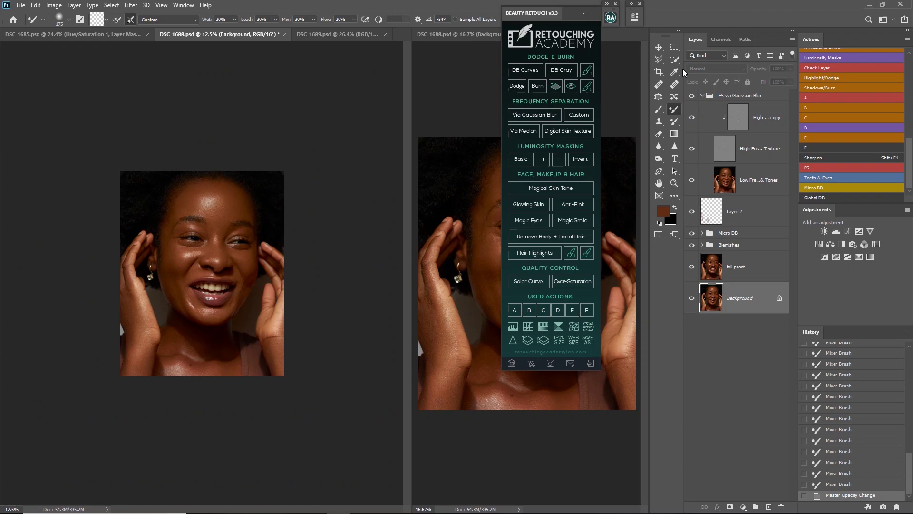
pyautogui.hotkey('ctrl', '0')
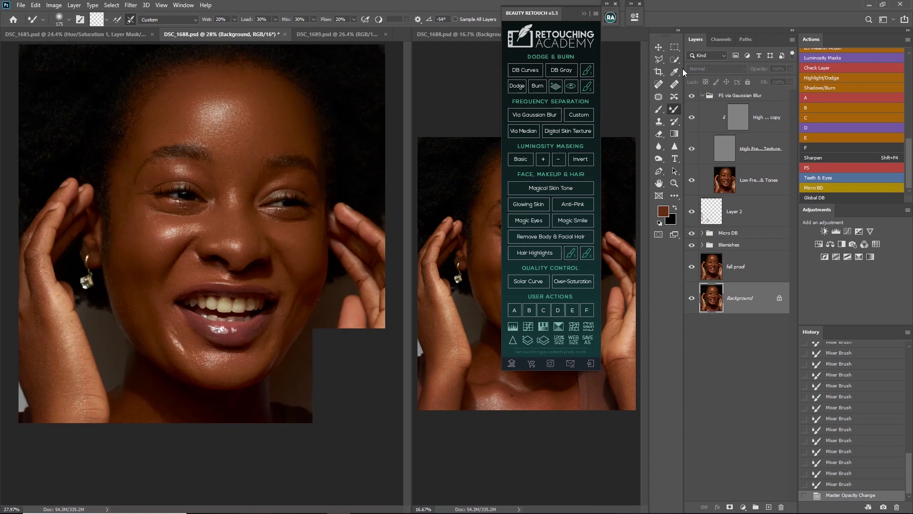
pyautogui.click(703, 95)
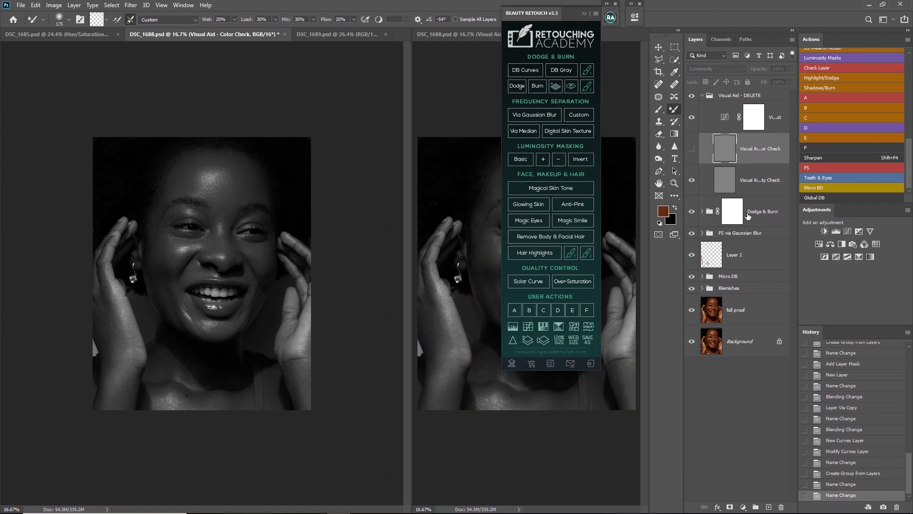
# - Target the Burn curve mask with a 600 Brush at 3% flow and white colour
pyautogui.click(702, 211)
pyautogui.click(754, 274)
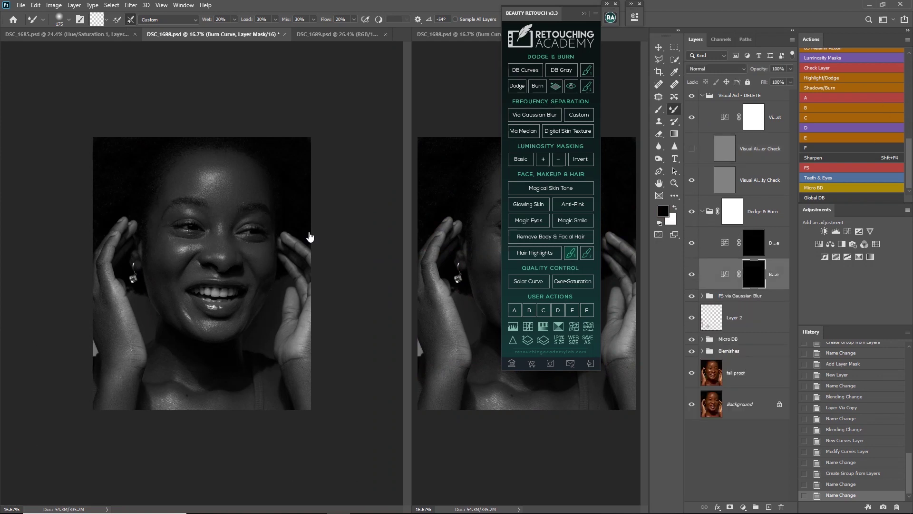
pyautogui.click(659, 109)
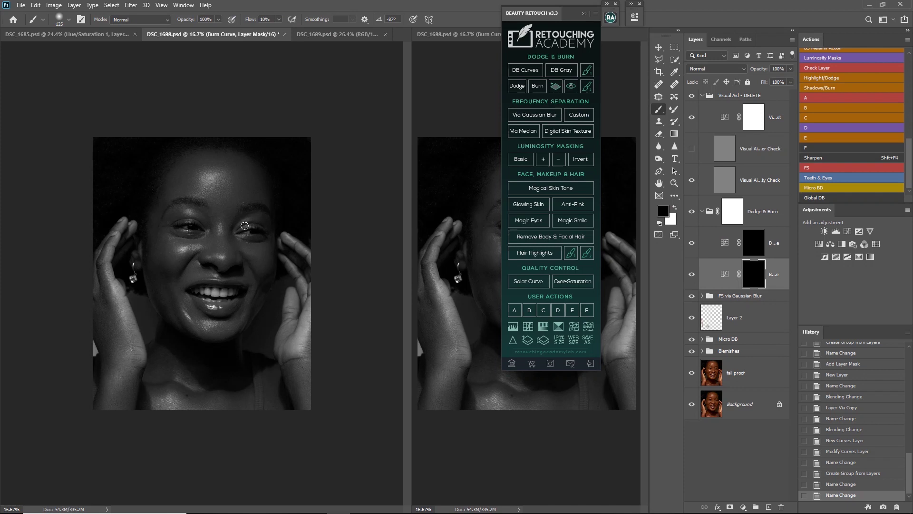
pyautogui.press(']')
pyautogui.press(']')
pyautogui.press(']')
pyautogui.press(']')
pyautogui.press(']')
pyautogui.press(']')
pyautogui.press(']')
pyautogui.press(']')
pyautogui.hotkey('shift', '0')
pyautogui.hotkey('shift', '3')
pyautogui.moveTo(218, 157); pyautogui.dragTo(188, 177)
pyautogui.press('[')
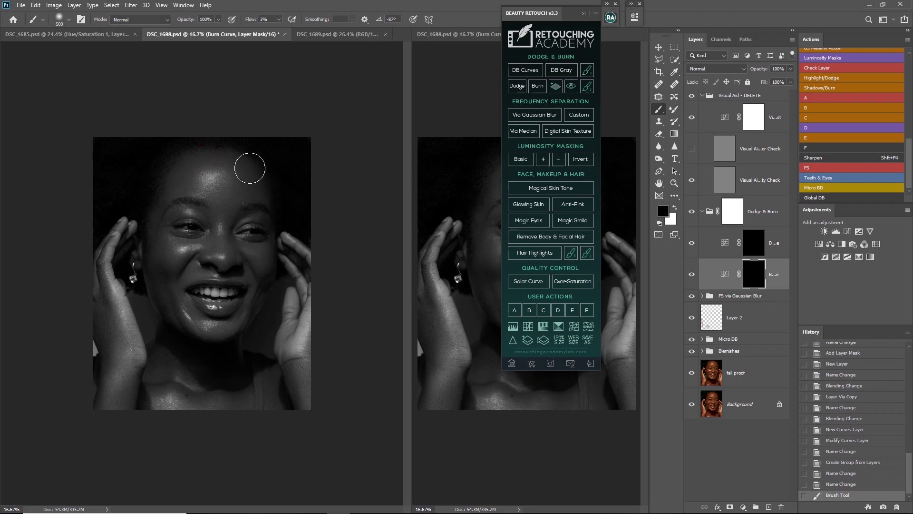
pyautogui.press(']')
pyautogui.click(676, 209)
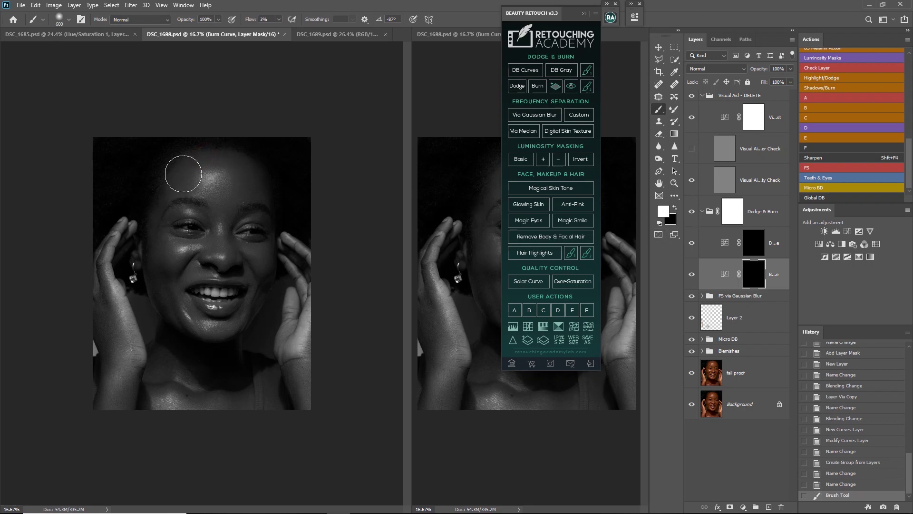
# - Burn the forehead, between the eyes and a small cheek area
pyautogui.press('[')
pyautogui.moveTo(179, 174)
pyautogui.mouseDown()
pyautogui.moveTo(213, 158)
pyautogui.moveTo(180, 182)
pyautogui.moveTo(210, 180)
pyautogui.moveTo(216, 157)
pyautogui.moveTo(228, 159)
pyautogui.moveTo(231, 186)
pyautogui.moveTo(256, 193)
pyautogui.moveTo(257, 171)
pyautogui.mouseUp()
pyautogui.press('[')
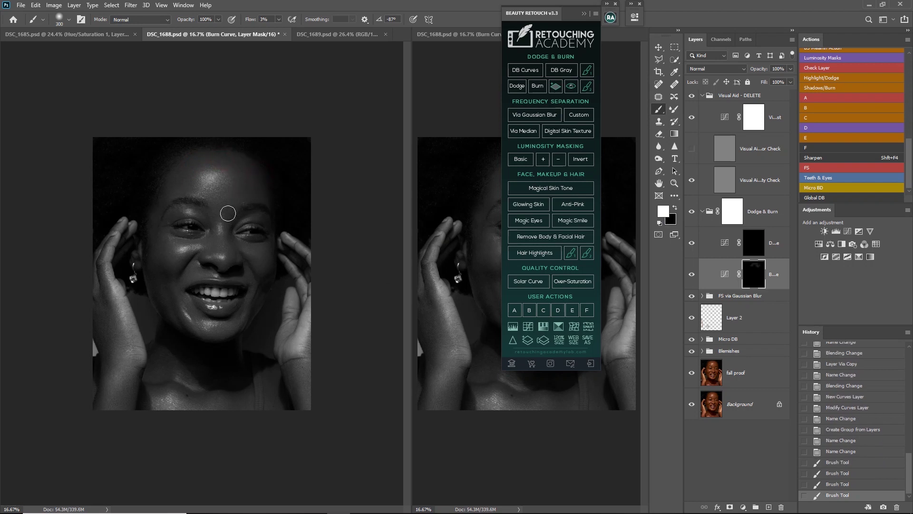
pyautogui.press('[')
pyautogui.press('[')
pyautogui.press('[')
pyautogui.press('[')
pyautogui.press('[')
pyautogui.press('[')
pyautogui.moveTo(231, 214)
pyautogui.mouseDown()
pyautogui.moveTo(230, 238)
pyautogui.moveTo(226, 221)
pyautogui.moveTo(215, 239)
pyautogui.mouseUp()
pyautogui.press(']')
pyautogui.press(']')
pyautogui.press(']')
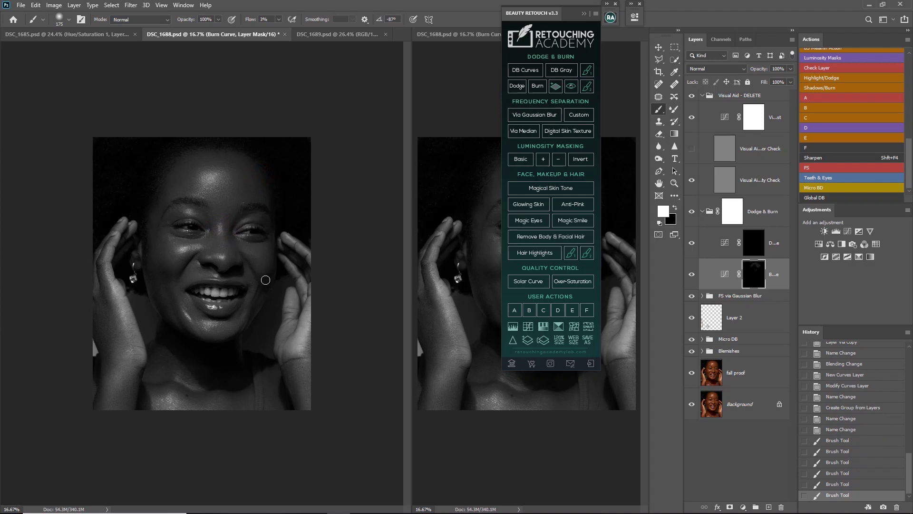
pyautogui.moveTo(262, 278); pyautogui.dragTo(258, 267)
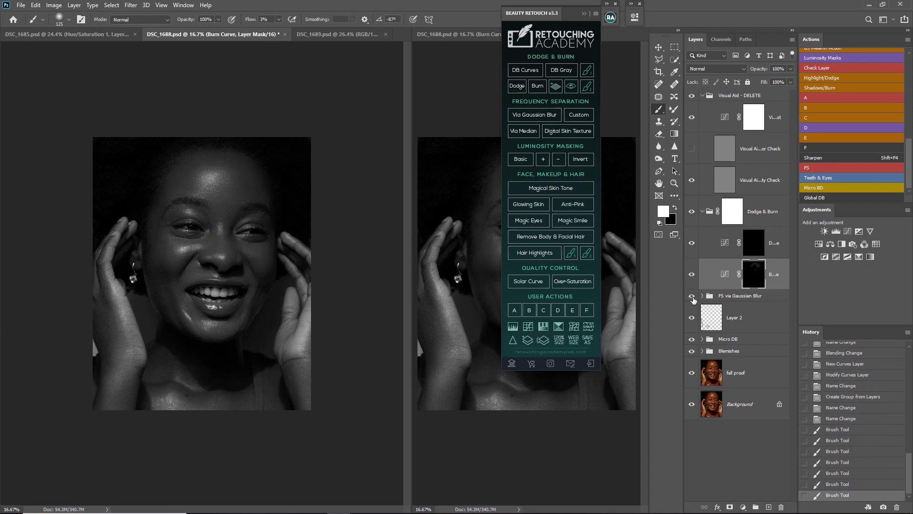
# - Hide FS via Gaussian Blur, Layer 2 and Micro DB, then burn the cheek, chin and jaw
pyautogui.moveTo(692, 297); pyautogui.dragTo(692, 340)
pyautogui.moveTo(163, 244)
pyautogui.mouseDown()
pyautogui.moveTo(161, 277)
pyautogui.moveTo(172, 255)
pyautogui.moveTo(160, 235)
pyautogui.mouseUp()
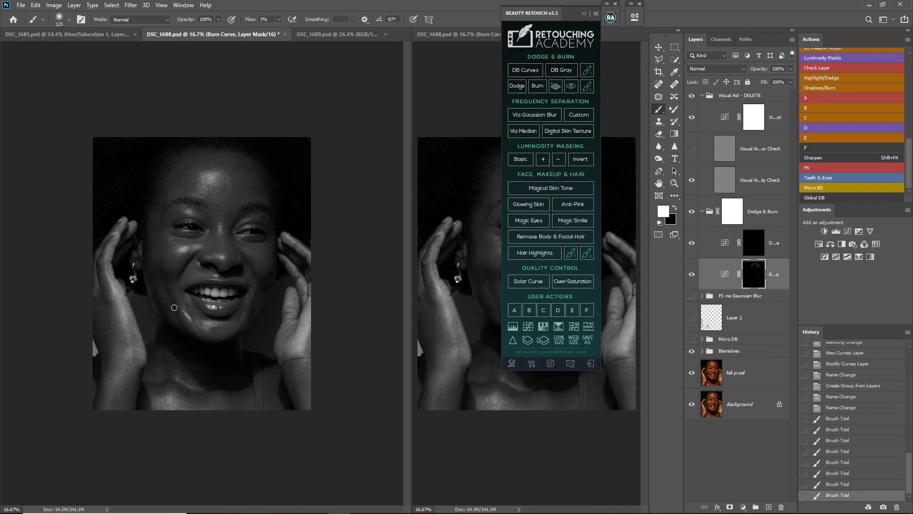
pyautogui.press(']')
pyautogui.press(']')
pyautogui.moveTo(162, 271)
pyautogui.mouseDown()
pyautogui.moveTo(171, 265)
pyautogui.moveTo(166, 279)
pyautogui.moveTo(147, 271)
pyautogui.moveTo(156, 293)
pyautogui.moveTo(191, 314)
pyautogui.mouseUp()
pyautogui.press('[')
pyautogui.press('[')
pyautogui.press(']')
pyautogui.press(']')
pyautogui.moveTo(189, 314); pyautogui.dragTo(251, 315)
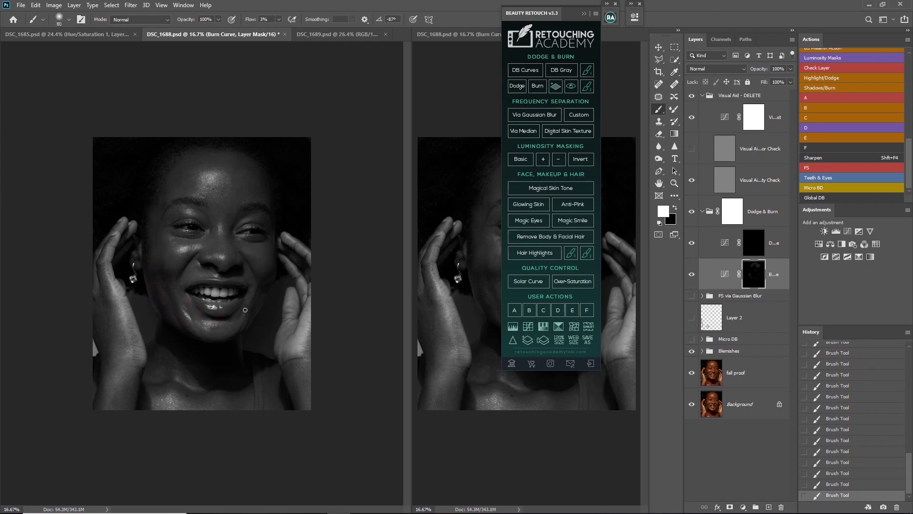
pyautogui.click(258, 289)
pyautogui.moveTo(254, 314); pyautogui.dragTo(236, 333)
# - Burn small spots on the left cheek and along the cheek edge
pyautogui.moveTo(193, 252); pyautogui.dragTo(174, 256)
pyautogui.press('[')
pyautogui.moveTo(185, 239); pyautogui.dragTo(196, 240)
pyautogui.press('[')
pyautogui.press('[')
pyautogui.press('[')
pyautogui.moveTo(275, 264)
pyautogui.mouseDown()
pyautogui.moveTo(277, 257)
pyautogui.moveTo(251, 259)
pyautogui.mouseUp()
# - Burn highlights and bright spots on the hands, neck and lower right
pyautogui.press('[')
pyautogui.press(']')
pyautogui.press(']')
pyautogui.press(']')
pyautogui.press(']')
pyautogui.press(']')
pyautogui.press(']')
pyautogui.press(']')
pyautogui.moveTo(104, 376); pyautogui.dragTo(96, 421)
pyautogui.press('[')
pyautogui.press('[')
pyautogui.click(122, 334)
pyautogui.press('[')
pyautogui.click(129, 323)
pyautogui.press('[')
pyautogui.press('[')
pyautogui.click(185, 387)
pyautogui.press(']')
pyautogui.click(155, 353)
pyautogui.click(300, 399)
pyautogui.click(753, 253)
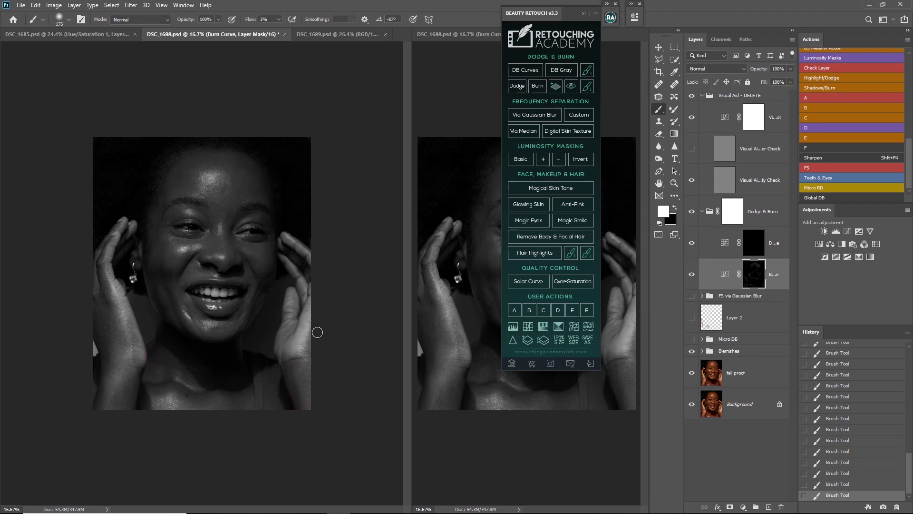
# - Dodge the left wrist and forehead on the Dodge curve mask, then hide Visual Aid - DELETE
pyautogui.press('[')
pyautogui.click(112, 377)
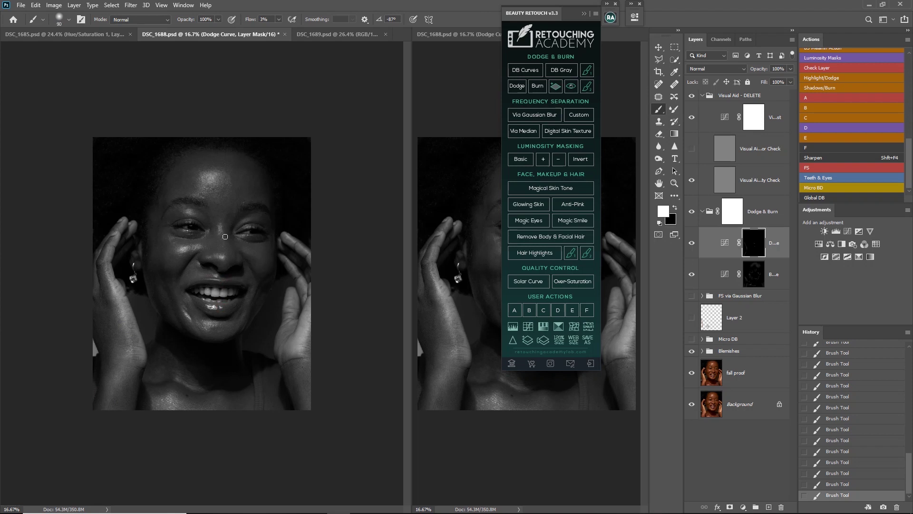
pyautogui.press(']')
pyautogui.press(']')
pyautogui.press(']')
pyautogui.press(']')
pyautogui.moveTo(210, 178); pyautogui.dragTo(221, 180)
pyautogui.press('[')
pyautogui.press('[')
pyautogui.press('[')
pyautogui.press('[')
pyautogui.press('[')
pyautogui.click(693, 97)
# - Delete the Visual Aid - DELETE group and re-show FS via Gaussian Blur, Layer 2 and Micro DB
pyautogui.click(723, 96)
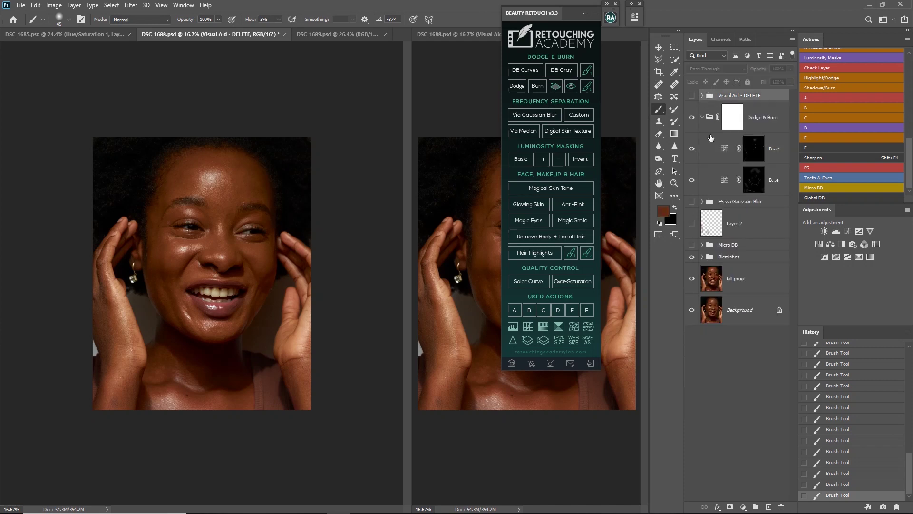
pyautogui.press('Delete')
pyautogui.moveTo(692, 189); pyautogui.dragTo(692, 233)
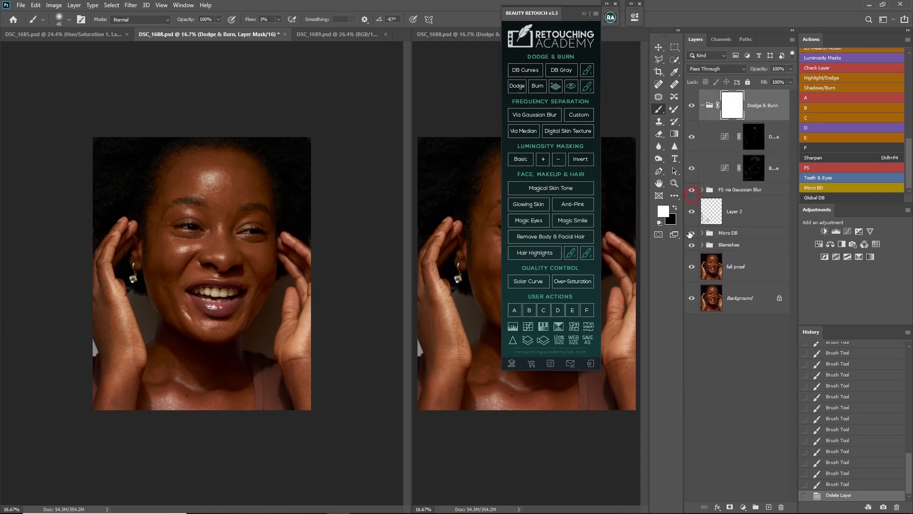
# - Toggle the Dodge & Burn group's visibility several times to compare before and after
pyautogui.click(692, 106)
pyautogui.click(696, 107)
pyautogui.click(692, 106)
pyautogui.click(693, 107)
pyautogui.click(694, 107)
pyautogui.click(694, 107)
# - Set the Dodge & Burn group opacity to 60% and compare it on and off
pyautogui.click(763, 107)
pyautogui.click(748, 69)
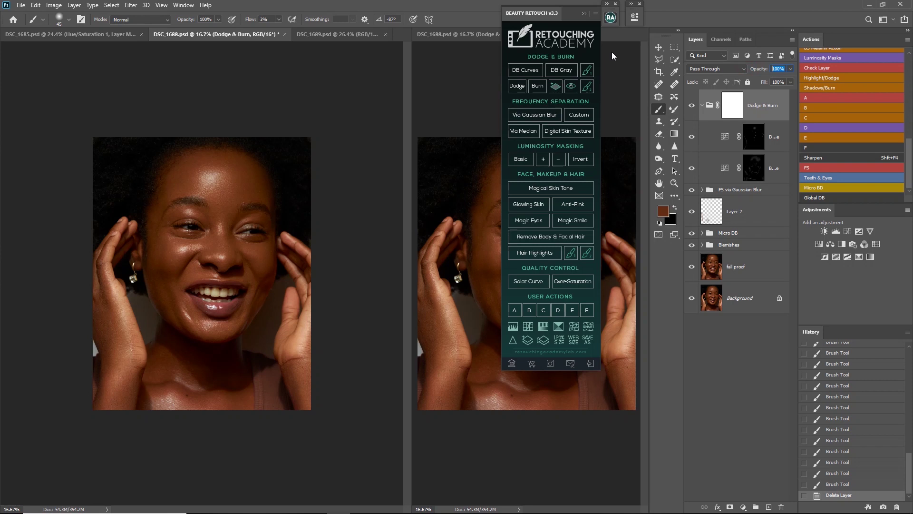
pyautogui.write('60')
pyautogui.click(692, 105)
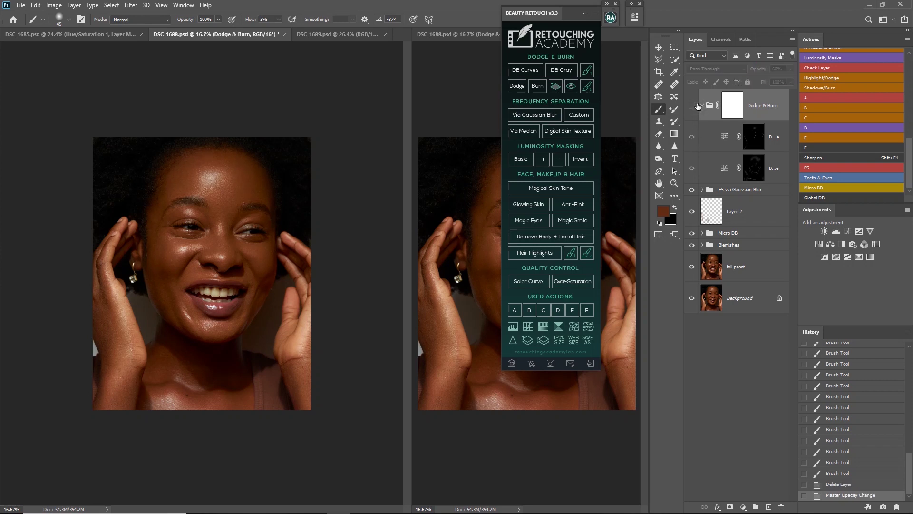
pyautogui.click(701, 106)
pyautogui.click(694, 106)
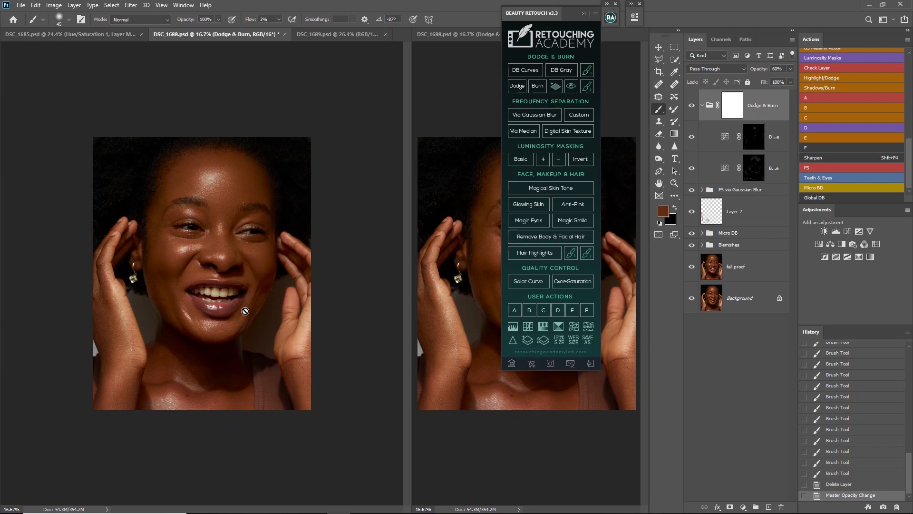
# - Collapse the retouching panel and zoom the left view out, settling at 16.7%
pyautogui.hotkey('ctrl', '-')
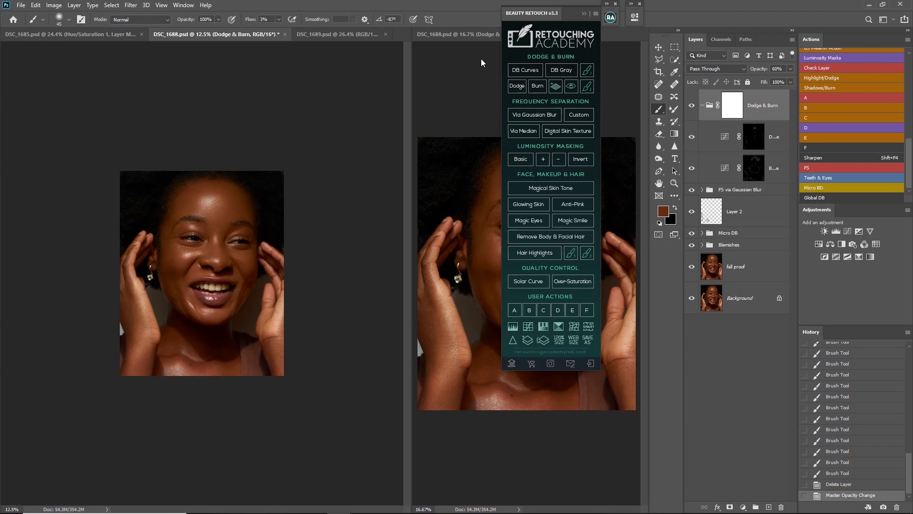
pyautogui.click(583, 14)
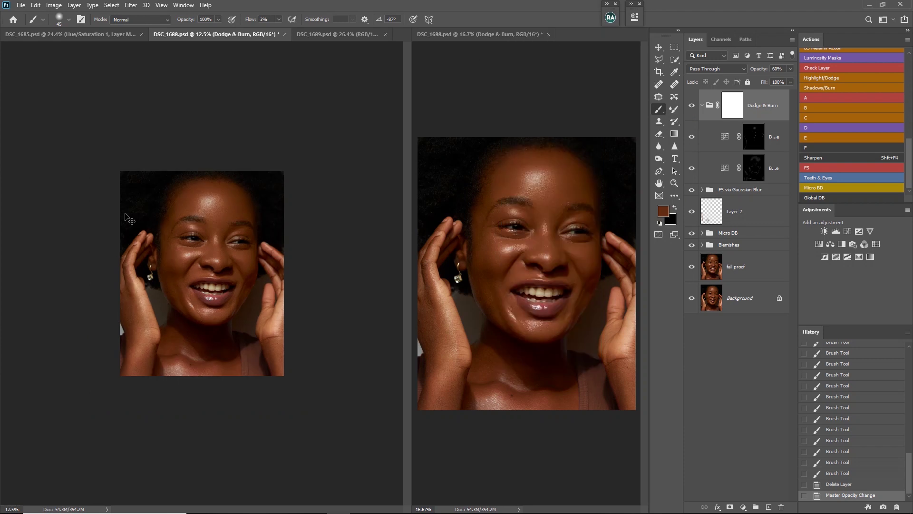
pyautogui.hotkey('ctrl', '-')
pyautogui.hotkey('ctrl', '+')
pyautogui.hotkey('ctrl', '+')
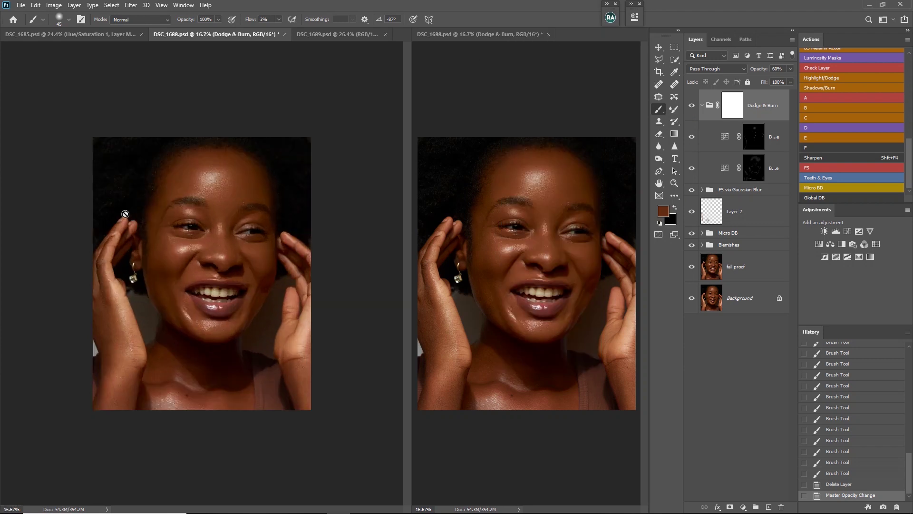
# - Paint black at brush size 150 on the Burn curve mask over the left cheek
pyautogui.click(754, 168)
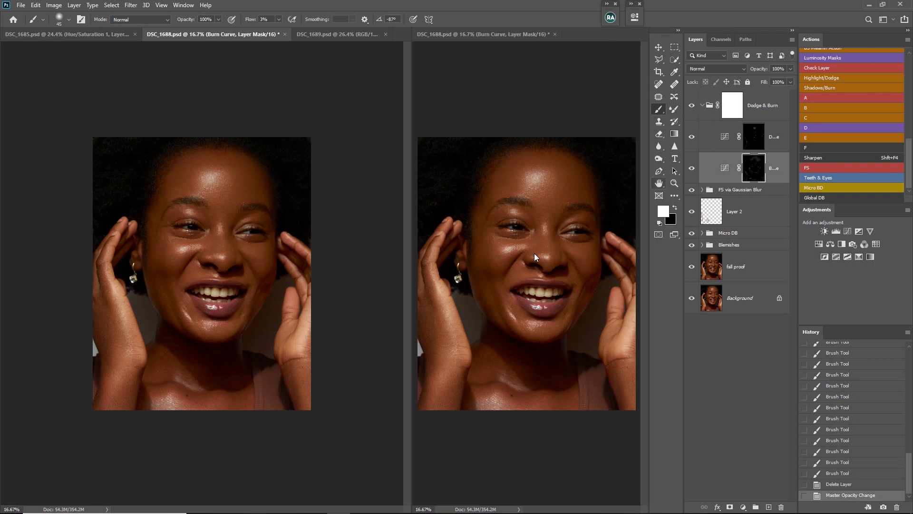
pyautogui.press('x')
pyautogui.press(']')
pyautogui.press(']')
pyautogui.press(']')
pyautogui.press(']')
pyautogui.moveTo(159, 261)
pyautogui.mouseDown()
pyautogui.moveTo(164, 288)
pyautogui.moveTo(162, 252)
pyautogui.moveTo(168, 293)
pyautogui.moveTo(158, 280)
pyautogui.moveTo(188, 238)
pyautogui.moveTo(277, 198)
pyautogui.moveTo(179, 275)
pyautogui.moveTo(179, 285)
pyautogui.moveTo(152, 259)
pyautogui.mouseUp()
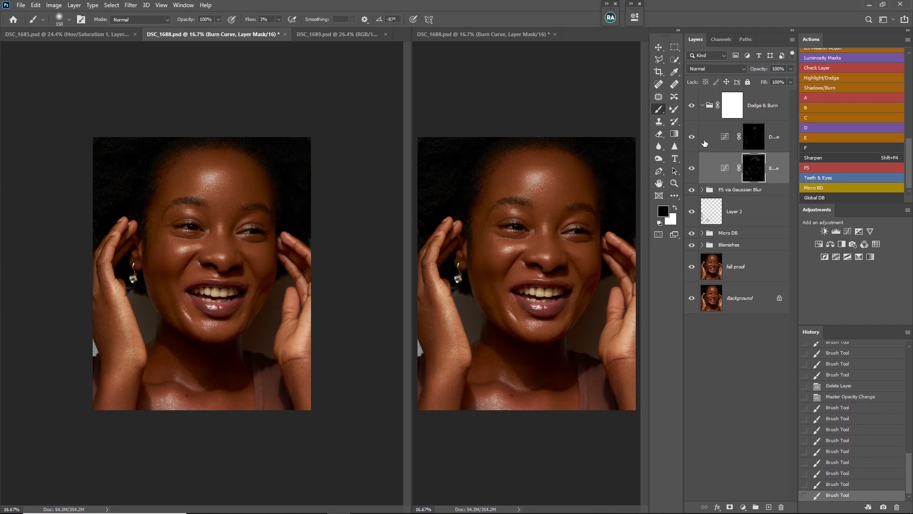
# - Compare the Dodge & Burn group on and off and check brush size and hardness
pyautogui.click(693, 107)
pyautogui.click(694, 107)
pyautogui.click(693, 110)
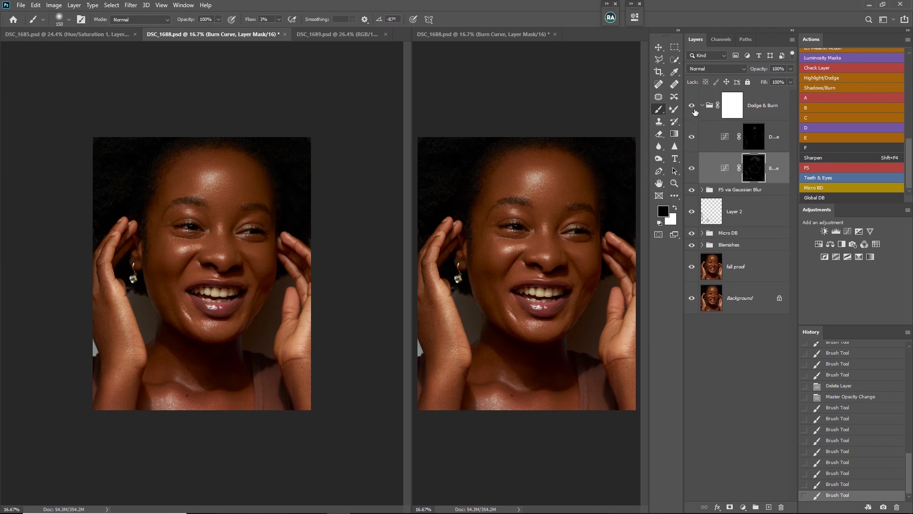
pyautogui.click(216, 292)
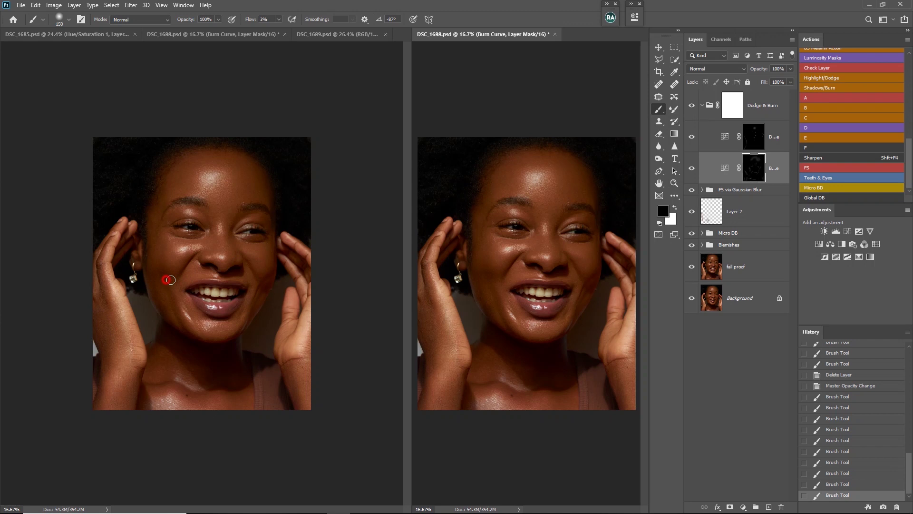
pyautogui.click(165, 278)
pyautogui.rightClick(255, 247)
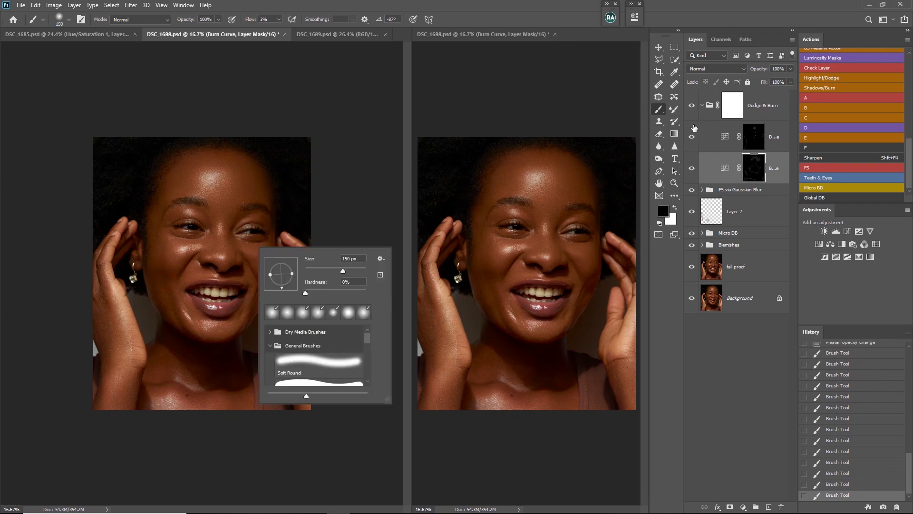
pyautogui.click(694, 111)
pyautogui.click(696, 112)
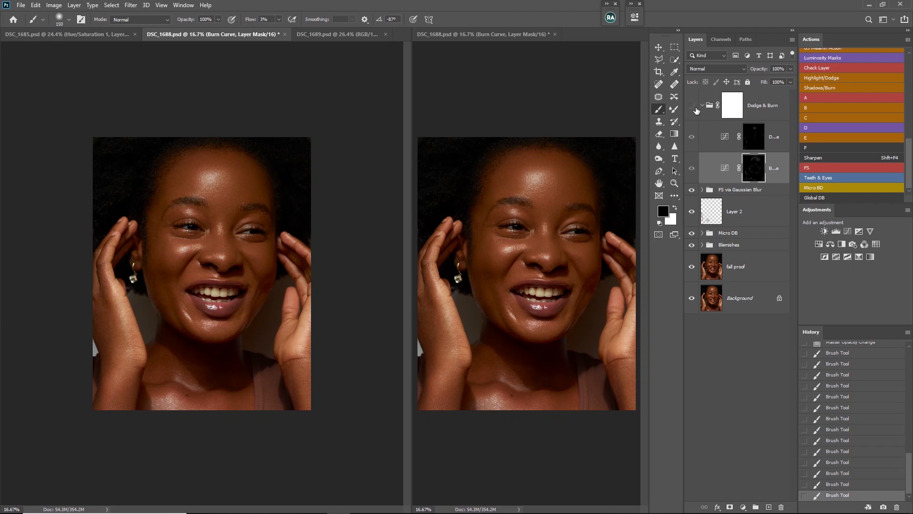
pyautogui.click(694, 107)
# - Paint out more cheek burn at 100% flow, then collapse the Dodge & Burn group
pyautogui.moveTo(169, 239); pyautogui.dragTo(167, 251)
pyautogui.moveTo(247, 20); pyautogui.dragTo(272, 22)
pyautogui.moveTo(162, 244); pyautogui.dragTo(168, 271)
pyautogui.click(163, 265)
pyautogui.click(703, 105)
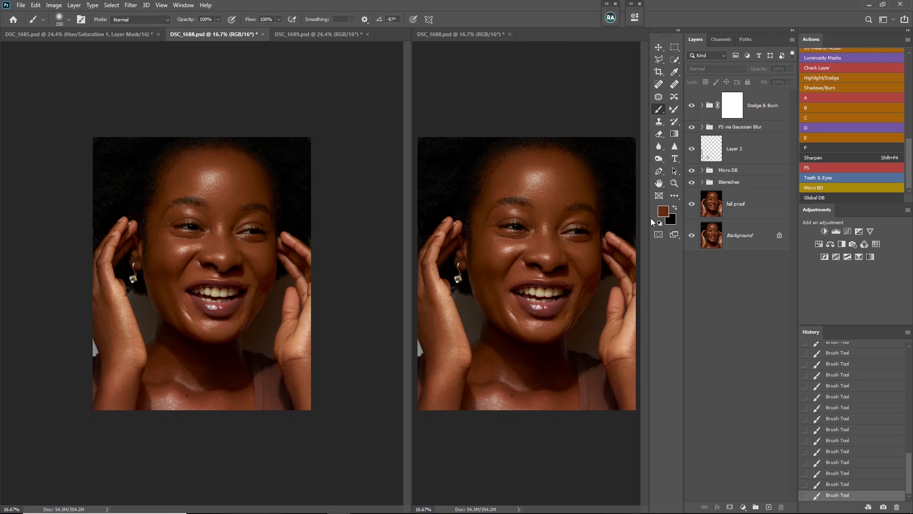
# - Add a new DB Curves group, delete its Visual Aid - DELETE group, and target the Dodge Curve mask
pyautogui.click(609, 22)
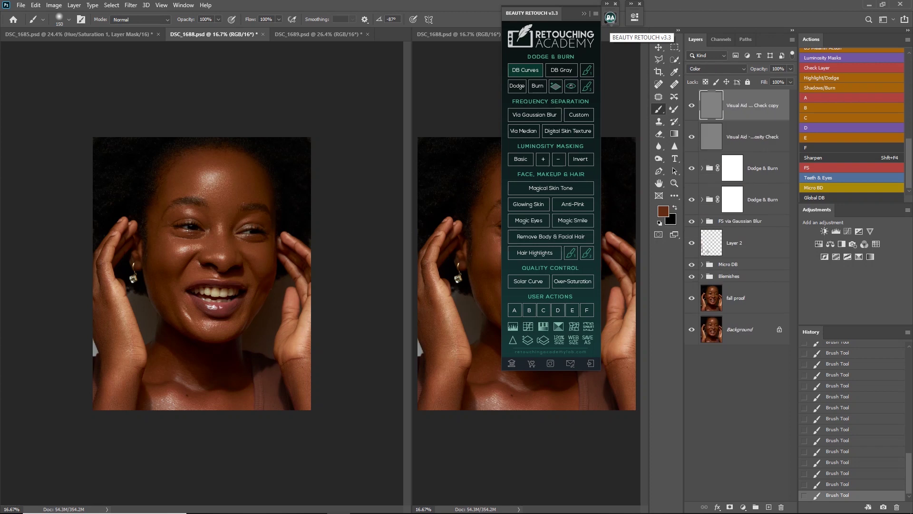
pyautogui.click(766, 97)
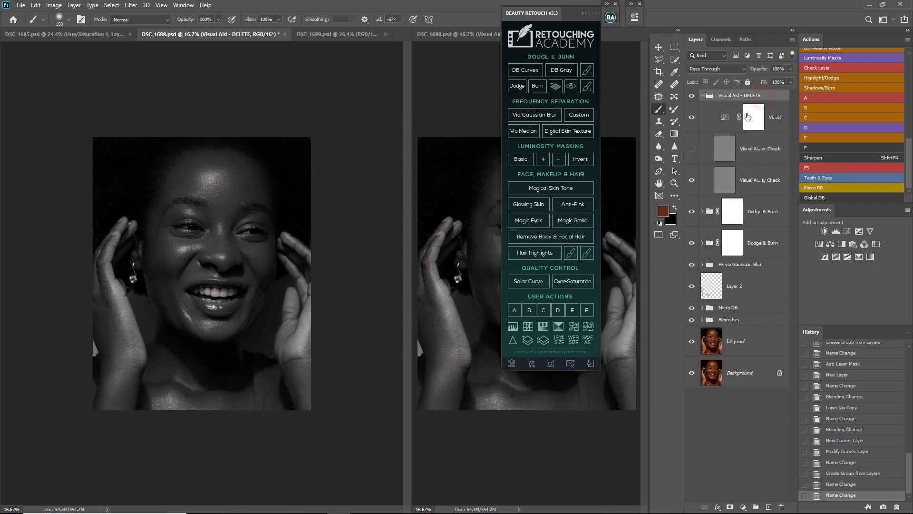
pyautogui.press('Delete')
pyautogui.click(709, 108)
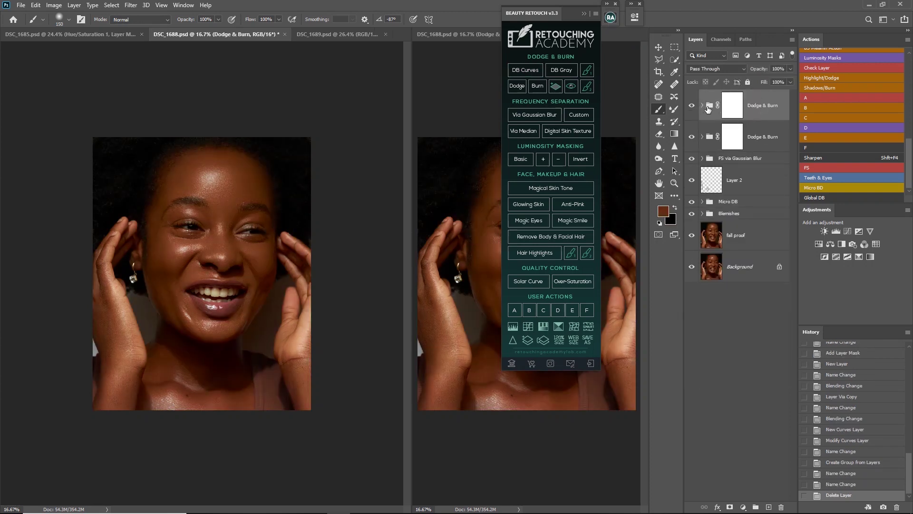
pyautogui.click(702, 106)
pyautogui.click(754, 142)
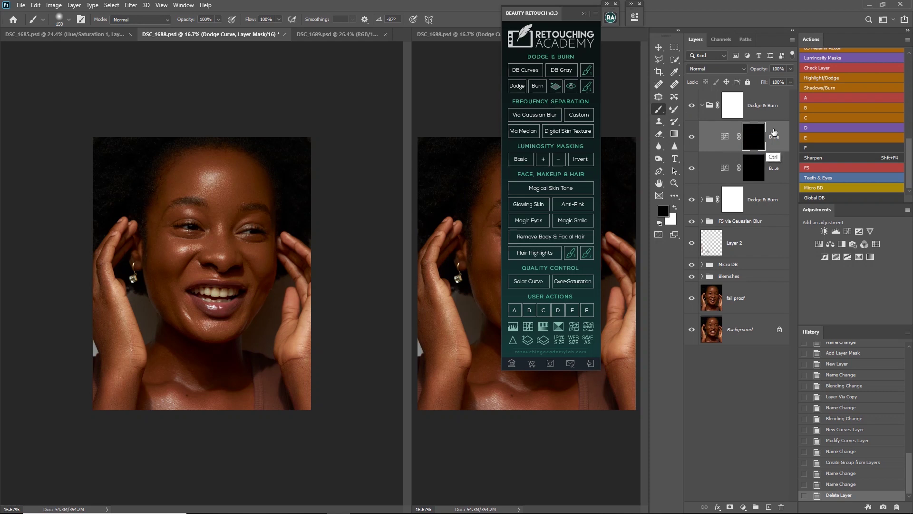
# - Reset the Dodge Curve to a straight line, invert its mask to white, and set Screen mode
pyautogui.doubleClick(726, 138)
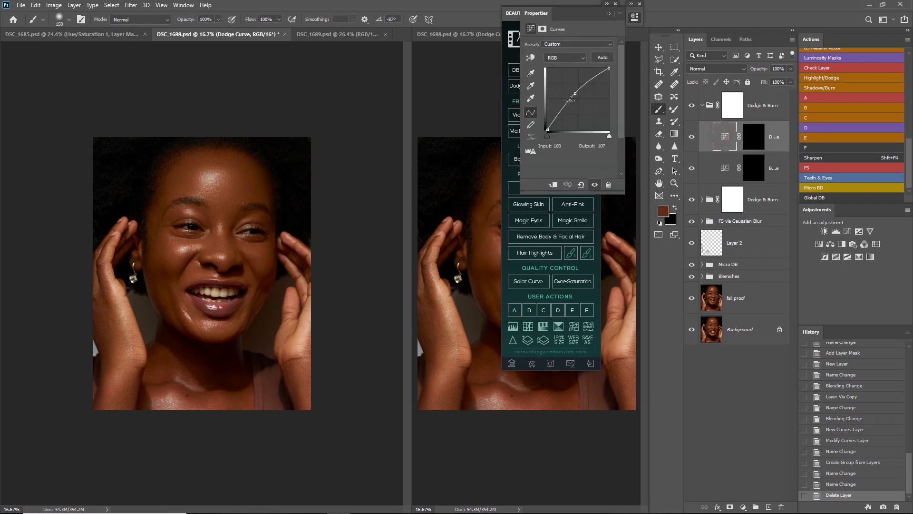
pyautogui.click(580, 184)
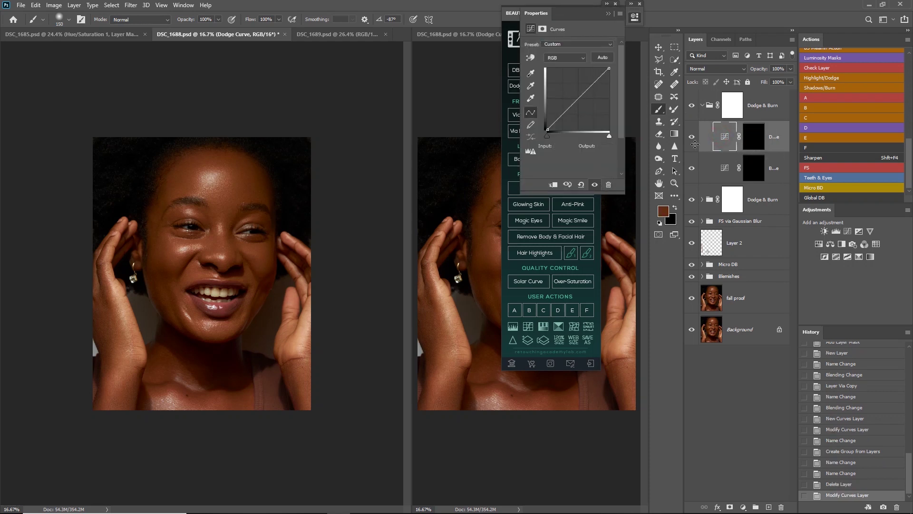
pyautogui.click(746, 145)
pyautogui.press('d')
pyautogui.hotkey('ctrl', 'i')
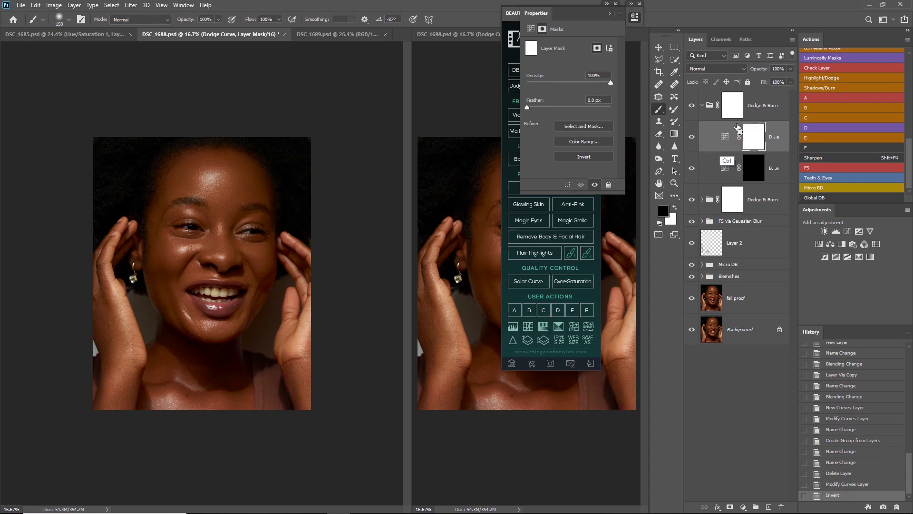
pyautogui.click(711, 69)
pyautogui.click(708, 148)
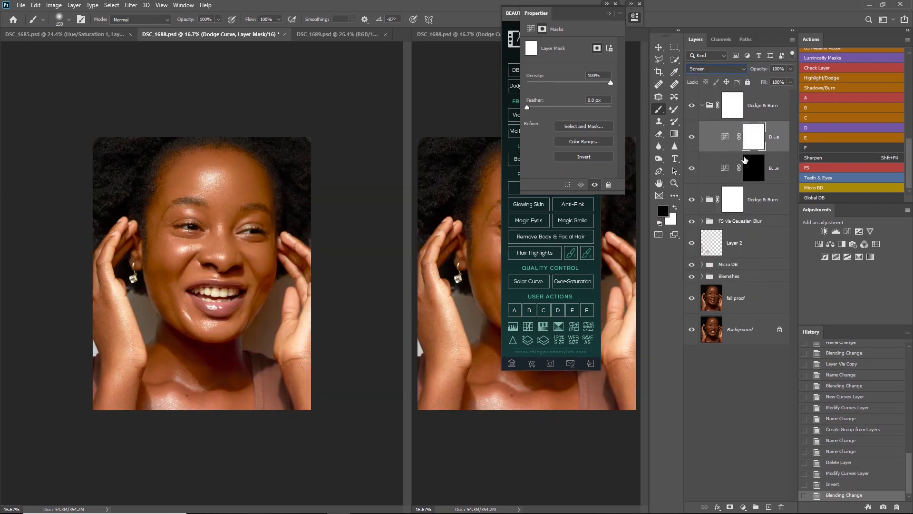
pyautogui.click(725, 136)
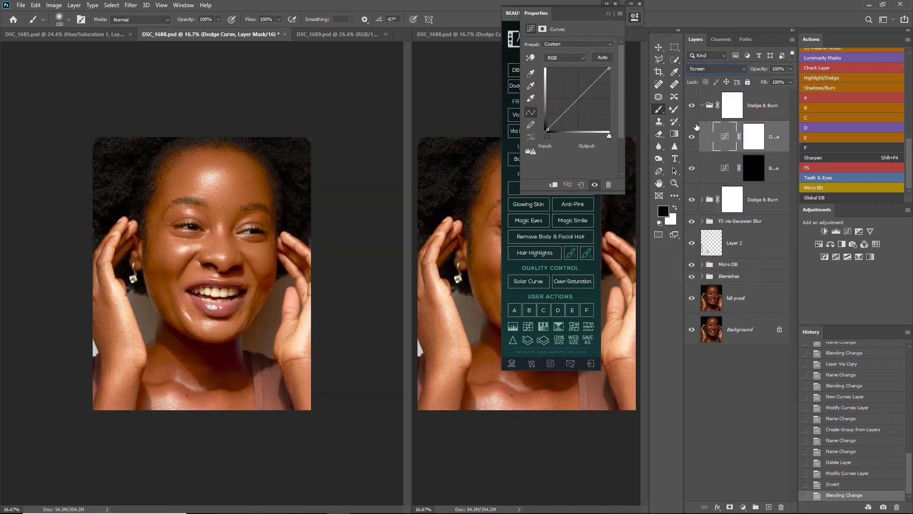
pyautogui.press('h')
# - Split the Dodge Curve's Underlying Layer black slider to 103/255 in Blending Options
pyautogui.doubleClick(779, 131)
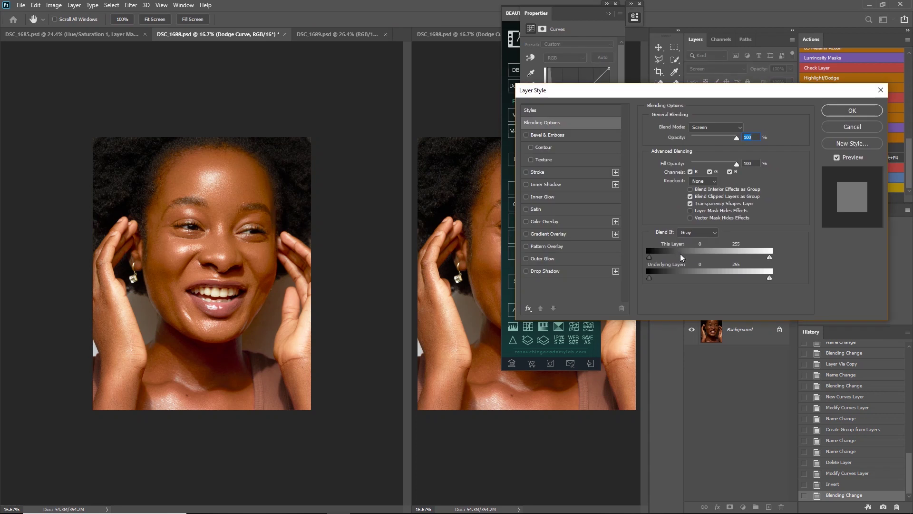
pyautogui.click(848, 128)
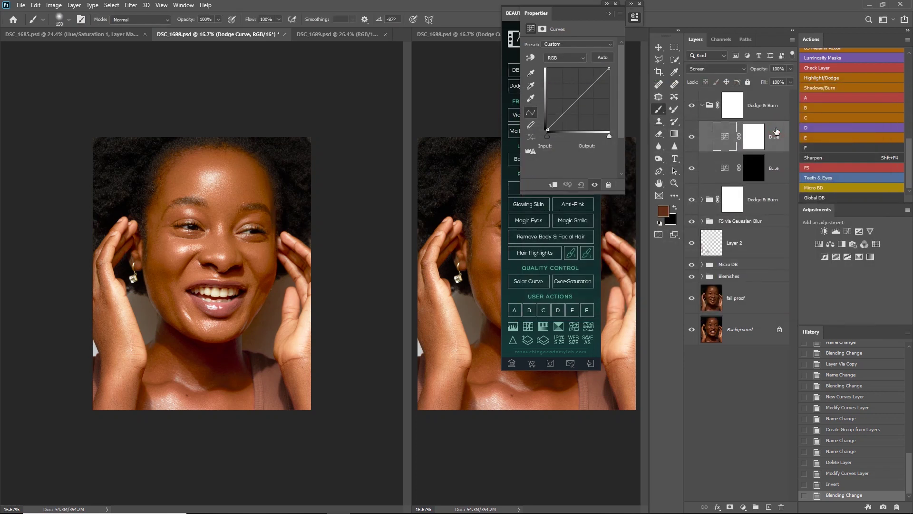
pyautogui.doubleClick(776, 132)
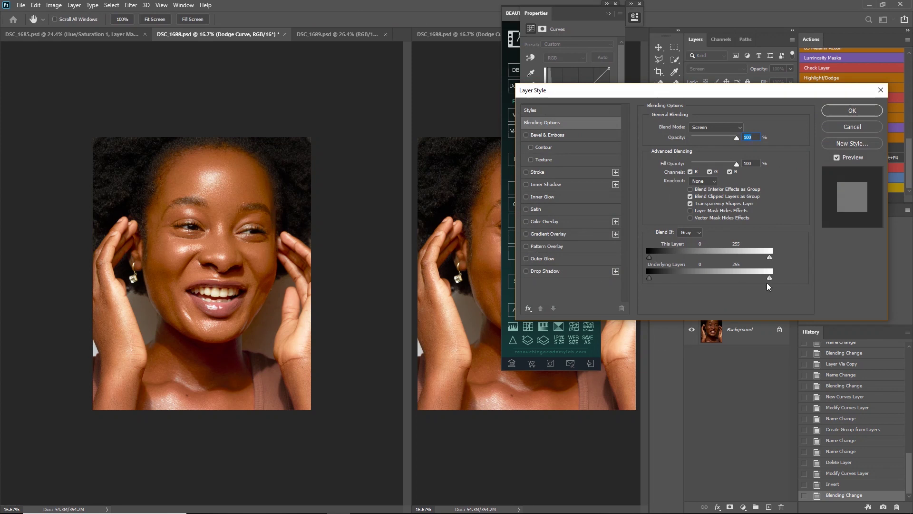
pyautogui.moveTo(771, 279)
pyautogui.mouseDown()
pyautogui.moveTo(730, 278)
pyautogui.moveTo(775, 278)
pyautogui.mouseUp()
pyautogui.moveTo(650, 278); pyautogui.dragTo(698, 284)
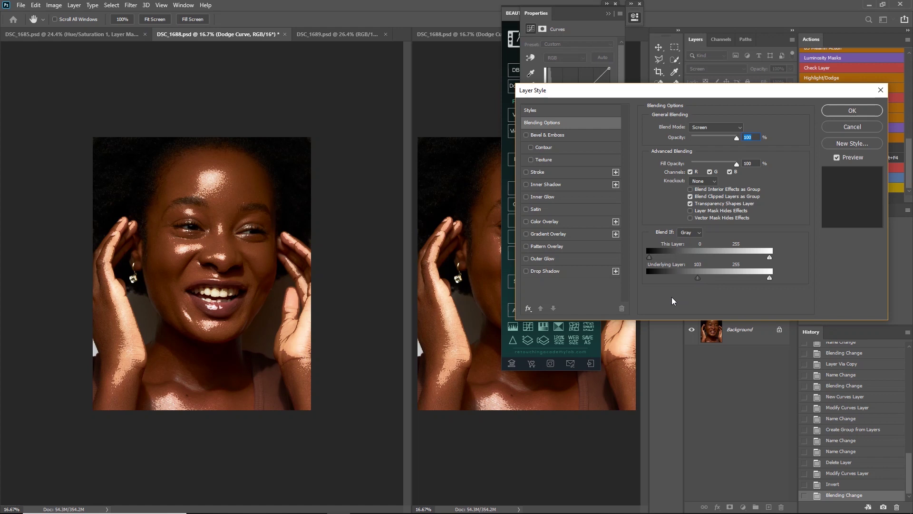
pyautogui.press('alt')
pyautogui.press('alt')
pyautogui.moveTo(698, 279); pyautogui.dragTo(771, 287)
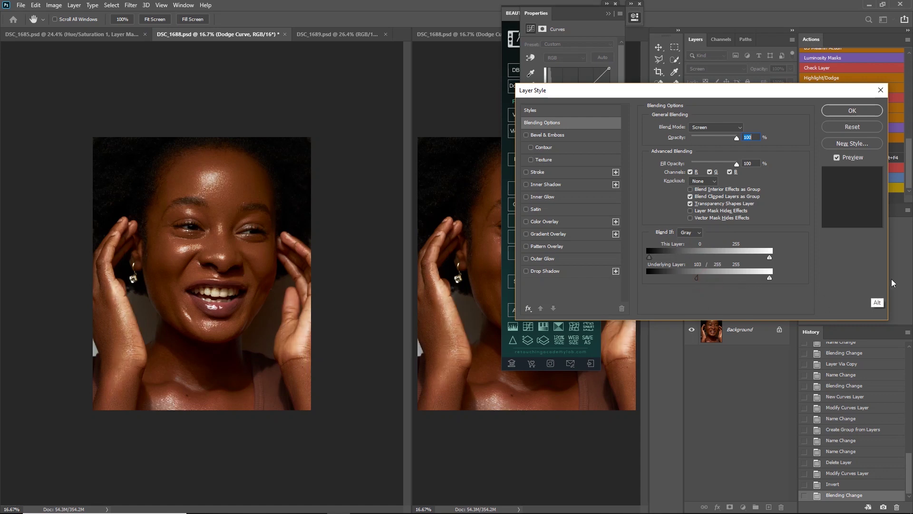
pyautogui.click(695, 279)
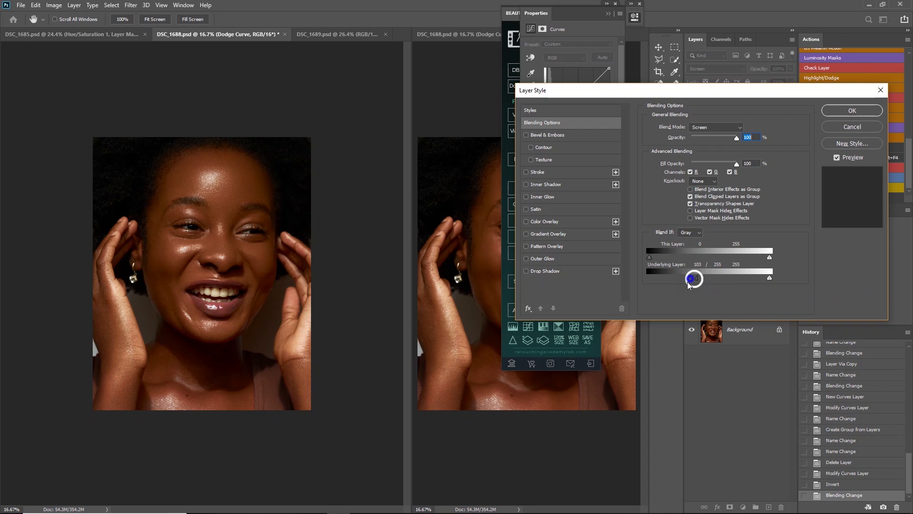
pyautogui.click(852, 111)
# - Invert the Burn Curve mask to white, reset its curve, and set Multiply mode
pyautogui.click(712, 180)
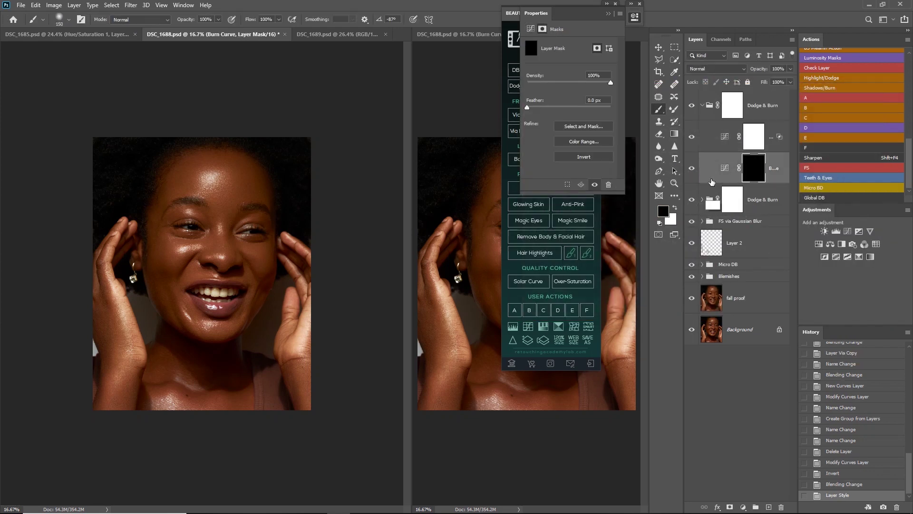
pyautogui.hotkey('ctrl', 'i')
pyautogui.click(722, 169)
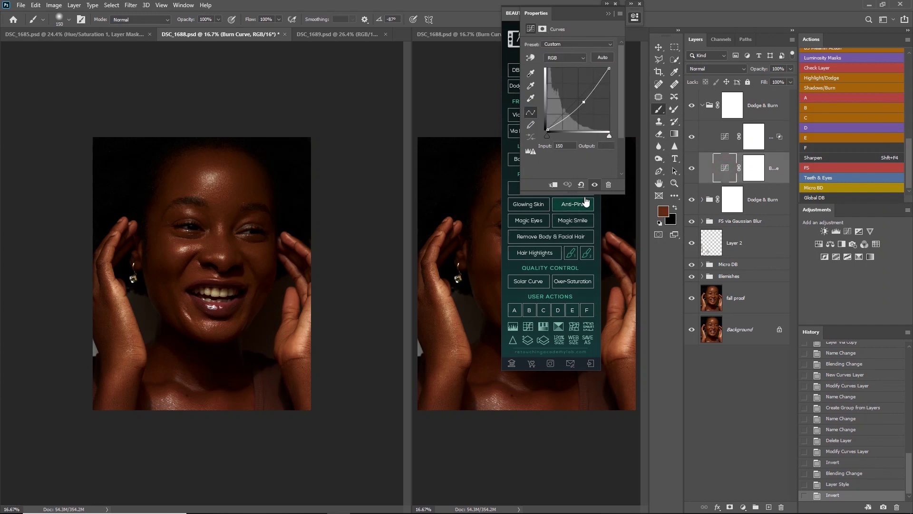
pyautogui.click(581, 184)
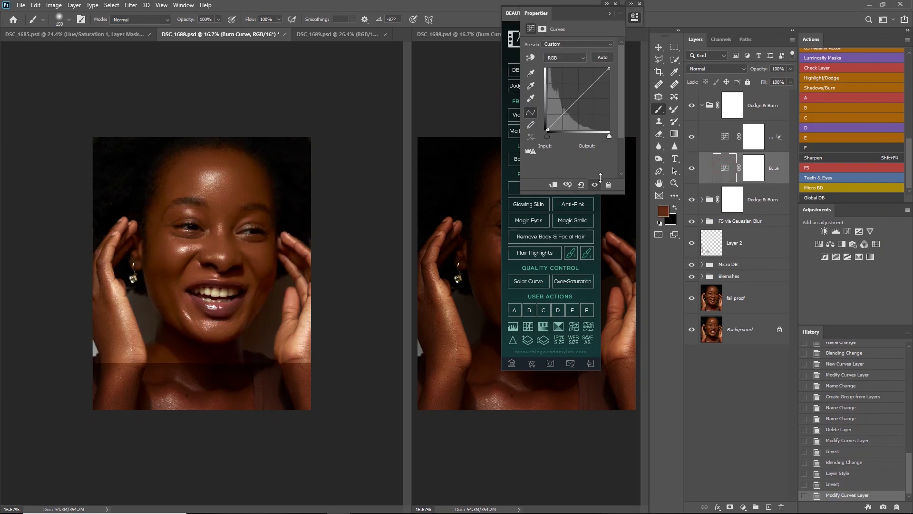
pyautogui.click(730, 69)
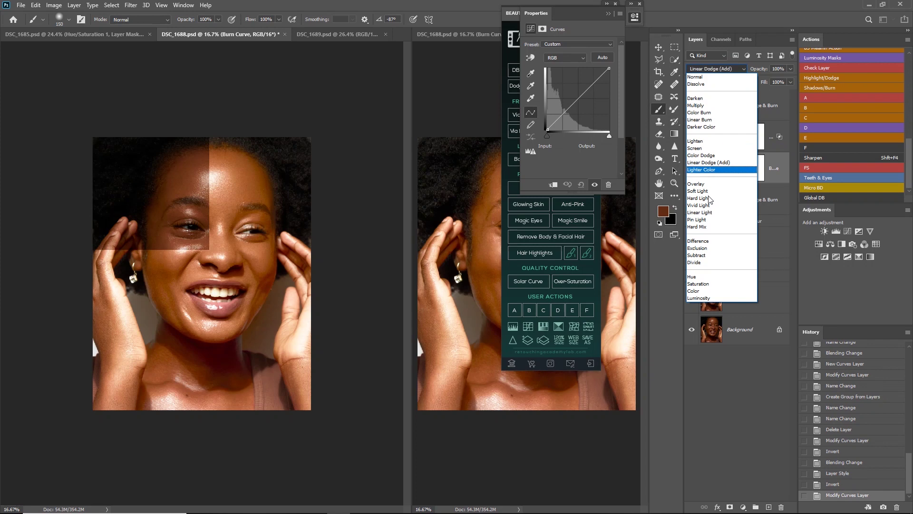
pyautogui.click(699, 106)
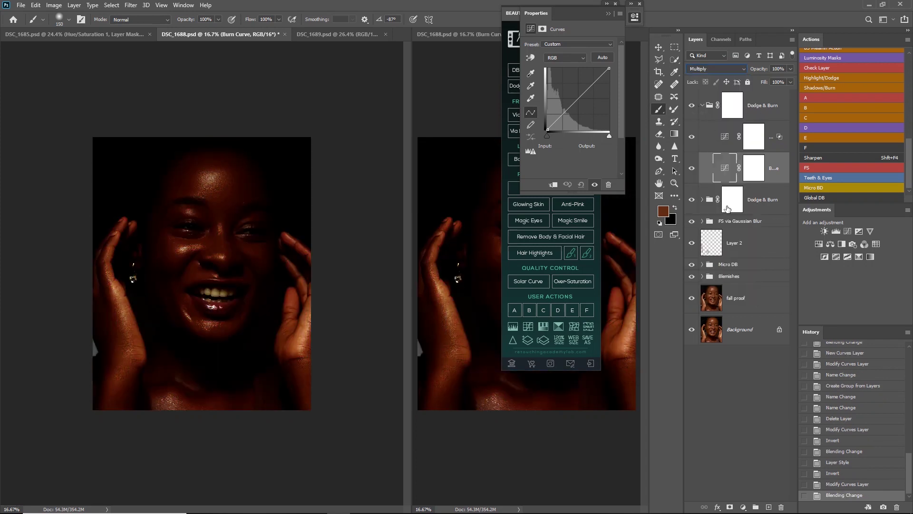
pyautogui.click(780, 166)
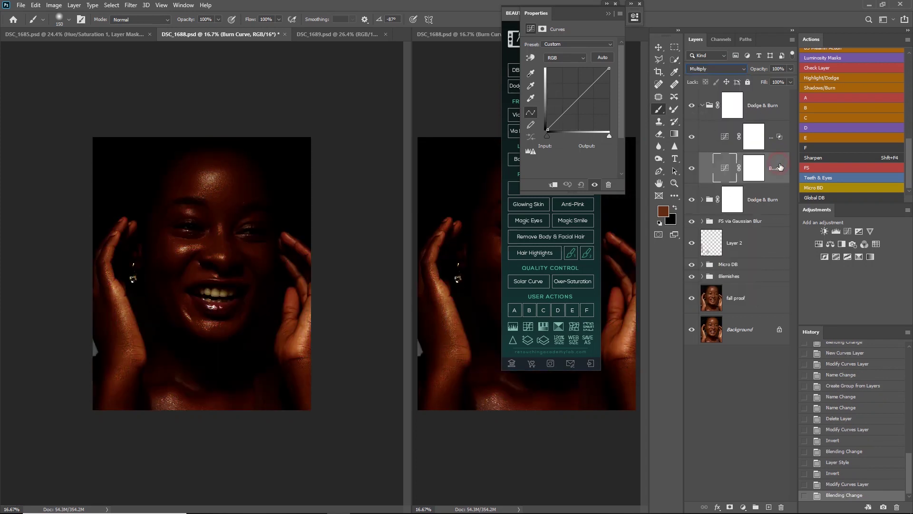
# - Split the Burn Curve's Underlying Layer white slider to 0/114 in Blending Options
pyautogui.doubleClick(781, 168)
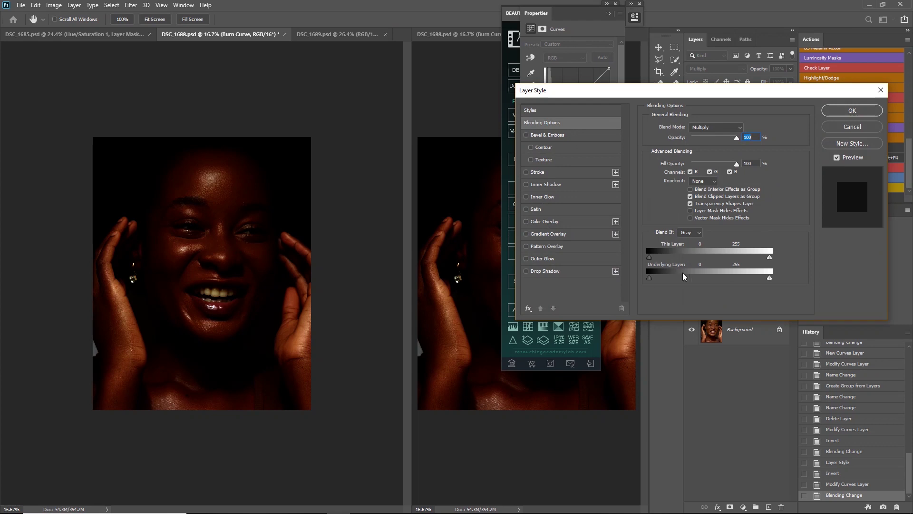
pyautogui.moveTo(770, 279); pyautogui.dragTo(706, 296)
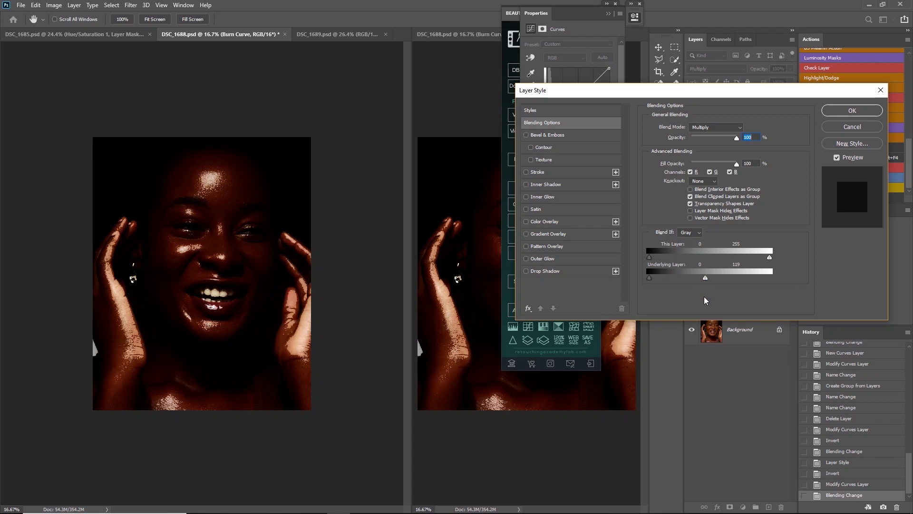
pyautogui.press('alt')
pyautogui.moveTo(706, 279); pyautogui.dragTo(650, 279)
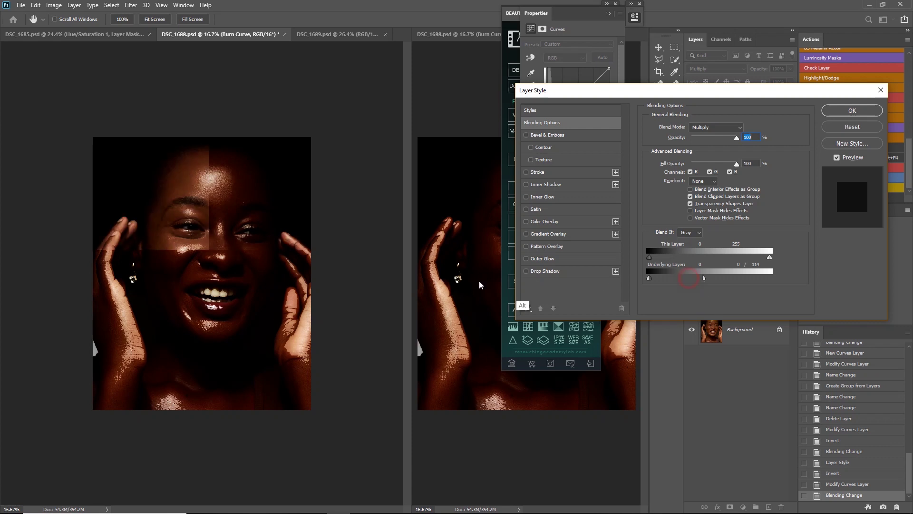
pyautogui.click(852, 111)
pyautogui.click(732, 108)
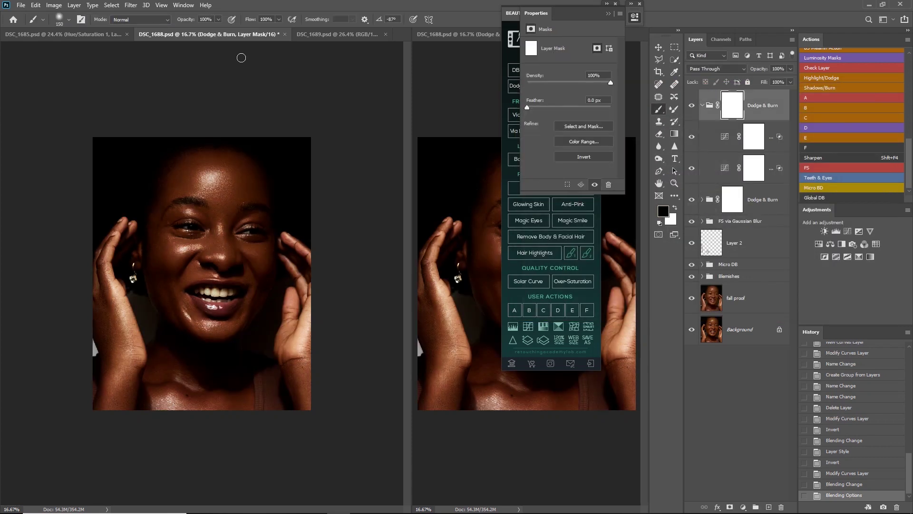
# - Apply Image the merged portrait into the top Dodge & Burn group's mask
pyautogui.click(54, 5)
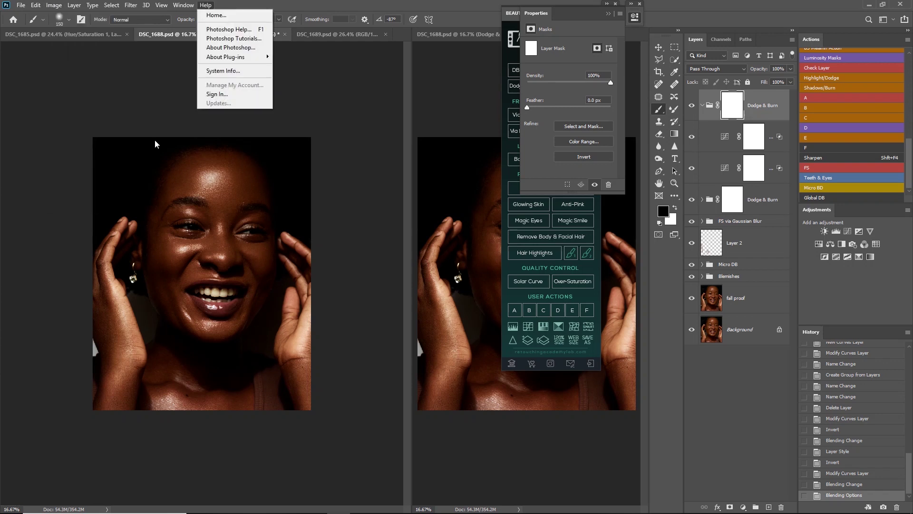
pyautogui.moveTo(53, 5)
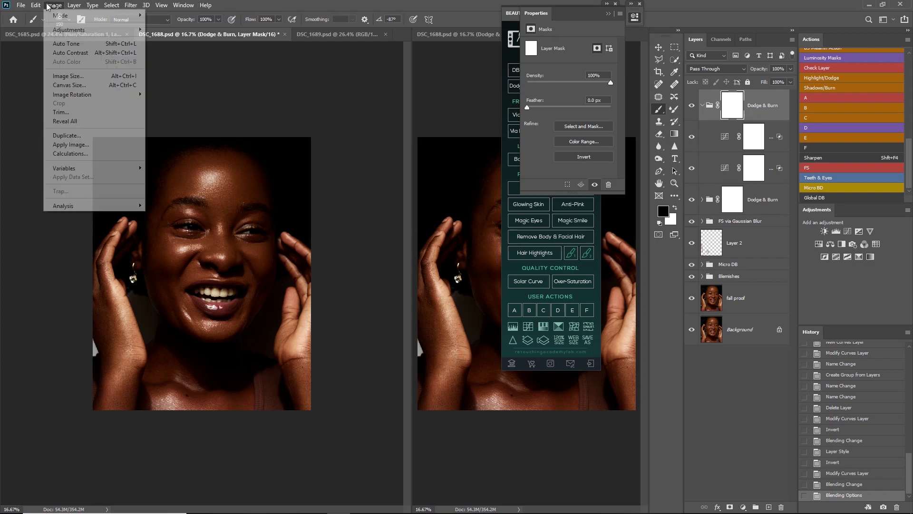
pyautogui.click(89, 144)
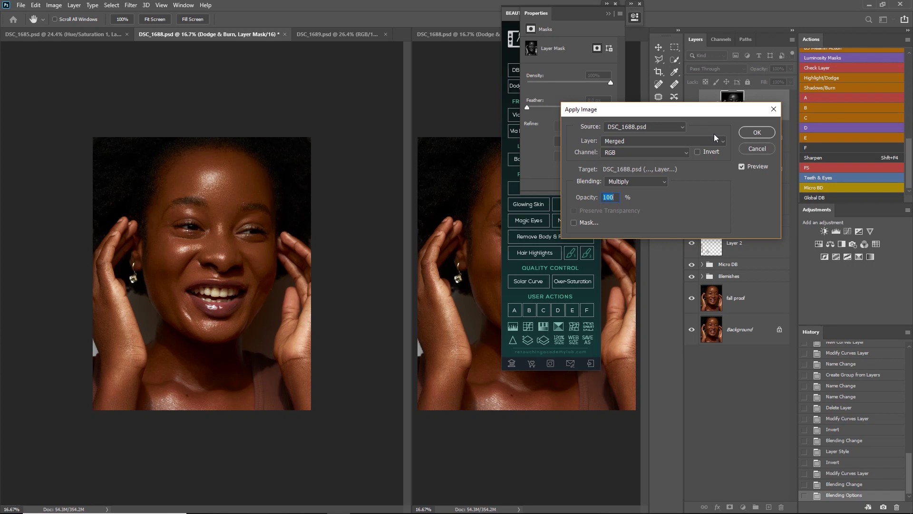
pyautogui.click(756, 133)
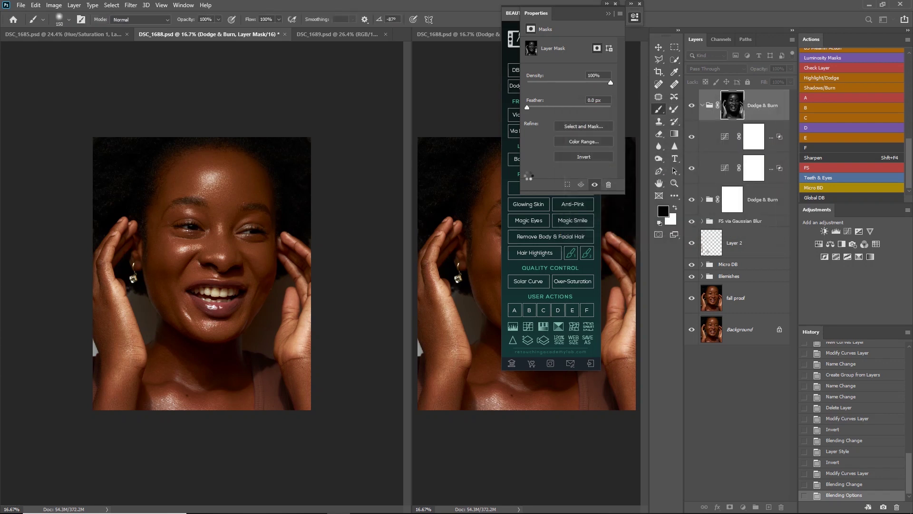
pyautogui.click(631, 13)
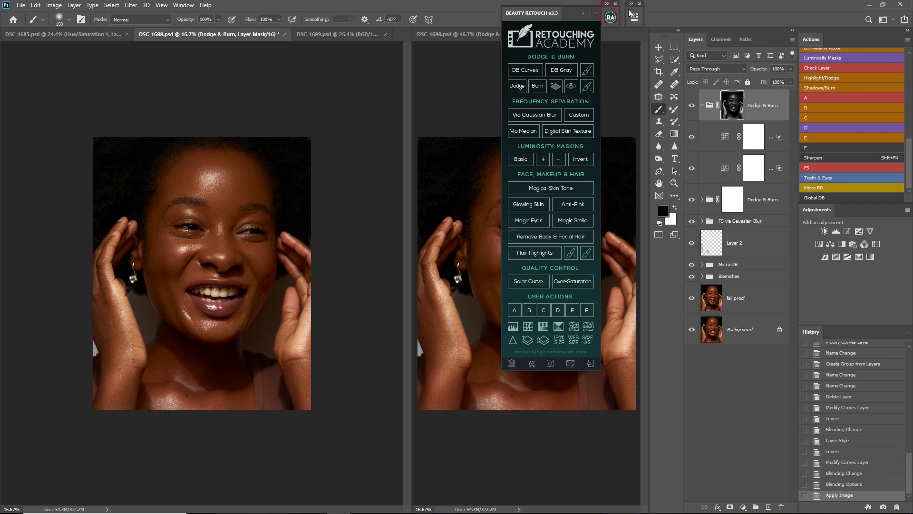
pyautogui.click(584, 14)
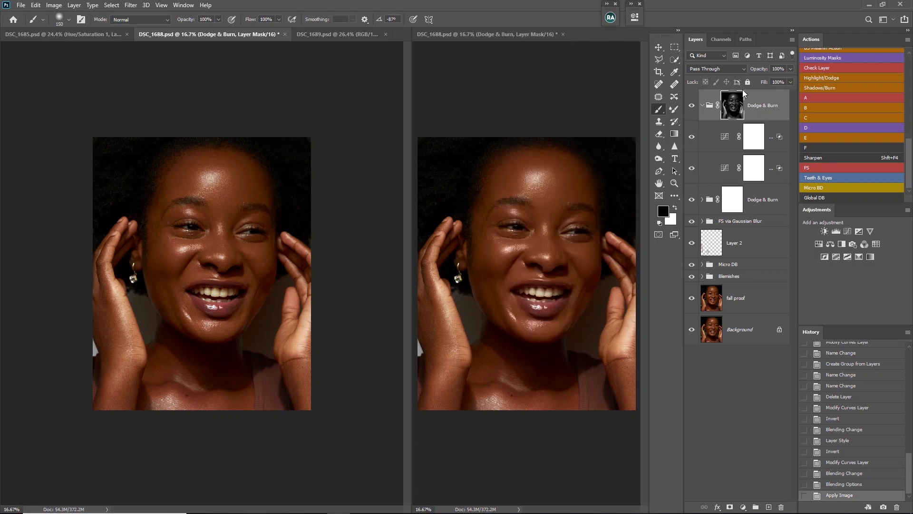
# - Compare the top Dodge & Burn group on and off, then set its opacity to 30%
pyautogui.click(693, 108)
pyautogui.click(692, 108)
pyautogui.click(692, 108)
pyautogui.click(692, 107)
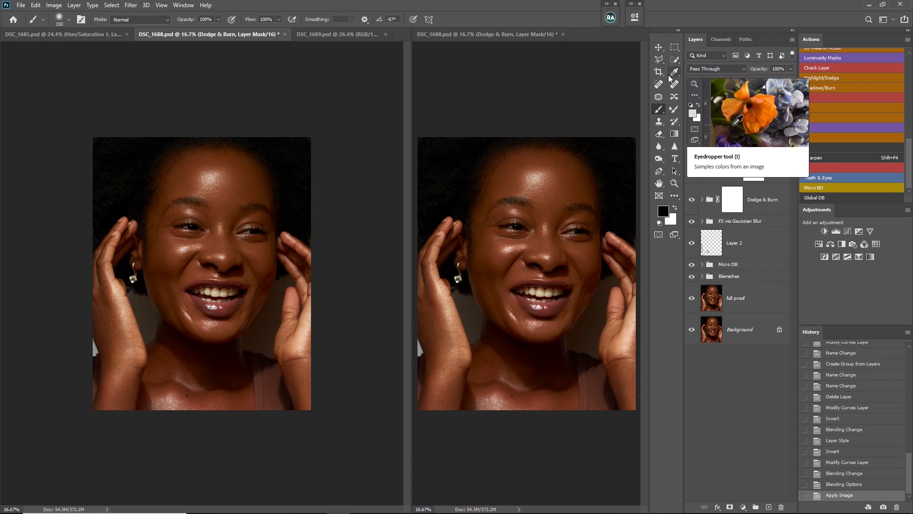
pyautogui.click(767, 69)
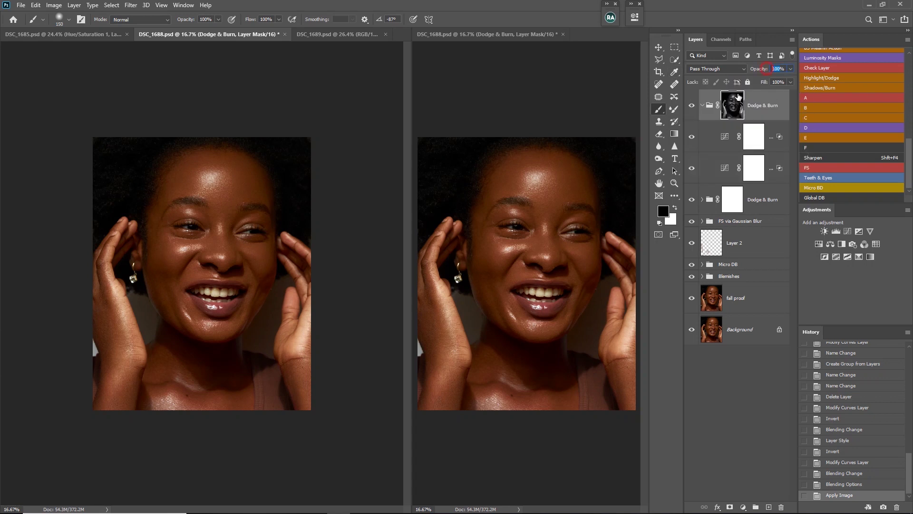
pyautogui.write('30')
pyautogui.press('Return')
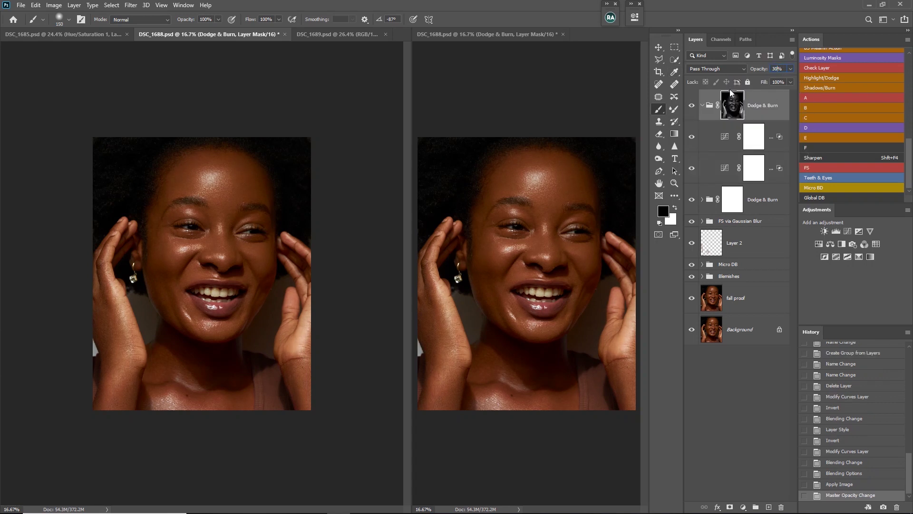
# - Recompare the group at 30% opacity and collapse its contents
pyautogui.click(691, 107)
pyautogui.click(692, 107)
pyautogui.click(693, 107)
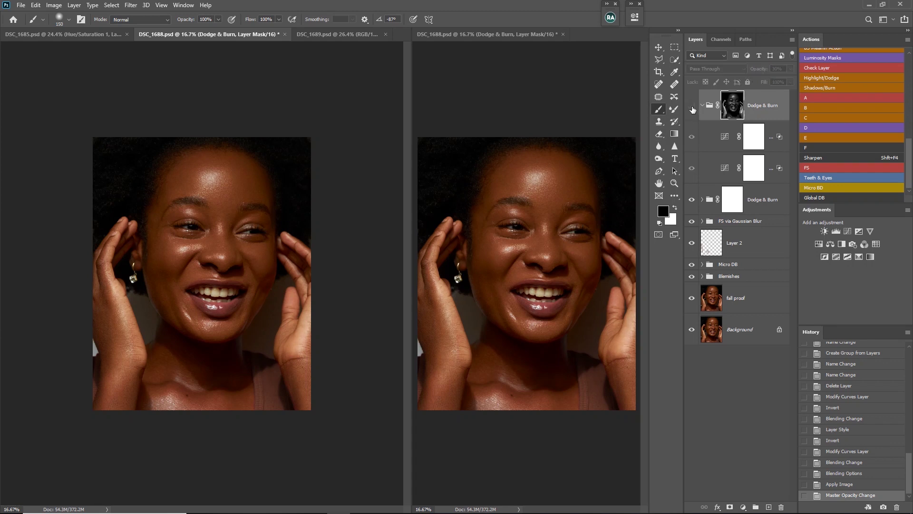
pyautogui.click(693, 110)
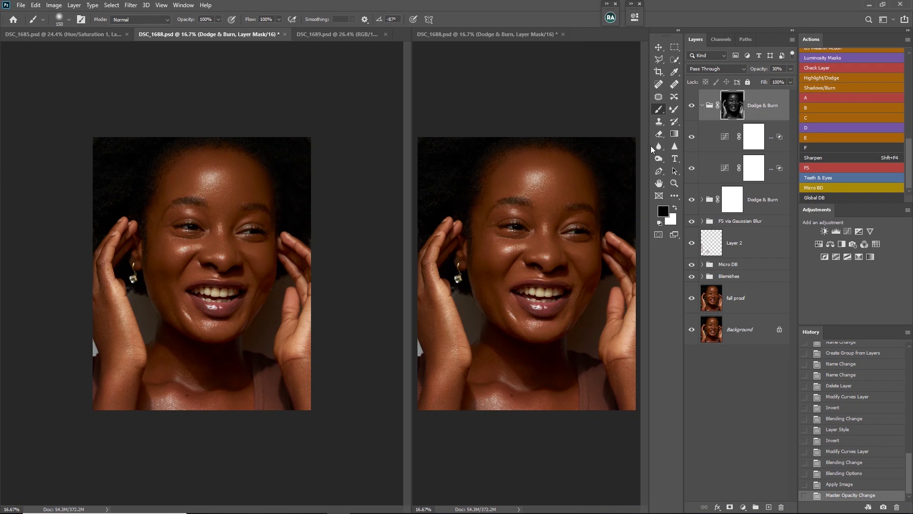
pyautogui.click(702, 105)
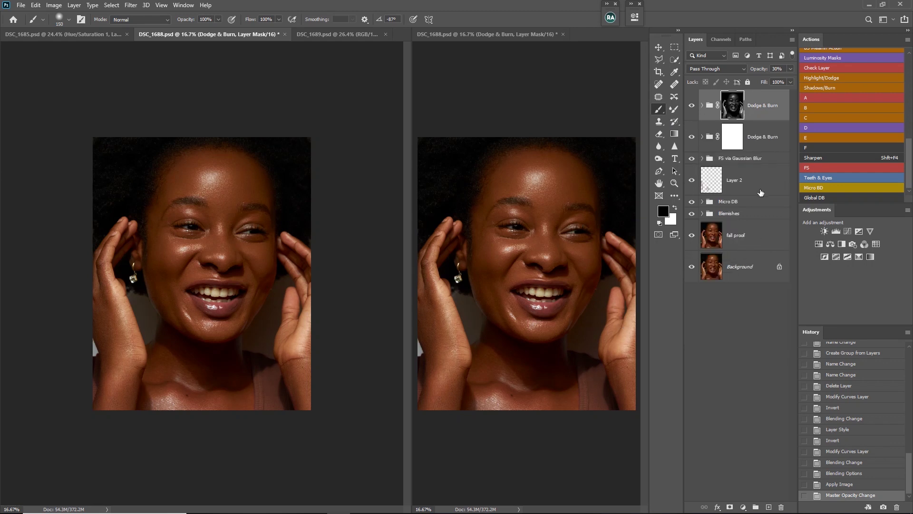
# - Group the layers from Dodge & Burn down to Blemishes and name the group 'Skin WOrk'
pyautogui.keyDown('shift'); pyautogui.click(738, 218); pyautogui.keyUp('shift')
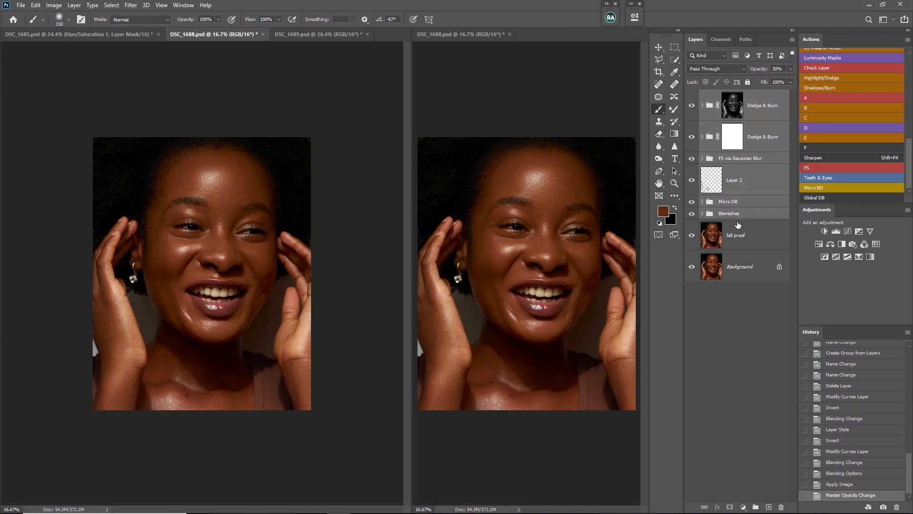
pyautogui.hotkey('ctrl', 'g')
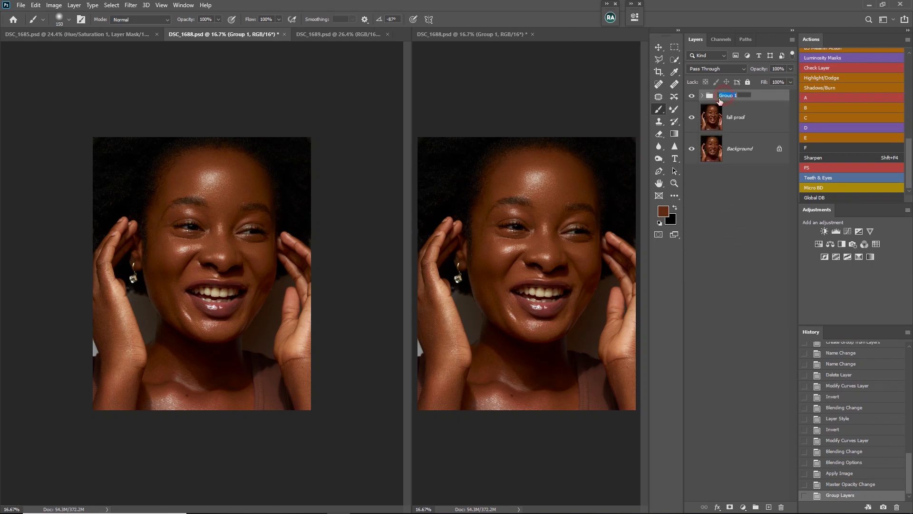
pyautogui.write('Skin WOrk')
pyautogui.press('Return')
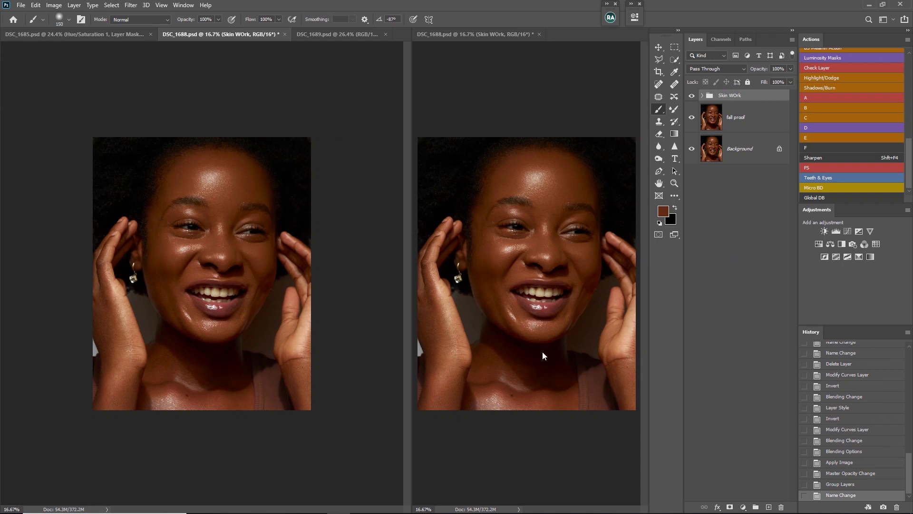
# - Add a Black & White adjustment layer, undoing a stray mask dab, and float its settings
pyautogui.click(842, 244)
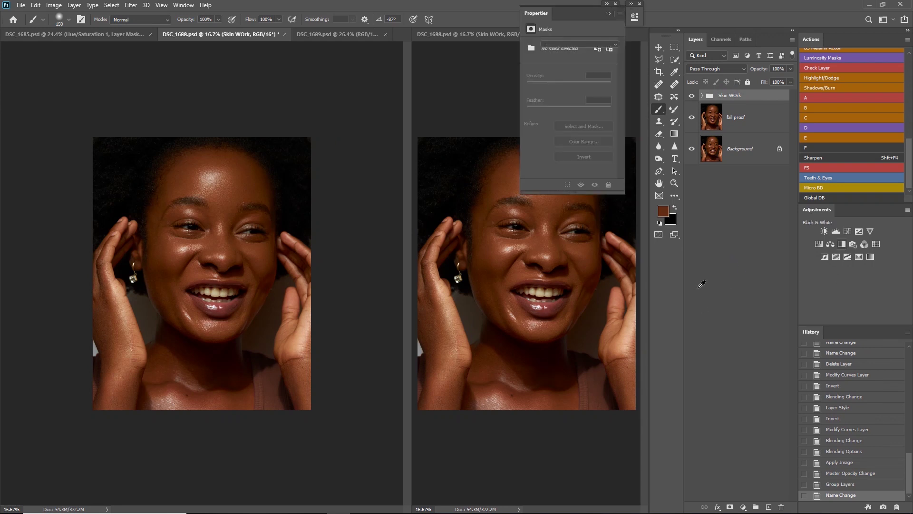
pyautogui.click(539, 307)
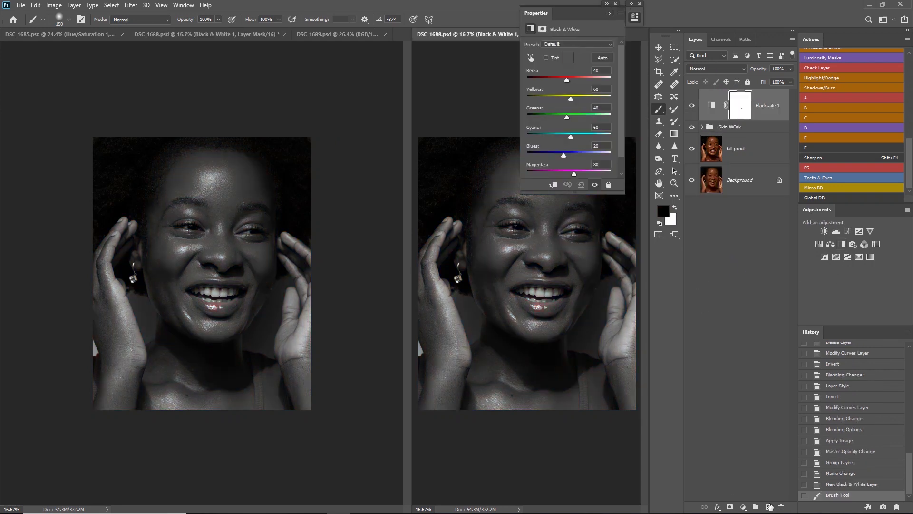
pyautogui.click(744, 507)
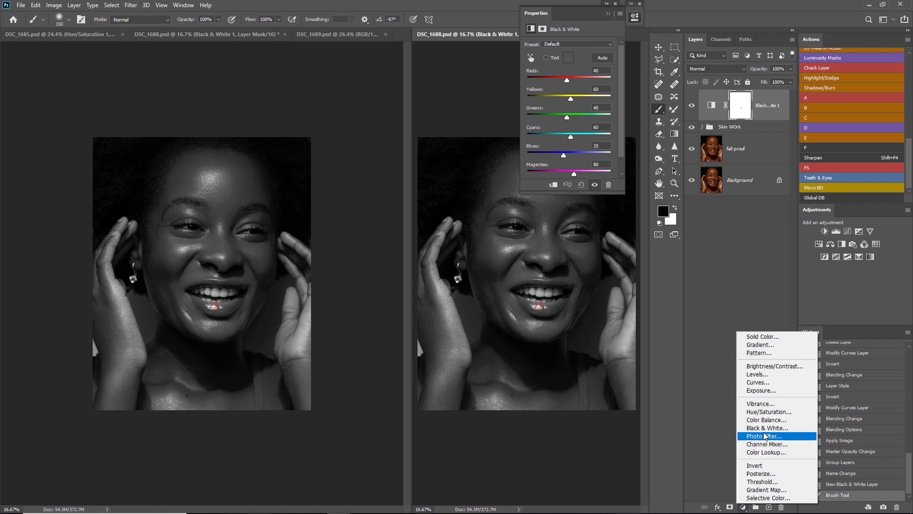
pyautogui.press('Escape')
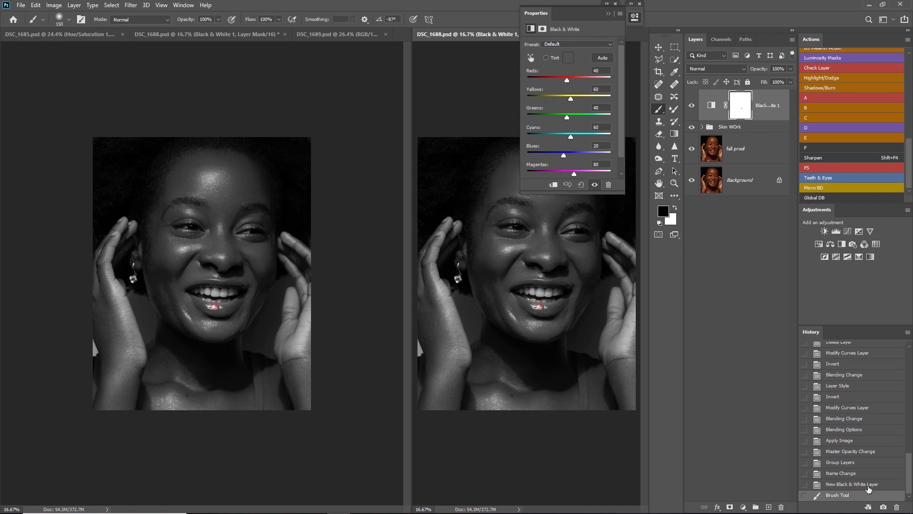
pyautogui.hotkey('ctrl', 'z')
pyautogui.moveTo(589, 16); pyautogui.dragTo(418, 182)
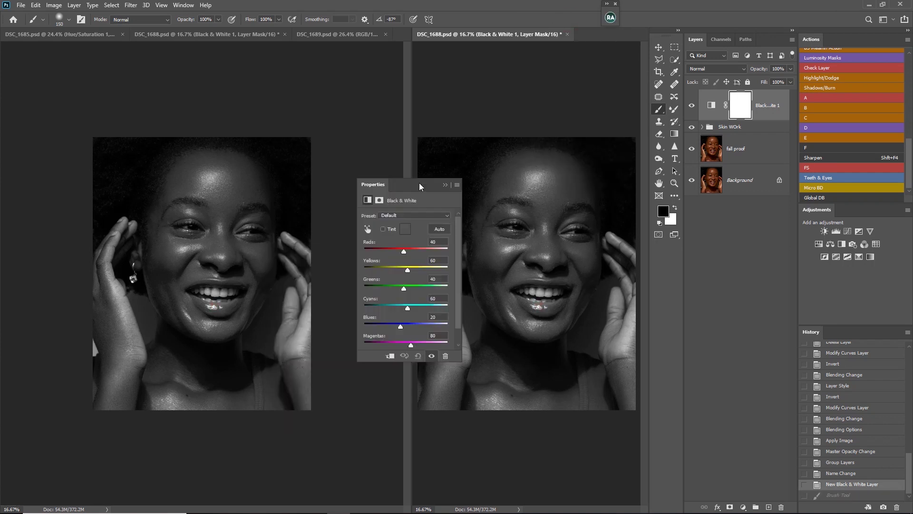
# - Tint the Black & White adjustment f6f9ff and invert its mask to hide it
pyautogui.click(388, 225)
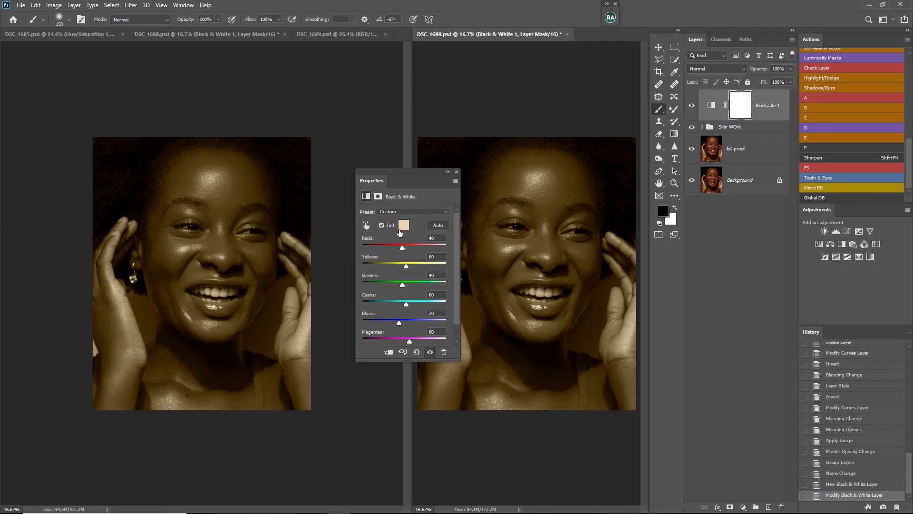
pyautogui.click(404, 225)
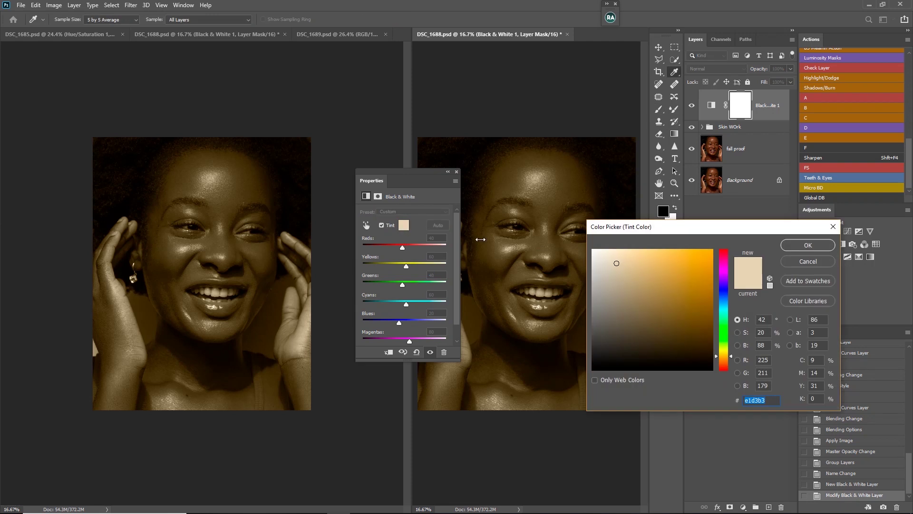
pyautogui.click(726, 295)
pyautogui.moveTo(616, 263); pyautogui.dragTo(596, 226)
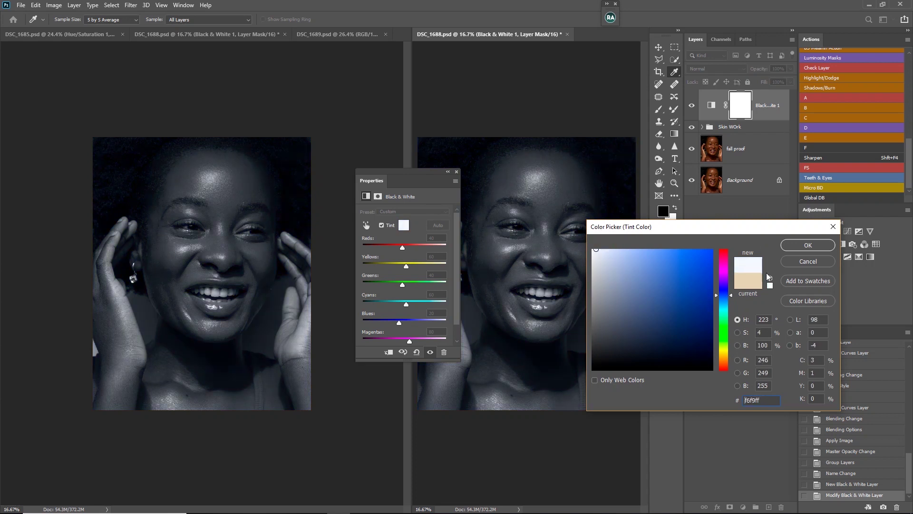
pyautogui.click(809, 246)
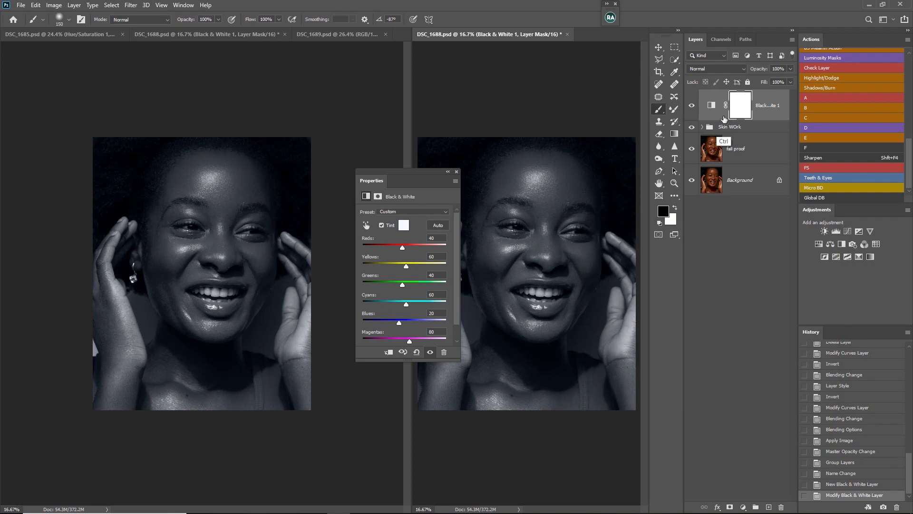
pyautogui.hotkey('ctrl', 'i')
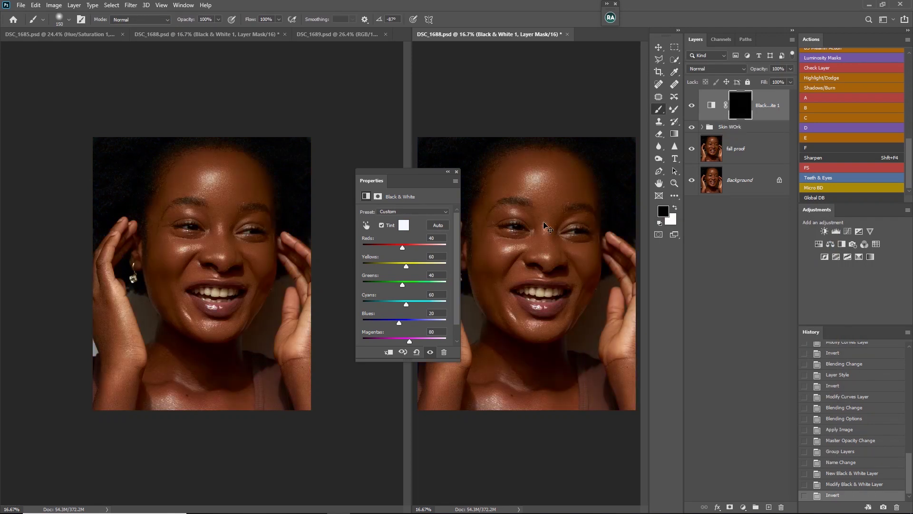
# - Duplicate the tinted Black & White layer and name the two copies TEETH and EYES
pyautogui.hotkey('ctrl', 'j')
pyautogui.doubleClick(773, 105)
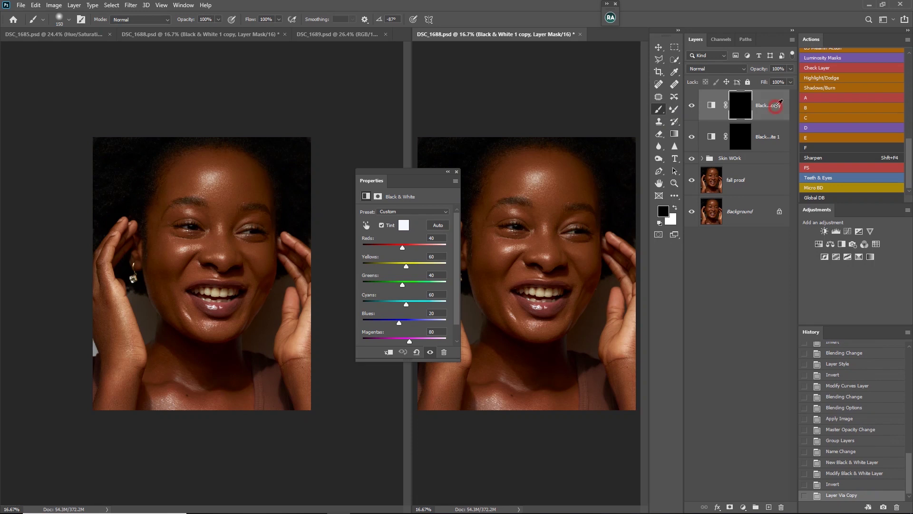
pyautogui.write('TEETH')
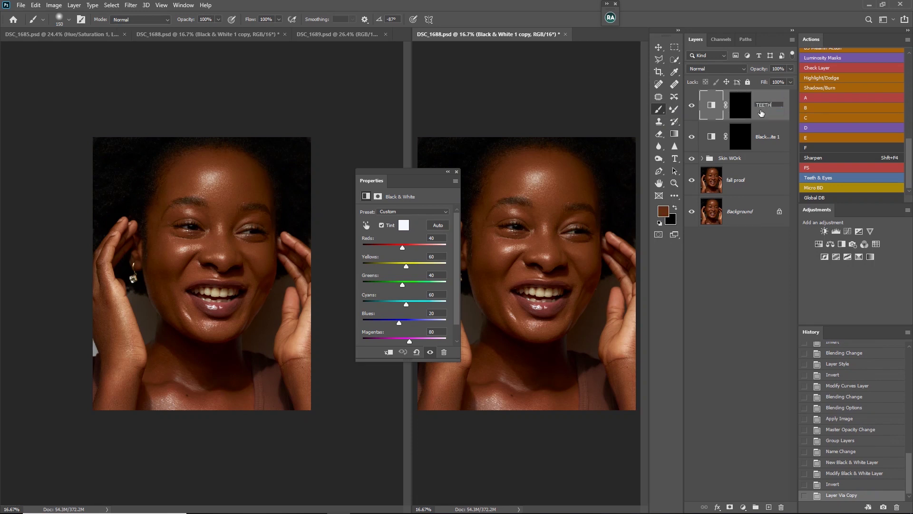
pyautogui.press('Return')
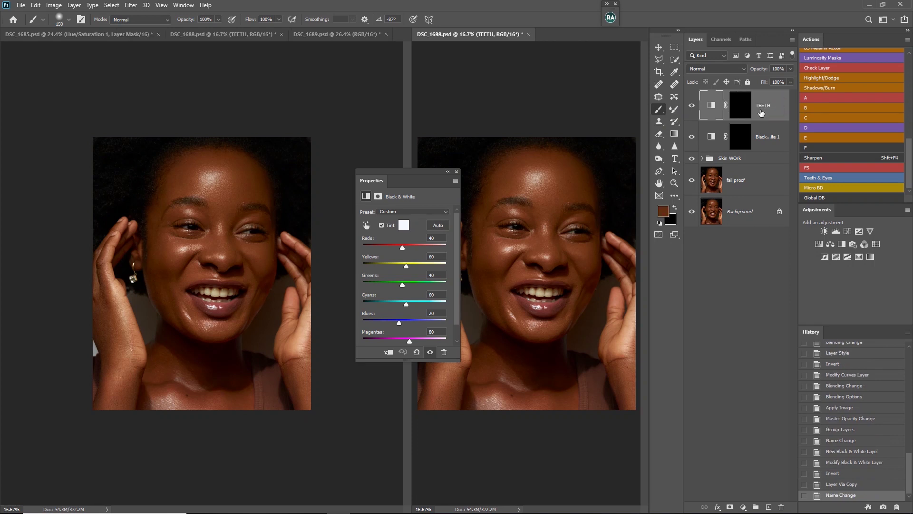
pyautogui.doubleClick(767, 137)
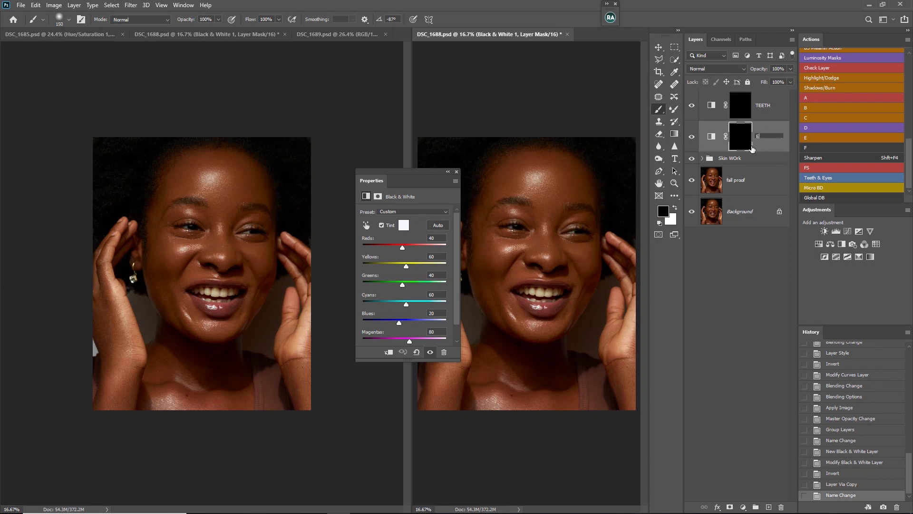
pyautogui.write('EYES')
pyautogui.press('Return')
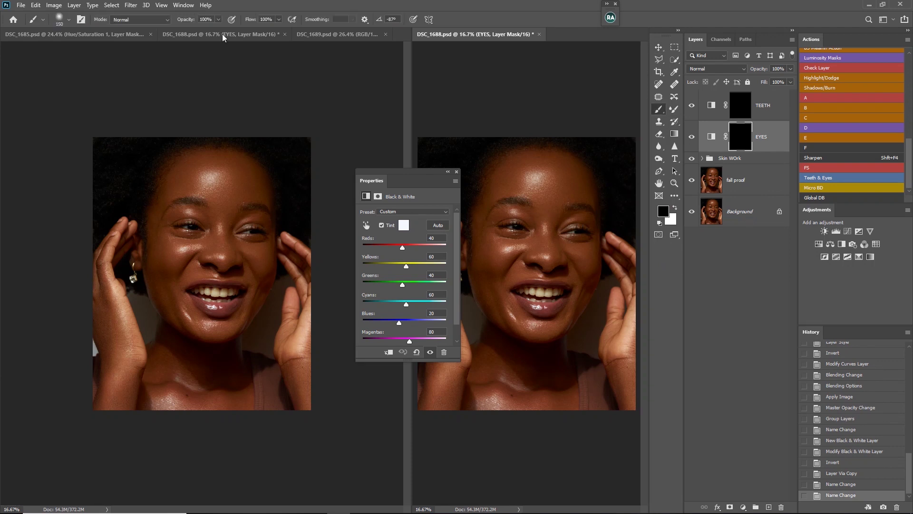
# - Make white the painting colour and adjust the right view's zoom
pyautogui.click(675, 208)
pyautogui.hotkey('ctrl', '+')
pyautogui.hotkey('ctrl', '-')
# - Zoom the left view onto the first eye and paint white over its iris and white on the EYES mask
pyautogui.click(210, 219)
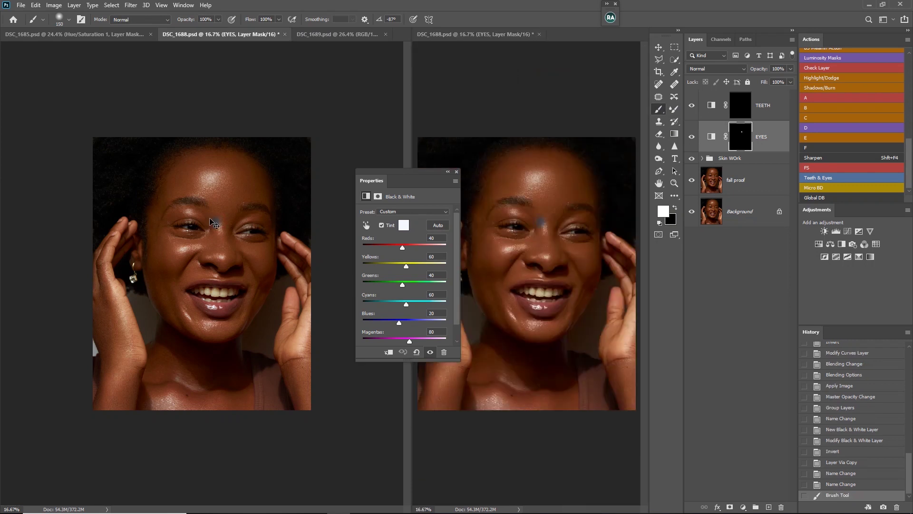
pyautogui.hotkey('ctrl', '+')
pyautogui.hotkey('ctrl', '+')
pyautogui.hotkey('ctrl', '+')
pyautogui.hotkey('ctrl', '+')
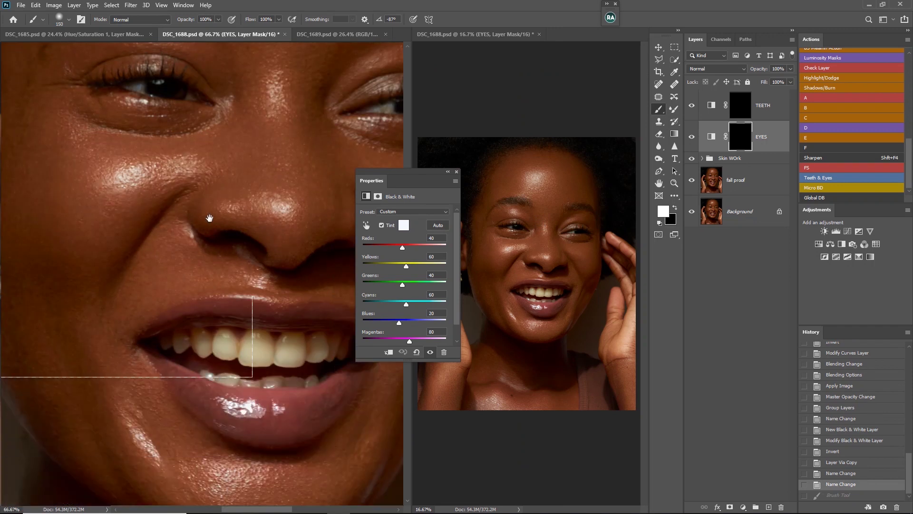
pyautogui.moveTo(216, 116)
pyautogui.mouseDown()
pyautogui.moveTo(232, 284)
pyautogui.moveTo(247, 328)
pyautogui.mouseUp()
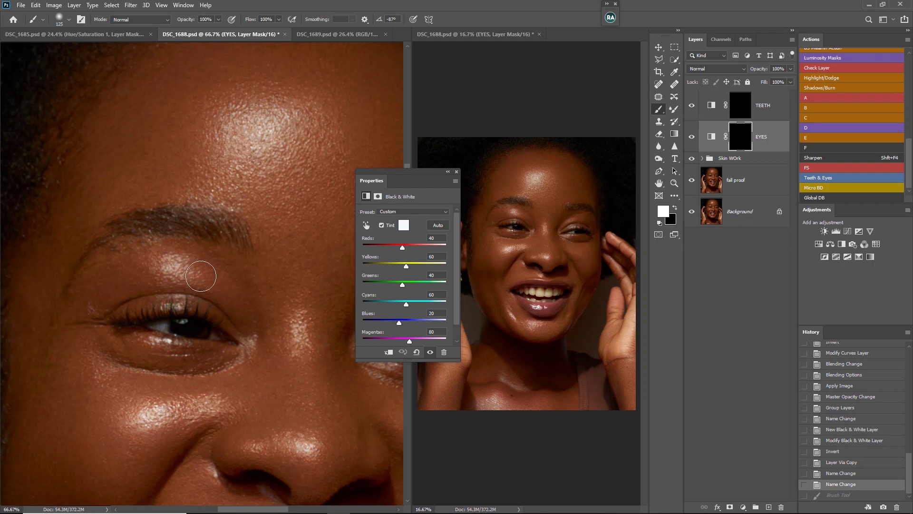
pyautogui.press('[')
pyautogui.press('[')
pyautogui.press('[')
pyautogui.press('[')
pyautogui.press('[')
pyautogui.press('[')
pyautogui.press('[')
pyautogui.press('[')
pyautogui.press('[')
pyautogui.press('[')
pyautogui.moveTo(163, 323); pyautogui.dragTo(216, 336)
pyautogui.press('[')
pyautogui.moveTo(217, 336); pyautogui.dragTo(212, 337)
pyautogui.moveTo(213, 338); pyautogui.dragTo(214, 339)
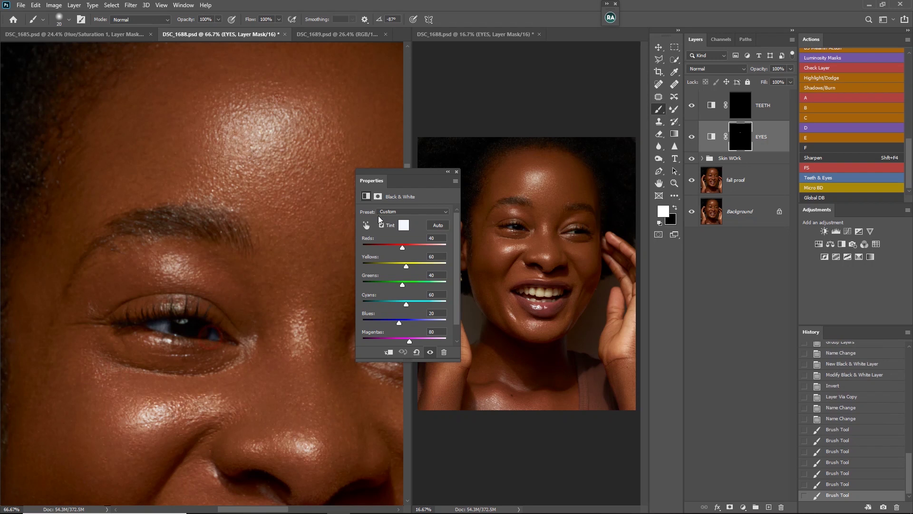
# - Paint white over the second eye on the EYES mask and collapse the Black & White settings
pyautogui.moveTo(415, 185); pyautogui.dragTo(537, 190)
pyautogui.moveTo(293, 325); pyautogui.dragTo(157, 295)
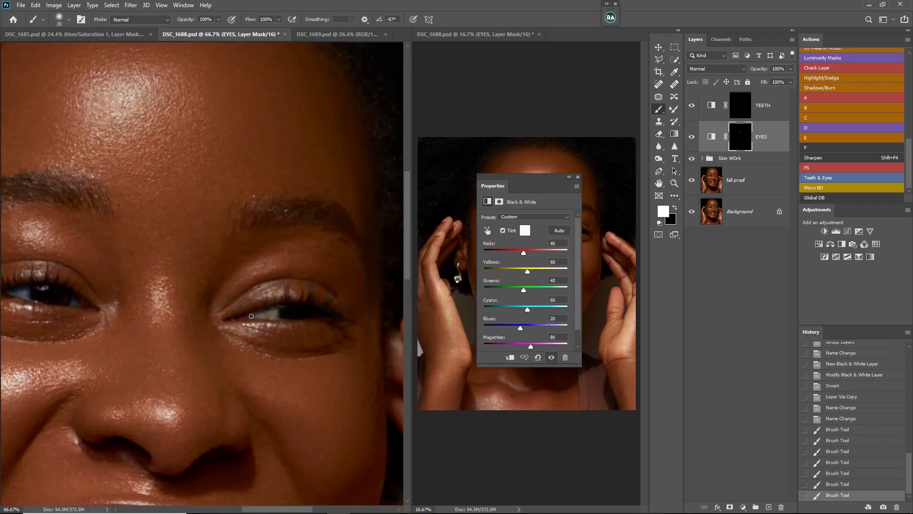
pyautogui.moveTo(252, 316); pyautogui.dragTo(271, 315)
pyautogui.click(249, 315)
pyautogui.click(569, 177)
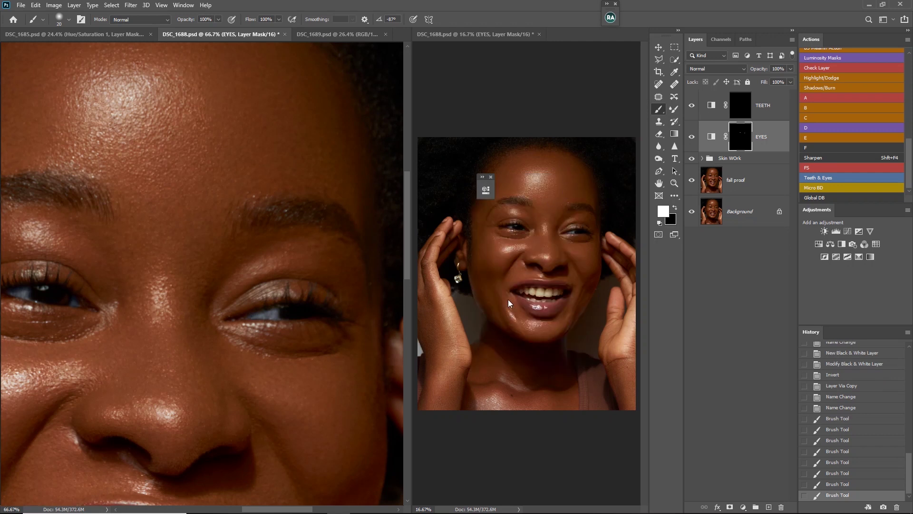
# - Paint white on the TEETH mask over the upper and lower teeth, then shrink the brush and swap to black
pyautogui.click(743, 111)
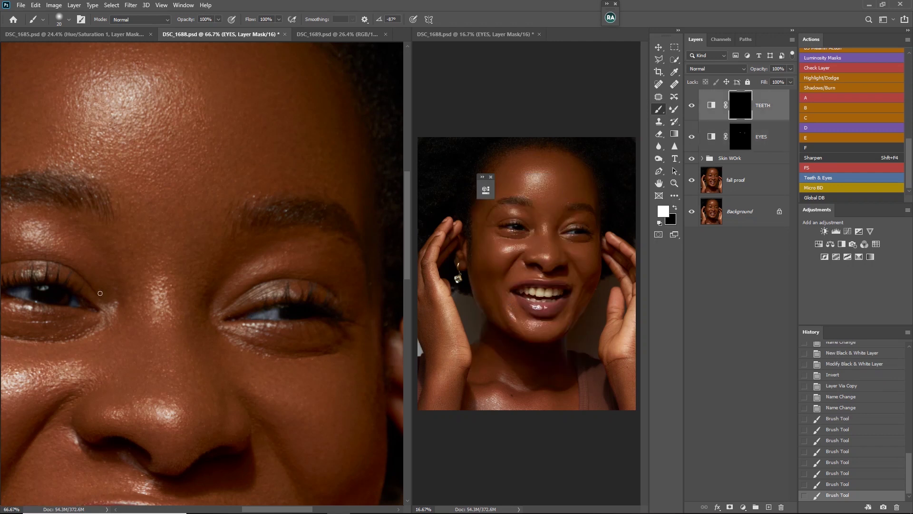
pyautogui.moveTo(215, 257); pyautogui.dragTo(246, 134)
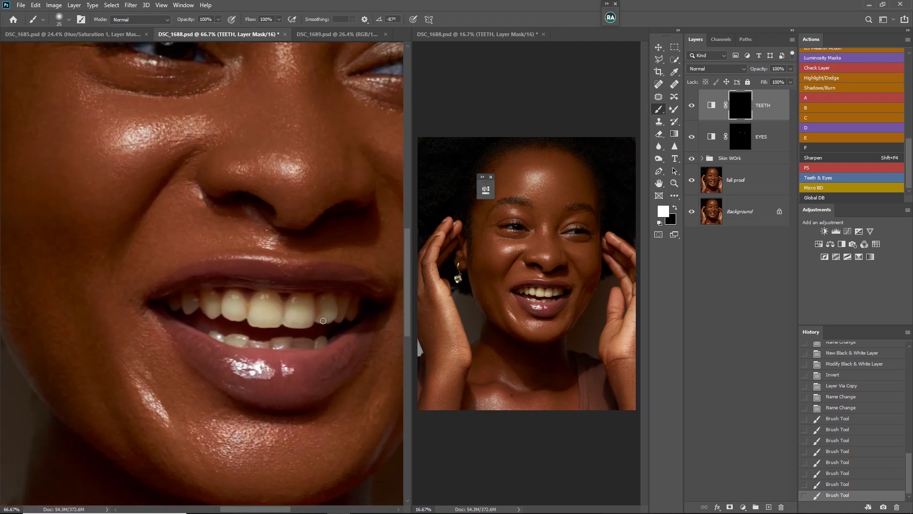
pyautogui.press(']')
pyautogui.moveTo(297, 310)
pyautogui.mouseDown()
pyautogui.moveTo(290, 316)
pyautogui.moveTo(300, 298)
pyautogui.moveTo(309, 313)
pyautogui.moveTo(287, 321)
pyautogui.moveTo(304, 323)
pyautogui.moveTo(322, 302)
pyautogui.moveTo(350, 300)
pyautogui.moveTo(351, 319)
pyautogui.moveTo(359, 304)
pyautogui.moveTo(358, 314)
pyautogui.moveTo(260, 323)
pyautogui.moveTo(258, 299)
pyautogui.moveTo(269, 299)
pyautogui.moveTo(276, 314)
pyautogui.moveTo(232, 296)
pyautogui.moveTo(236, 316)
pyautogui.moveTo(212, 313)
pyautogui.moveTo(205, 295)
pyautogui.moveTo(216, 302)
pyautogui.moveTo(174, 307)
pyautogui.moveTo(180, 301)
pyautogui.mouseUp()
pyautogui.press('x')
pyautogui.press('x')
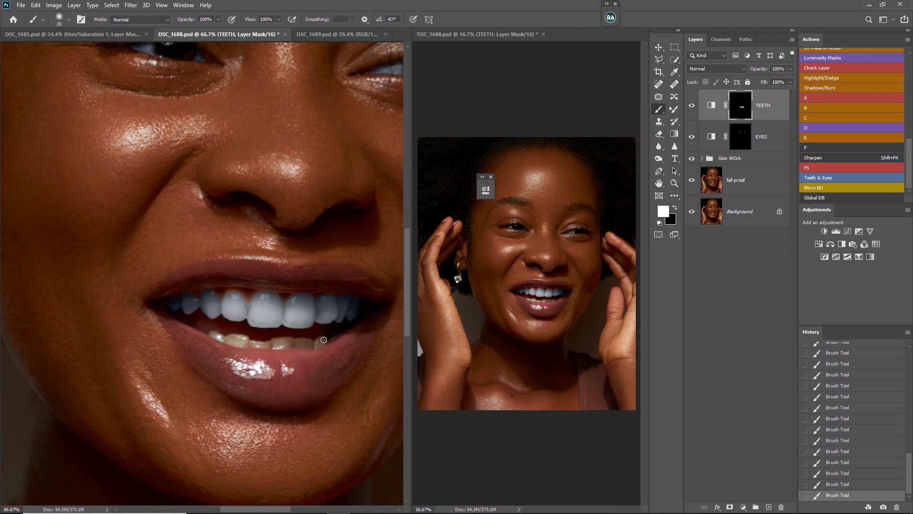
pyautogui.moveTo(324, 341); pyautogui.dragTo(333, 342)
pyautogui.press('[')
pyautogui.press('x')
pyautogui.press('x')
pyautogui.press('x')
pyautogui.press('x')
pyautogui.press('x')
# - Zoom out and lower the TEETH layer opacity to 61%, toggling it to compare
pyautogui.hotkey('ctrl', '0')
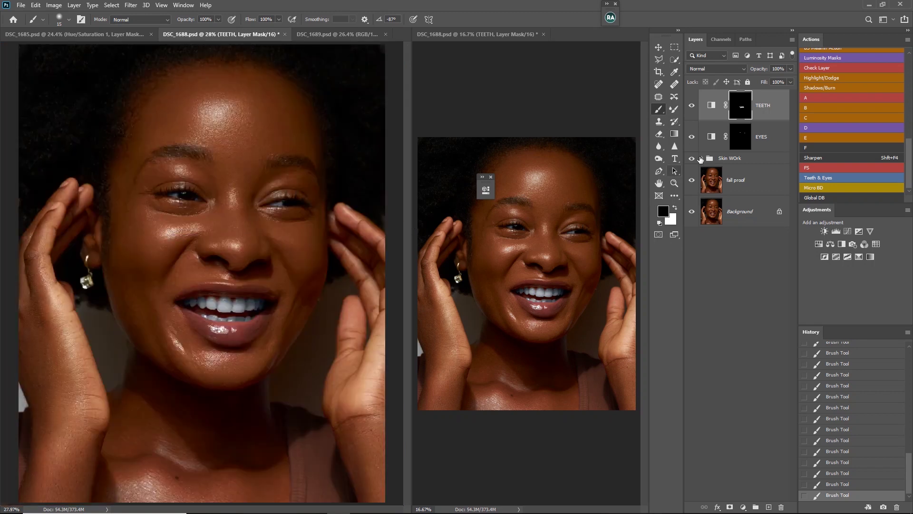
pyautogui.hotkey('ctrl', '-')
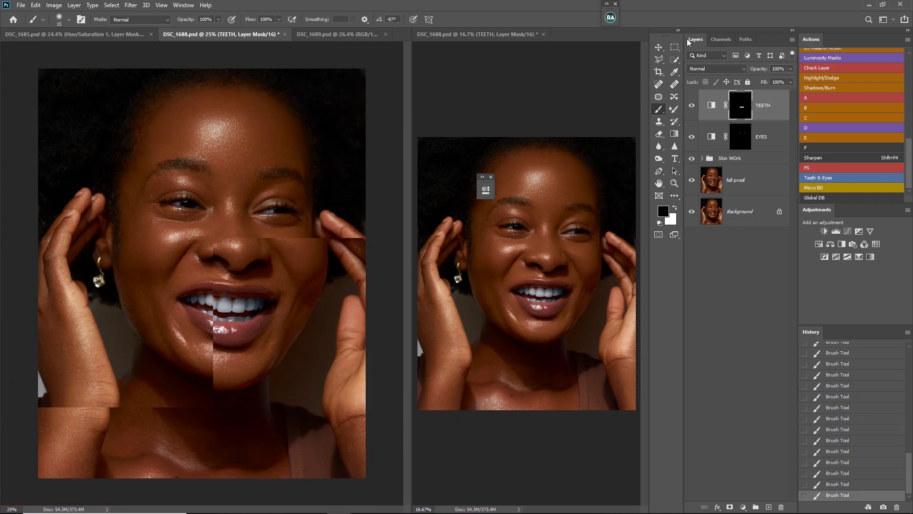
pyautogui.hotkey('ctrl', '-')
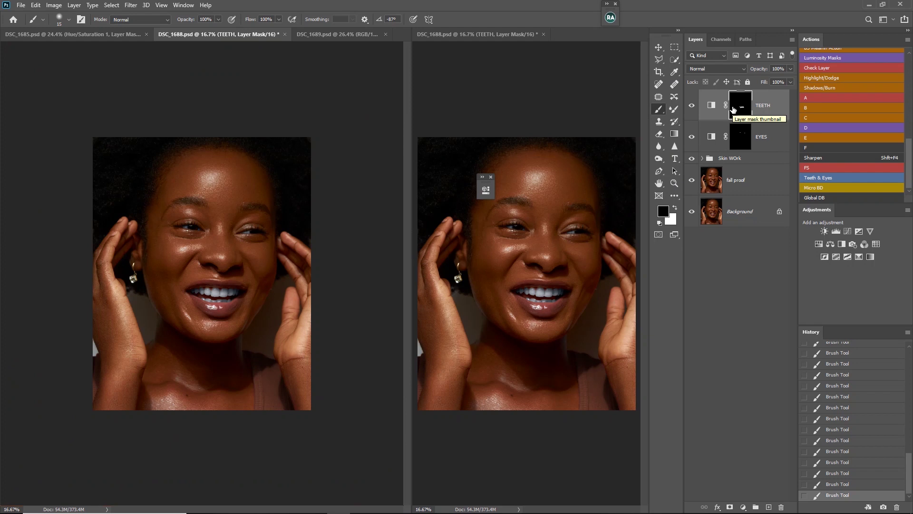
pyautogui.moveTo(761, 70); pyautogui.dragTo(744, 76)
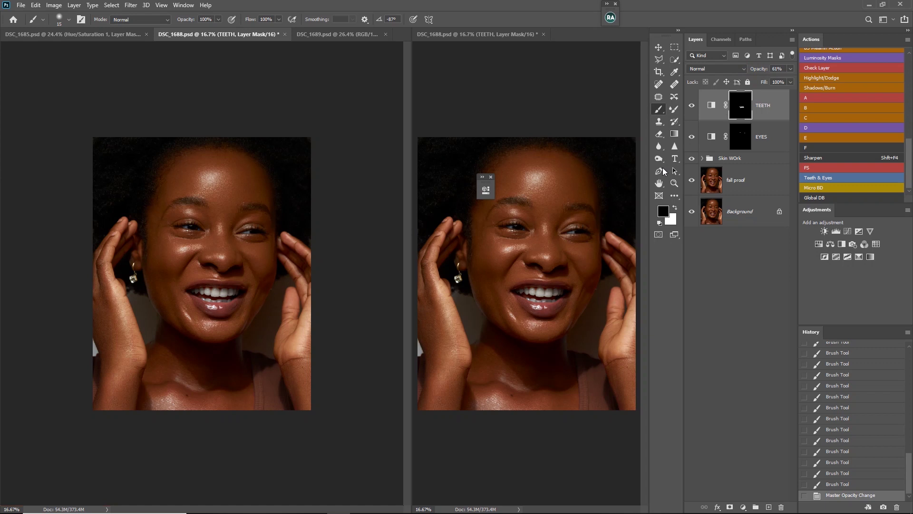
pyautogui.click(693, 106)
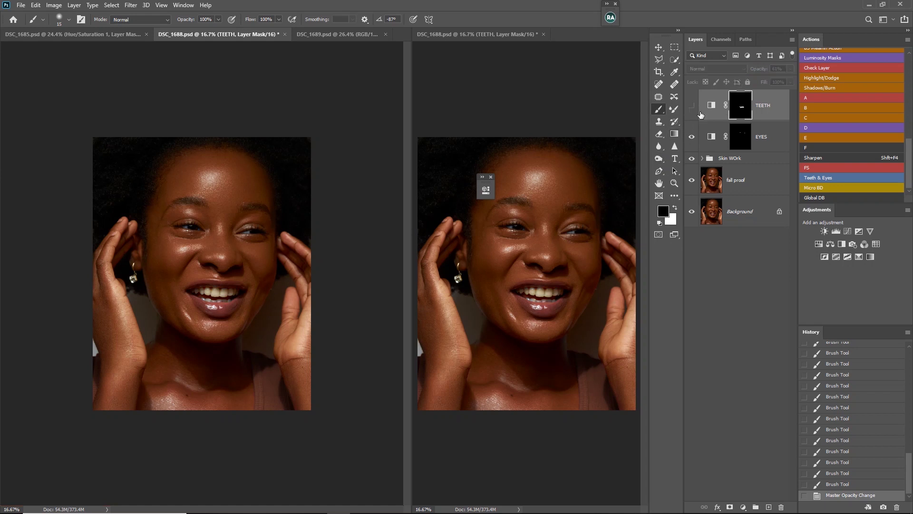
pyautogui.click(693, 106)
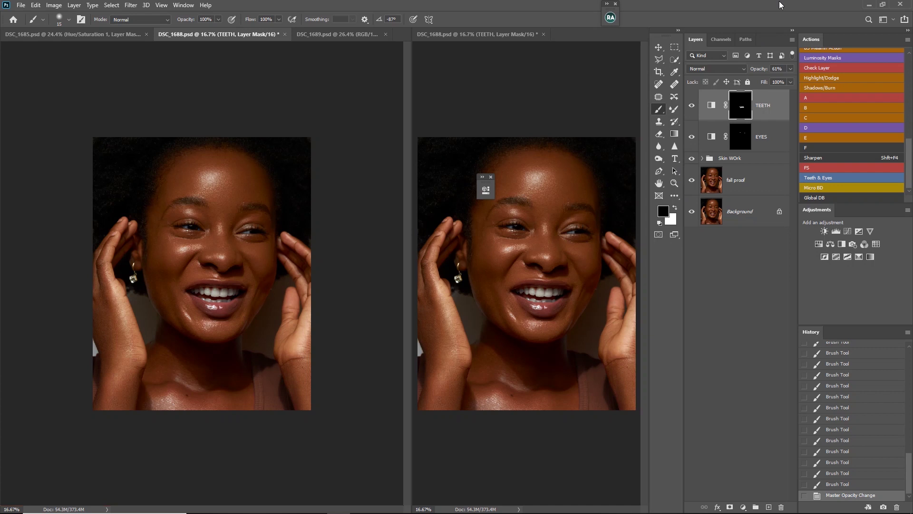
# - Set the EYES layer opacity to 70% and compare the edits against the original Background
pyautogui.click(769, 137)
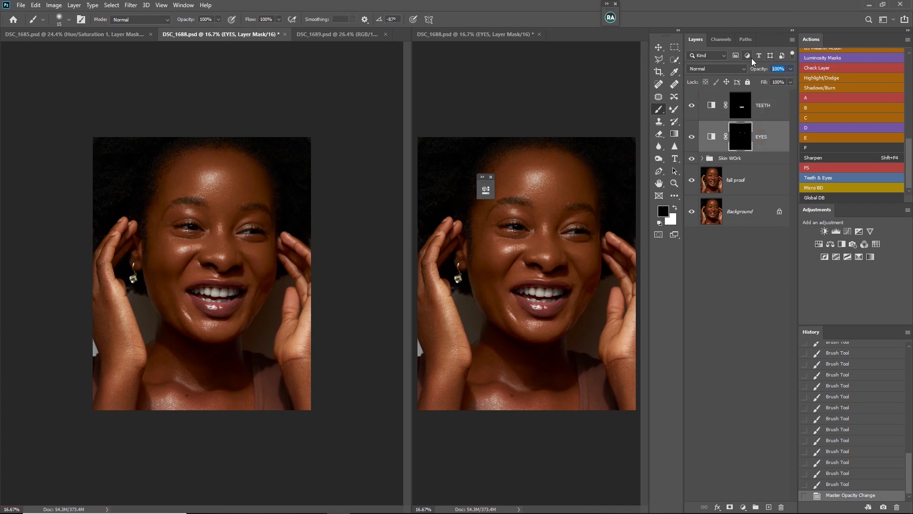
pyautogui.press('7')
pyautogui.hotkey('ctrl', '-')
pyautogui.hotkey('ctrl', '+')
pyautogui.keyDown('alt'); pyautogui.click(692, 218); pyautogui.keyUp('alt')
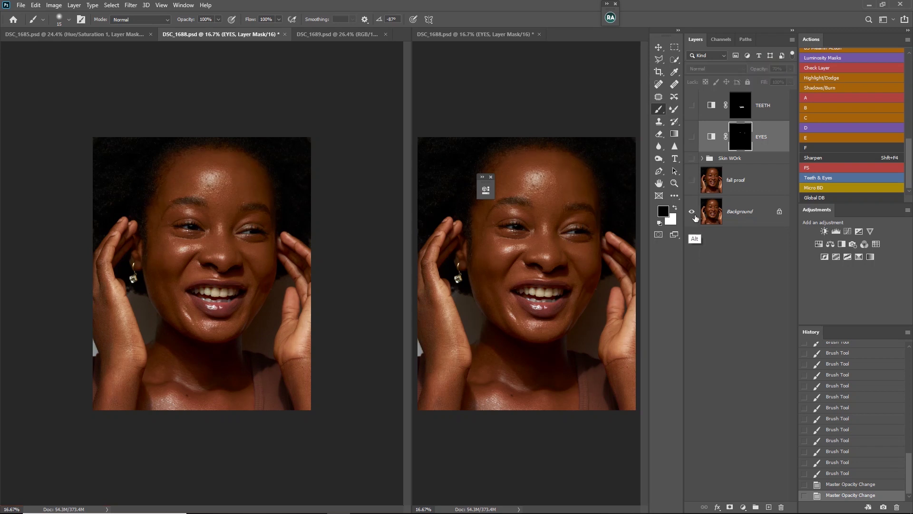
pyautogui.keyDown('alt'); pyautogui.click(693, 213); pyautogui.keyUp('alt')
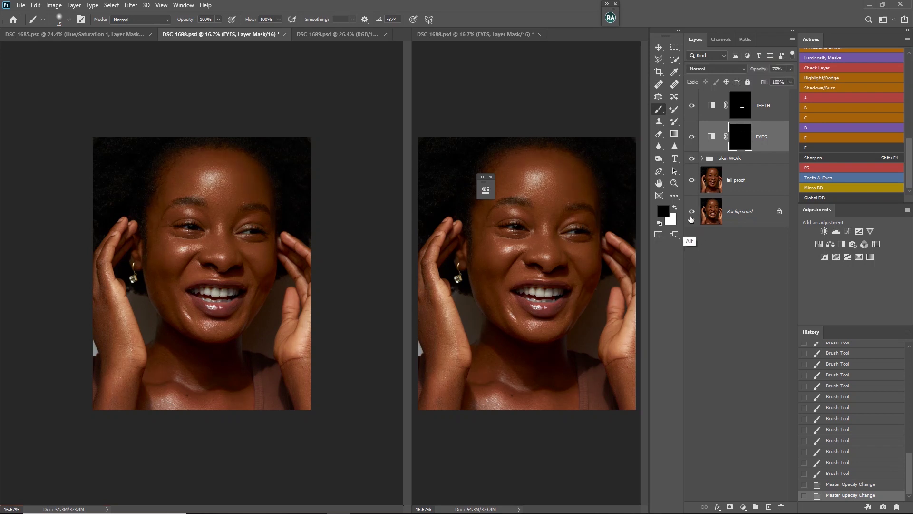
pyautogui.keyDown('alt'); pyautogui.click(694, 214); pyautogui.keyUp('alt')
pyautogui.keyDown('alt'); pyautogui.click(693, 214); pyautogui.keyUp('alt')
# - Group the TEETH and EYES layers and name the group 'Eyes and Teeth'
pyautogui.keyDown('ctrl'); pyautogui.click(706, 115); pyautogui.keyUp('ctrl')
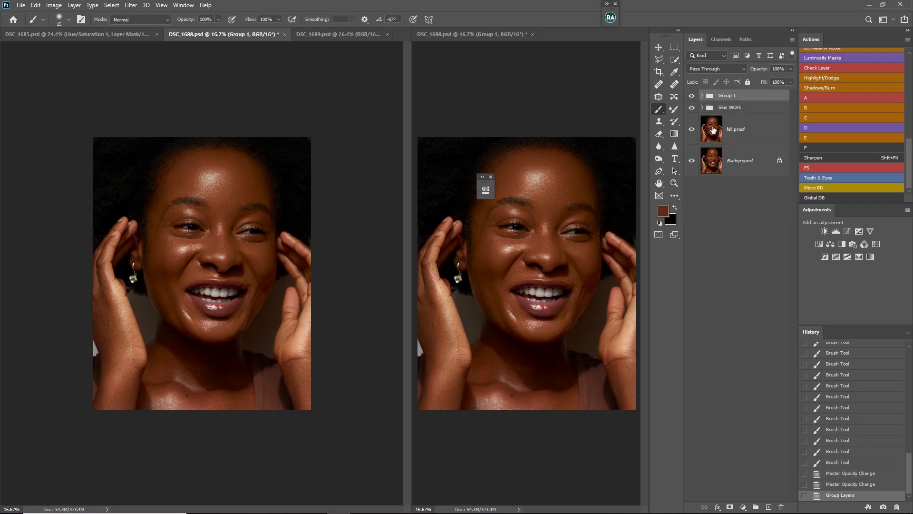
pyautogui.doubleClick(726, 95)
pyautogui.write('Eyes and Teeth')
pyautogui.press('Return')
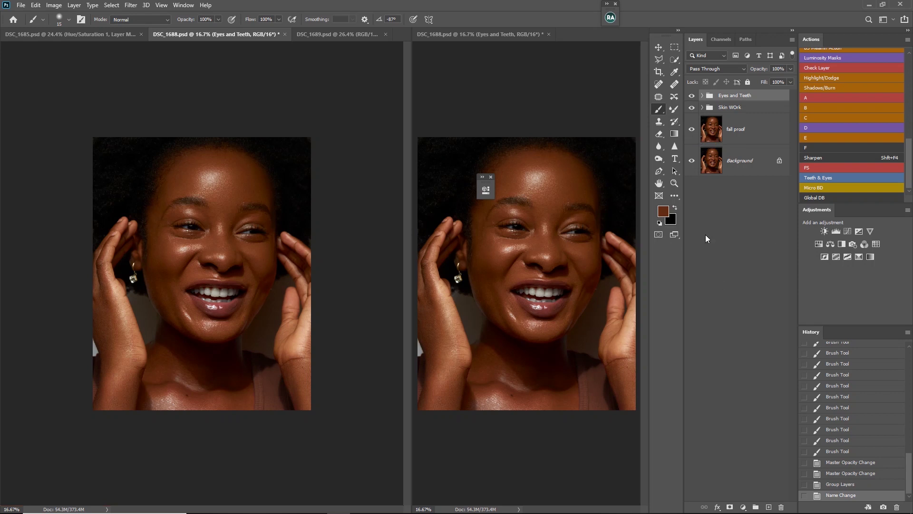
# - Add a Gradient Map using the Basics black-to-white preset and fade it to 24% opacity
pyautogui.click(870, 256)
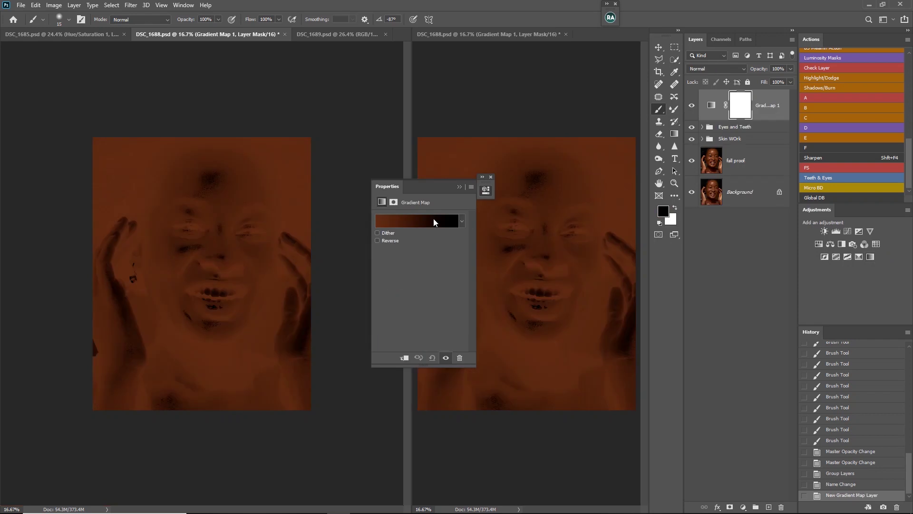
pyautogui.click(462, 221)
pyautogui.scroll(-4, 469, 274)
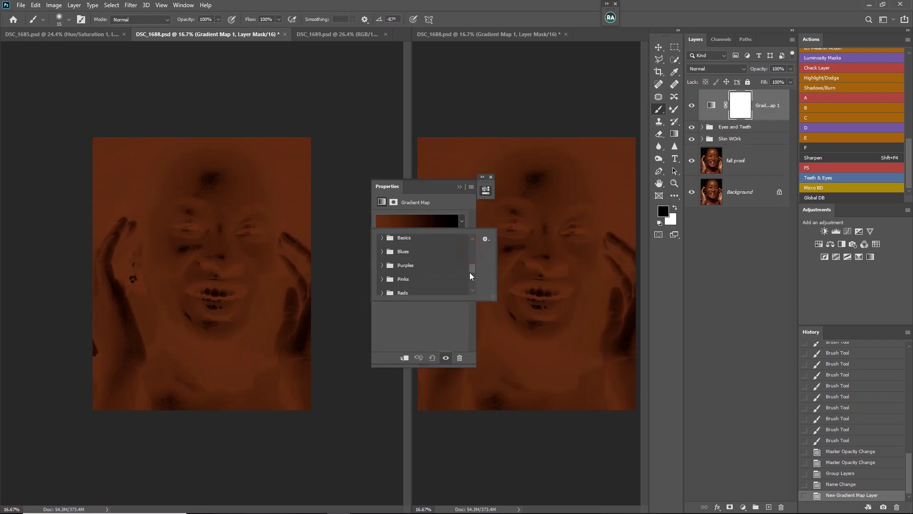
pyautogui.scroll(-4, 471, 274)
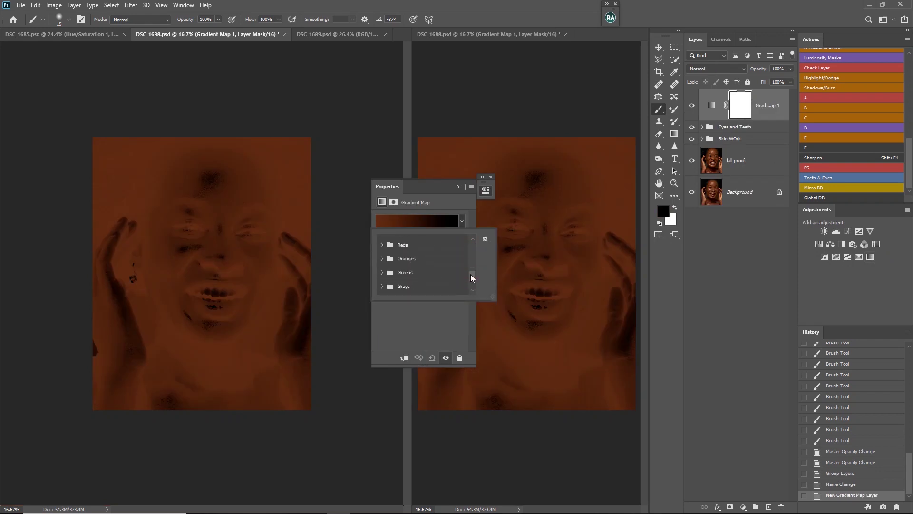
pyautogui.moveTo(470, 278); pyautogui.dragTo(470, 259)
pyautogui.click(464, 287)
pyautogui.click(427, 292)
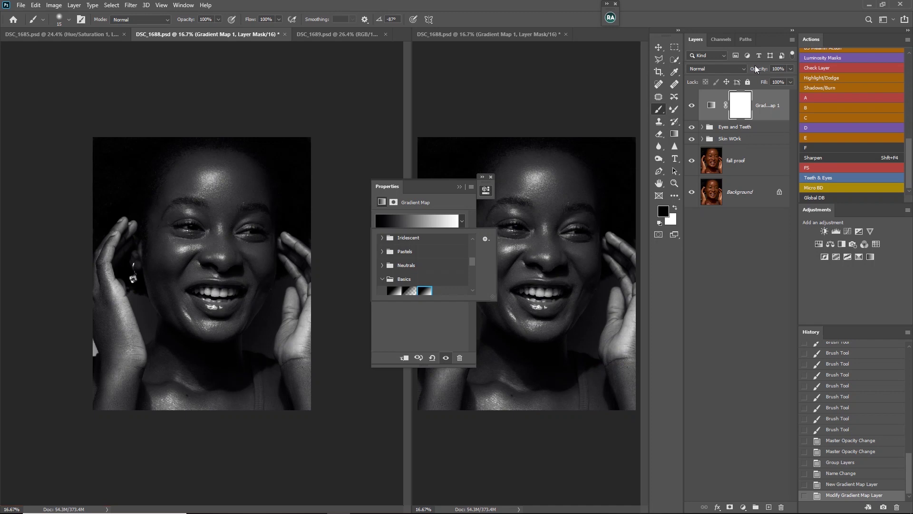
pyautogui.click(737, 73)
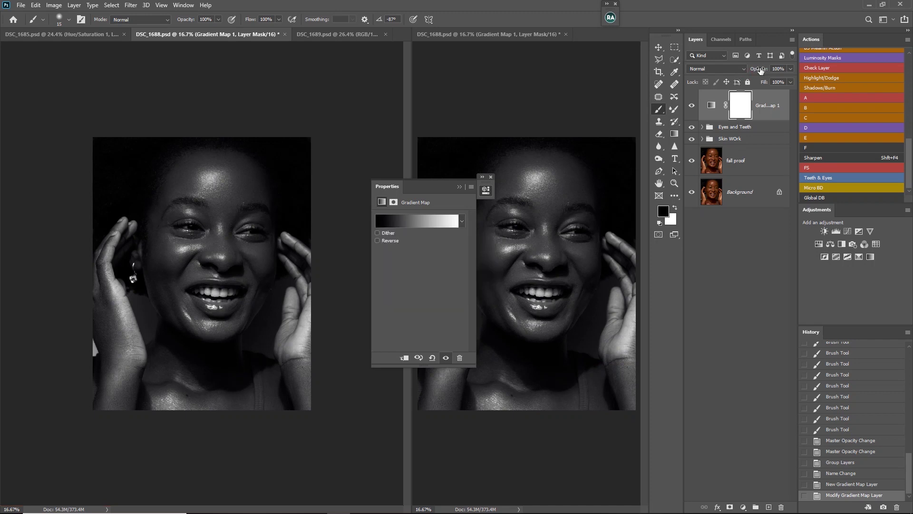
pyautogui.moveTo(759, 69); pyautogui.dragTo(723, 74)
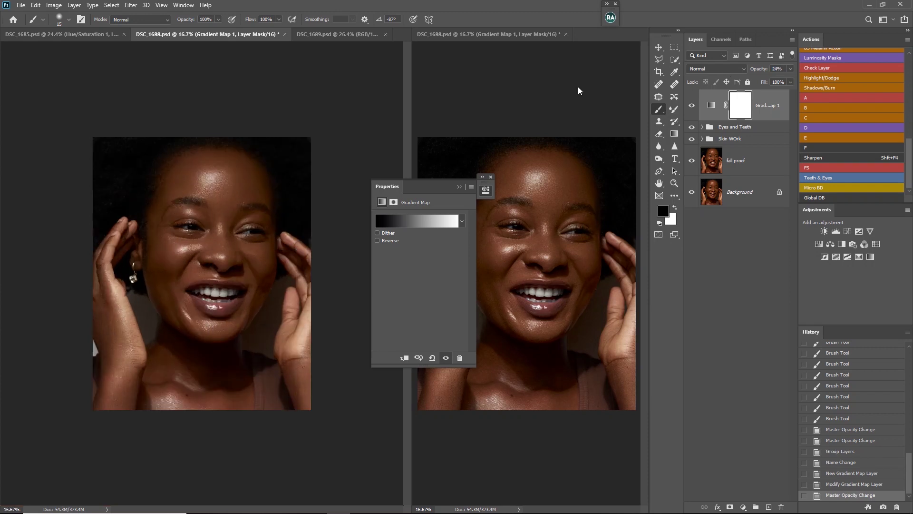
# - Set the Gradient Map layer's blend mode to Soft Light
pyautogui.click(710, 69)
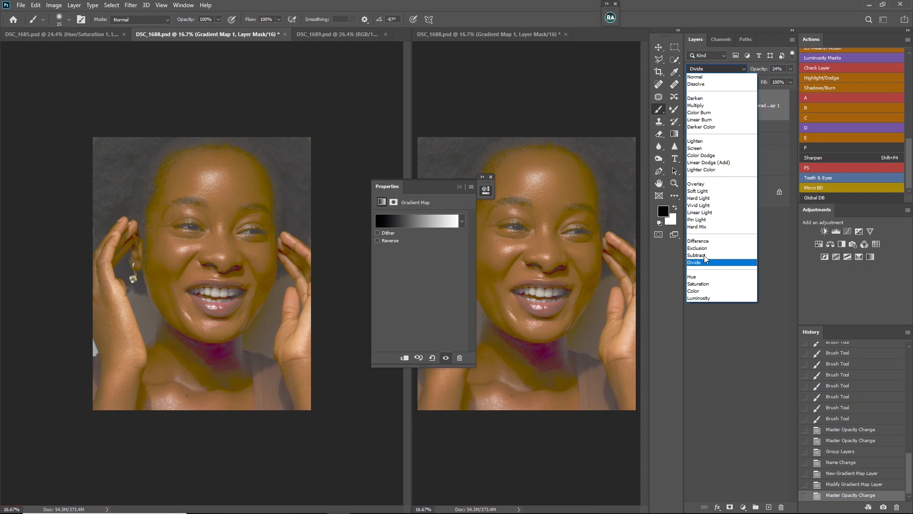
pyautogui.click(710, 192)
pyautogui.click(459, 188)
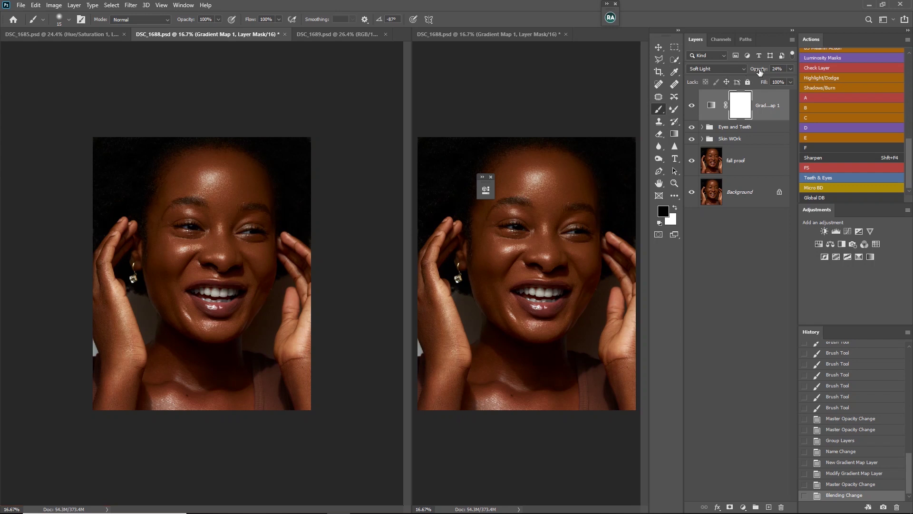
# - Set the Gradient Map opacity to 20% and toggle its visibility to compare
pyautogui.click(759, 69)
pyautogui.write('20')
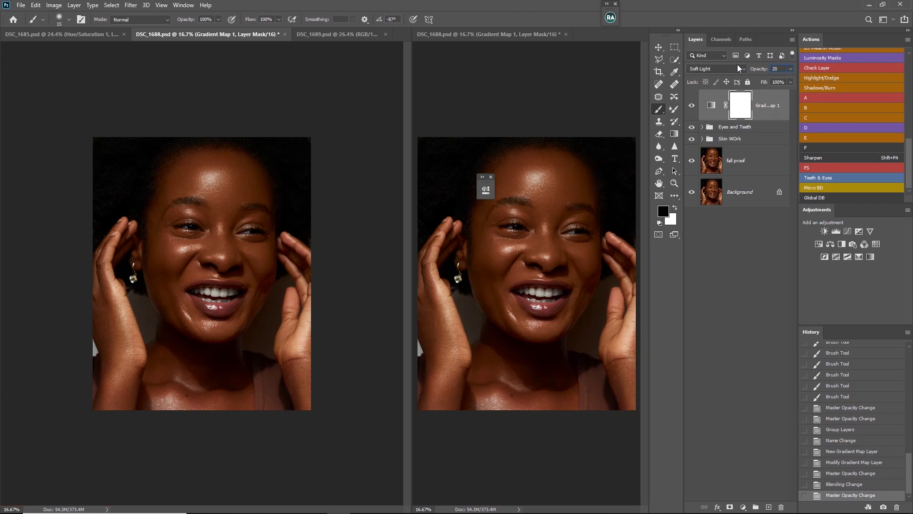
pyautogui.click(693, 106)
pyautogui.click(692, 106)
# - Try a Hue/Saturation layer and a Vibrance layer at -14, deleting both
pyautogui.click(819, 245)
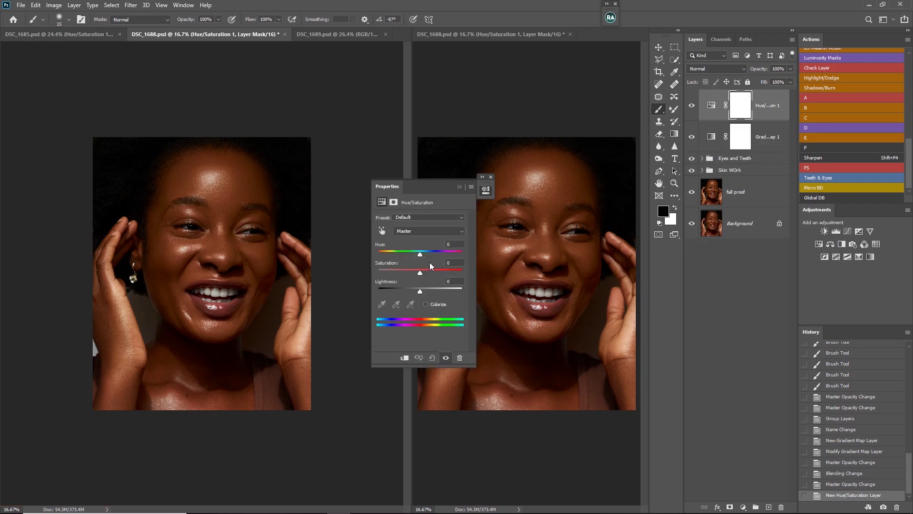
pyautogui.press('Delete')
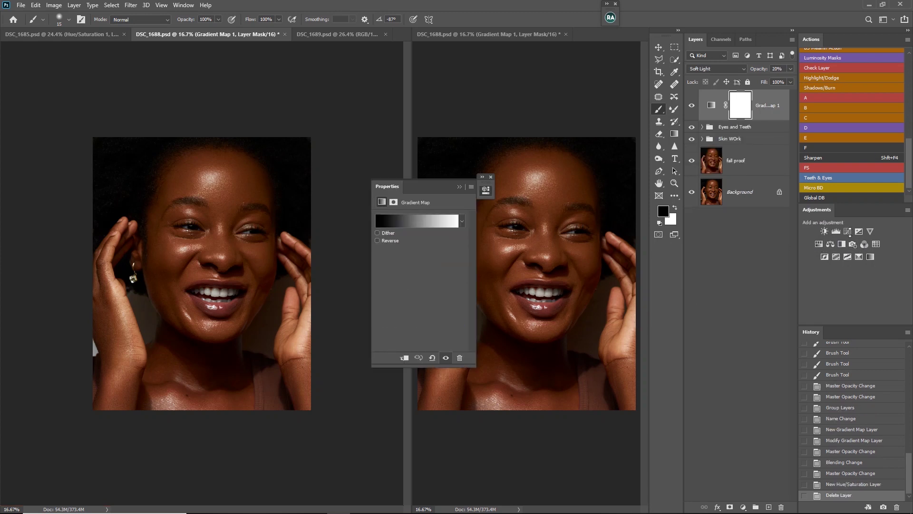
pyautogui.click(870, 231)
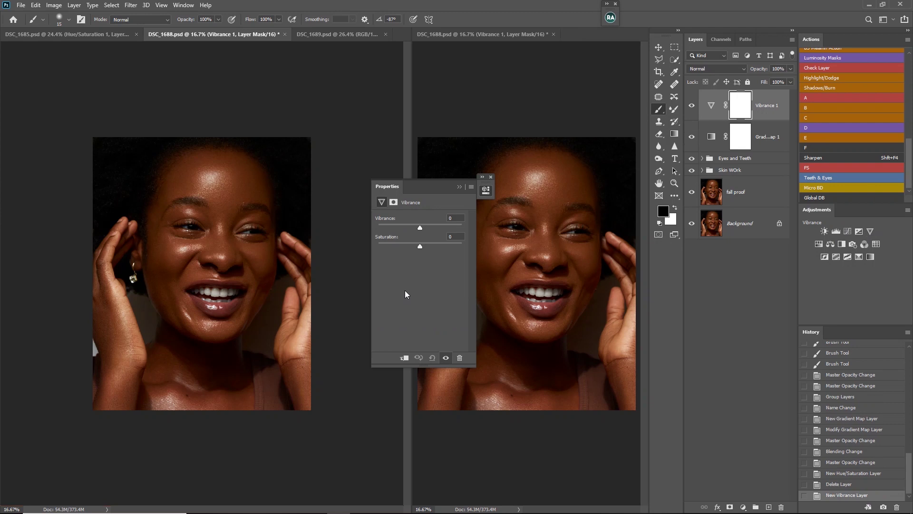
pyautogui.moveTo(421, 229); pyautogui.dragTo(411, 232)
pyautogui.moveTo(414, 230); pyautogui.dragTo(414, 231)
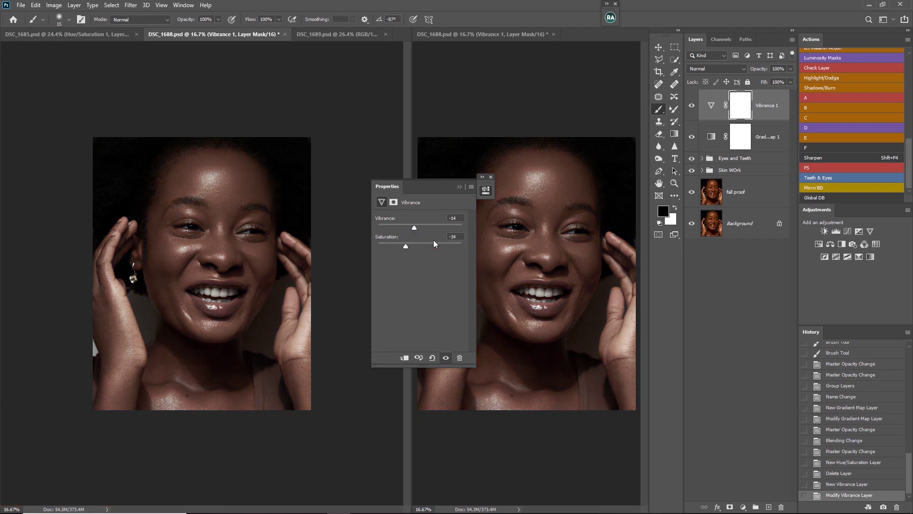
pyautogui.press('Delete')
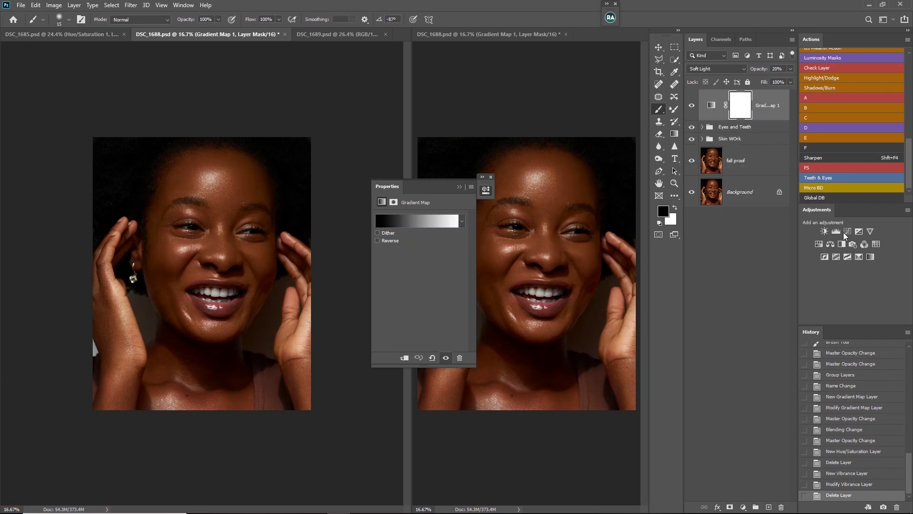
# - Add a Hue/Saturation layer with Yellows saturation reduced to -72
pyautogui.click(817, 244)
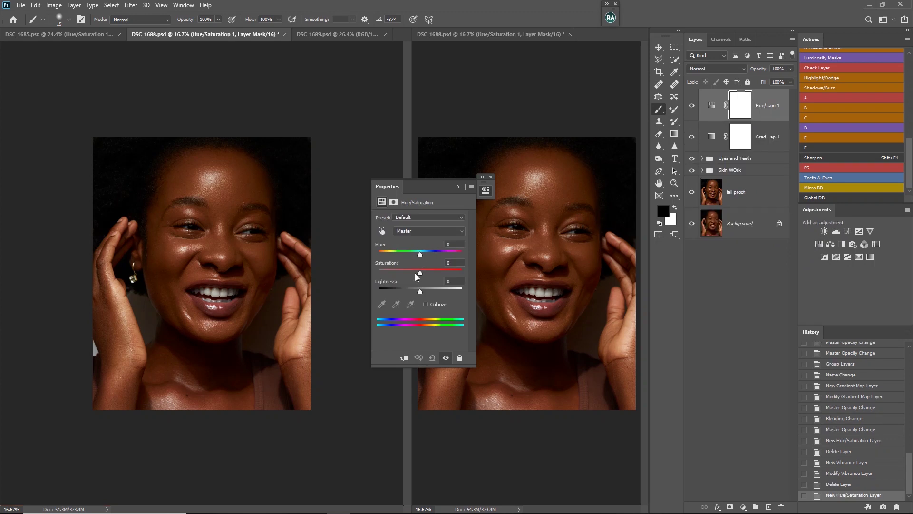
pyautogui.click(416, 233)
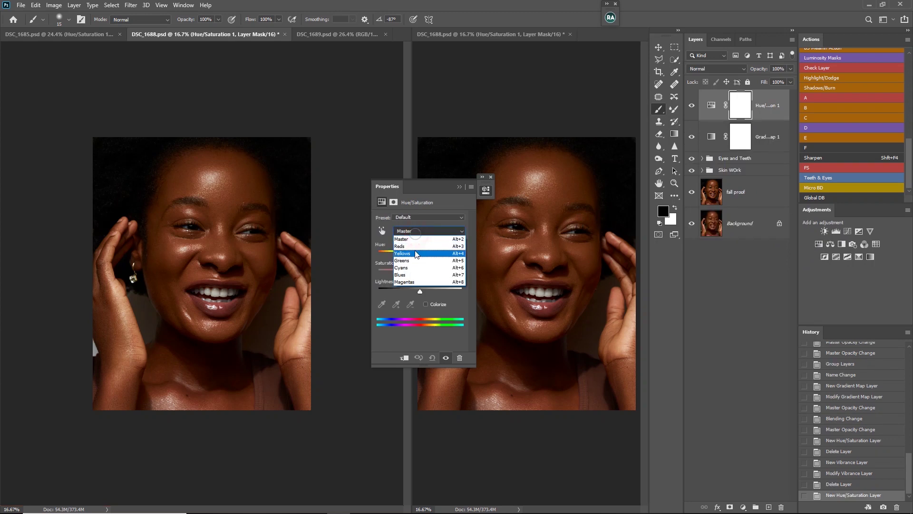
pyautogui.click(414, 248)
pyautogui.moveTo(420, 272); pyautogui.dragTo(411, 271)
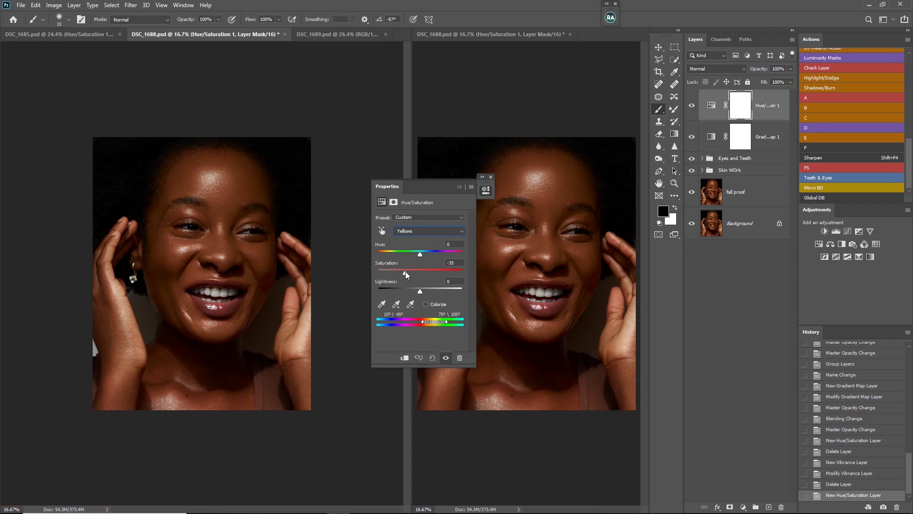
# - Set the Hue/Saturation Yellows saturation to -35 and Master saturation to -30
pyautogui.click(406, 271)
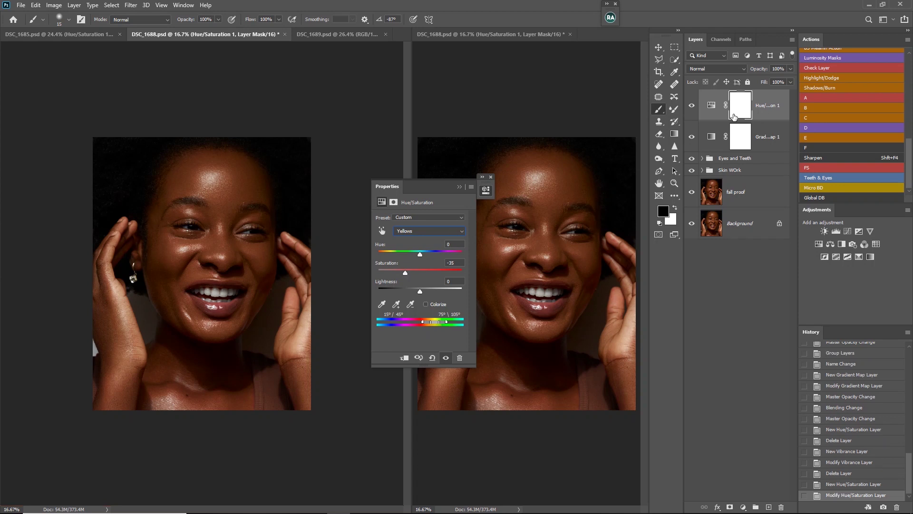
pyautogui.click(449, 232)
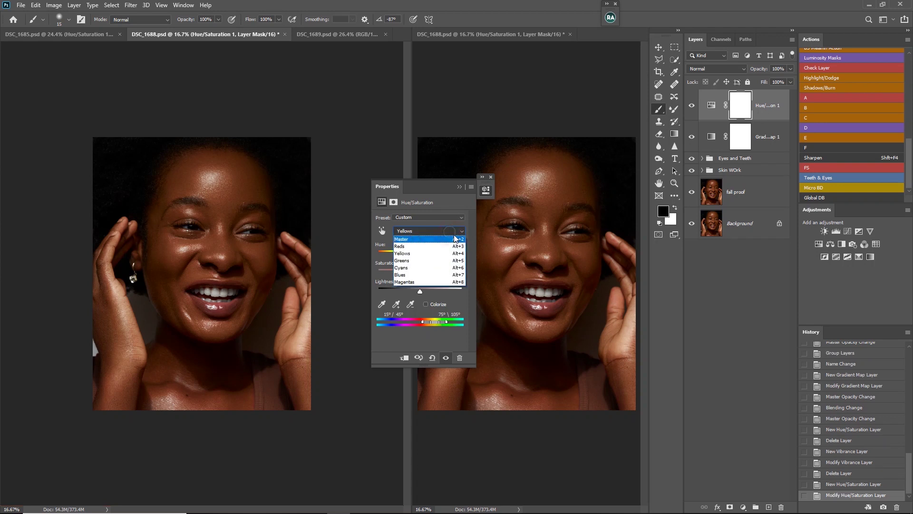
pyautogui.click(449, 238)
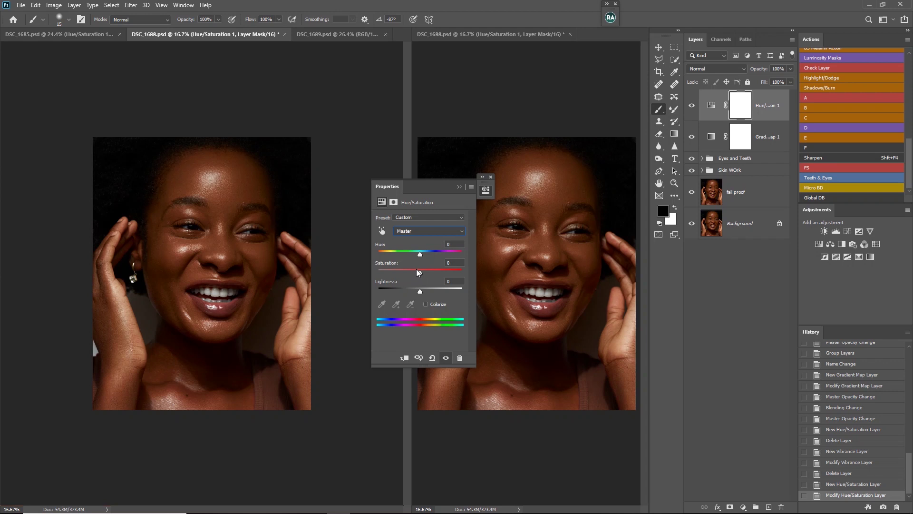
pyautogui.moveTo(416, 273); pyautogui.dragTo(410, 273)
pyautogui.click(457, 186)
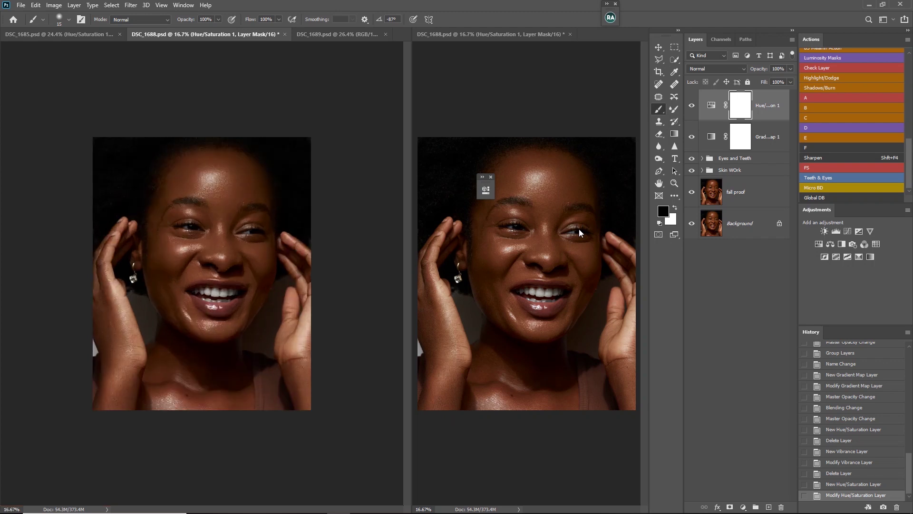
# - Toggle the Hue/Saturation layer's visibility to compare, then delete it
pyautogui.click(692, 106)
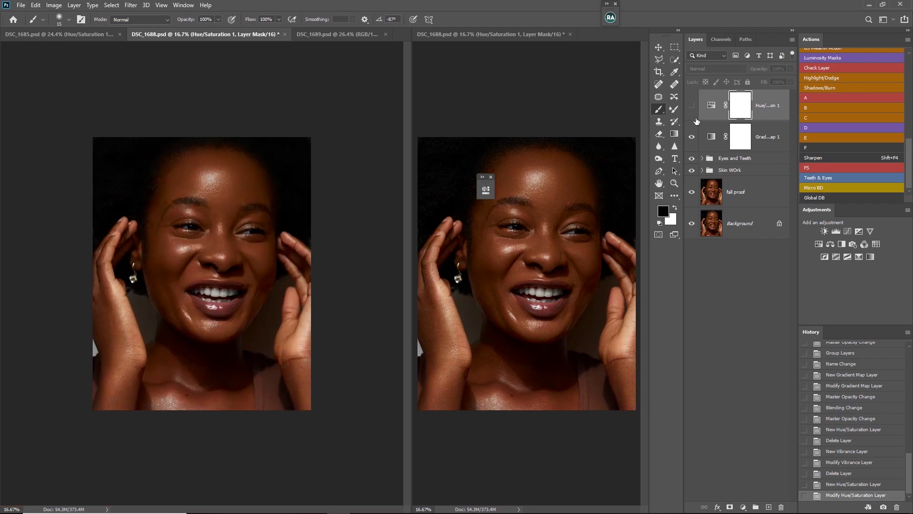
pyautogui.click(692, 106)
pyautogui.click(692, 105)
pyautogui.press('Delete')
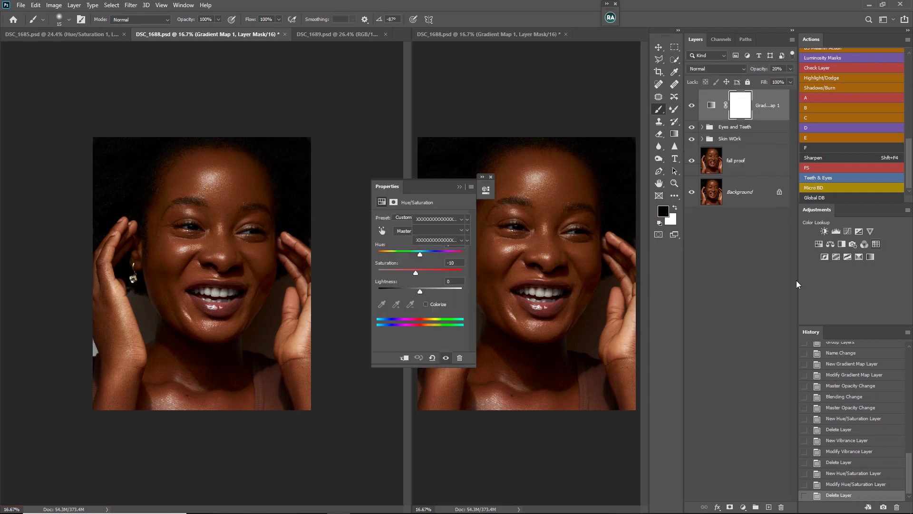
# - Add a Color Lookup layer and browse for a 3D LUT file, going up to the 2020 folder
pyautogui.click(876, 244)
pyautogui.click(451, 220)
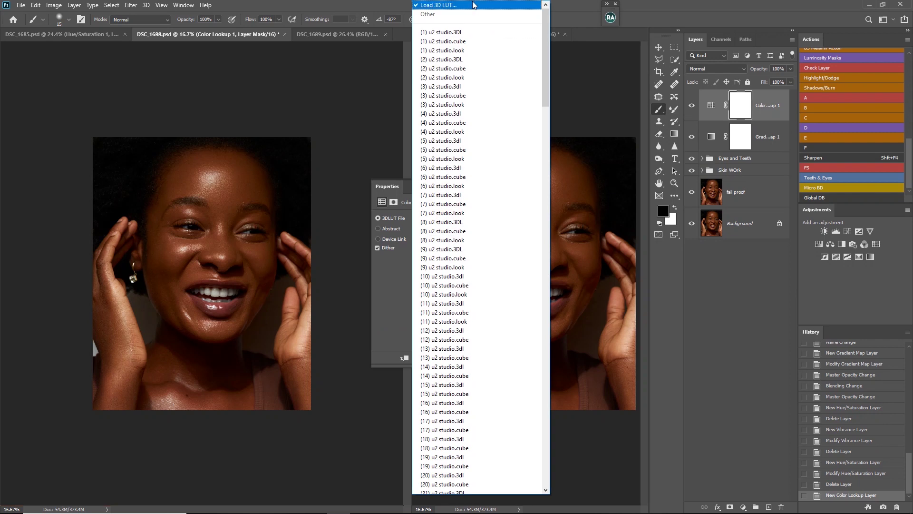
pyautogui.click(493, 4)
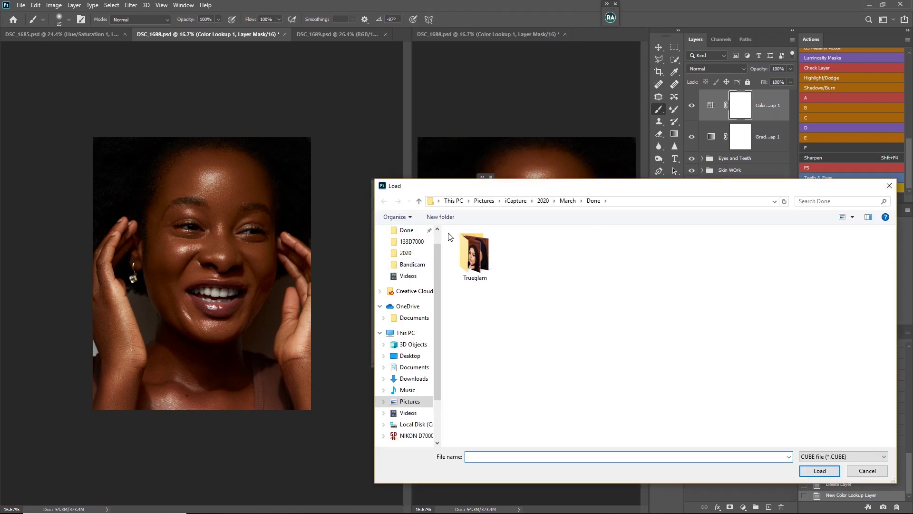
pyautogui.scroll(1, 436, 283)
pyautogui.scroll(-1, 436, 282)
pyautogui.scroll(1, 435, 284)
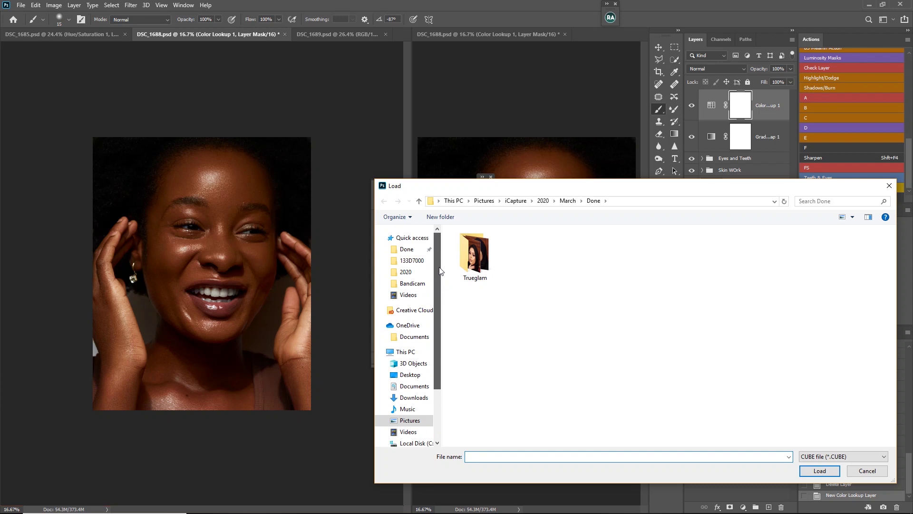
pyautogui.click(407, 248)
pyautogui.click(568, 202)
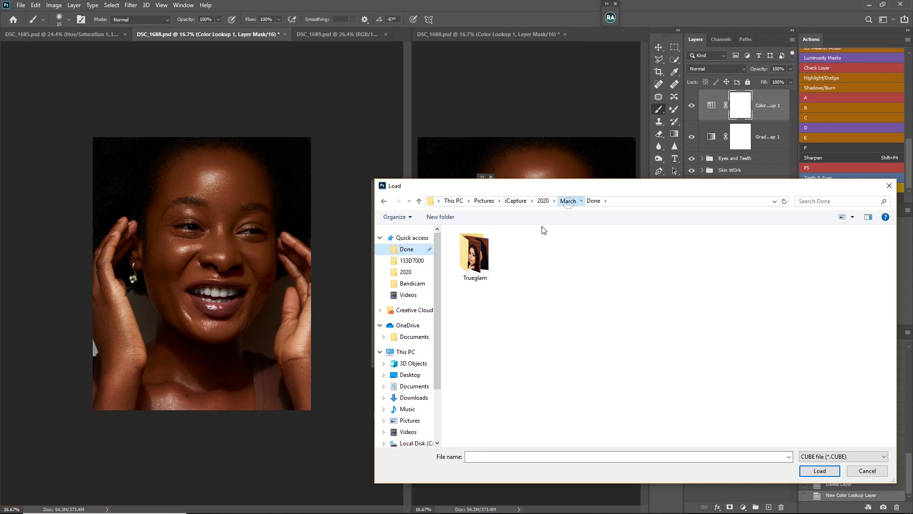
pyautogui.click(544, 201)
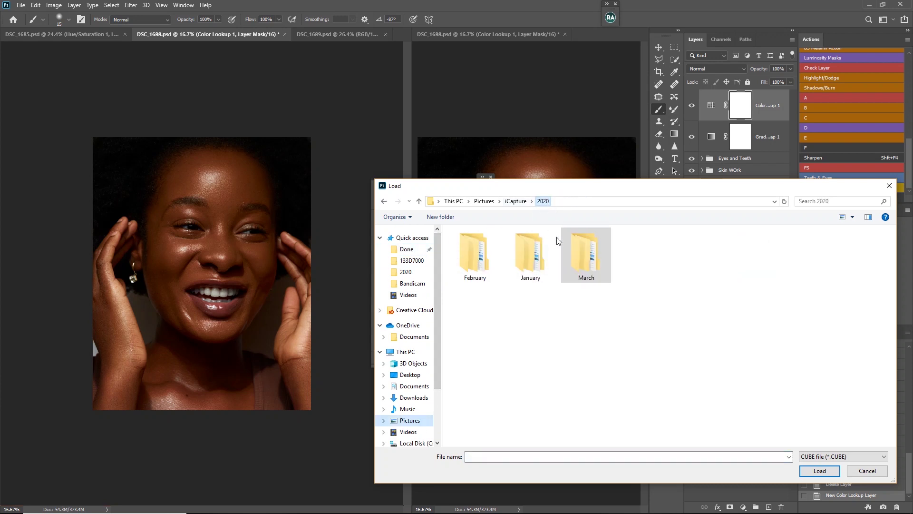
# - Load Signature Skintone 1.CUBE from February's skintone LUTs folder and set opacity to 35%
pyautogui.doubleClick(475, 259)
pyautogui.click(533, 262)
pyautogui.doubleClick(484, 265)
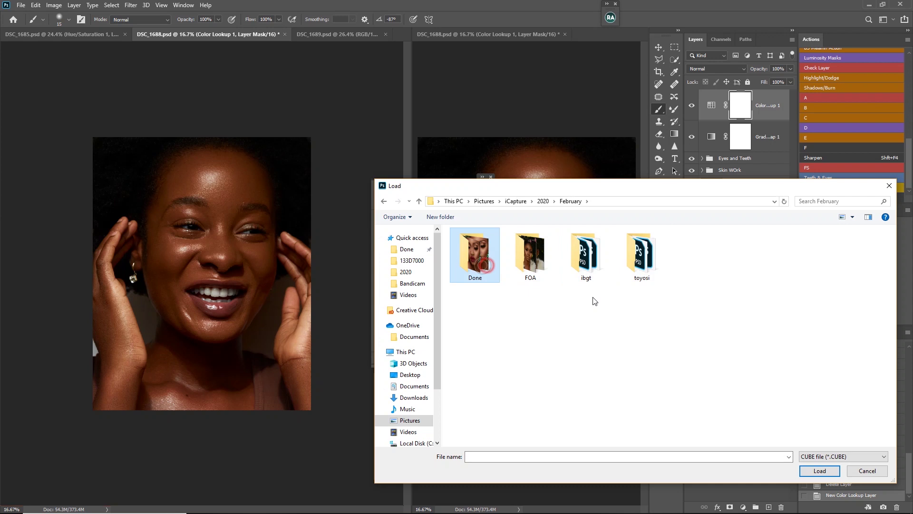
pyautogui.click(649, 277)
pyautogui.doubleClick(649, 277)
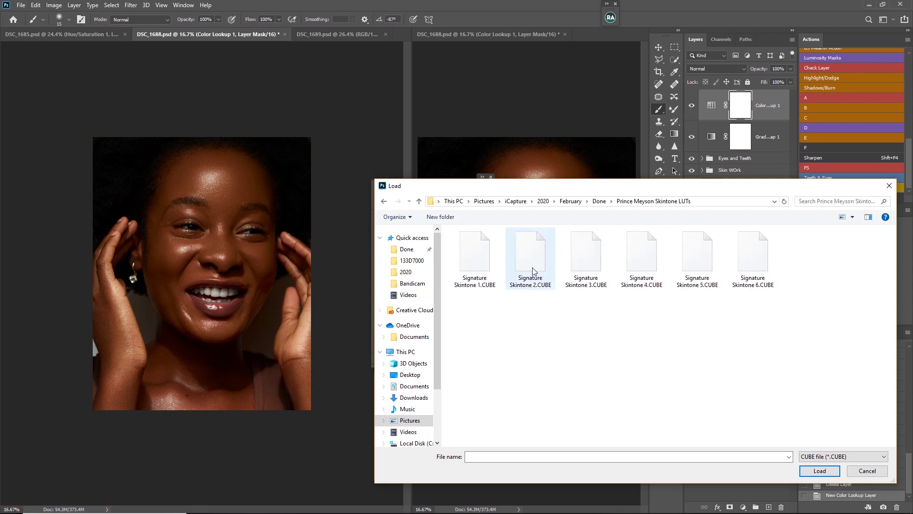
pyautogui.doubleClick(480, 275)
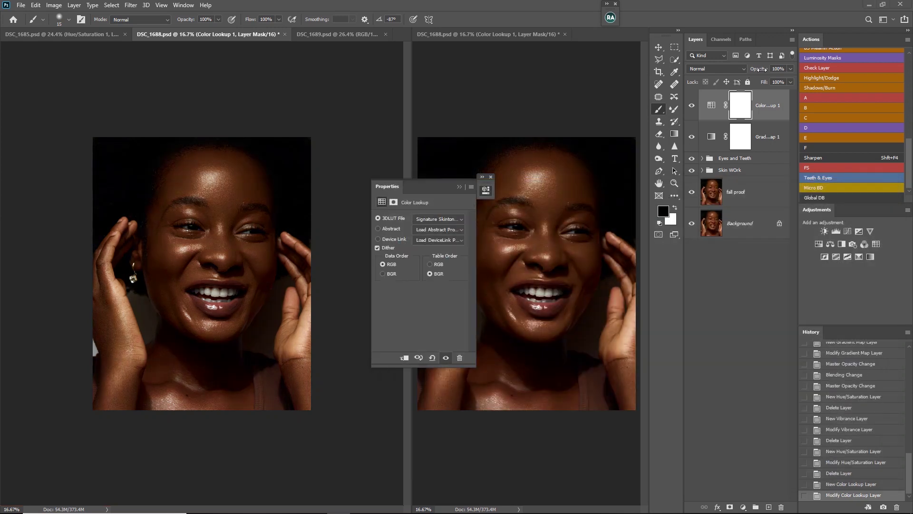
pyautogui.moveTo(762, 69)
pyautogui.mouseDown()
pyautogui.moveTo(742, 69)
pyautogui.moveTo(753, 70)
pyautogui.mouseUp()
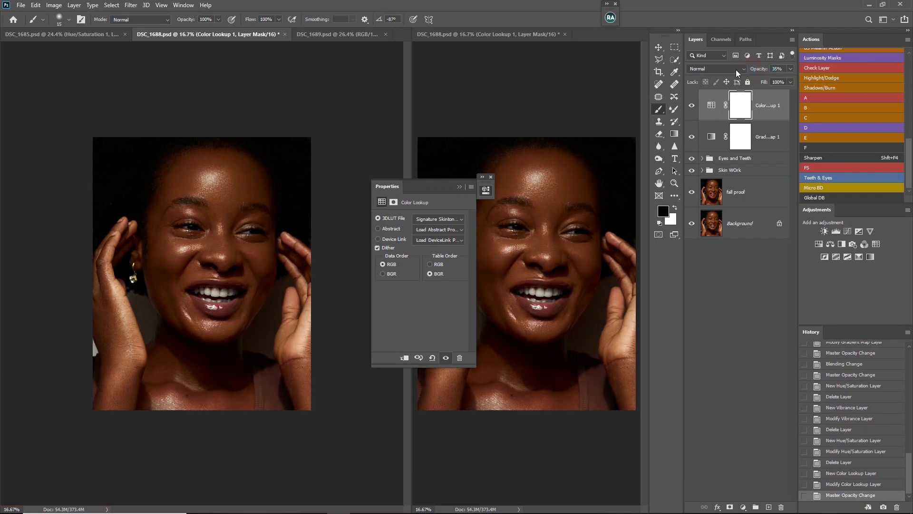
pyautogui.hotkey('ctrl', '-')
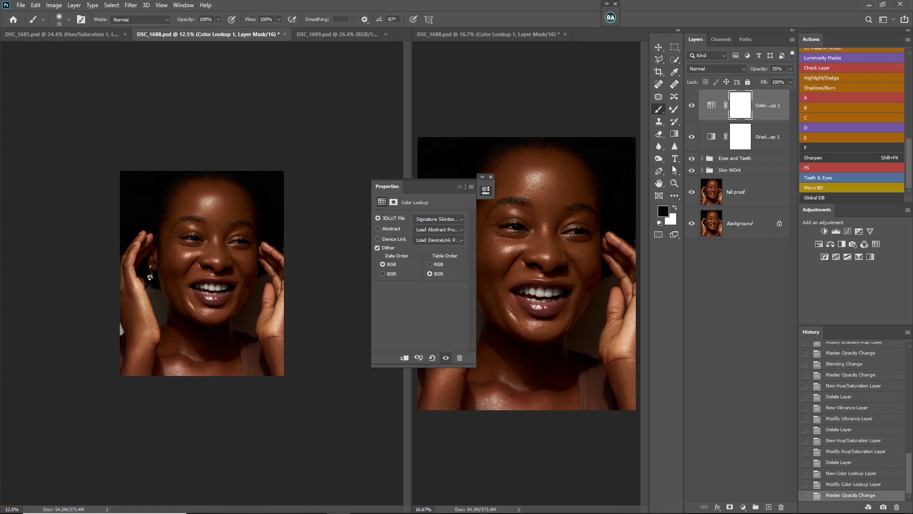
# - Hide the Gradient Map layer and toggle the Color Lookup layer to compare
pyautogui.click(691, 137)
pyautogui.click(692, 107)
pyautogui.click(692, 107)
pyautogui.click(775, 69)
# - Try two other skintone LUT files in the Color Lookup layer
pyautogui.click(443, 218)
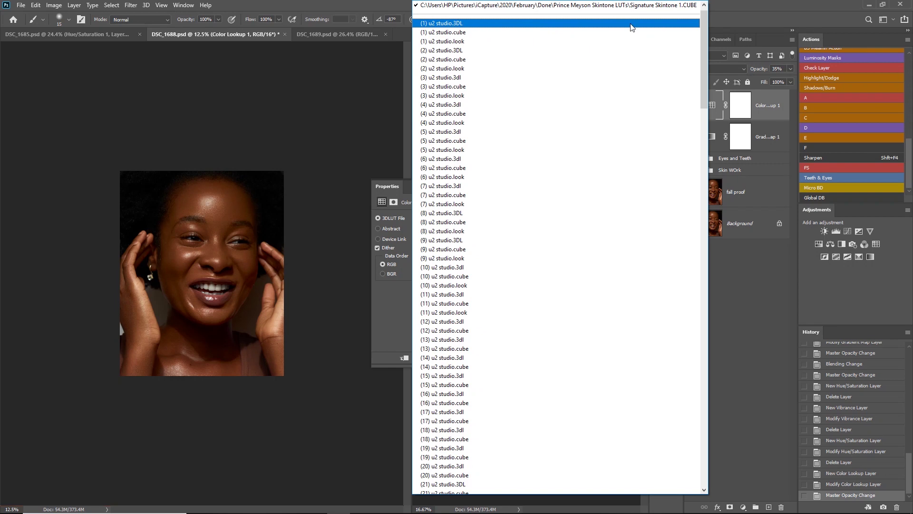
pyautogui.scroll(2, 707, 55)
pyautogui.click(573, 8)
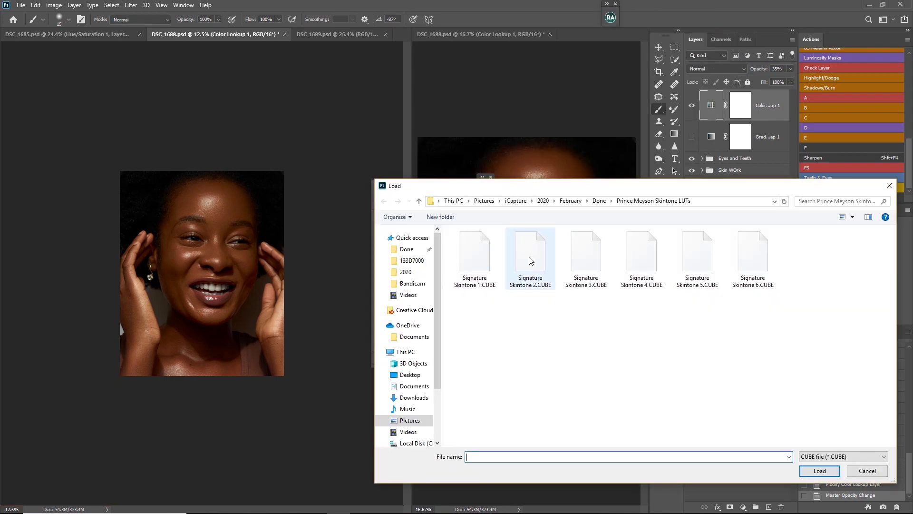
pyautogui.doubleClick(531, 258)
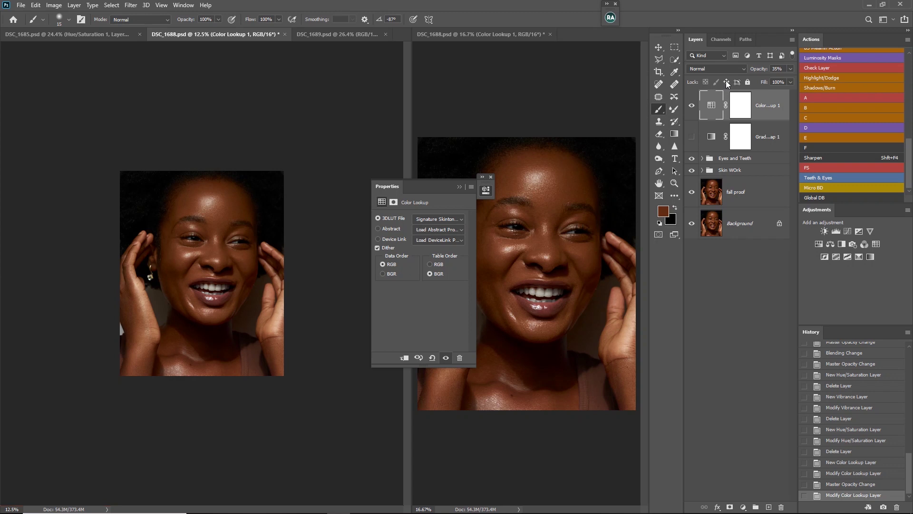
pyautogui.click(446, 219)
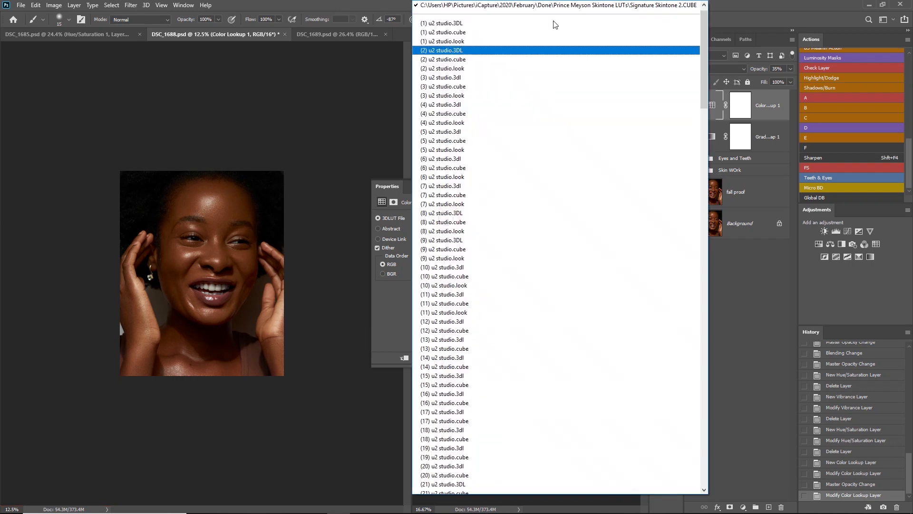
pyautogui.scroll(2, 639, 9)
pyautogui.click(639, 5)
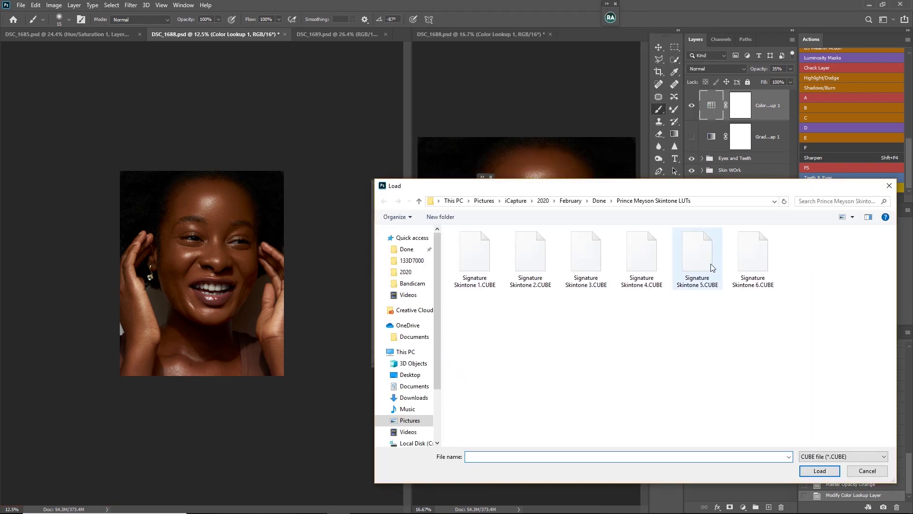
pyautogui.doubleClick(693, 255)
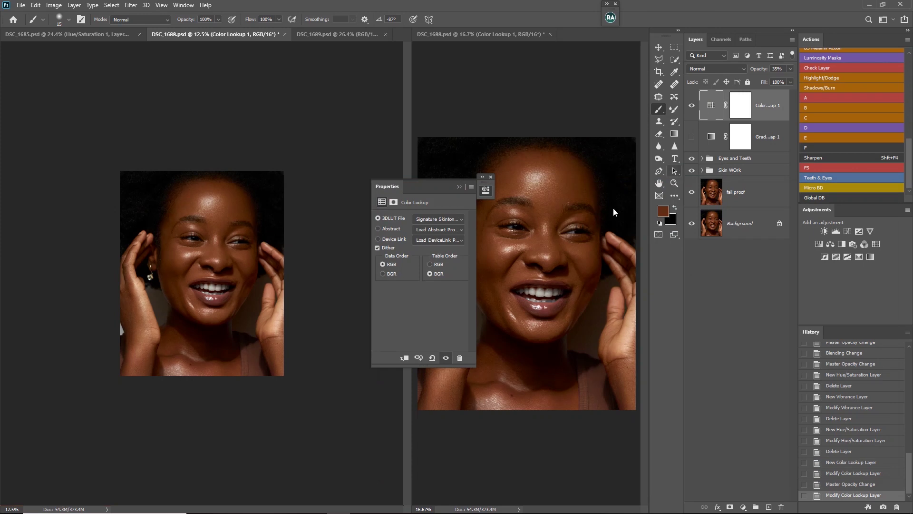
# - Compare the Color Lookup layer on and off and close its settings
pyautogui.click(692, 108)
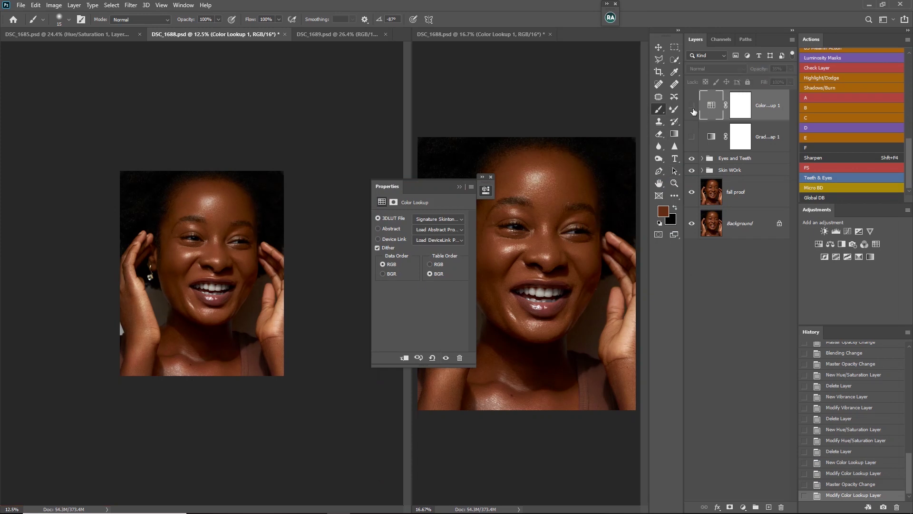
pyautogui.click(693, 107)
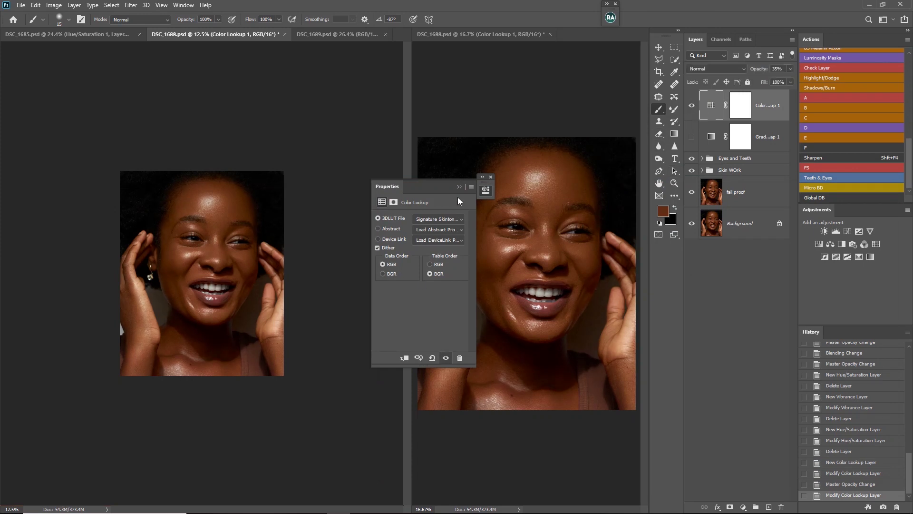
pyautogui.click(467, 219)
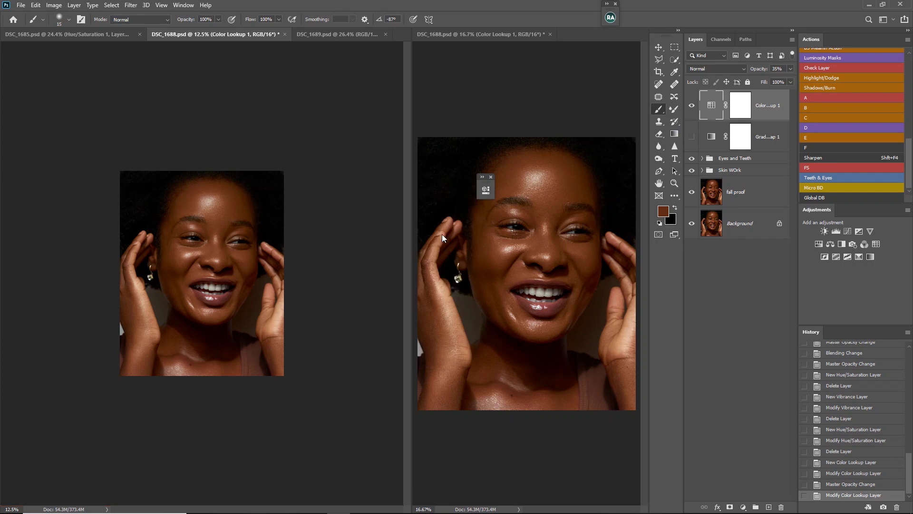
pyautogui.hotkey('ctrl', '+')
pyautogui.hotkey('ctrl', '+')
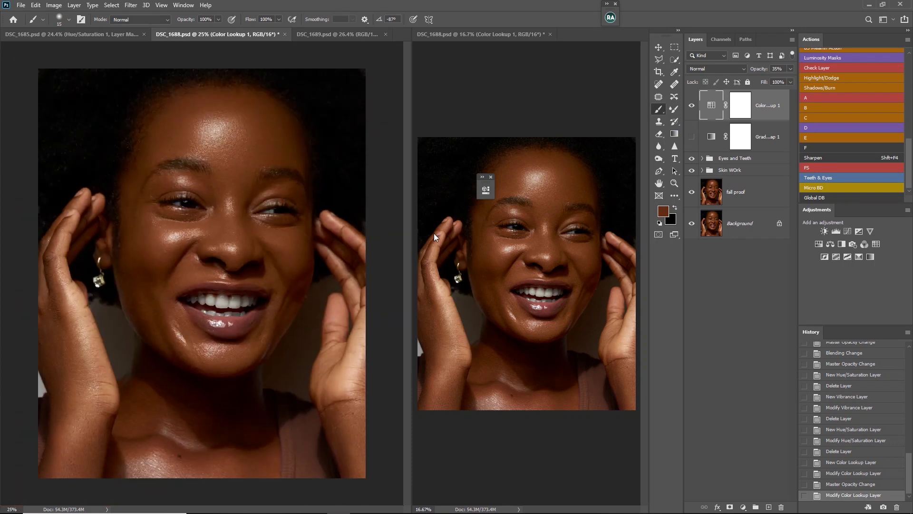
pyautogui.hotkey('ctrl', '-')
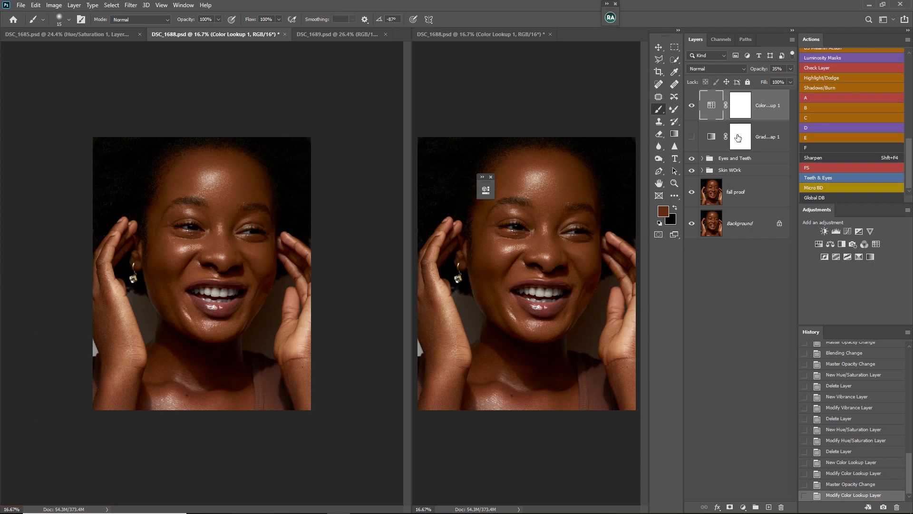
# - Show the Gradient Map layer again and set its blend mode to Normal
pyautogui.click(691, 137)
pyautogui.click(719, 67)
pyautogui.click(719, 74)
pyautogui.hotkey('alt', '[')
pyautogui.click(718, 69)
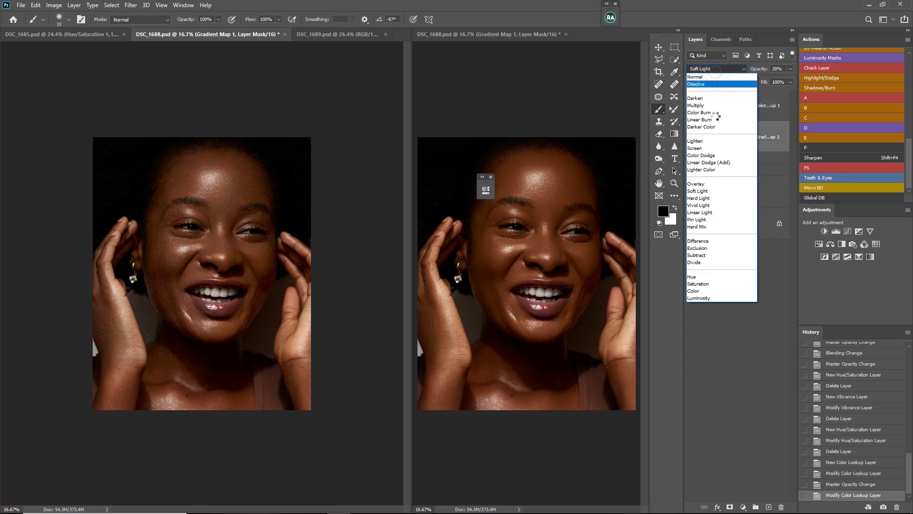
pyautogui.click(710, 78)
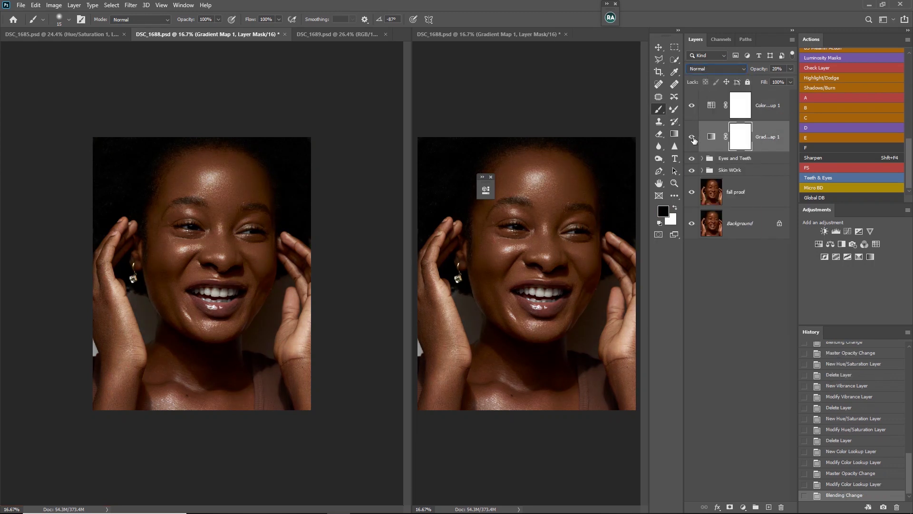
# - Set the Gradient Map opacity to 10% and compare with the Color Lookup toggled
pyautogui.click(780, 69)
pyautogui.write('1')
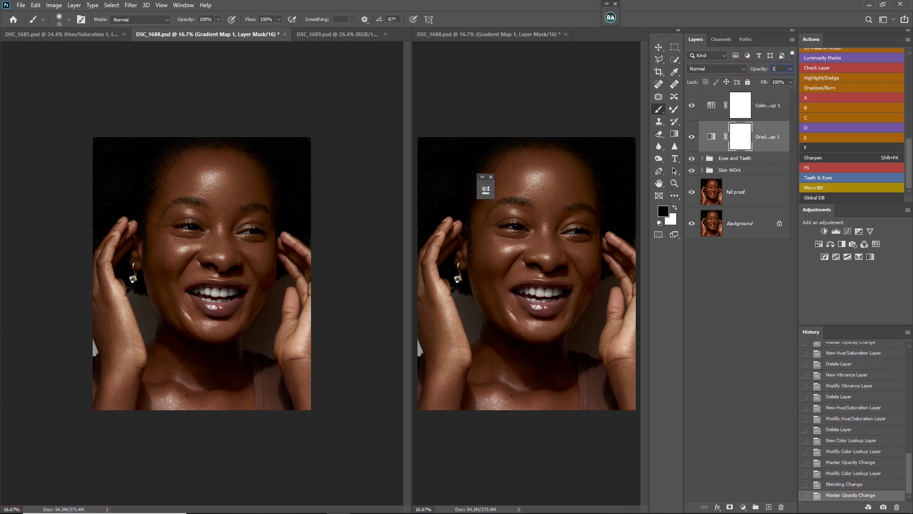
pyautogui.write('0')
pyautogui.press('Return')
pyautogui.click(693, 111)
pyautogui.click(693, 111)
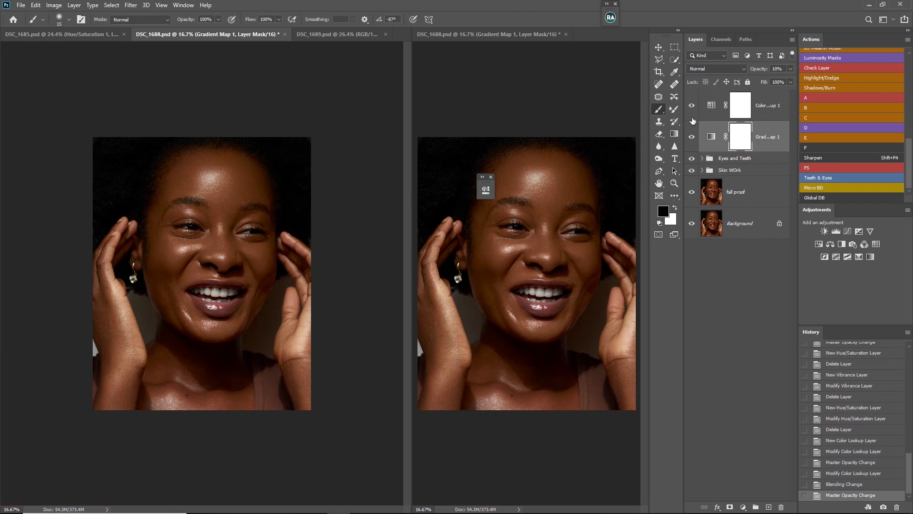
# - Add then delete a trial Black & White layer, and undo deleting the Gradient Map
pyautogui.click(842, 244)
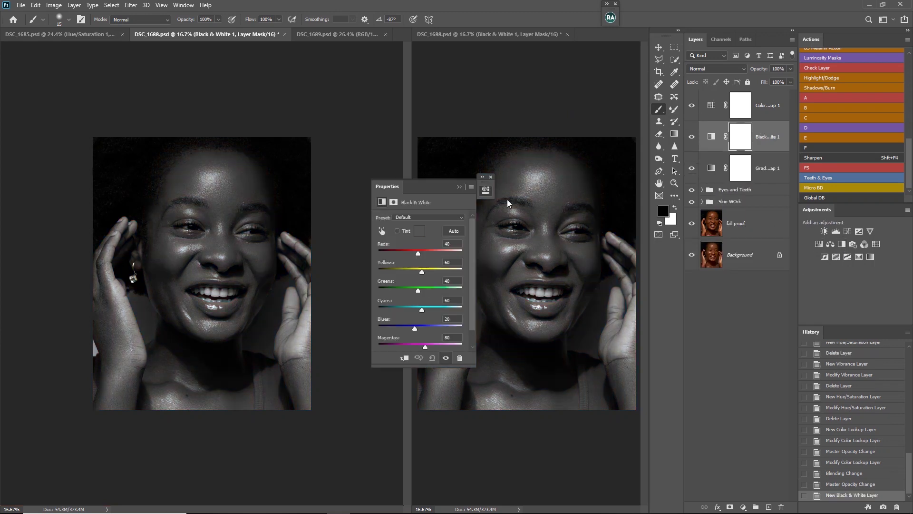
pyautogui.press('Delete')
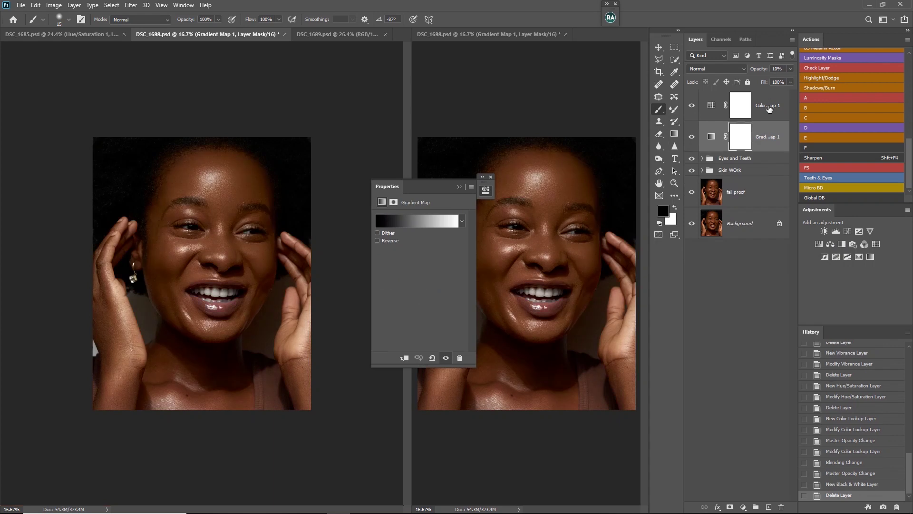
pyautogui.click(757, 114)
pyautogui.click(780, 143)
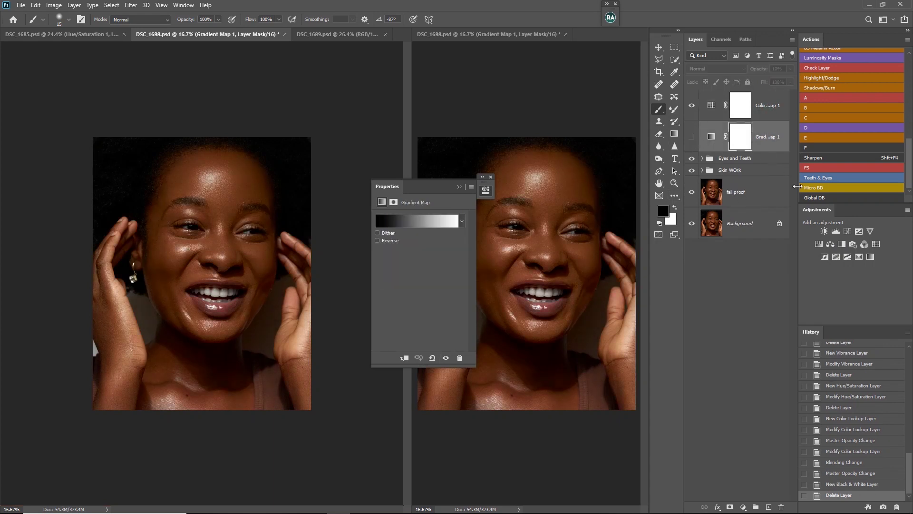
pyautogui.press('Delete')
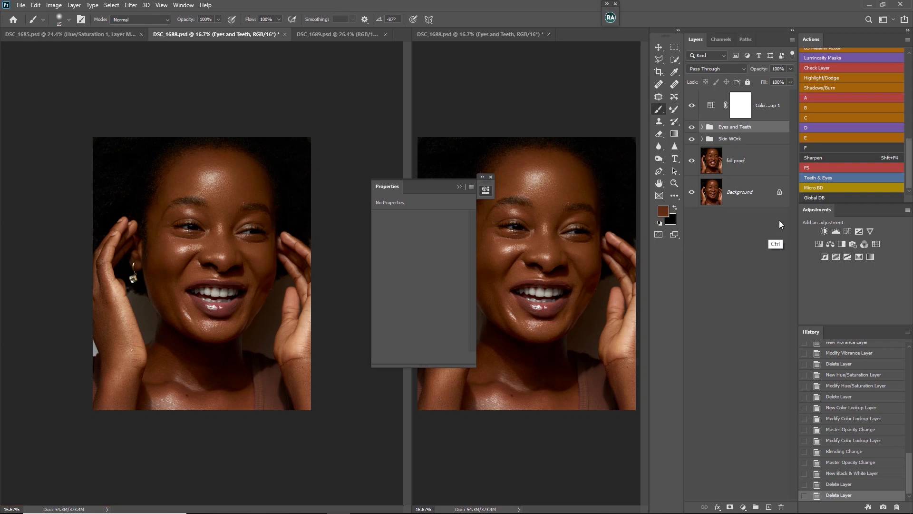
pyautogui.hotkey('ctrl', 'z')
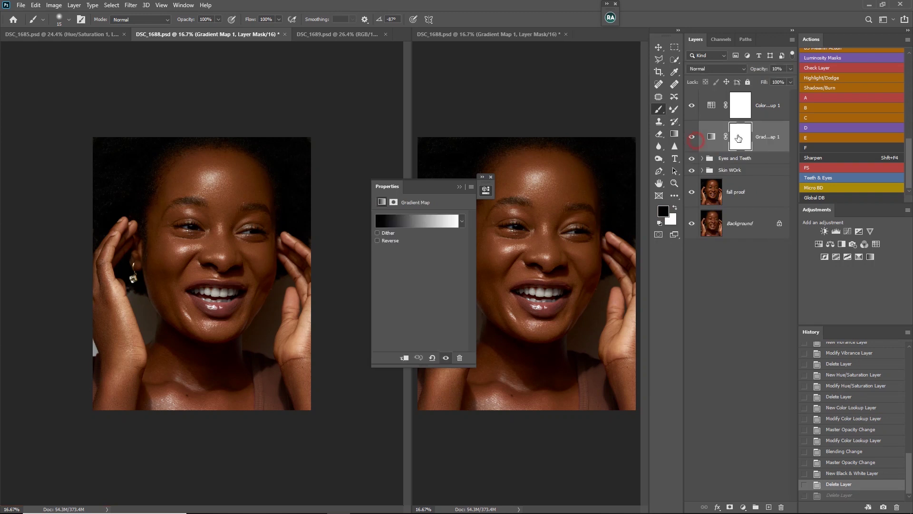
pyautogui.click(759, 116)
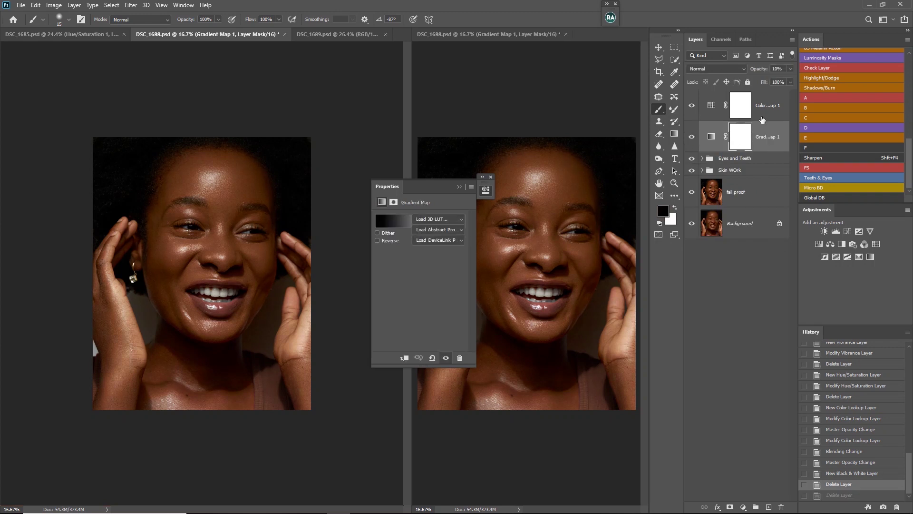
# - Add a Color Balance layer and set midtones Yellow/Blue to +1
pyautogui.click(830, 244)
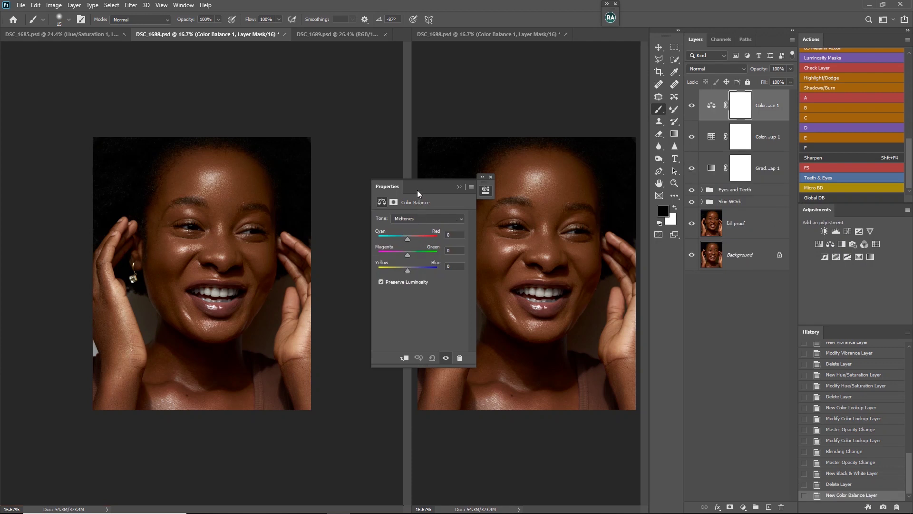
pyautogui.moveTo(418, 190); pyautogui.dragTo(758, 229)
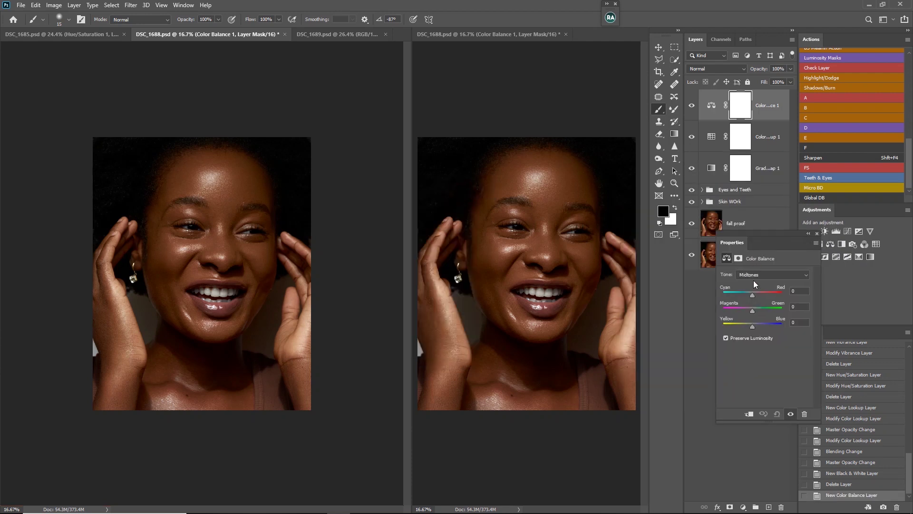
pyautogui.moveTo(774, 250); pyautogui.dragTo(748, 272)
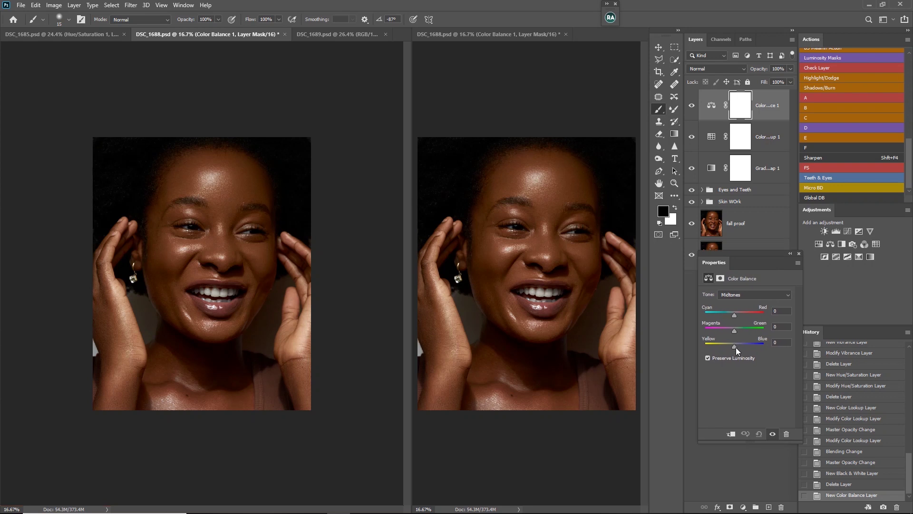
pyautogui.moveTo(735, 348); pyautogui.dragTo(738, 358)
pyautogui.moveTo(735, 346); pyautogui.dragTo(737, 347)
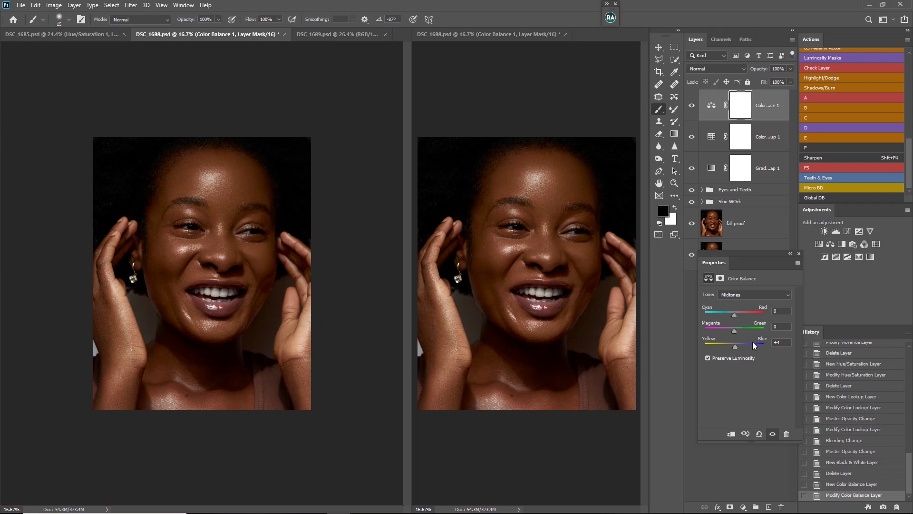
pyautogui.click(781, 343)
pyautogui.write('1')
# - Set the shadows Cyan/Red balance to +1 and compare the layer on and off
pyautogui.click(749, 296)
pyautogui.click(740, 303)
pyautogui.moveTo(724, 315); pyautogui.dragTo(732, 318)
pyautogui.moveTo(735, 316); pyautogui.dragTo(737, 318)
pyautogui.write('1')
pyautogui.press('Return')
pyautogui.click(693, 106)
pyautogui.click(693, 105)
# - Set the highlights Yellow/Blue balance to +2 and compare the result
pyautogui.click(745, 294)
pyautogui.click(735, 316)
pyautogui.write('2')
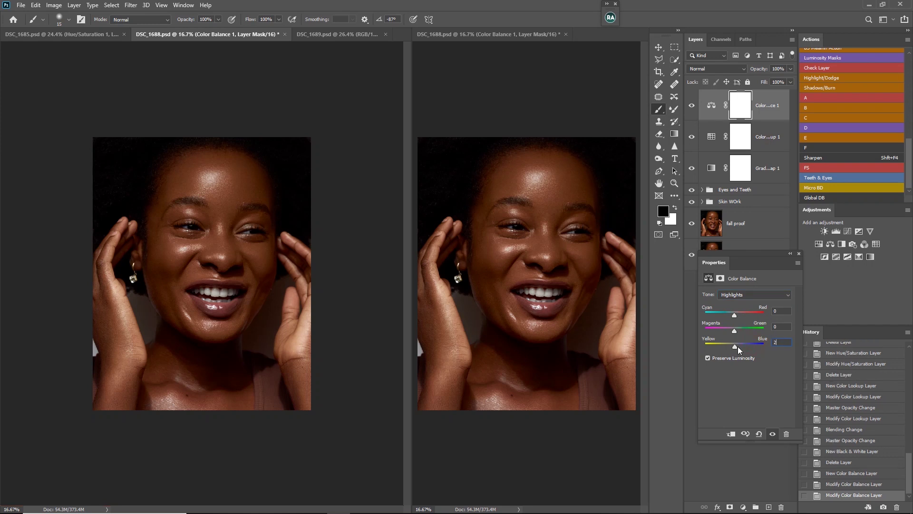
pyautogui.press('Return')
pyautogui.click(693, 107)
pyautogui.click(693, 110)
# - Collapse the Color Balance settings and set the layer's opacity to 52%
pyautogui.click(740, 112)
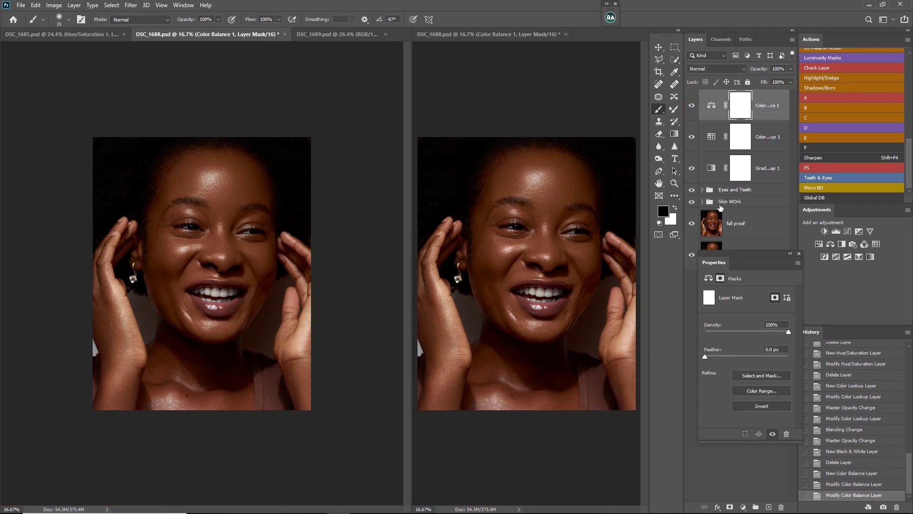
pyautogui.click(790, 253)
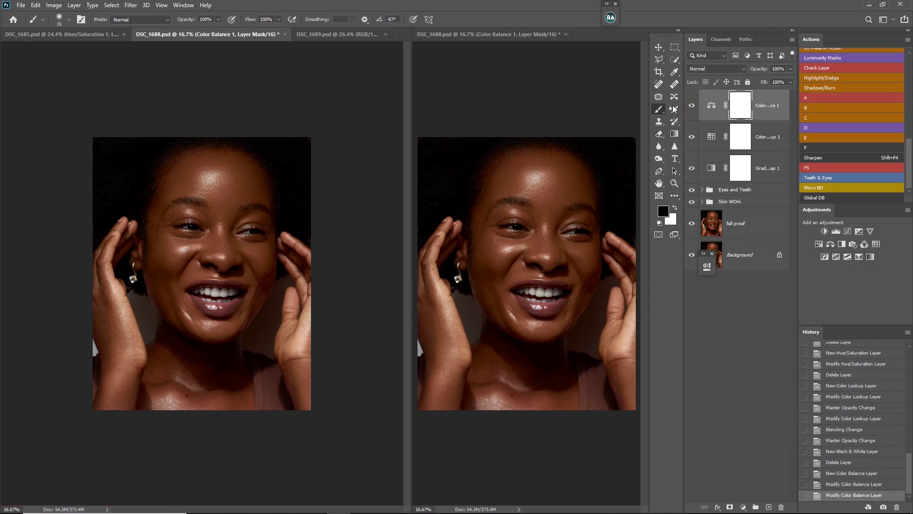
pyautogui.moveTo(761, 72); pyautogui.dragTo(726, 84)
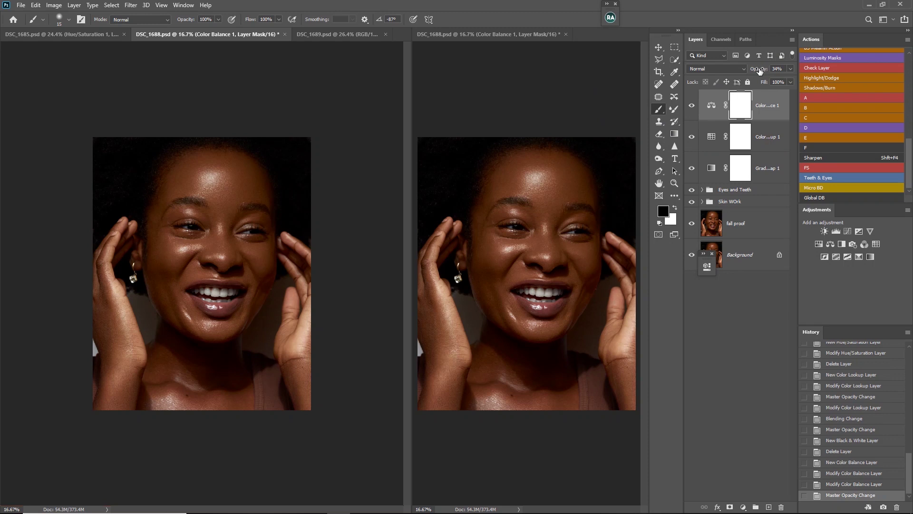
pyautogui.moveTo(760, 71); pyautogui.dragTo(772, 70)
# - Preview the original Background alone, restore all layers, zoom to 25%, and add empty Layer 3
pyautogui.keyDown('alt'); pyautogui.click(690, 261); pyautogui.keyUp('alt')
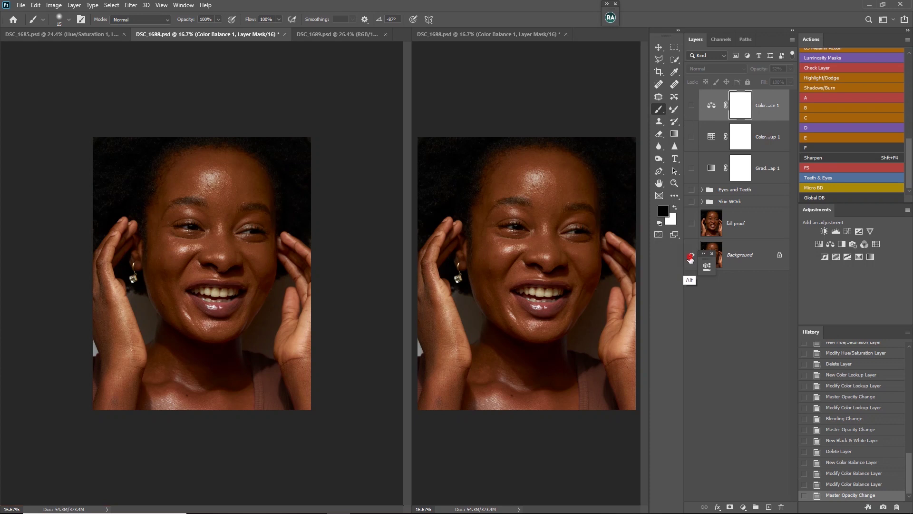
pyautogui.keyDown('alt'); pyautogui.click(691, 265); pyautogui.keyUp('alt')
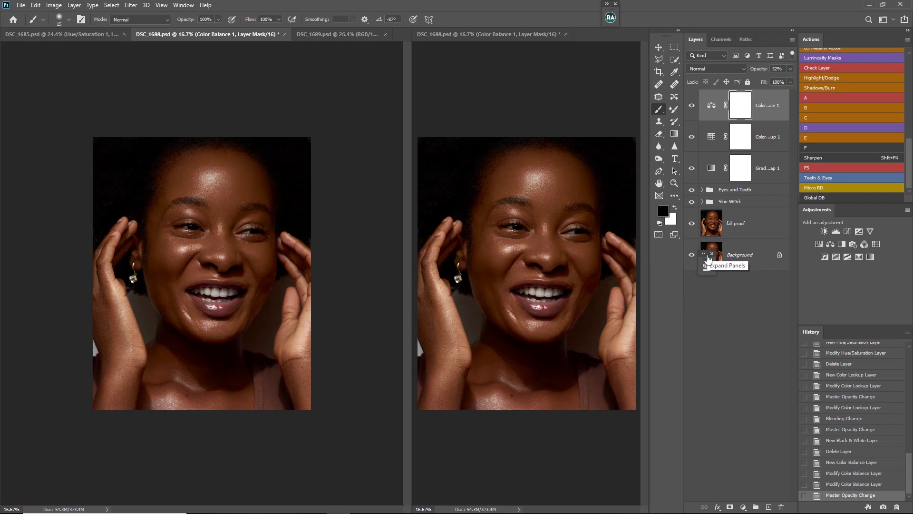
pyautogui.hotkey('ctrl', '+')
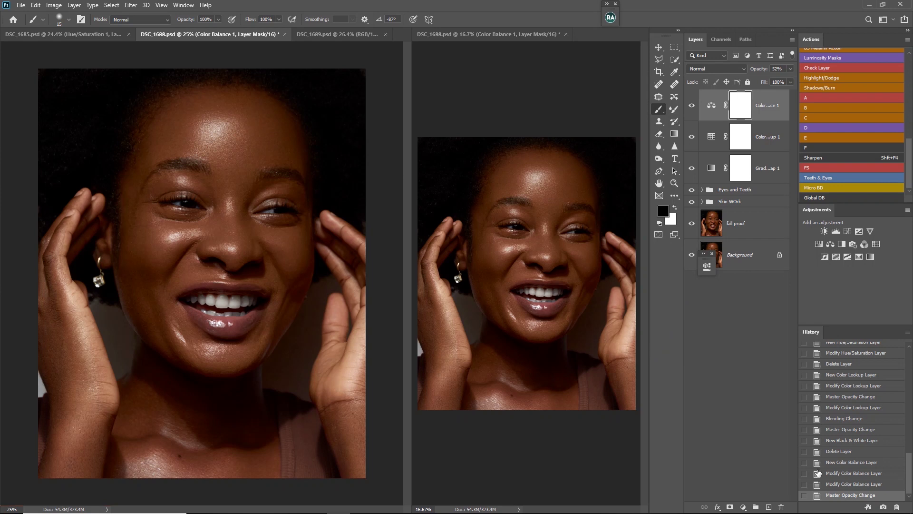
pyautogui.click(769, 507)
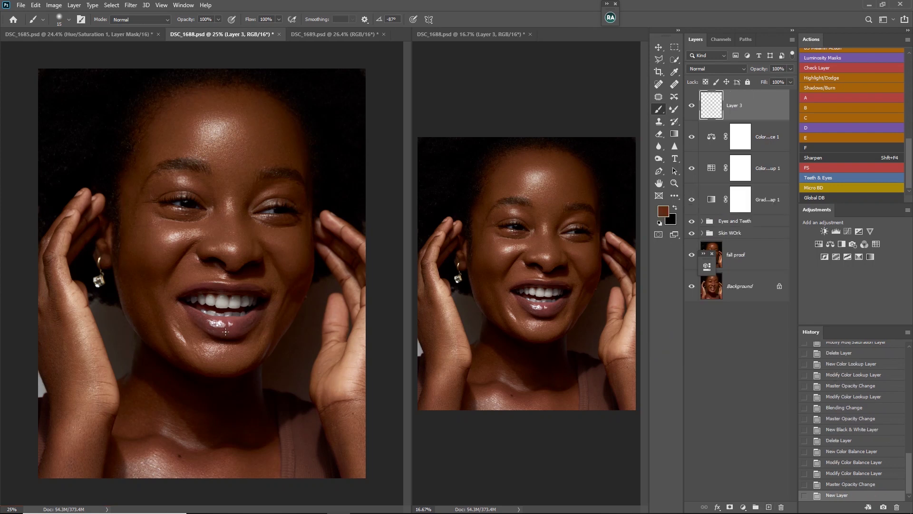
# - Sample the lip colour from the photo as the foreground colour
pyautogui.click(663, 211)
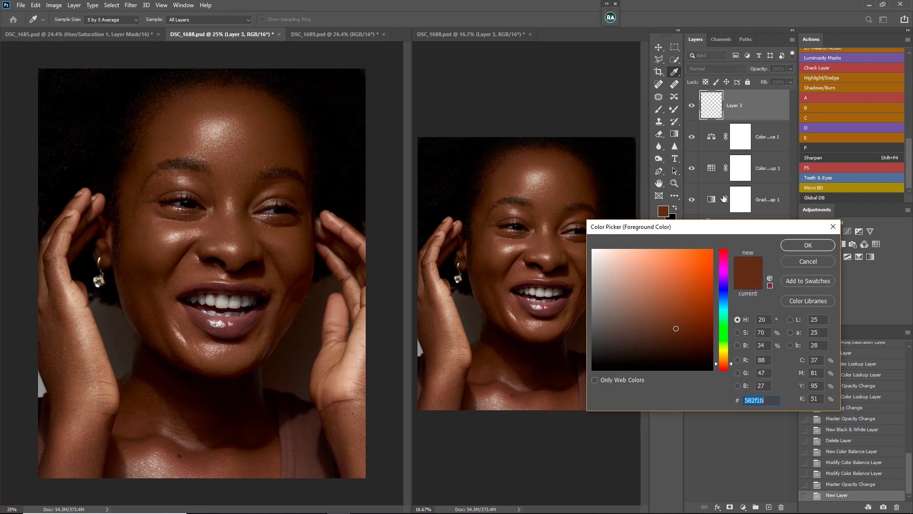
pyautogui.click(809, 263)
pyautogui.press('b')
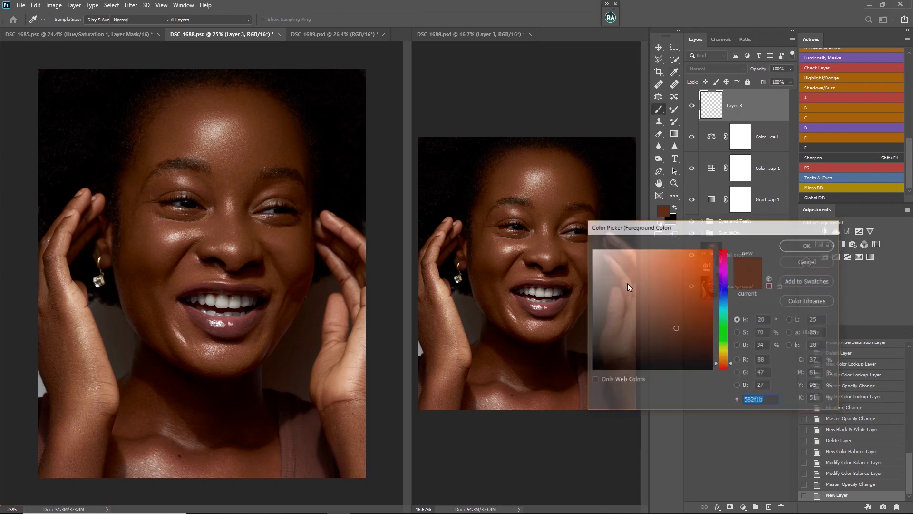
pyautogui.keyDown('alt'); pyautogui.click(226, 317); pyautogui.keyUp('alt')
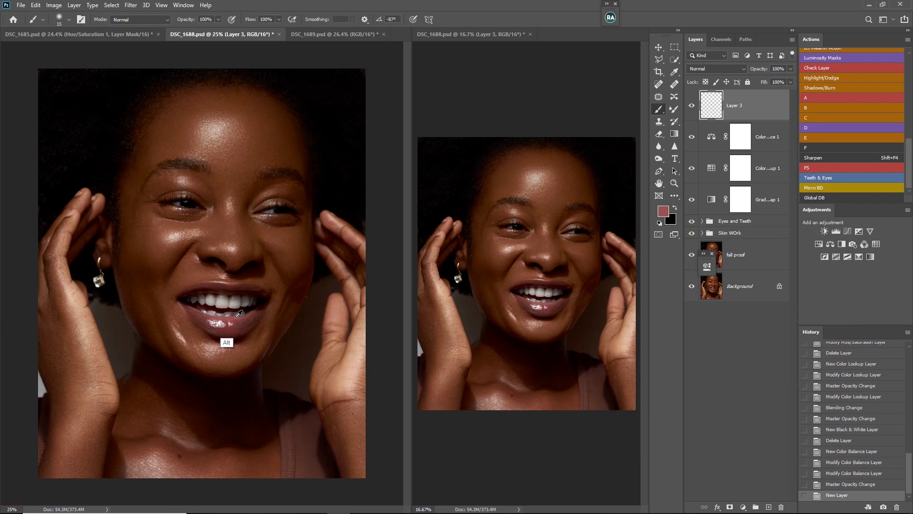
# - Choose a lighter red (#a45653) and set Layer 3's blend mode to Color
pyautogui.click(664, 212)
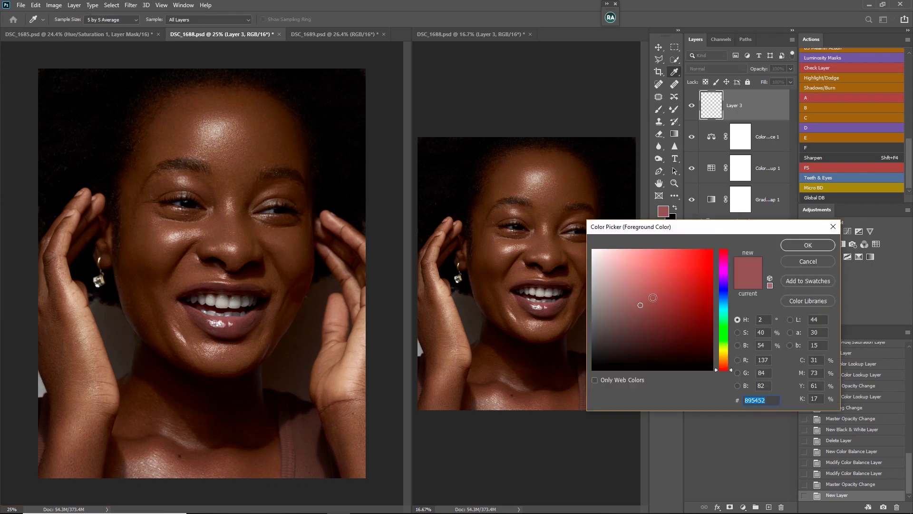
pyautogui.click(652, 292)
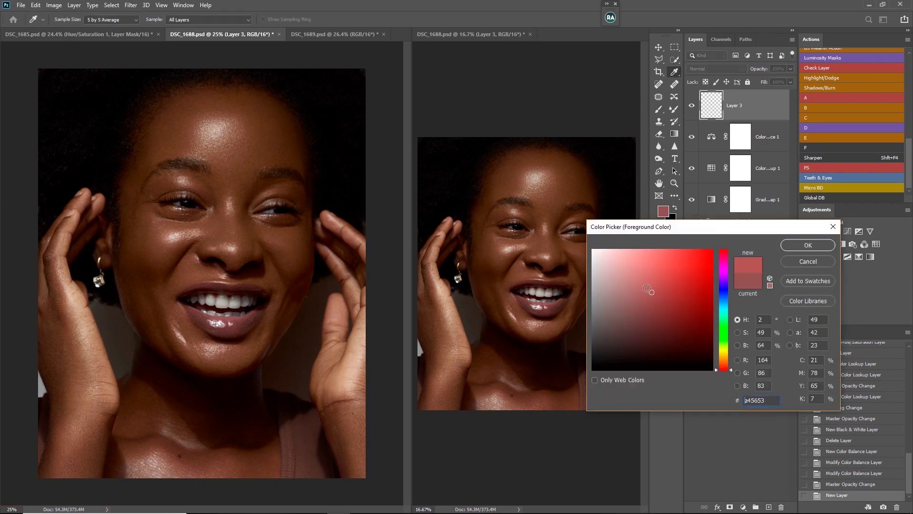
pyautogui.click(701, 279)
pyautogui.click(808, 245)
pyautogui.press('b')
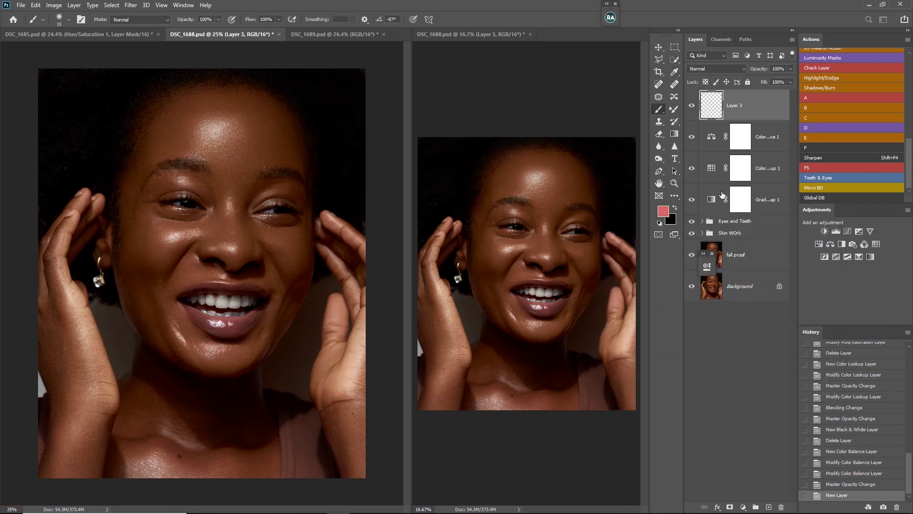
pyautogui.click(719, 69)
pyautogui.click(704, 288)
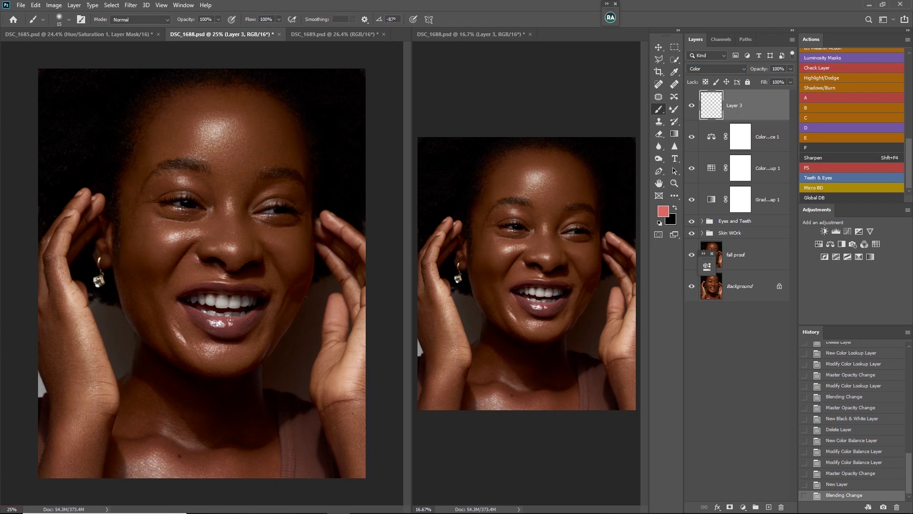
# - Paint red over the lower and upper lips on Layer 3, resizing the brush as needed
pyautogui.moveTo(225, 324)
pyautogui.mouseDown()
pyautogui.moveTo(185, 304)
pyautogui.moveTo(225, 332)
pyautogui.moveTo(214, 330)
pyautogui.moveTo(244, 337)
pyautogui.moveTo(221, 323)
pyautogui.moveTo(206, 329)
pyautogui.moveTo(216, 322)
pyautogui.moveTo(207, 319)
pyautogui.moveTo(232, 323)
pyautogui.mouseUp()
pyautogui.press(']')
pyautogui.press('[')
pyautogui.press(']')
pyautogui.press(']')
pyautogui.press(']')
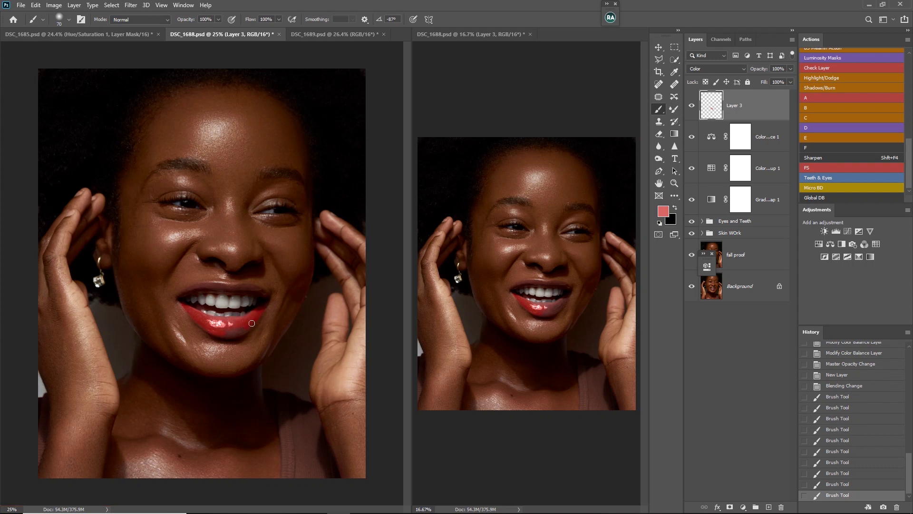
pyautogui.moveTo(252, 323)
pyautogui.mouseDown()
pyautogui.moveTo(222, 330)
pyautogui.moveTo(237, 318)
pyautogui.mouseUp()
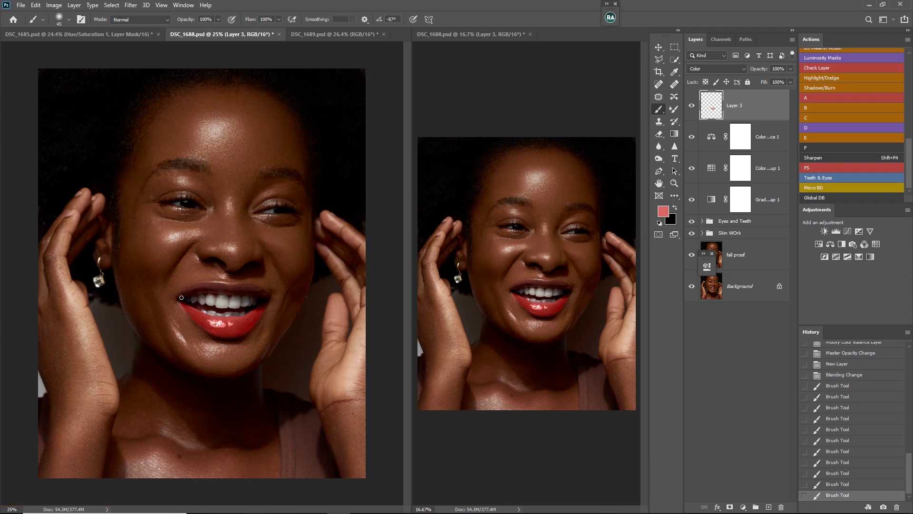
pyautogui.press(']')
pyautogui.moveTo(181, 297)
pyautogui.mouseDown()
pyautogui.moveTo(230, 287)
pyautogui.moveTo(188, 292)
pyautogui.moveTo(202, 293)
pyautogui.mouseUp()
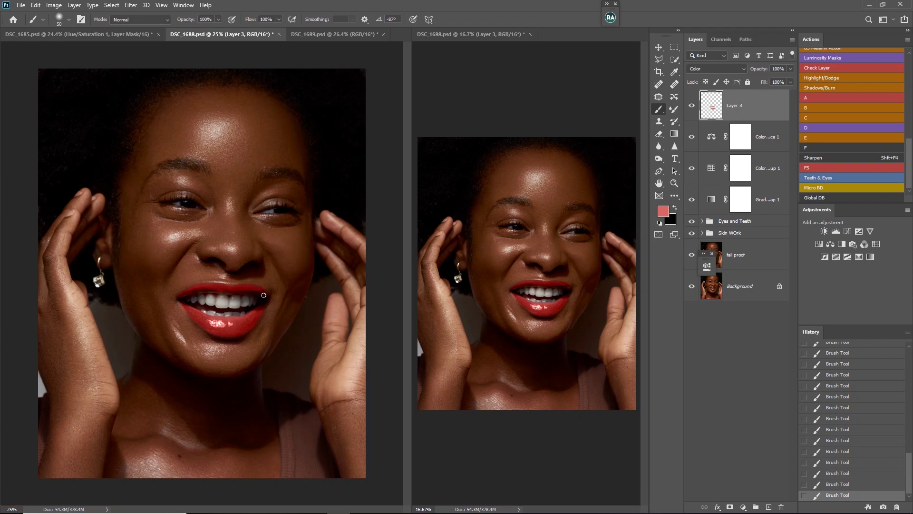
pyautogui.moveTo(263, 296)
pyautogui.mouseDown()
pyautogui.moveTo(273, 296)
pyautogui.moveTo(265, 285)
pyautogui.moveTo(276, 288)
pyautogui.mouseUp()
# - Step back three strokes in History, add a small touch-up, and fade Layer 3 to 29%
pyautogui.press('x')
pyautogui.press('x')
pyautogui.click(851, 484)
pyautogui.click(851, 472)
pyautogui.click(848, 463)
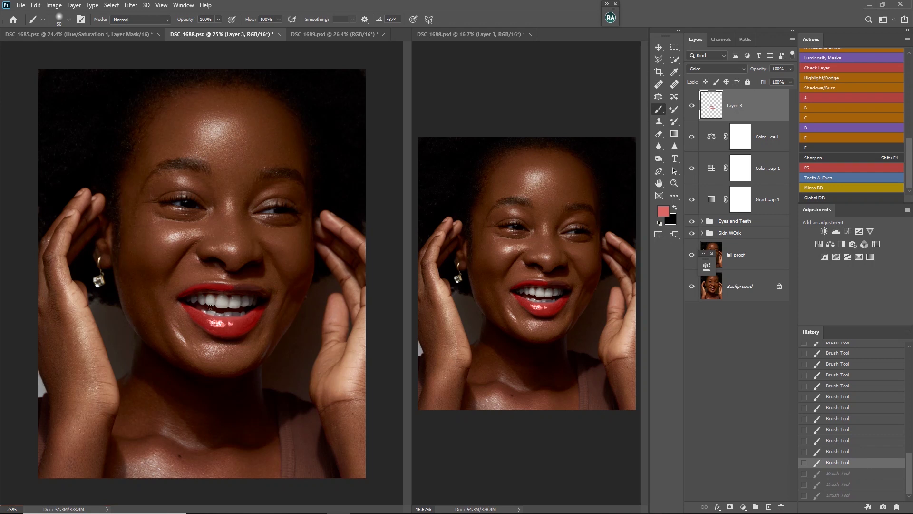
pyautogui.click(228, 291)
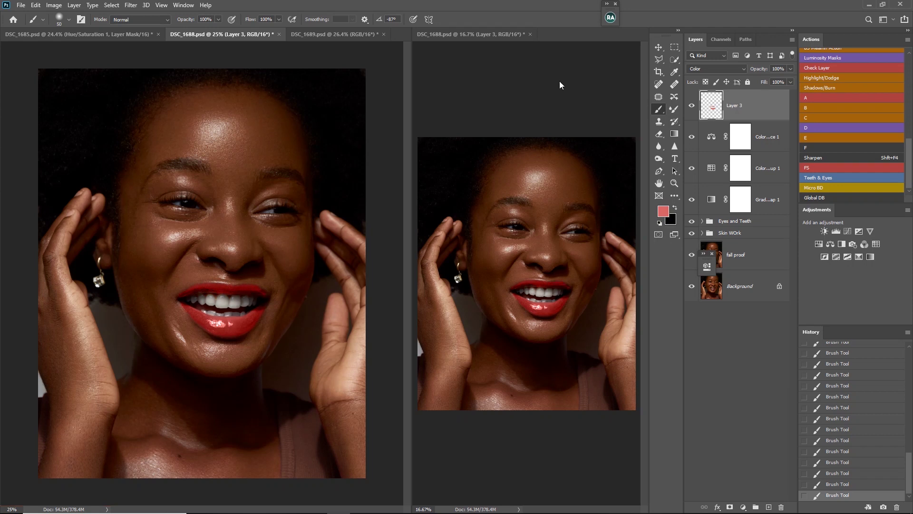
pyautogui.moveTo(762, 70); pyautogui.dragTo(722, 71)
# - Set Layer 3 to Color blend mode at 20% opacity
pyautogui.click(693, 109)
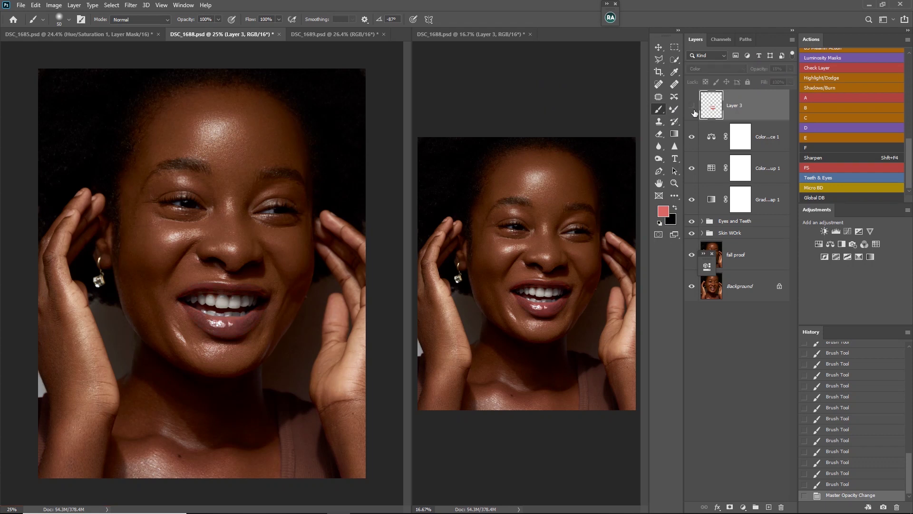
pyautogui.click(694, 111)
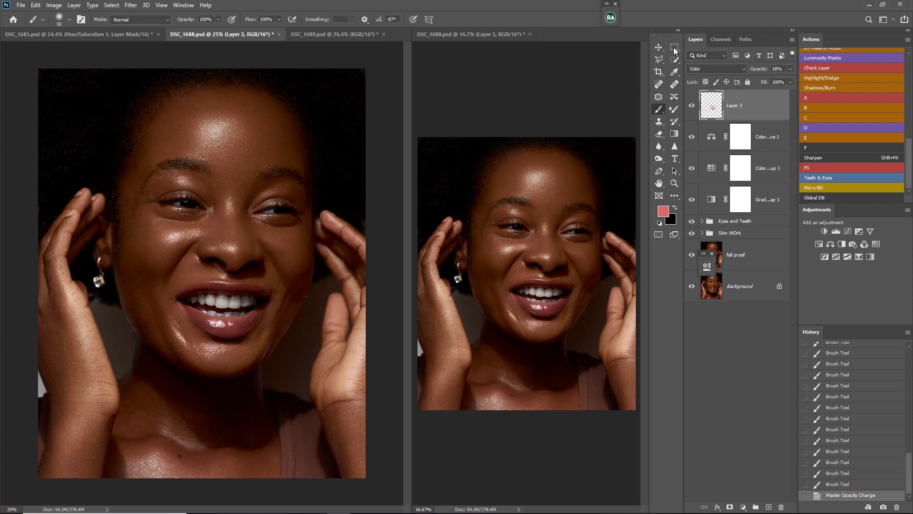
pyautogui.click(728, 70)
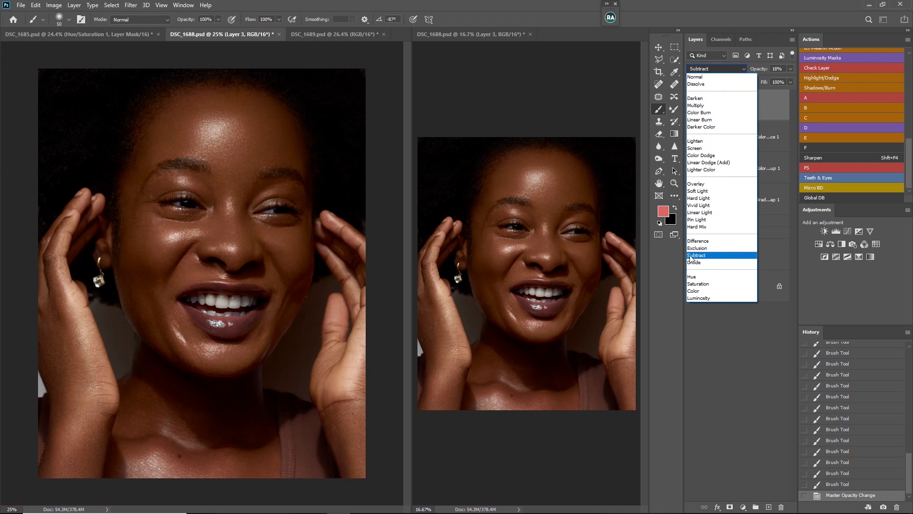
pyautogui.click(697, 291)
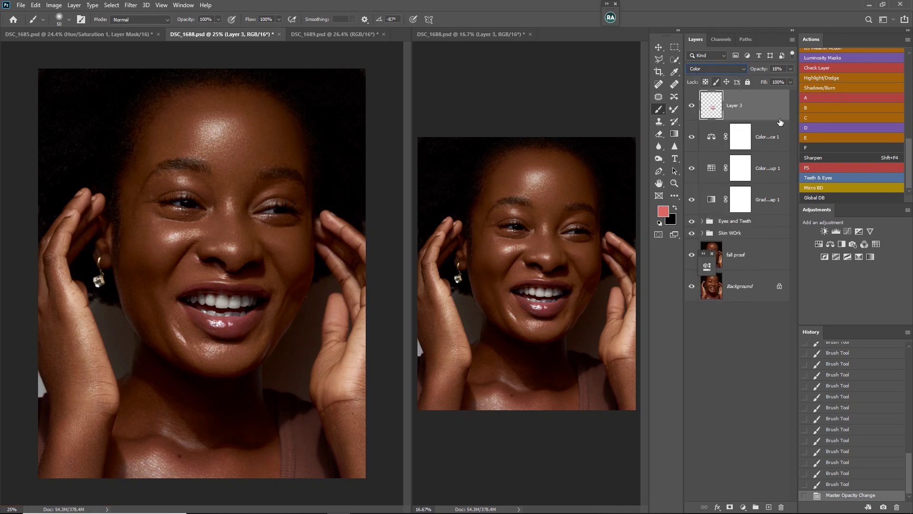
pyautogui.click(759, 69)
pyautogui.write('20')
pyautogui.press('Return')
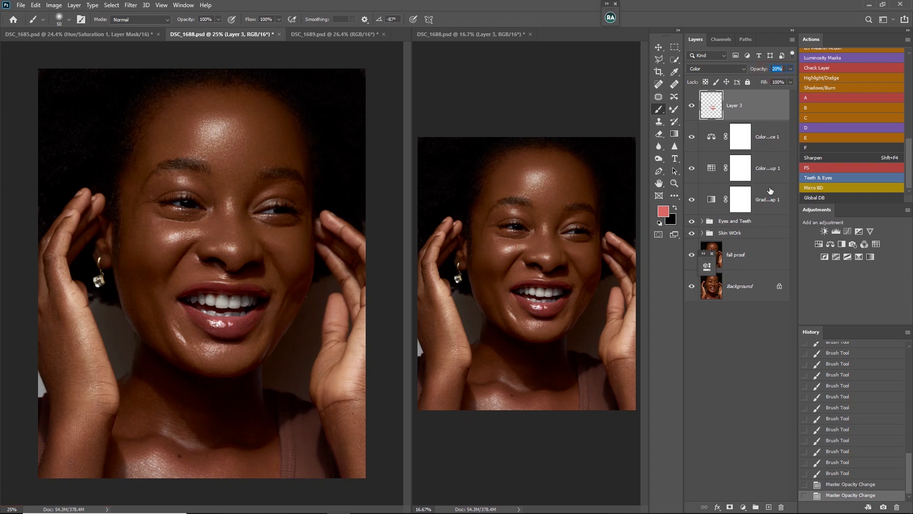
# - Add a Hue/Saturation layer clipped to Layer 3, shift its hue, then hide both layers
pyautogui.click(820, 245)
pyautogui.click(625, 434)
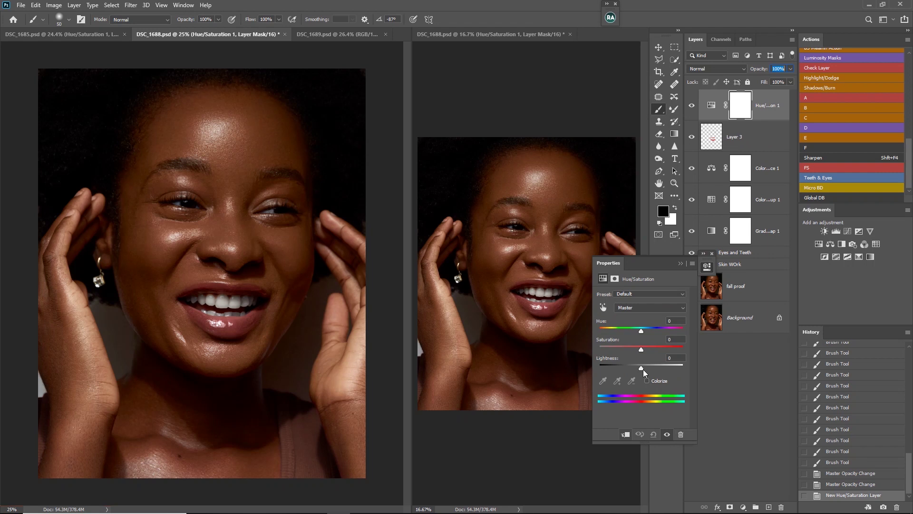
pyautogui.moveTo(642, 331); pyautogui.dragTo(623, 348)
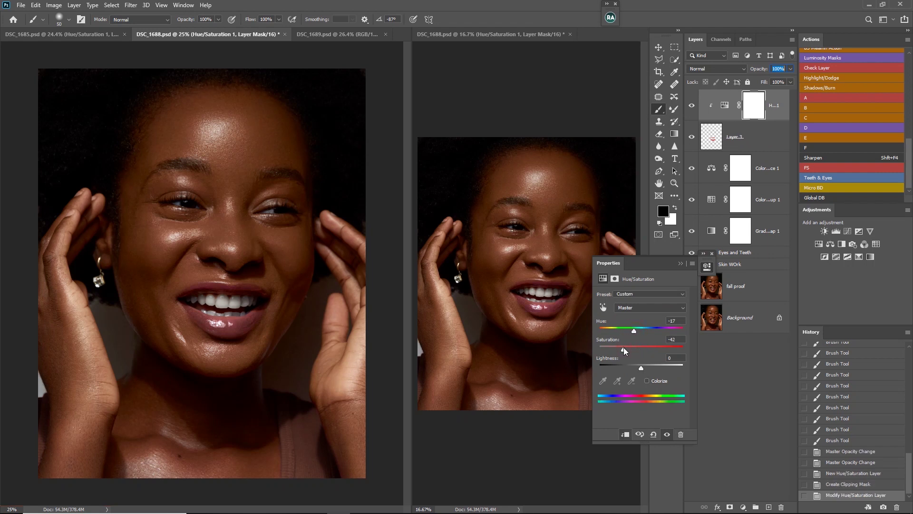
pyautogui.click(681, 263)
pyautogui.click(692, 137)
pyautogui.click(692, 137)
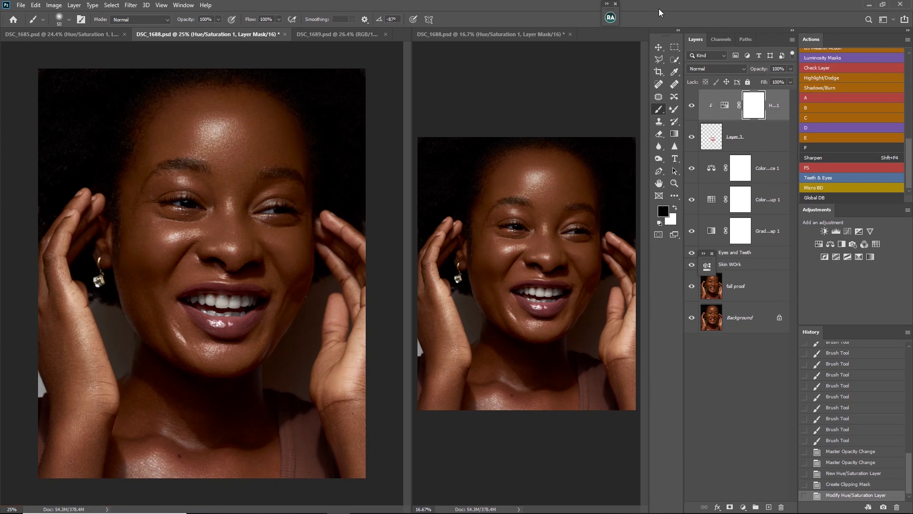
pyautogui.hotkey('ctrl', '-')
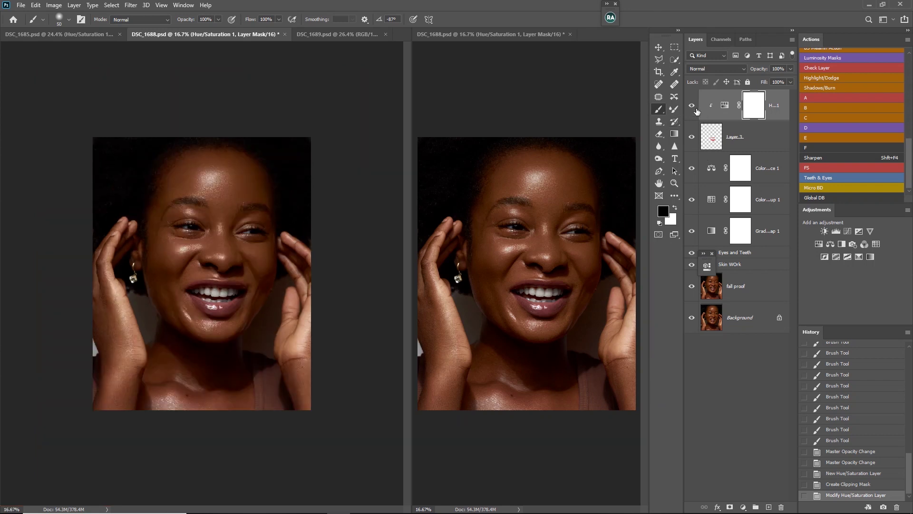
pyautogui.moveTo(691, 105); pyautogui.dragTo(692, 137)
# - Delete the Hue/Saturation and lip colour layers, then add a new Hue/Saturation adjustment
pyautogui.press('Delete')
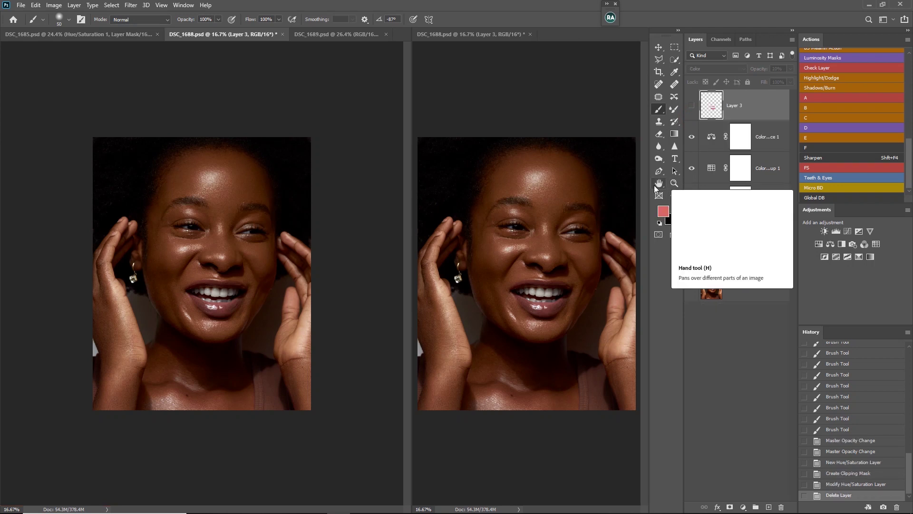
pyautogui.press('Delete')
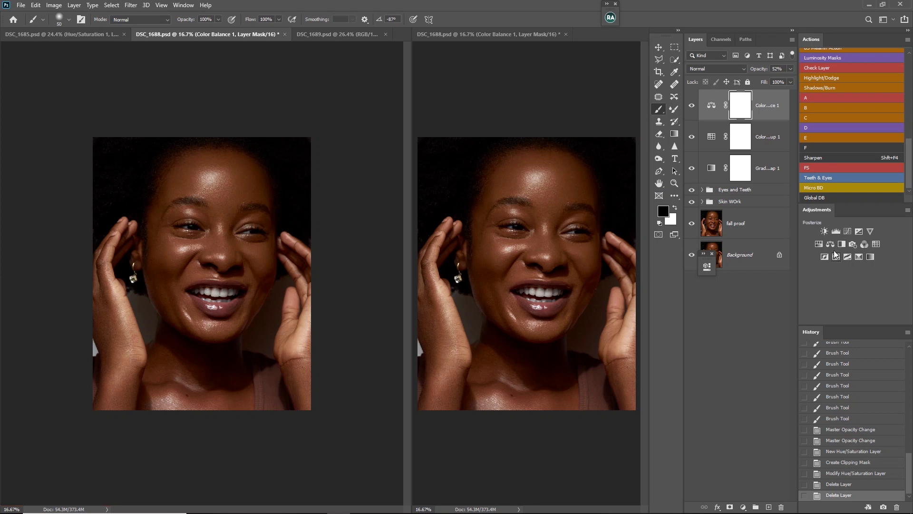
pyautogui.click(819, 244)
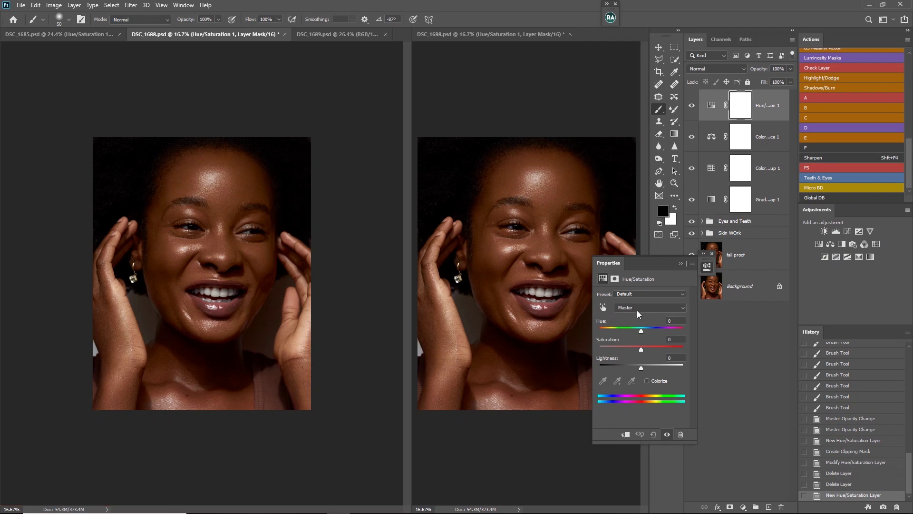
pyautogui.click(663, 308)
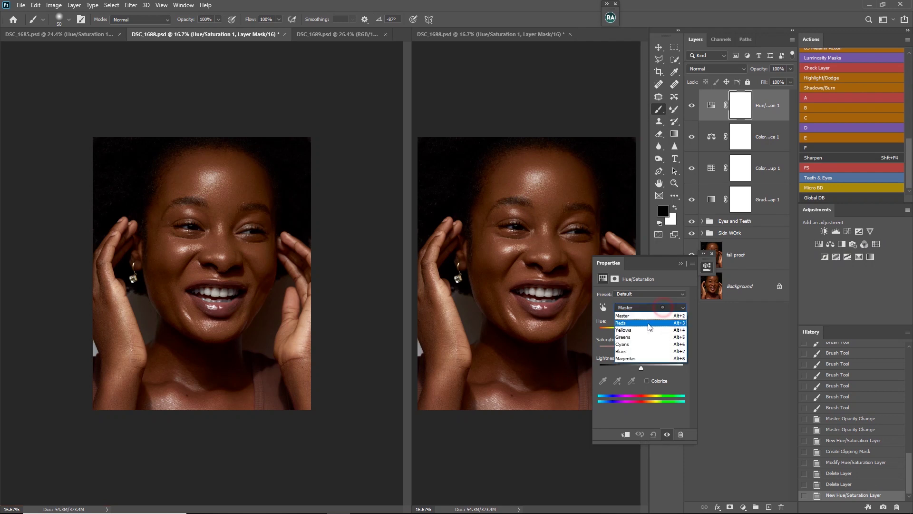
pyautogui.click(678, 264)
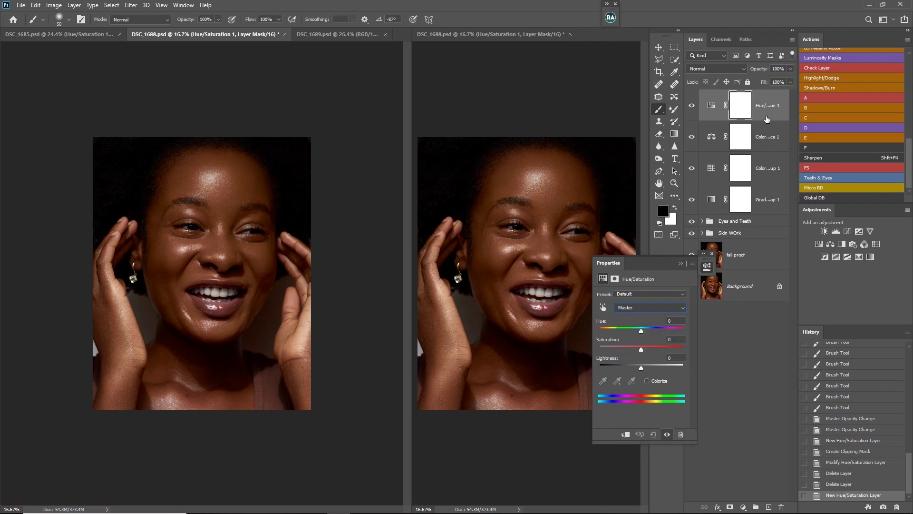
# - Delete the trial Hue/Saturation layer and restore the Color Balance layer from History
pyautogui.hotkey('ctrl', '2')
pyautogui.press('Delete')
pyautogui.press('Delete')
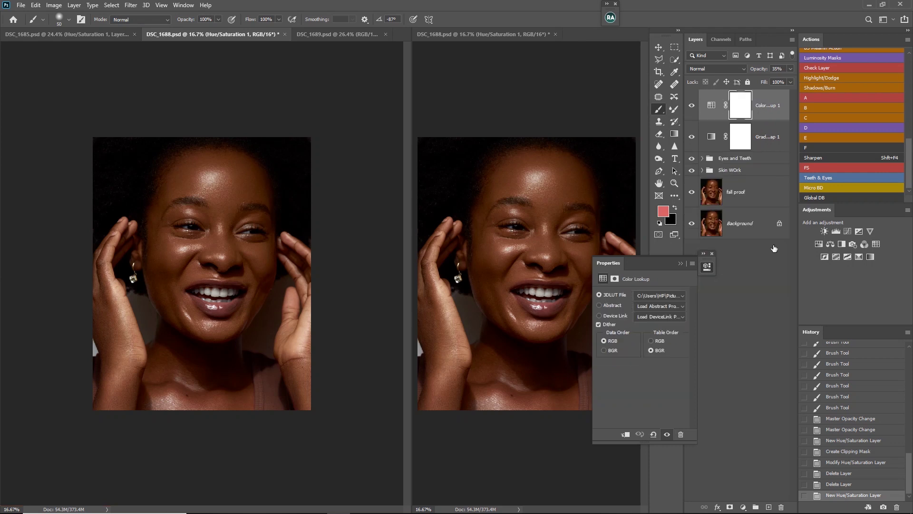
pyautogui.click(845, 484)
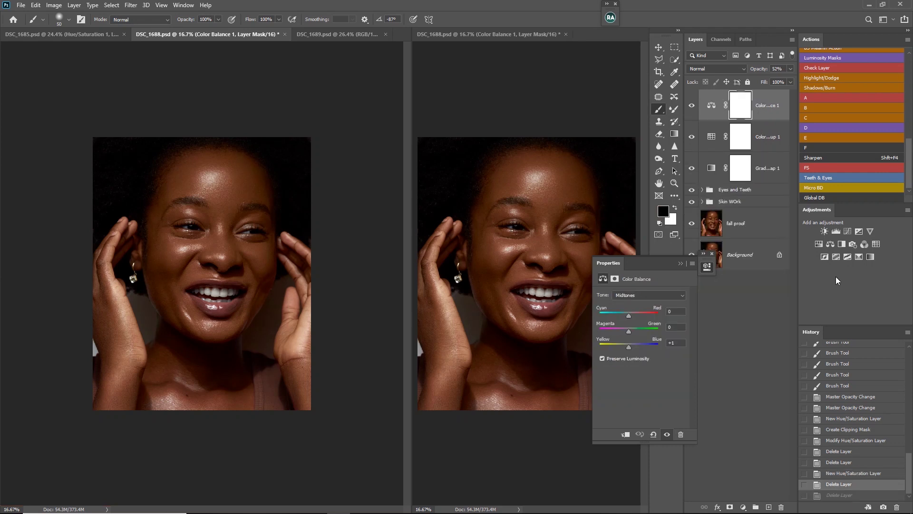
# - Add a Photo Filter adjustment layer using the Underwater preset
pyautogui.click(852, 244)
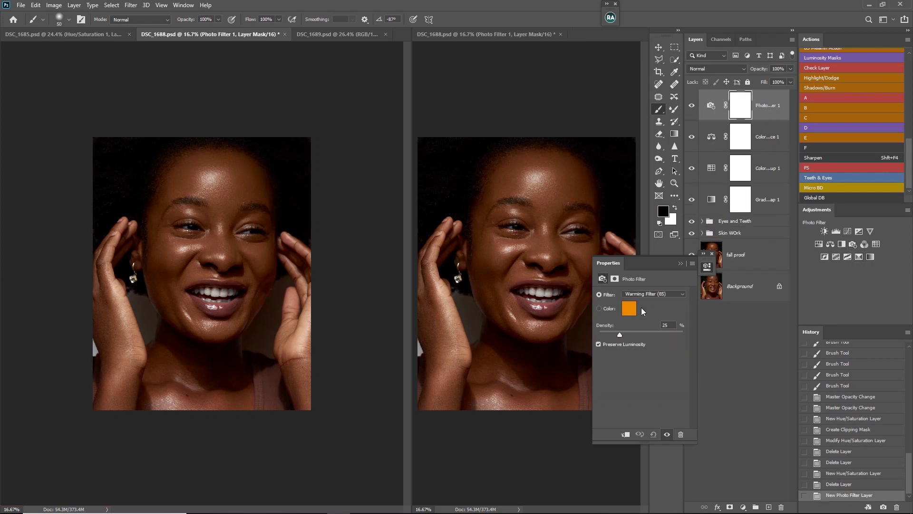
pyautogui.click(652, 294)
pyautogui.click(638, 446)
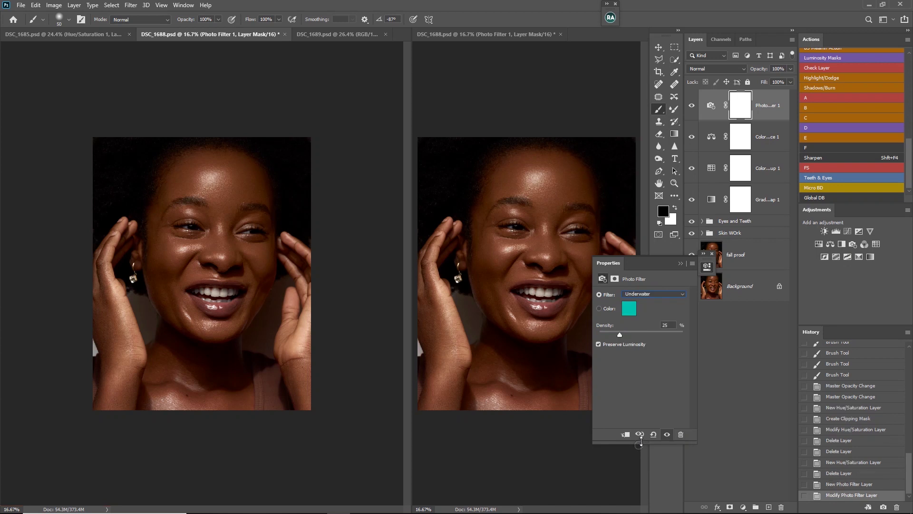
# - Lower the Photo Filter layer's opacity to 16% and move its settings panel off the photo
pyautogui.click(692, 105)
pyautogui.click(692, 106)
pyautogui.moveTo(760, 69); pyautogui.dragTo(715, 76)
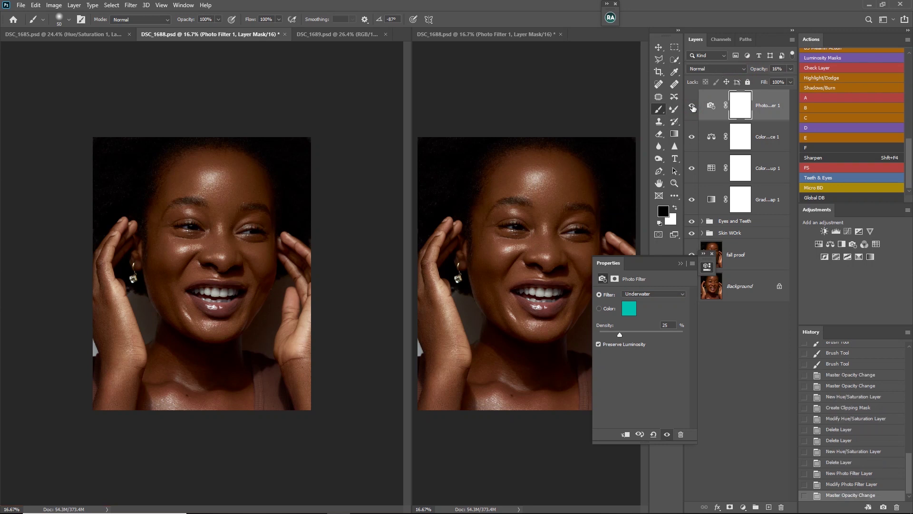
pyautogui.click(692, 106)
pyautogui.moveTo(641, 262); pyautogui.dragTo(724, 339)
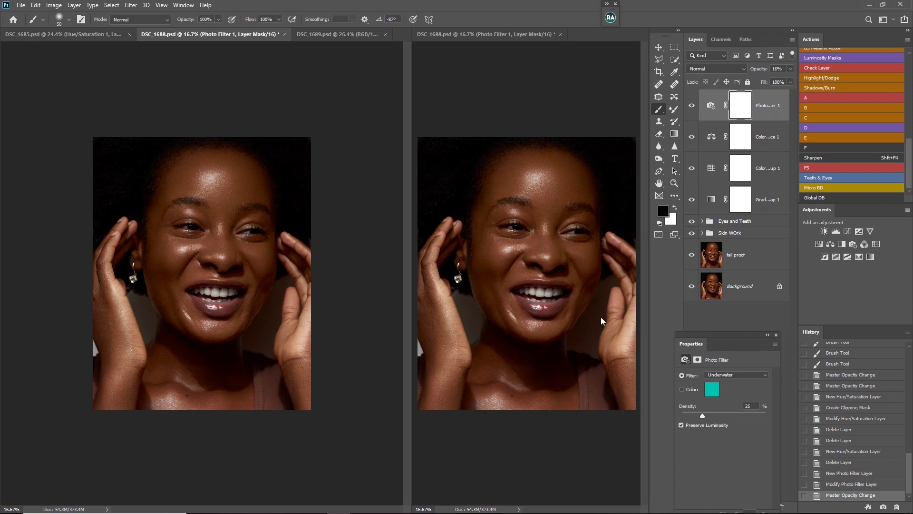
pyautogui.moveTo(743, 341); pyautogui.dragTo(728, 343)
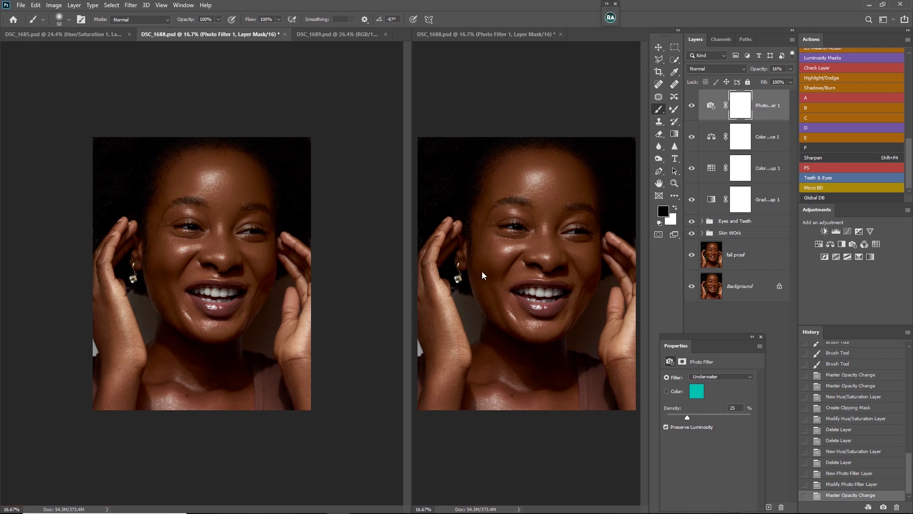
# - Add a Hue/Saturation layer at -8 saturation and invert its mask to hide it
pyautogui.click(818, 245)
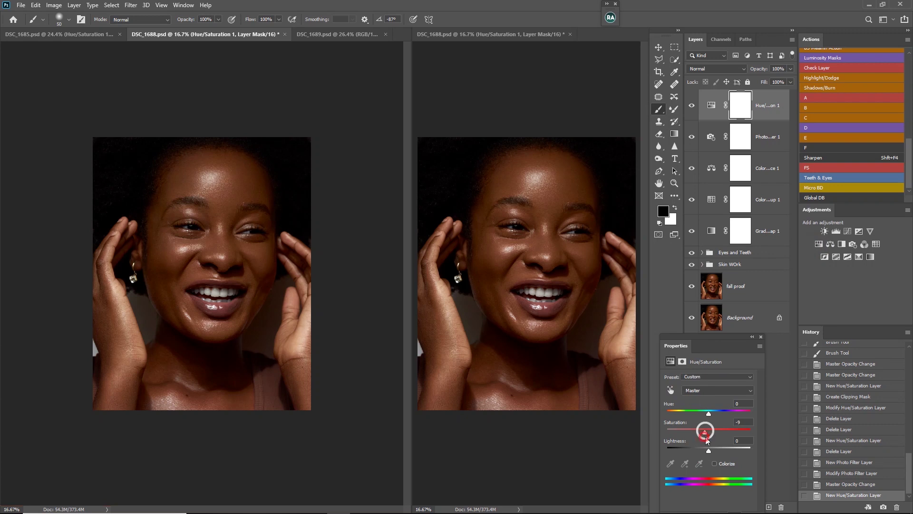
pyautogui.moveTo(707, 440); pyautogui.dragTo(708, 439)
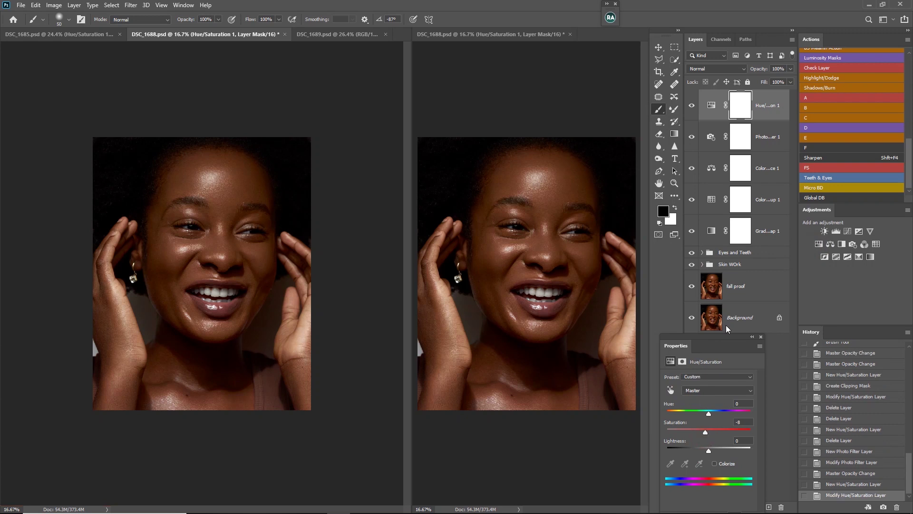
pyautogui.hotkey('ctrl', 'i')
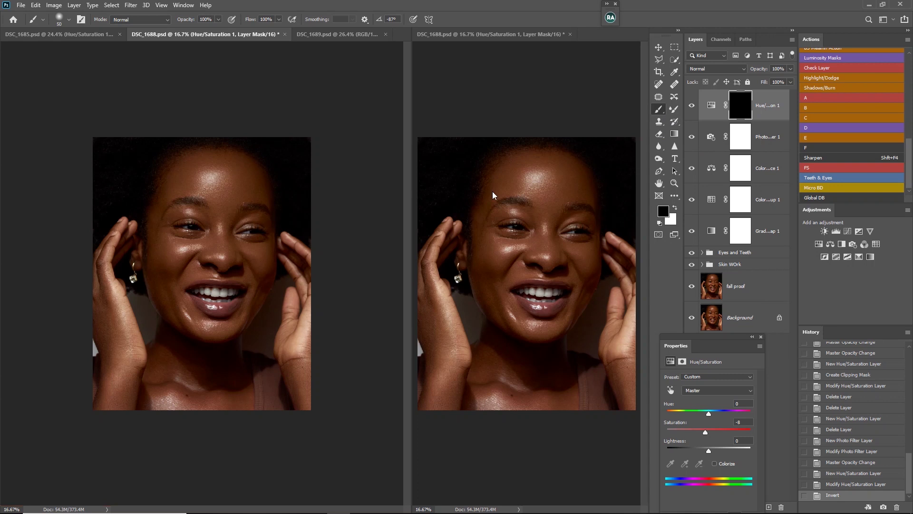
# - Paint white over the face with a 300 px soft brush to reveal the desaturation
pyautogui.click(194, 173)
pyautogui.moveTo(198, 170)
pyautogui.mouseDown()
pyautogui.moveTo(187, 187)
pyautogui.moveTo(198, 178)
pyautogui.moveTo(205, 188)
pyautogui.mouseUp()
pyautogui.press('[')
pyautogui.press('[')
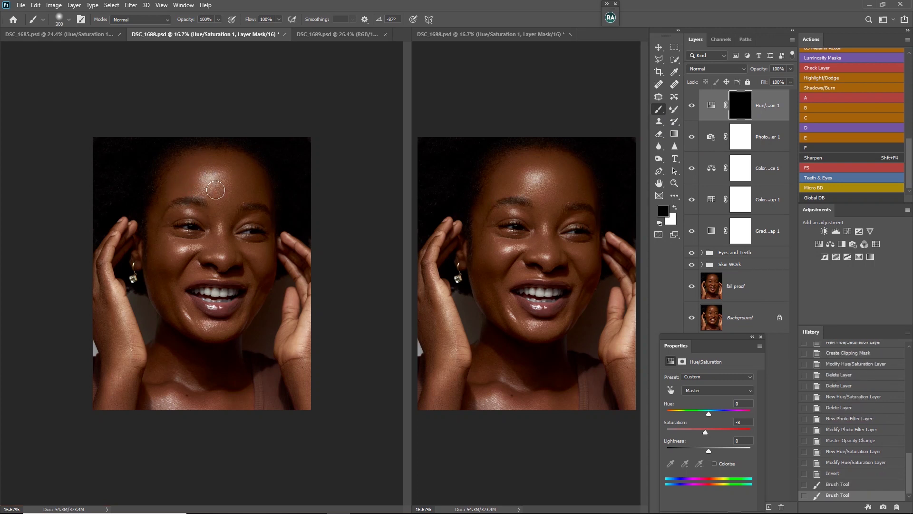
pyautogui.press('x')
pyautogui.moveTo(263, 194)
pyautogui.mouseDown()
pyautogui.moveTo(239, 207)
pyautogui.moveTo(233, 187)
pyautogui.mouseUp()
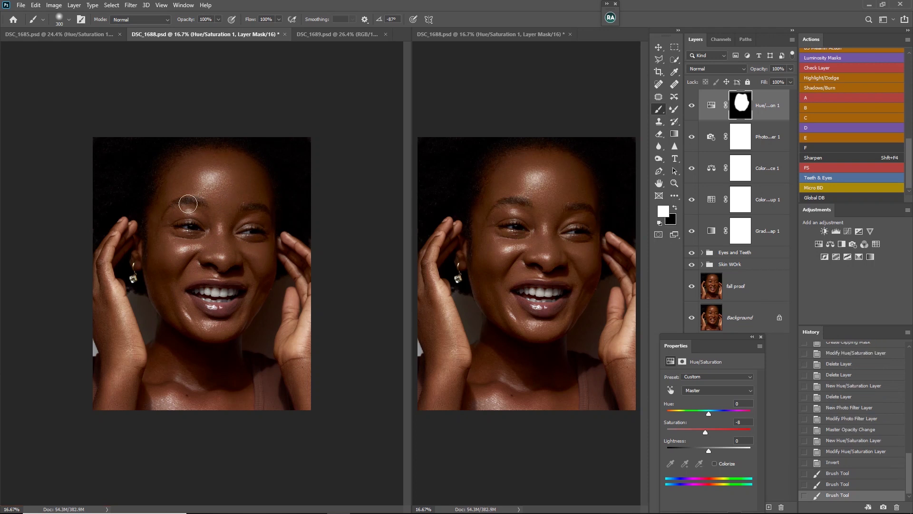
pyautogui.moveTo(230, 269); pyautogui.dragTo(247, 196)
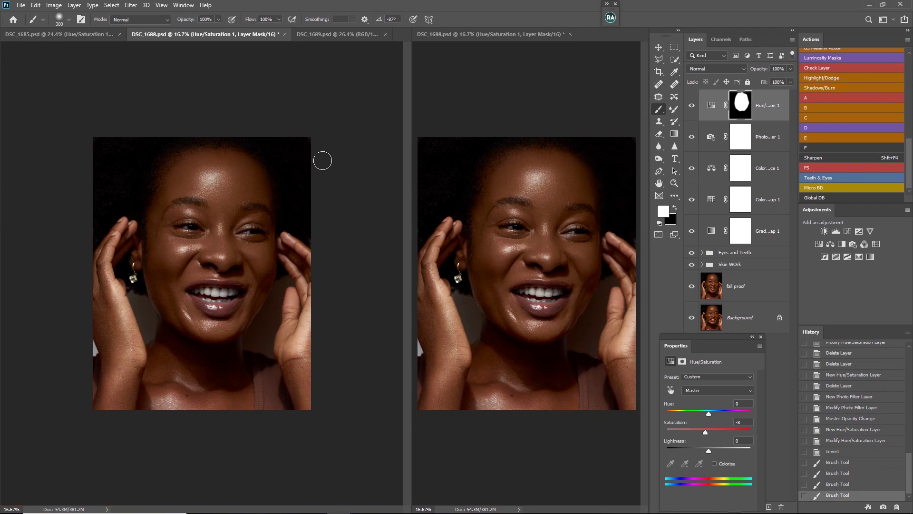
# - Add a Color Balance layer with midtones Red +3, clipped to the Hue/Saturation layer
pyautogui.click(830, 244)
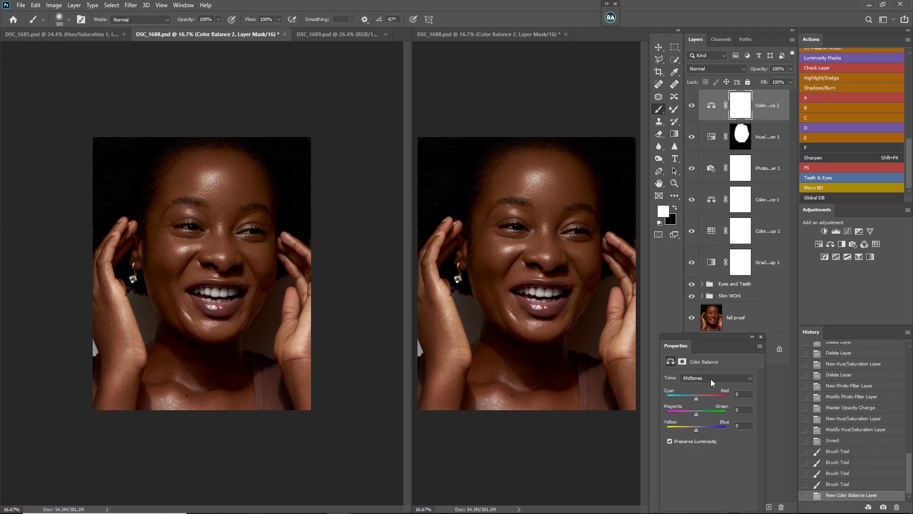
pyautogui.moveTo(697, 399); pyautogui.dragTo(699, 399)
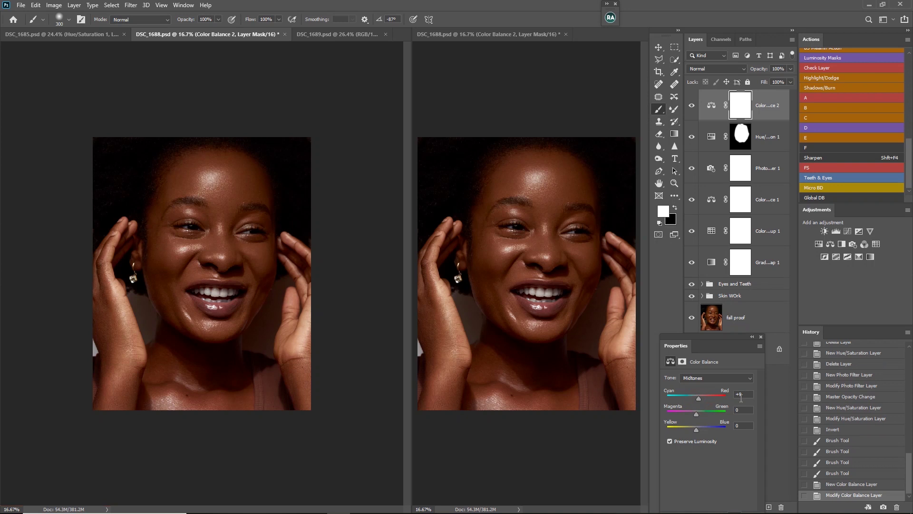
pyautogui.write('3')
pyautogui.hotkey('ctrl', 'alt', 'g')
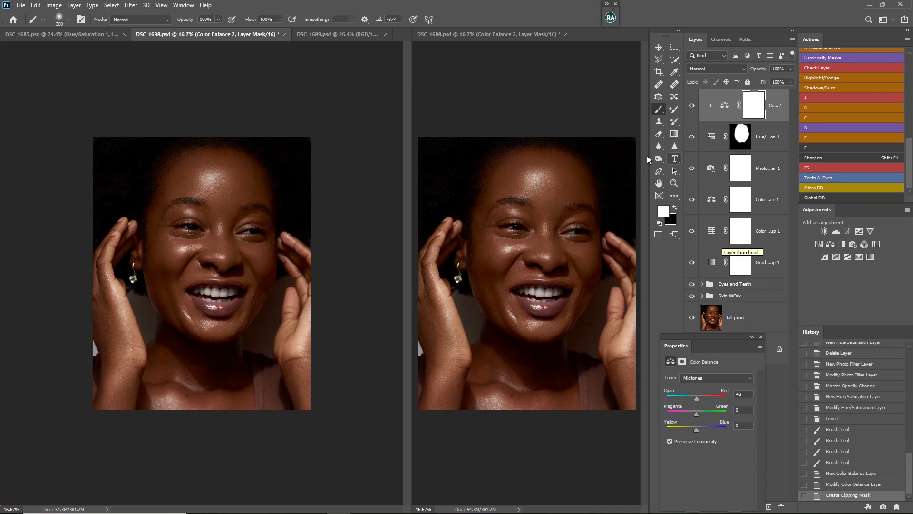
# - Compare the Hue/Saturation layer on and off, then stamp all visible layers into Layer 3
pyautogui.click(692, 137)
pyautogui.click(693, 140)
pyautogui.click(693, 139)
pyautogui.click(692, 139)
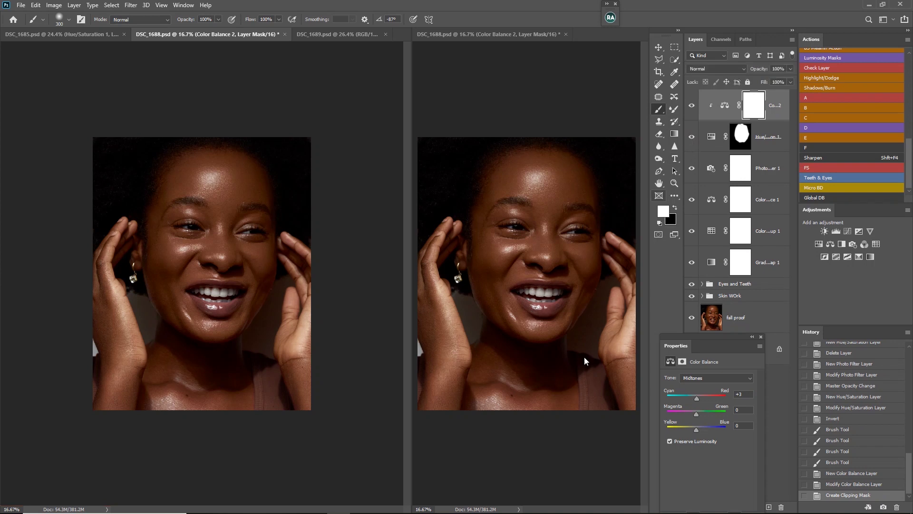
pyautogui.hotkey('ctrl', '-')
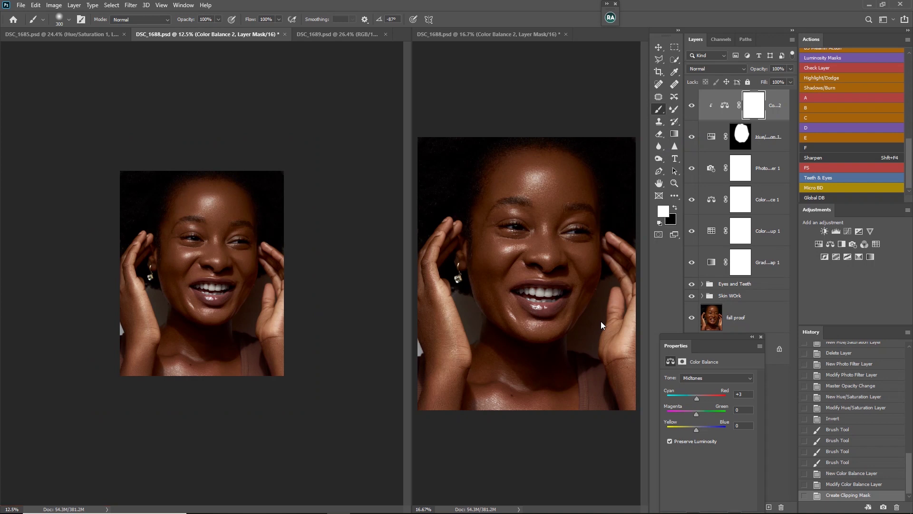
pyautogui.hotkey('ctrl', '+')
pyautogui.hotkey('ctrl', '+')
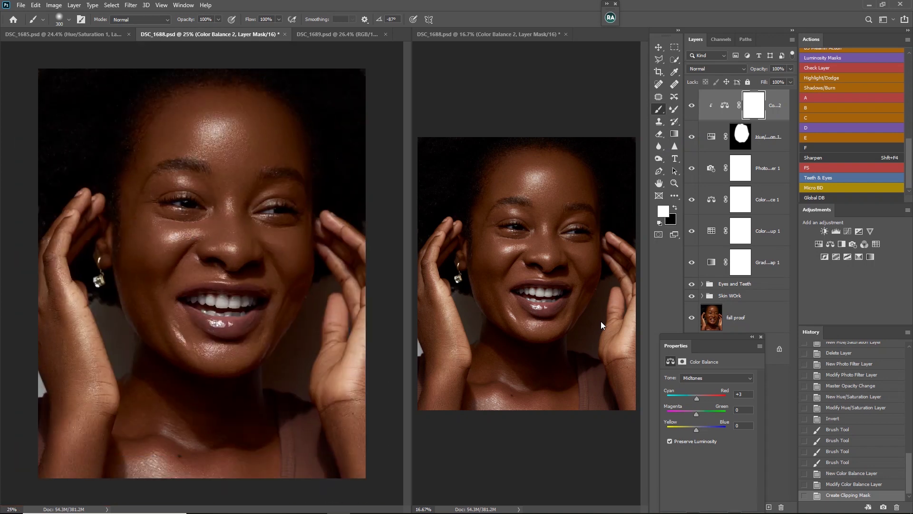
pyautogui.hotkey('ctrl', 'alt', 'shift', 'e')
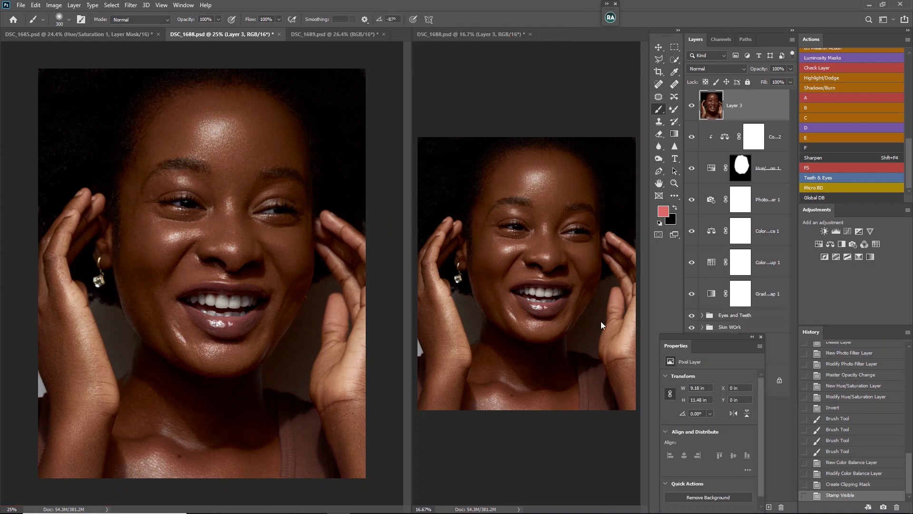
# - In Camera Raw on Layer 3, set Highlights +12, Shadows -25, Blacks -8 and Temperature -2
pyautogui.hotkey('ctrl', 'shift', 'a')
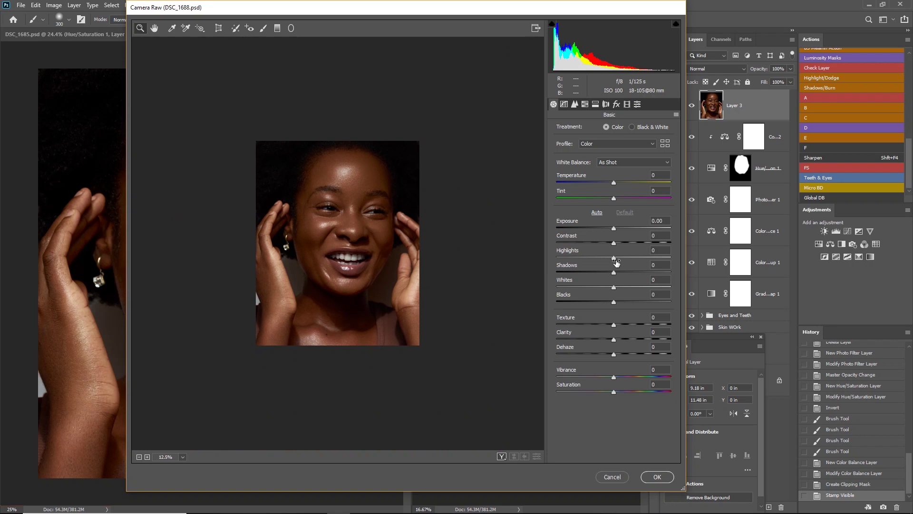
pyautogui.moveTo(613, 258); pyautogui.dragTo(586, 275)
pyautogui.moveTo(581, 275); pyautogui.dragTo(610, 304)
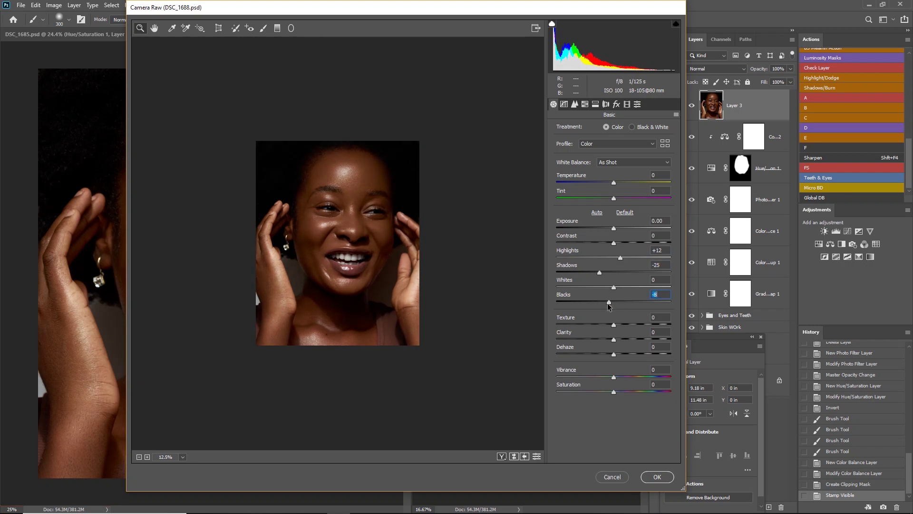
pyautogui.moveTo(613, 378)
pyautogui.mouseDown()
pyautogui.moveTo(600, 379)
pyautogui.moveTo(611, 380)
pyautogui.mouseUp()
pyautogui.moveTo(615, 183); pyautogui.dragTo(612, 183)
pyautogui.write('4')
pyautogui.press('Return')
pyautogui.write('-2')
# - Reset Vibrance to 0 and shift the Yellows hue to -86 in HSL
pyautogui.doubleClick(611, 377)
pyautogui.click(586, 104)
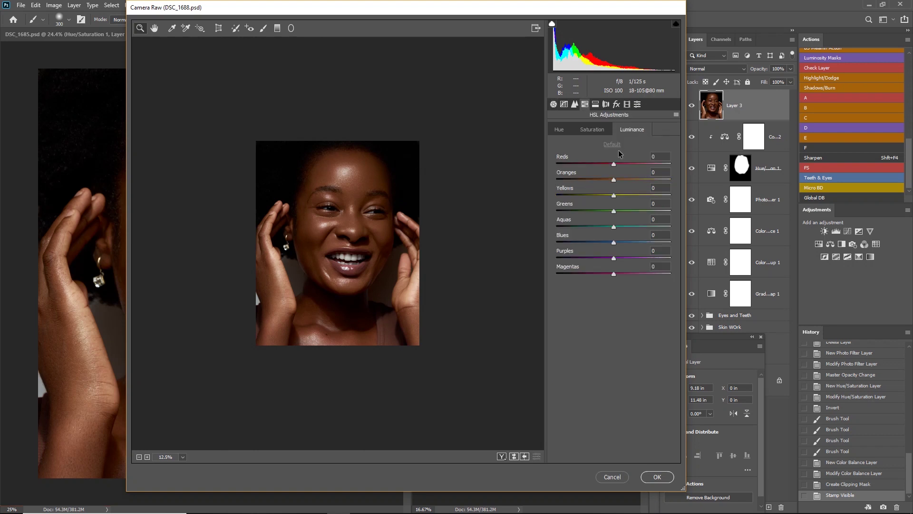
pyautogui.click(594, 130)
pyautogui.click(552, 130)
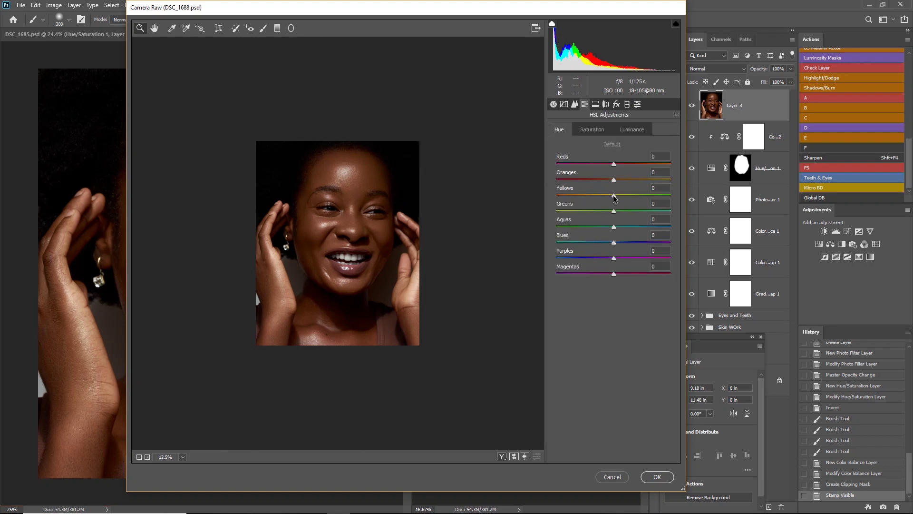
pyautogui.moveTo(614, 195); pyautogui.dragTo(566, 200)
# - Nudge the Oranges hue slightly toward red, compare before/after, and apply the Camera Raw filter
pyautogui.click(599, 132)
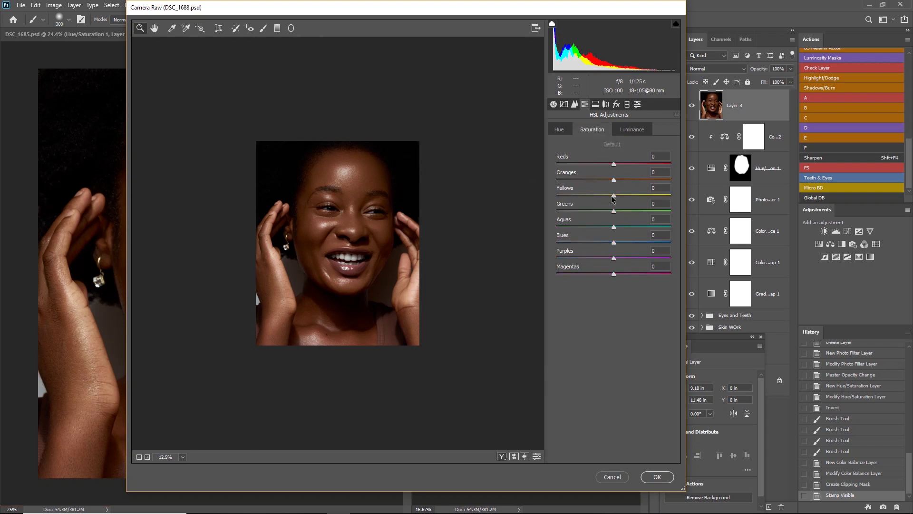
pyautogui.moveTo(615, 180); pyautogui.dragTo(601, 181)
pyautogui.doubleClick(600, 179)
pyautogui.doubleClick(600, 180)
pyautogui.click(559, 129)
pyautogui.moveTo(614, 180)
pyautogui.mouseDown()
pyautogui.moveTo(604, 180)
pyautogui.moveTo(611, 181)
pyautogui.mouseUp()
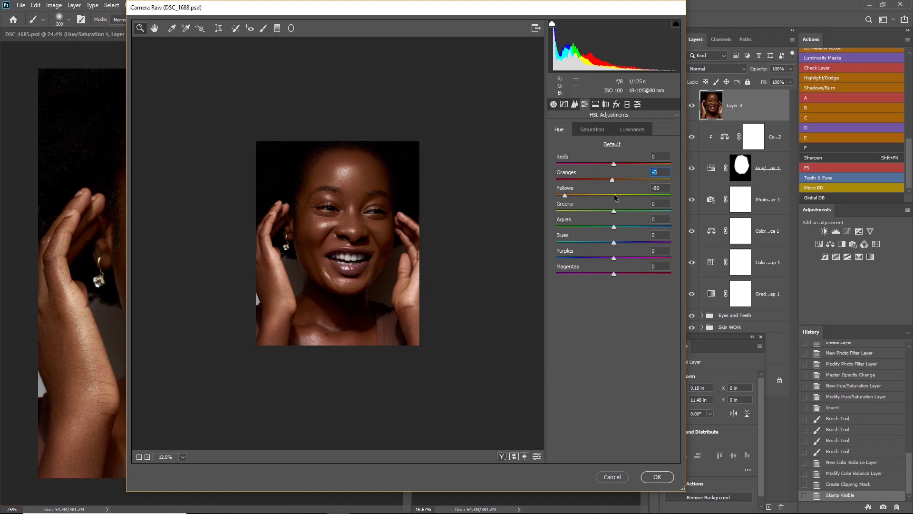
pyautogui.click(502, 457)
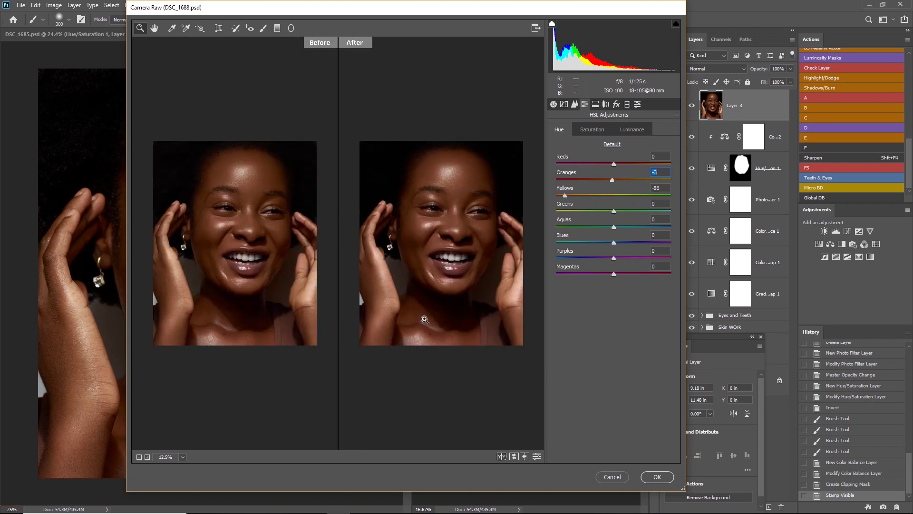
pyautogui.click(660, 478)
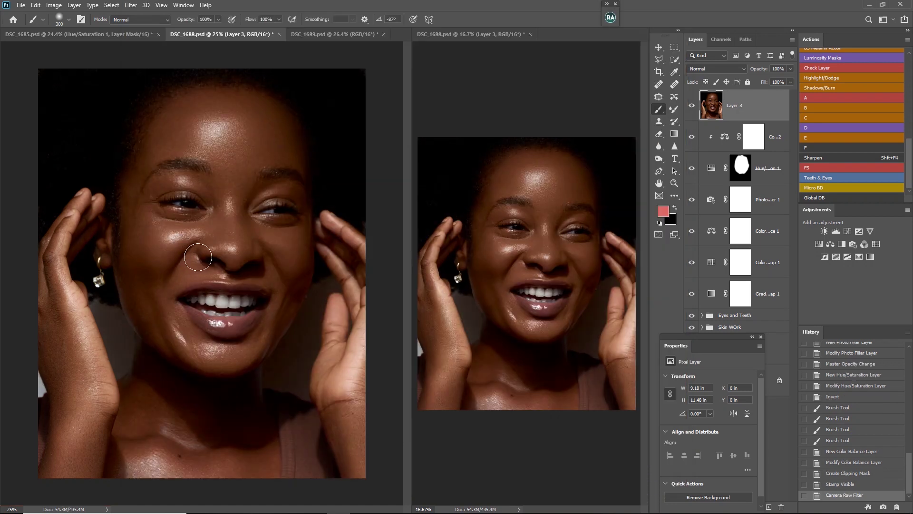
pyautogui.hotkey('ctrl', '-')
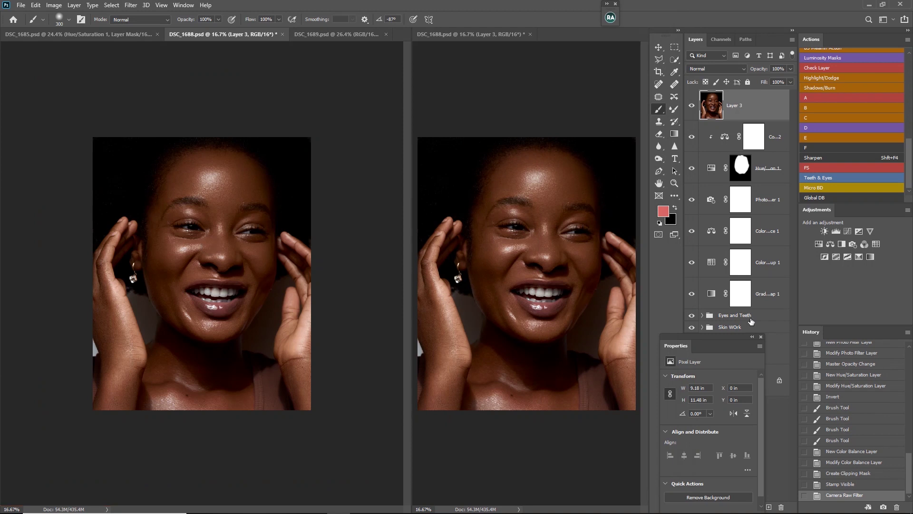
pyautogui.moveTo(766, 341); pyautogui.dragTo(566, 218)
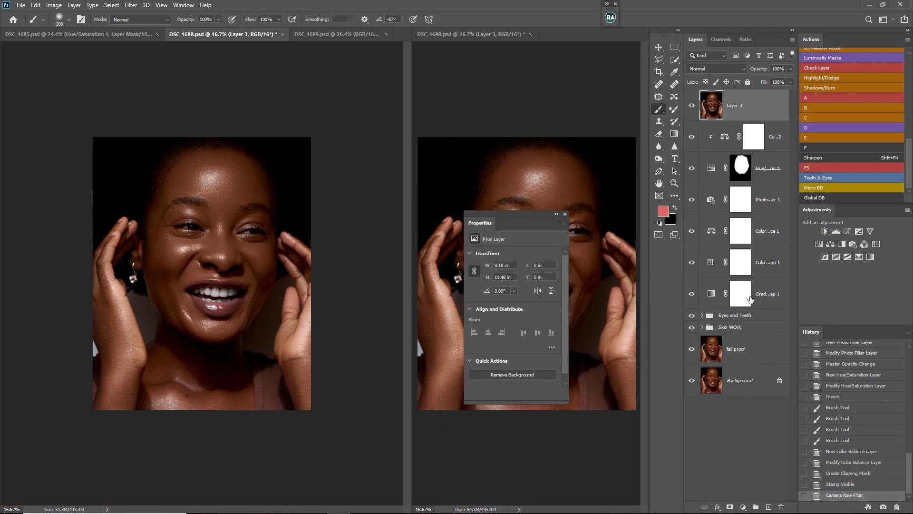
pyautogui.keyDown('shift'); pyautogui.click(747, 330); pyautogui.keyUp('shift')
pyautogui.hotkey('ctrl', 'g')
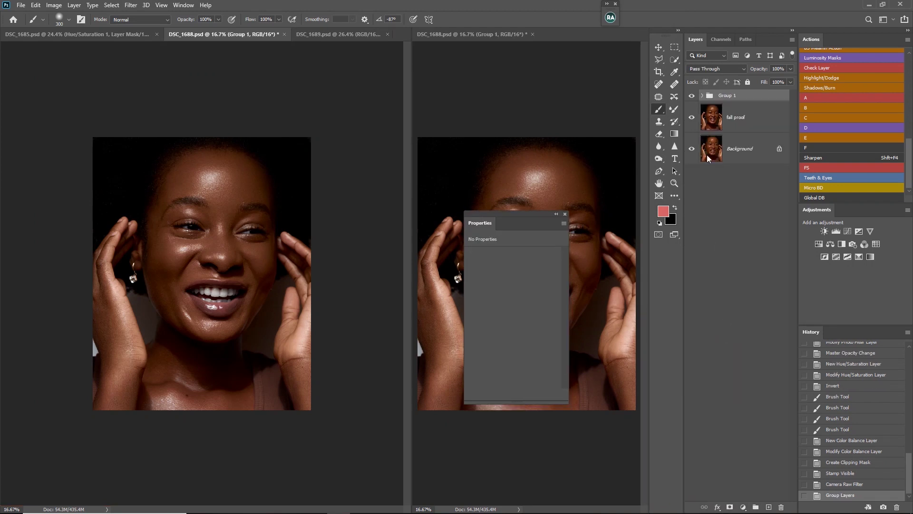
pyautogui.click(692, 96)
pyautogui.click(556, 215)
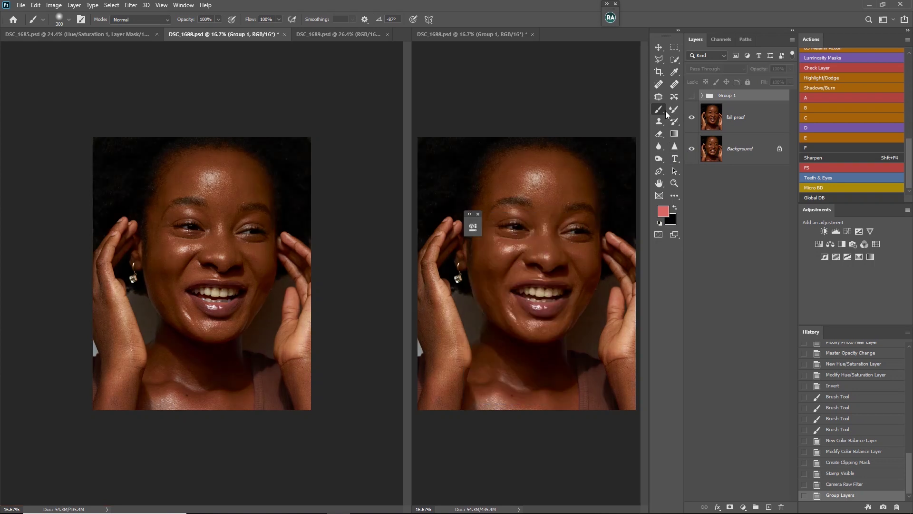
pyautogui.click(691, 96)
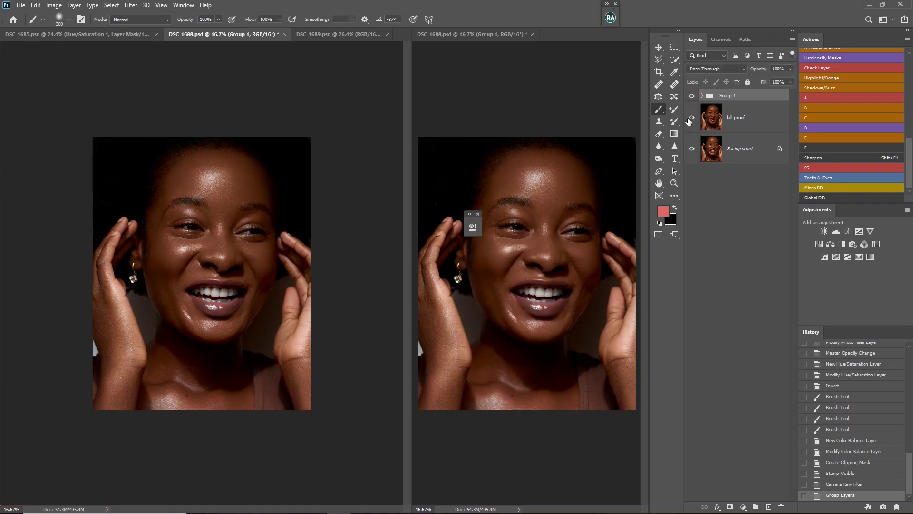
pyautogui.click(692, 96)
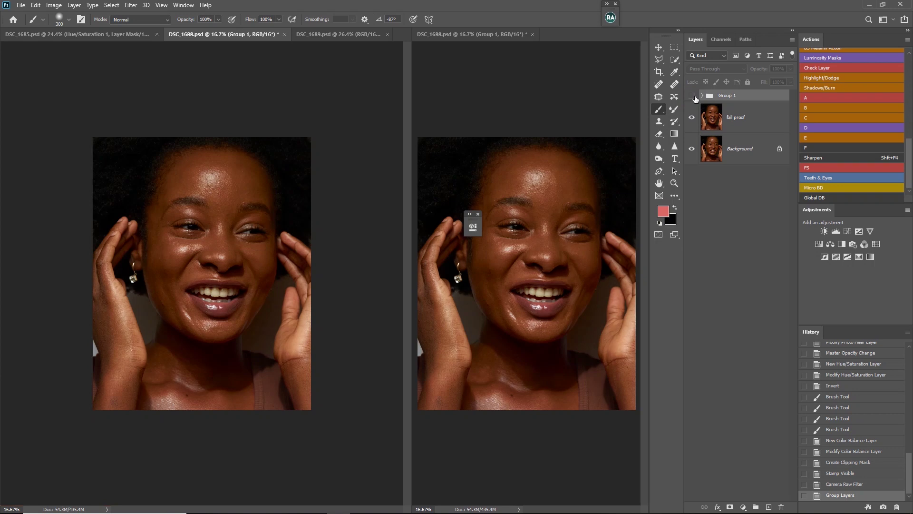
pyautogui.click(694, 96)
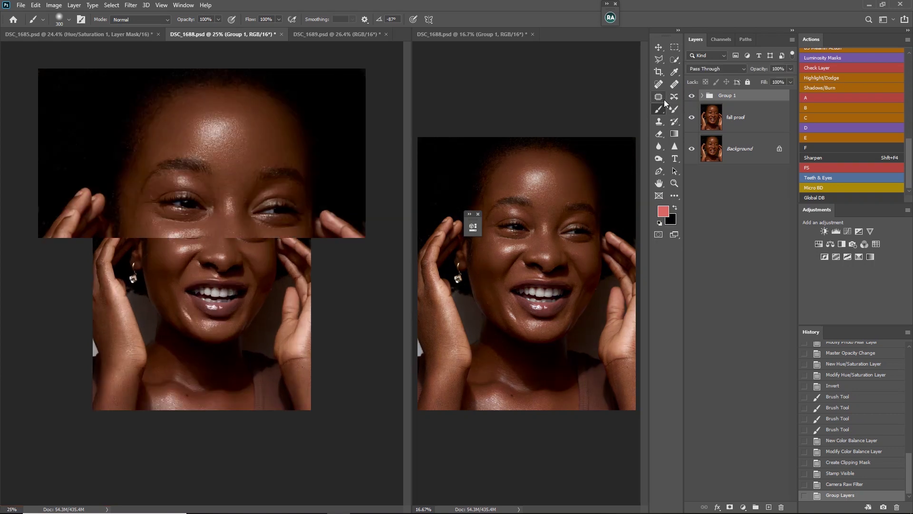
pyautogui.hotkey('ctrl', '+')
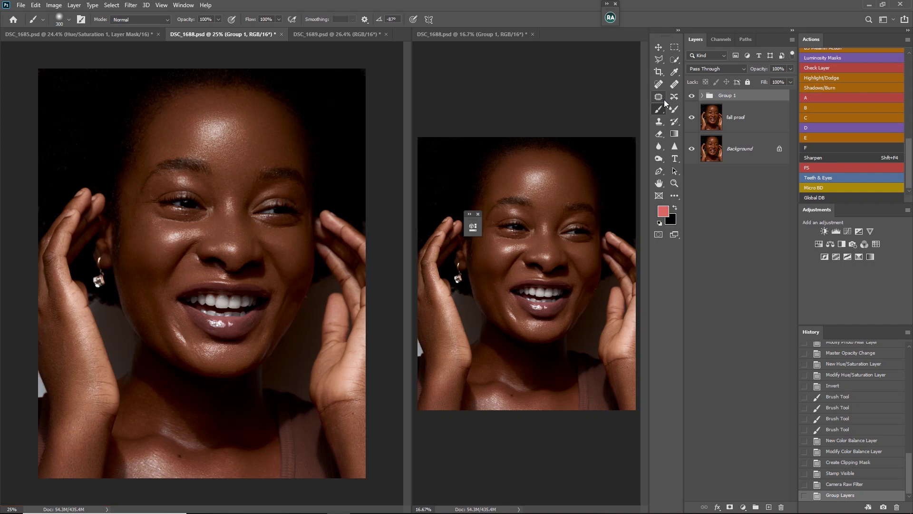
pyautogui.click(37, 6)
# - Convert the image to the sRGB IEC61966-2.1 destination profile with Flatten Image kept on
pyautogui.click(61, 351)
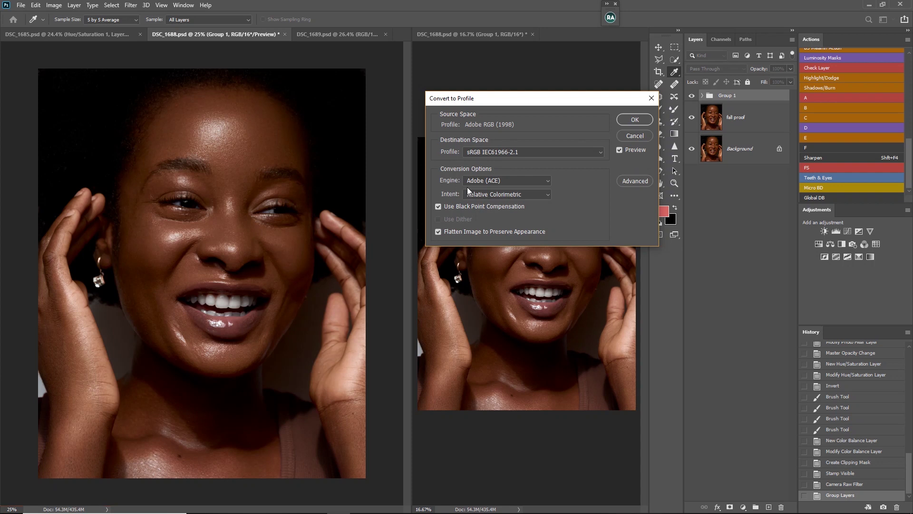
pyautogui.click(509, 154)
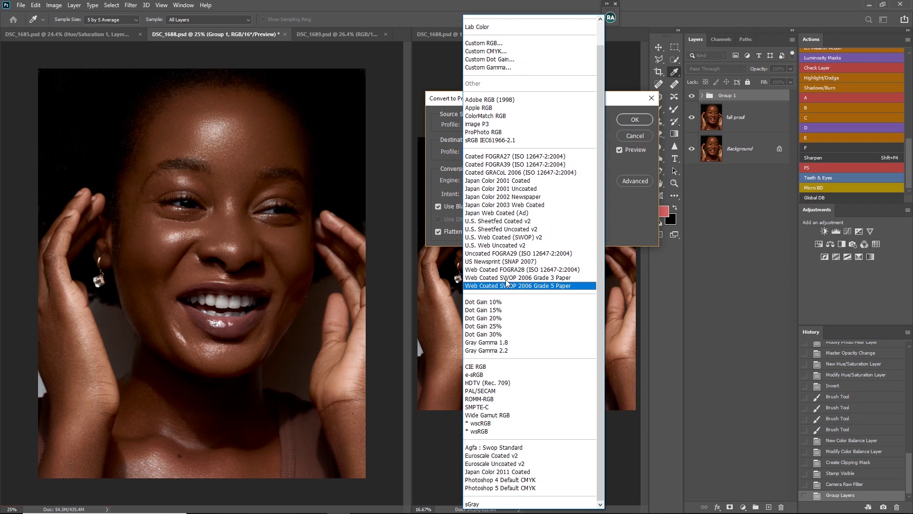
pyautogui.click(441, 162)
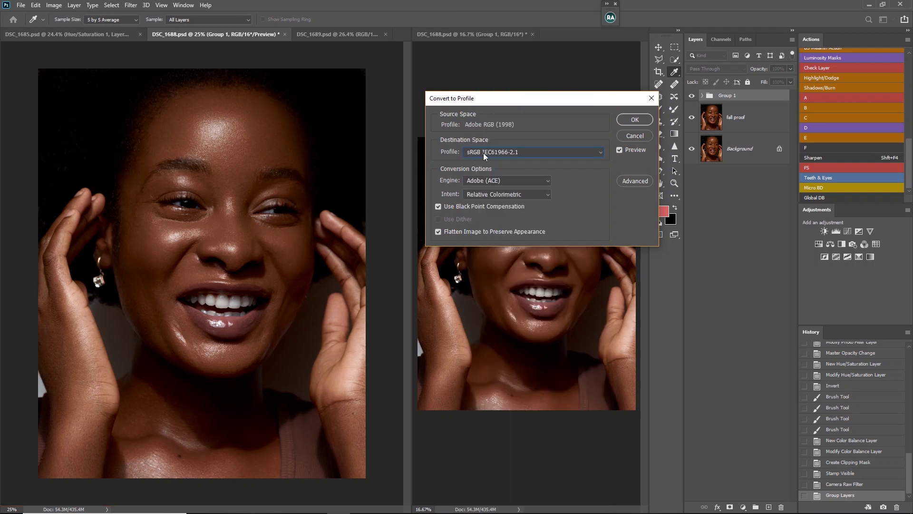
pyautogui.click(481, 154)
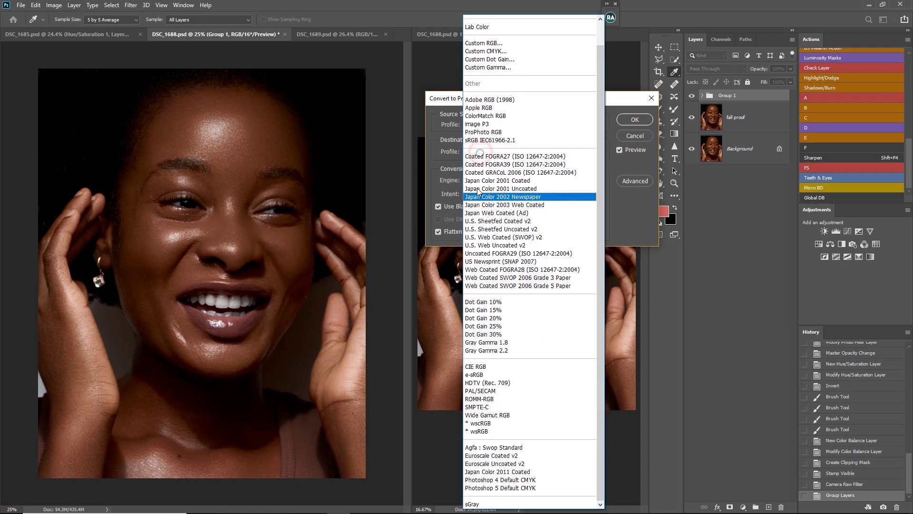
pyautogui.click(487, 140)
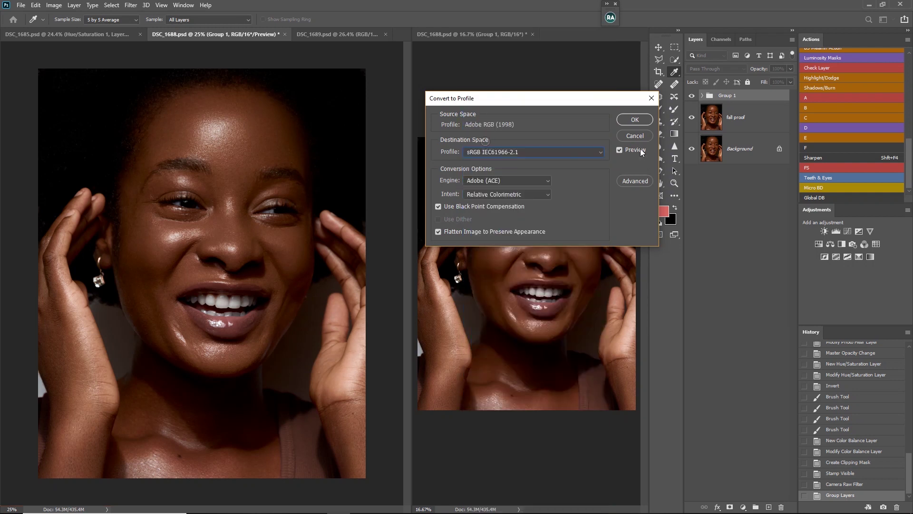
pyautogui.click(634, 120)
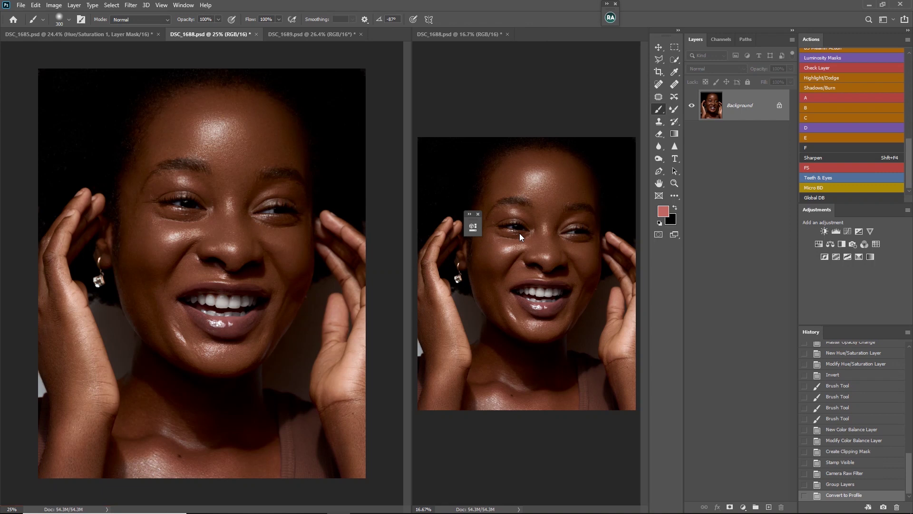
# - Set the Image Size width to 1080 px so the height becomes 1350 px
pyautogui.hotkey('ctrl', 'alt', 'i')
pyautogui.moveTo(597, 140); pyautogui.dragTo(521, 145)
pyautogui.write('1080')
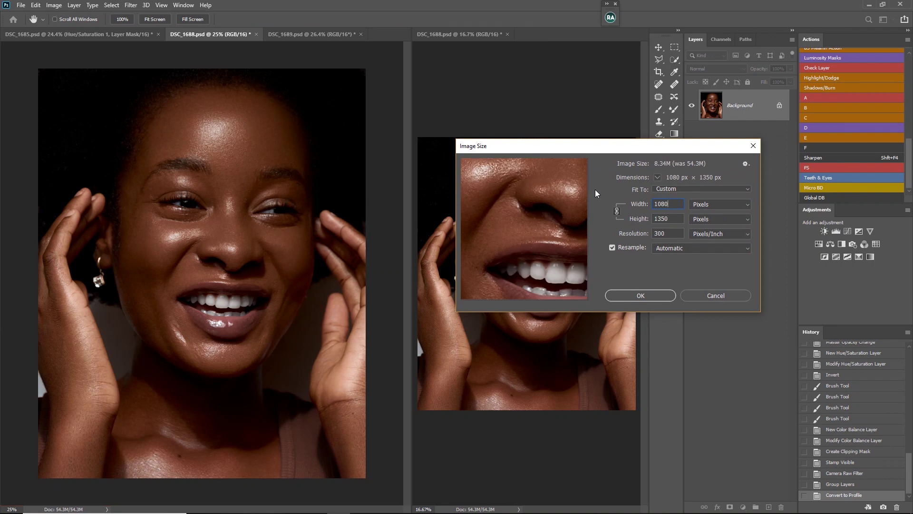
pyautogui.press('Return')
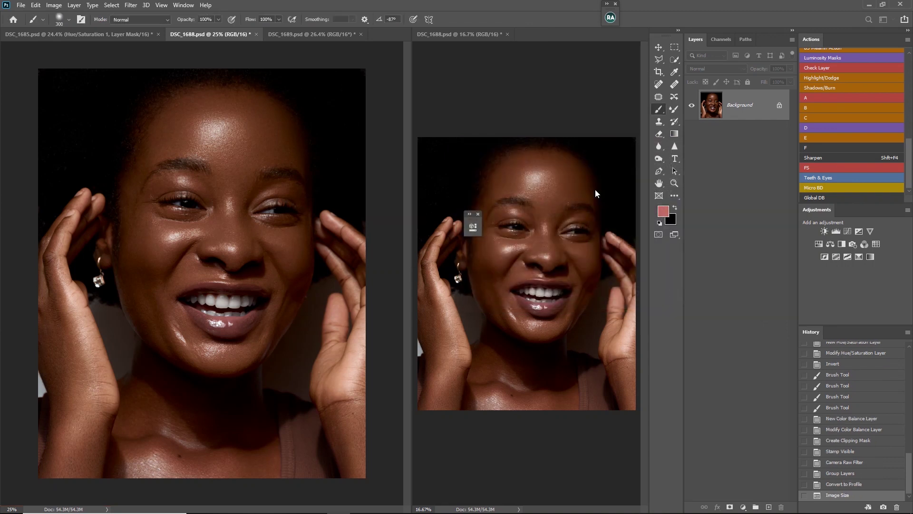
pyautogui.hotkey('ctrl', '+')
pyautogui.hotkey('ctrl', '+')
pyautogui.hotkey('ctrl', '+')
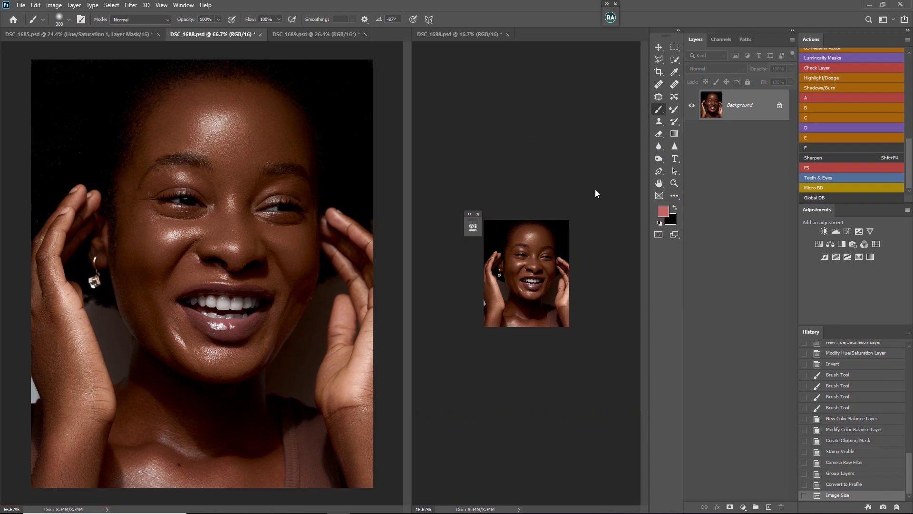
# - Undo the resize, then apply a Camera Raw Filter with Clarity set to -15
pyautogui.hotkey('ctrl', 'z')
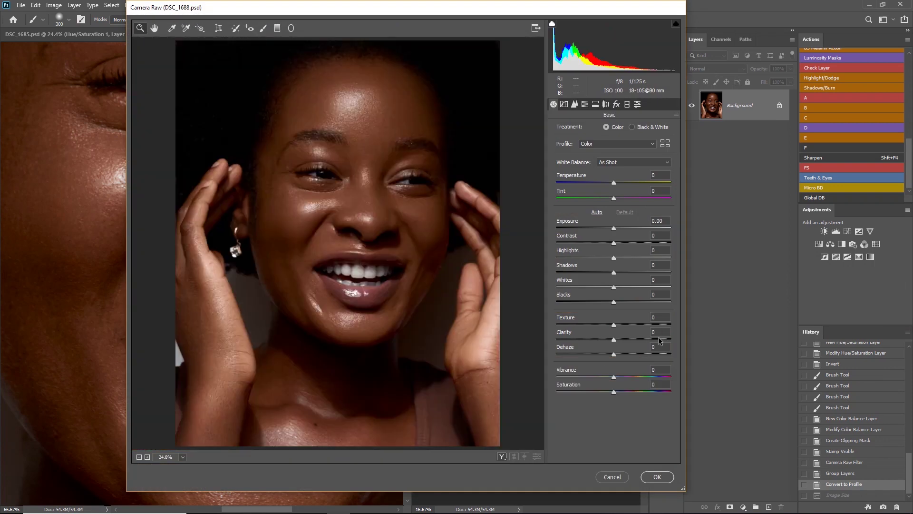
pyautogui.click(659, 339)
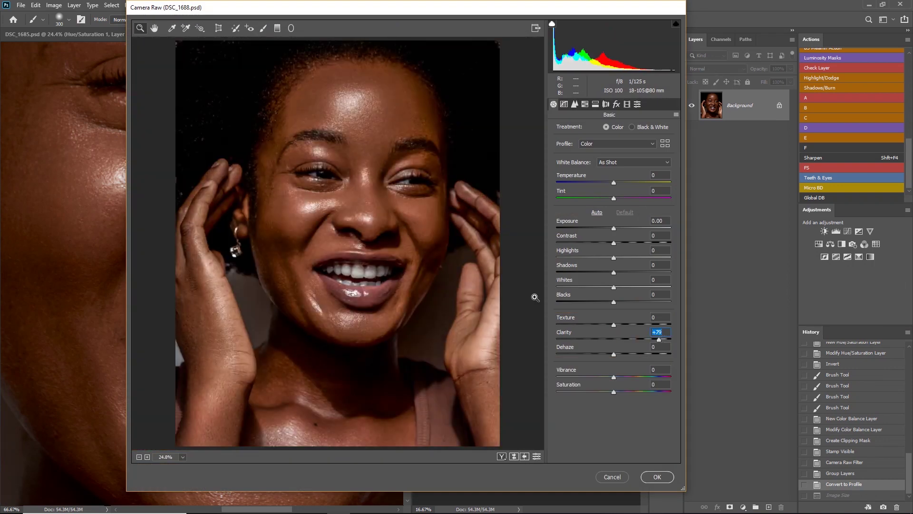
pyautogui.write('-15')
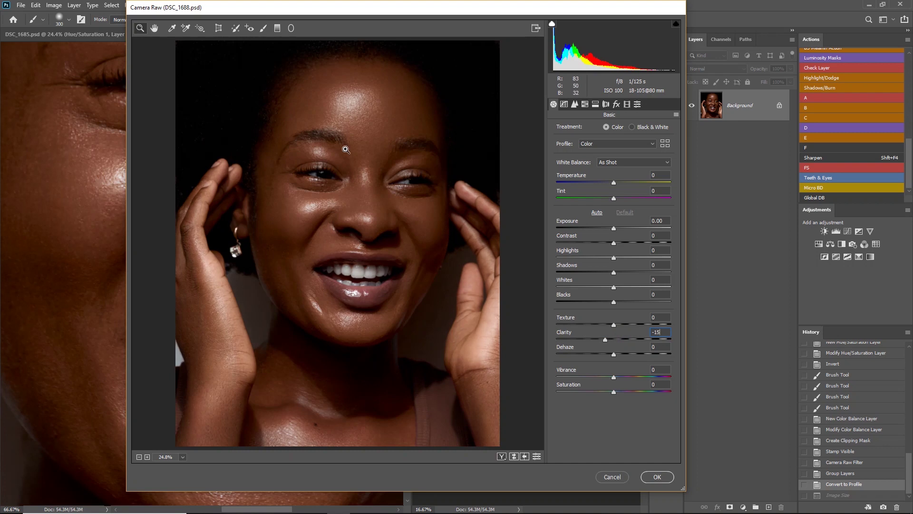
pyautogui.click(502, 457)
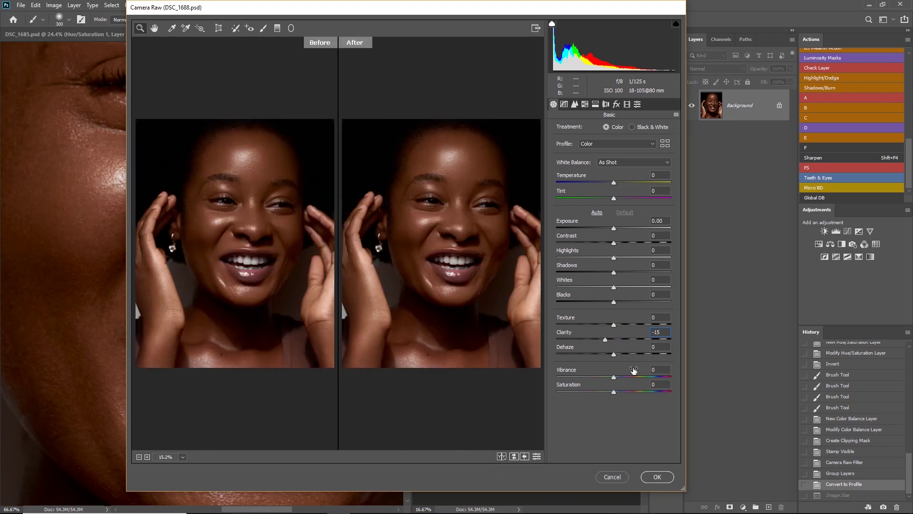
pyautogui.click(655, 477)
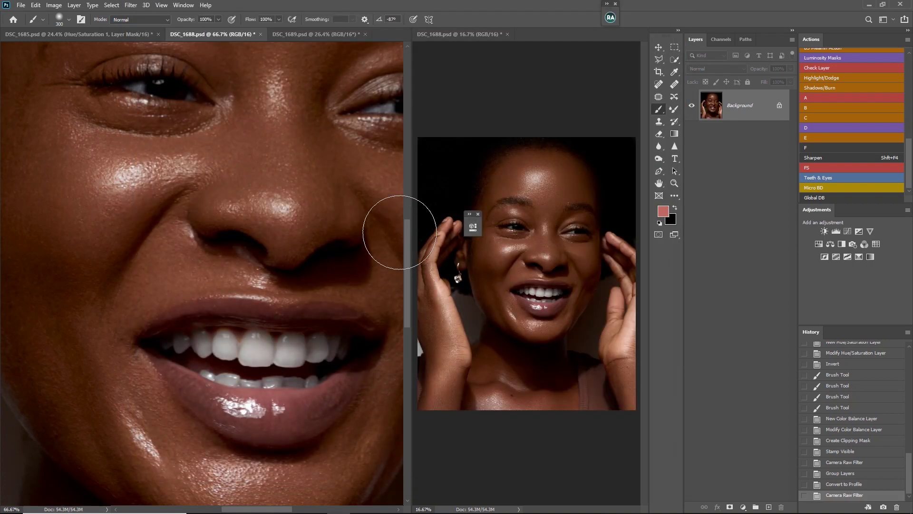
# - Resize the portrait again to 1080 × 1350 px in Image Size
pyautogui.hotkey('ctrl', 'alt', 'i')
pyautogui.write('1000')
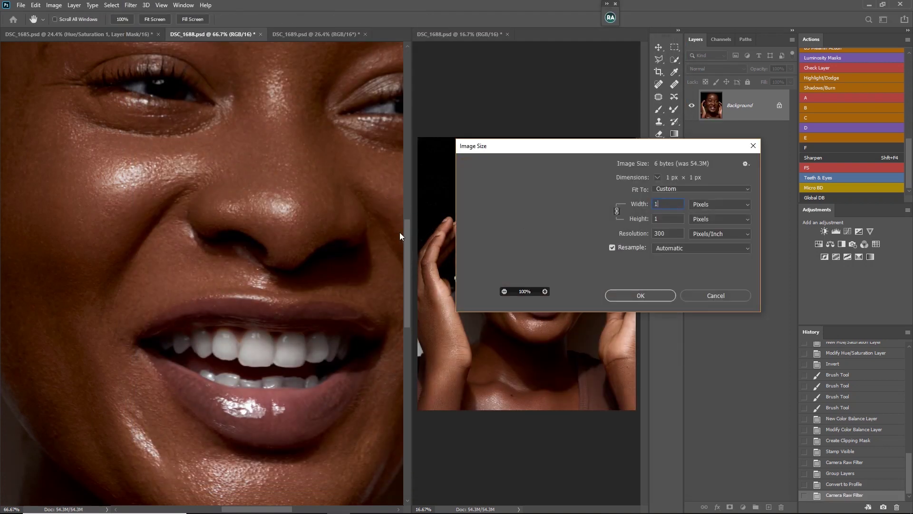
pyautogui.press('Return')
pyautogui.press('b')
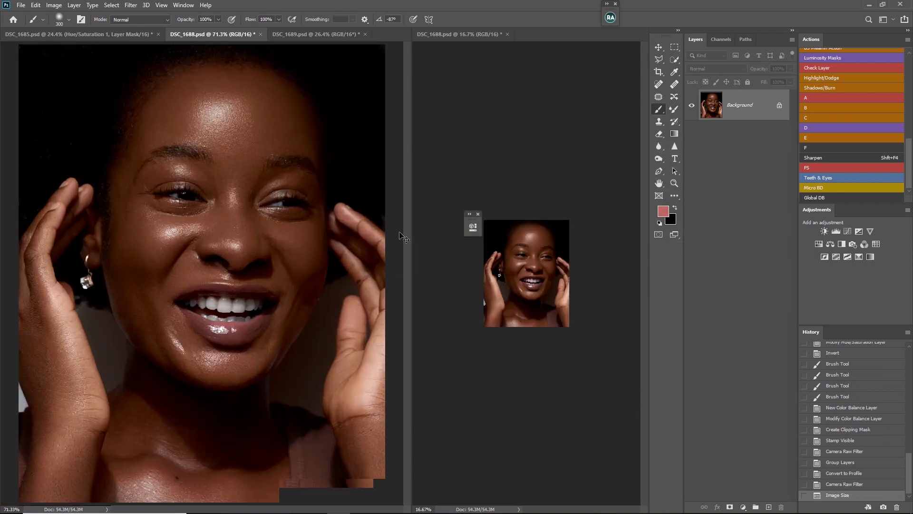
pyautogui.hotkey('ctrl', '-')
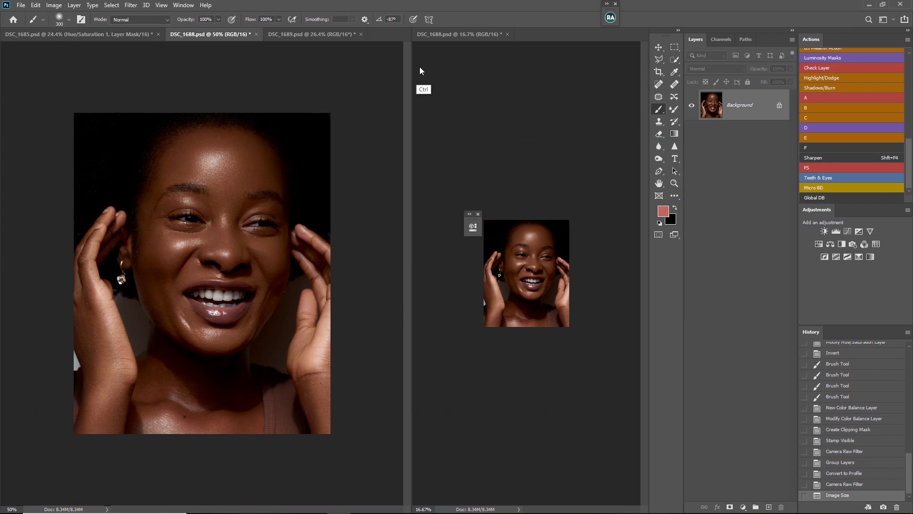
# - Save a copy as JPEG DSC_1688 in the Done folder at maximum quality 12
pyautogui.hotkey('ctrl', 'shift')
pyautogui.hotkey('ctrl', 'shift', 's')
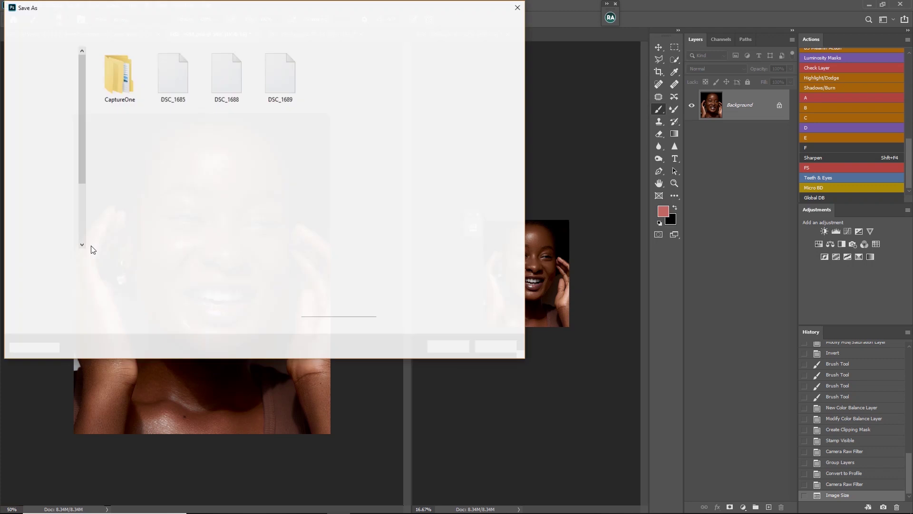
pyautogui.click(53, 75)
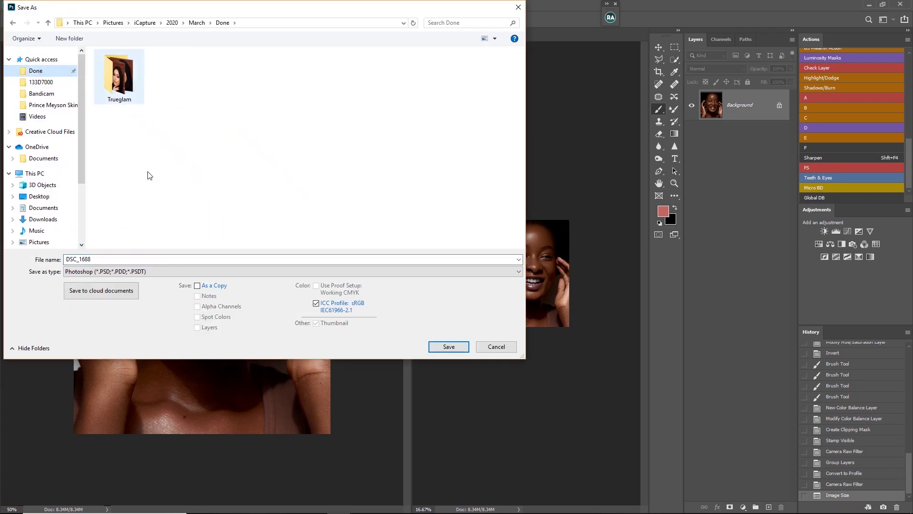
pyautogui.click(147, 272)
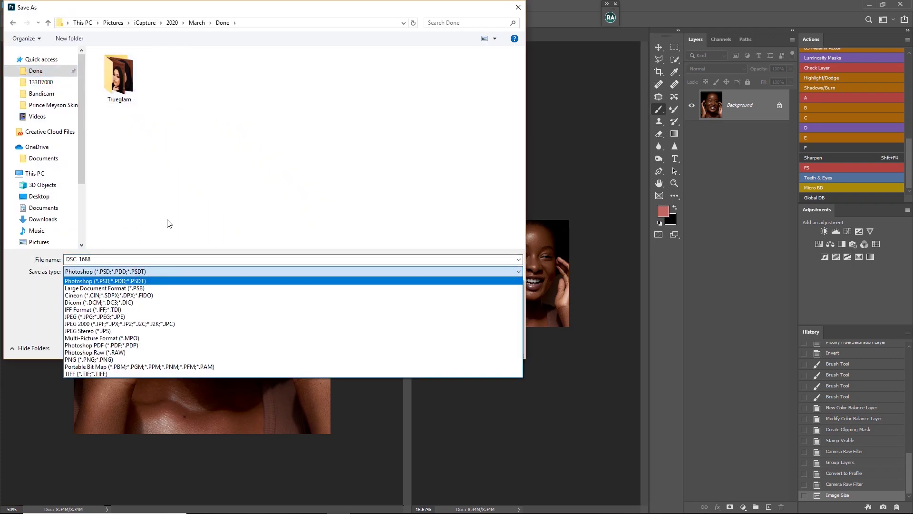
pyautogui.press('j')
pyautogui.press('Return')
pyautogui.press('Return')
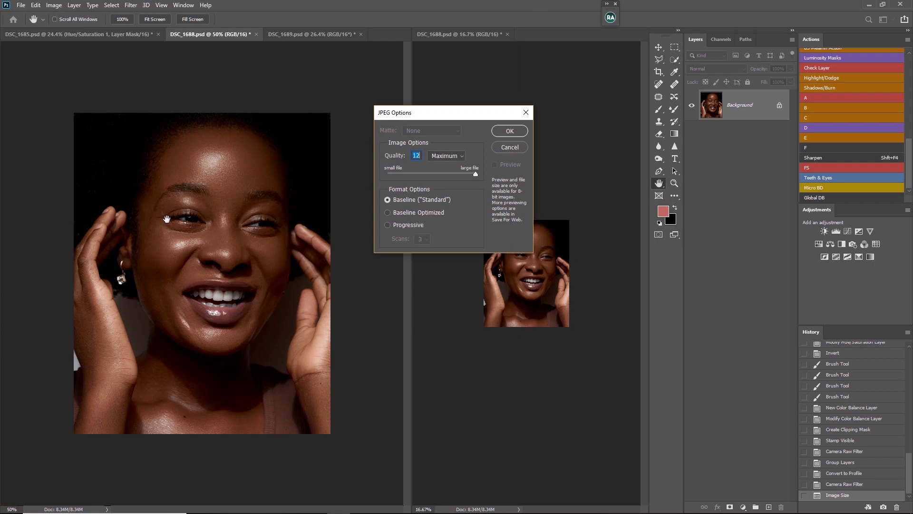
pyautogui.press('Return')
pyautogui.press('b')
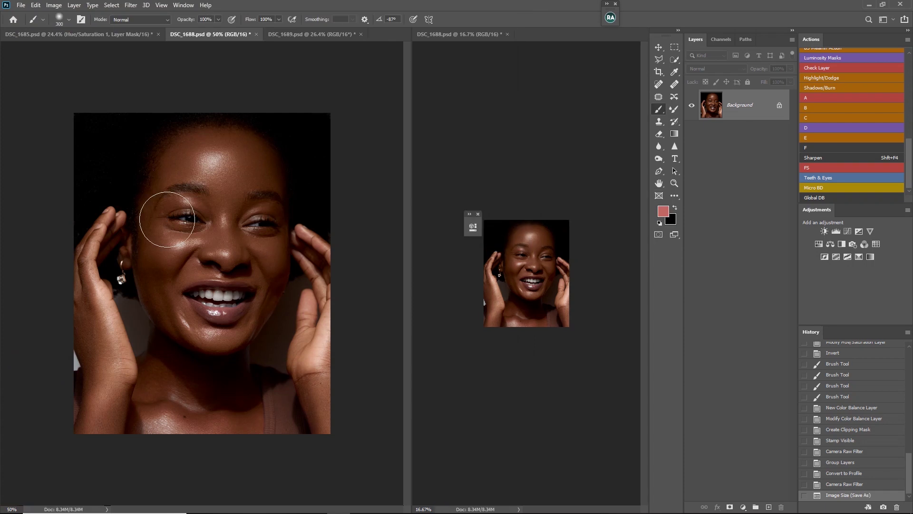